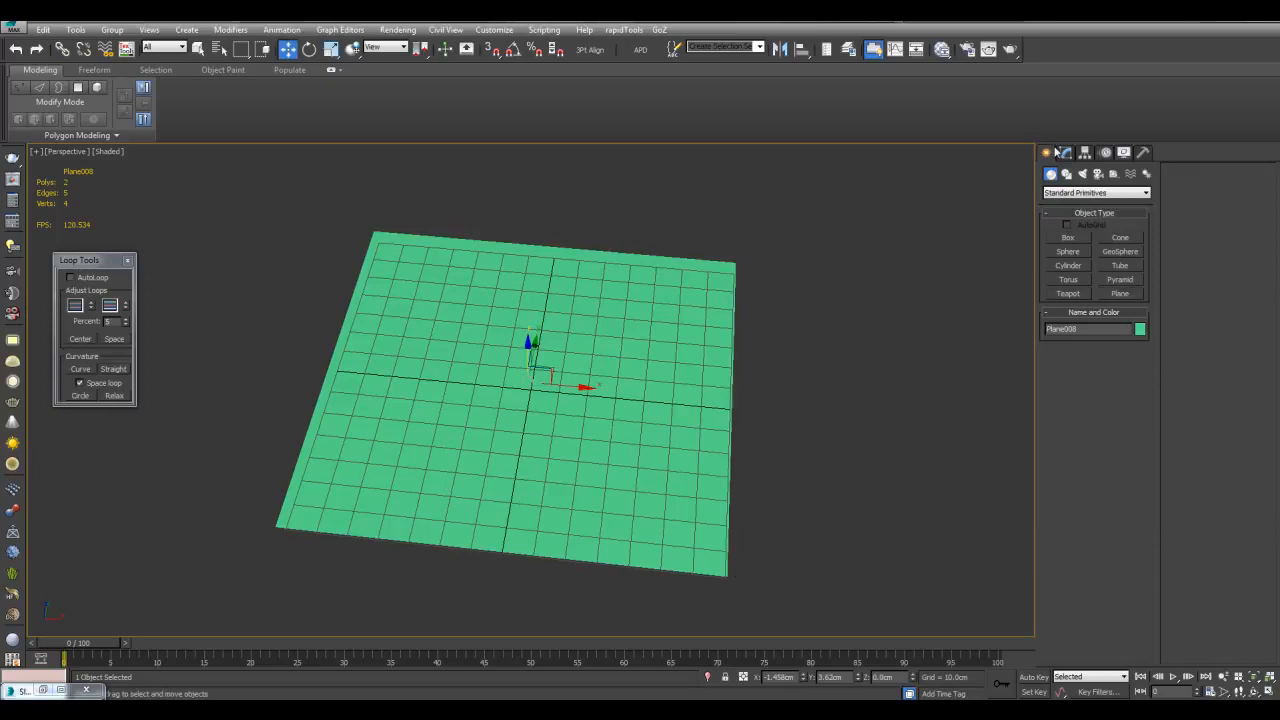
# Finish the new plane at 150 × 150 cm and orbit to a low, near edge-on view
pyautogui.moveTo(862, 358); pyautogui.dragTo(854, 376, button='middle')
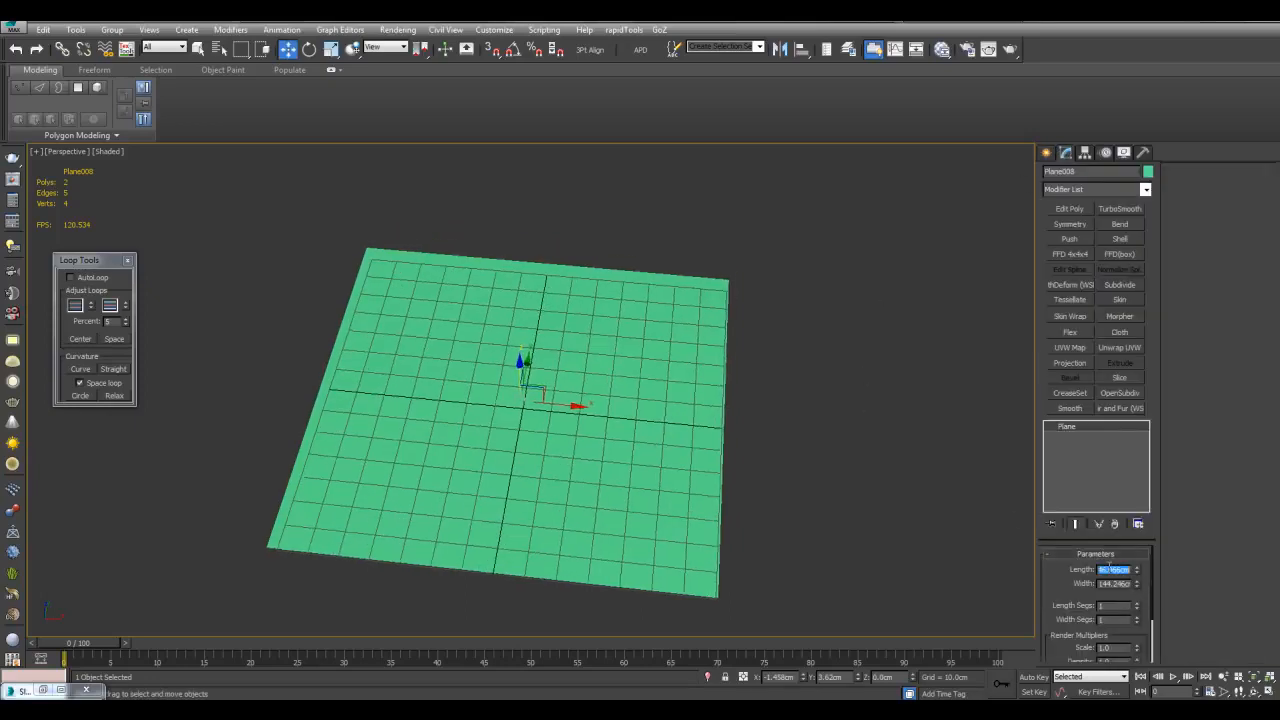
pyautogui.press('Return')
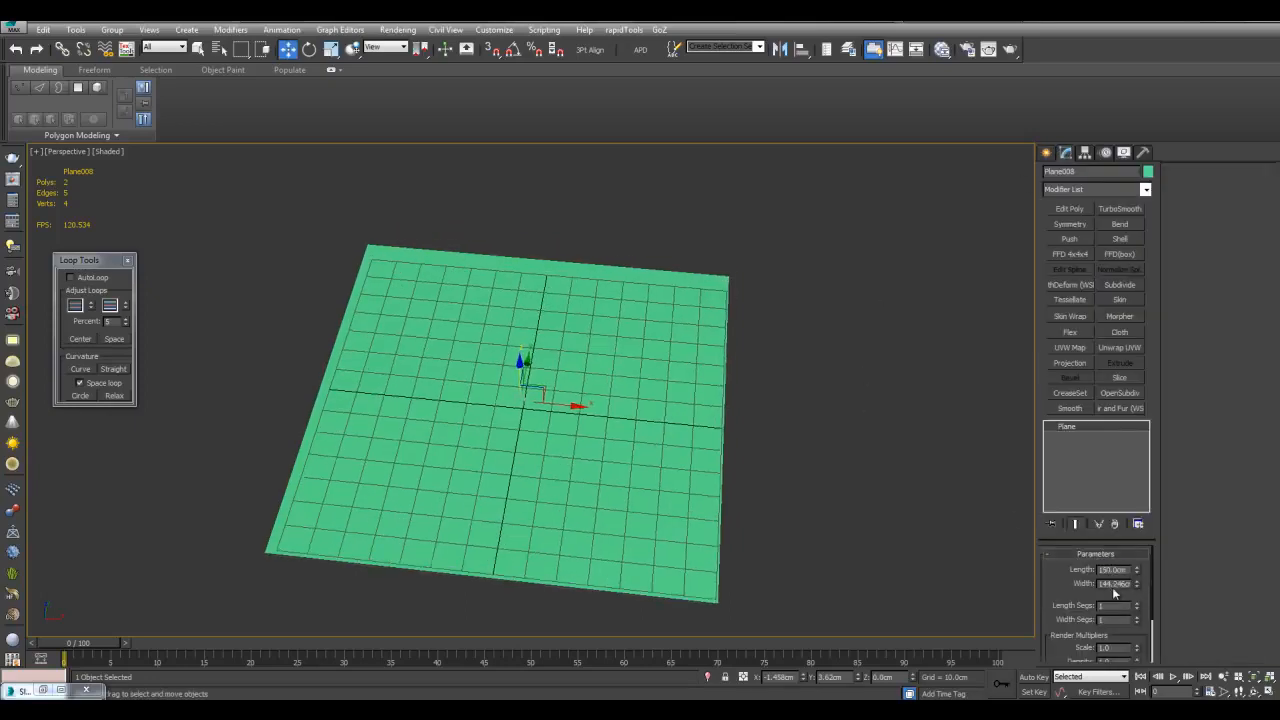
pyautogui.keyDown('alt'); pyautogui.moveTo(670, 424); pyautogui.dragTo(587, 388, button='middle'); pyautogui.keyUp('alt')
pyautogui.keyDown('shift'); pyautogui.moveTo(555, 376); pyautogui.dragTo(553, 443); pyautogui.keyUp('shift')
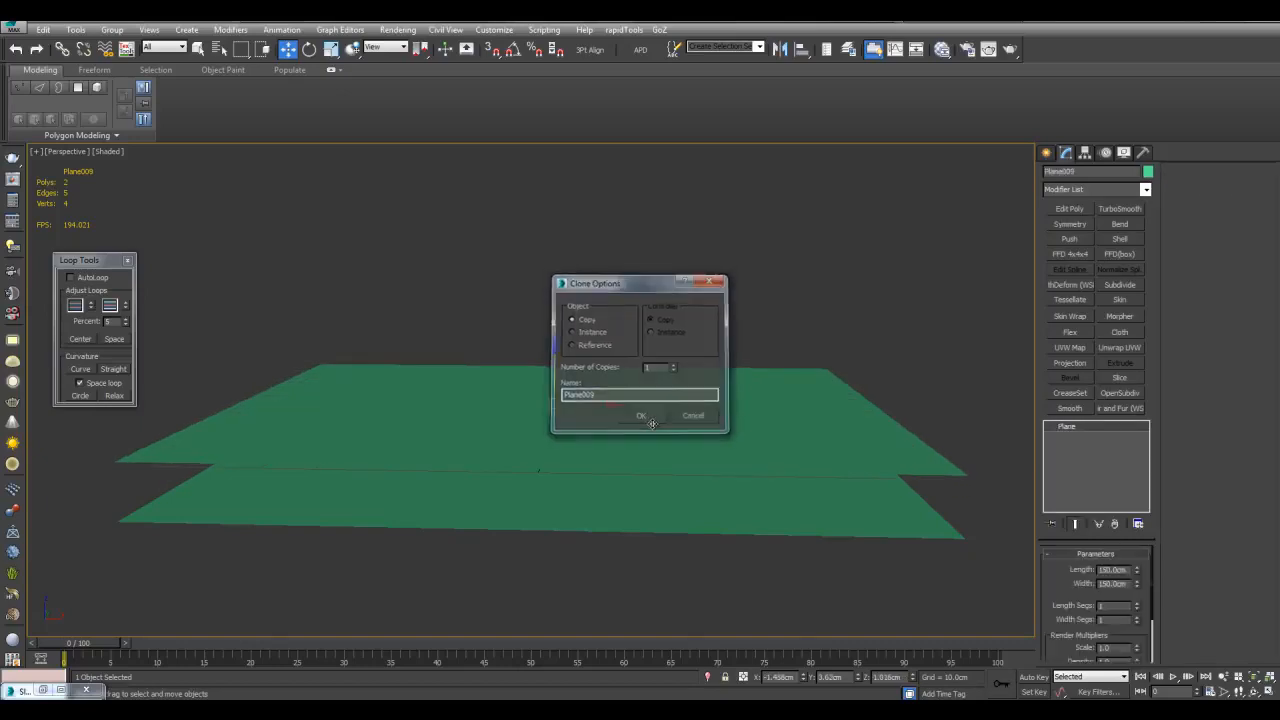
# Create the plane copy, display it grey with edged faces, and enable vertex snapping
pyautogui.click(643, 410)
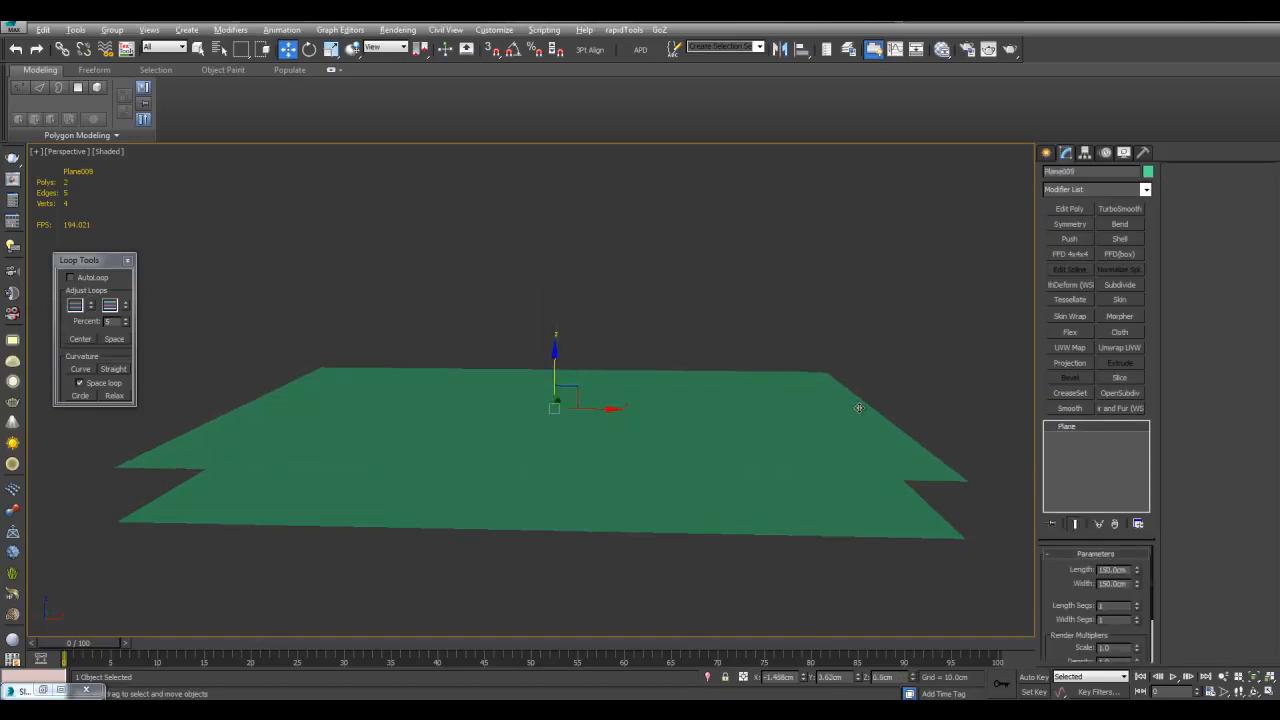
pyautogui.scroll(4, 857, 403)
pyautogui.press('q')
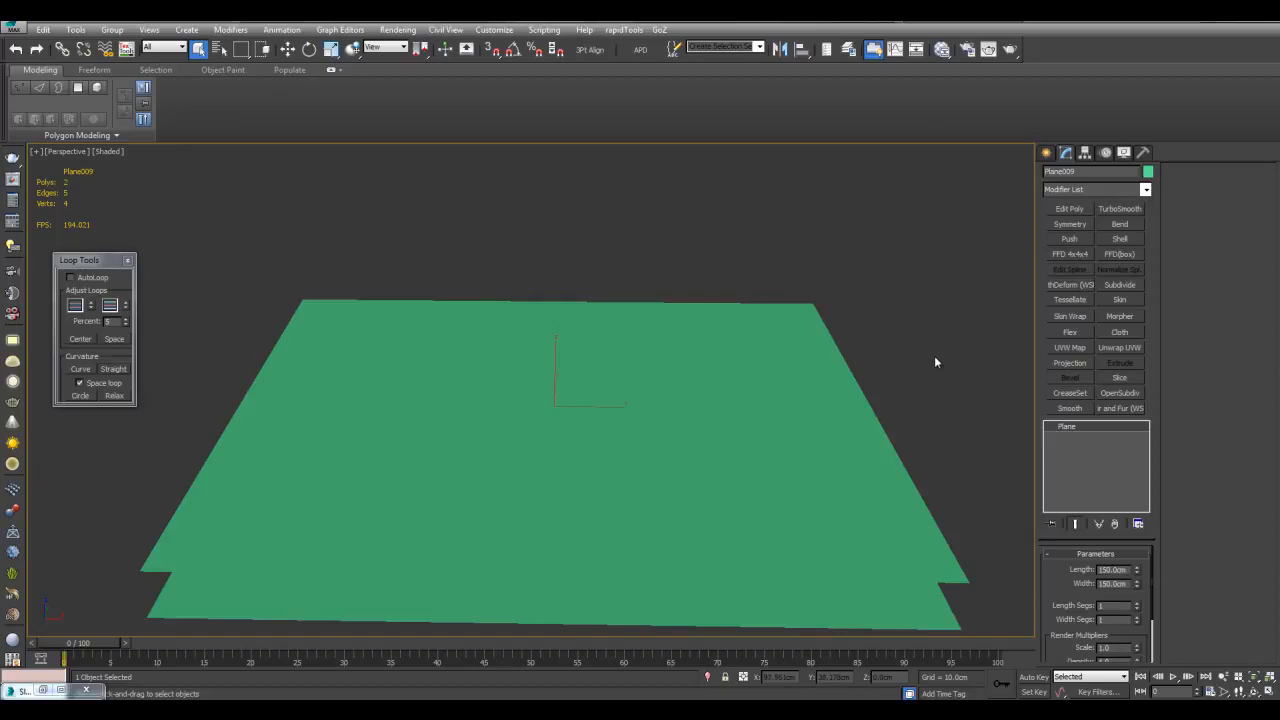
pyautogui.hotkey('alt', 'm')
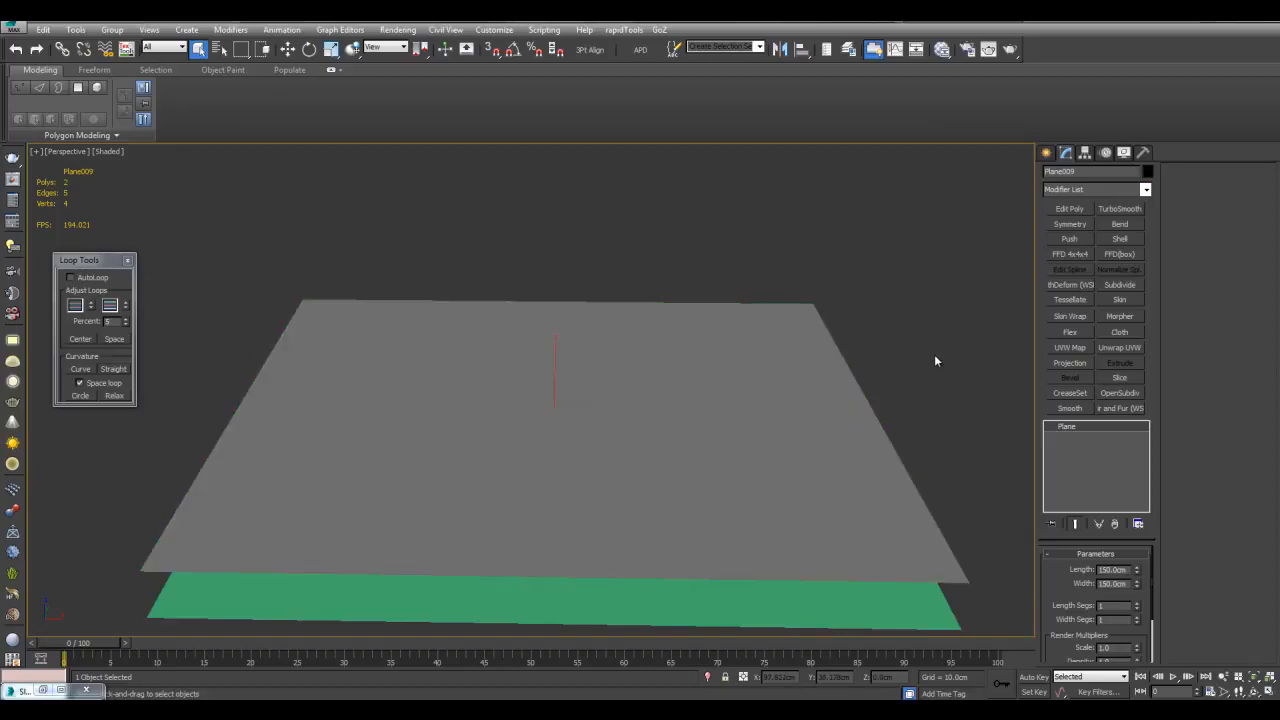
pyautogui.scroll(-4, 600, 400)
pyautogui.press('F4')
pyautogui.scroll(2, 606, 394)
pyautogui.press('w')
pyautogui.keyDown('alt'); pyautogui.moveTo(555, 415); pyautogui.dragTo(500, 406, button='middle'); pyautogui.keyUp('alt')
pyautogui.press('s')
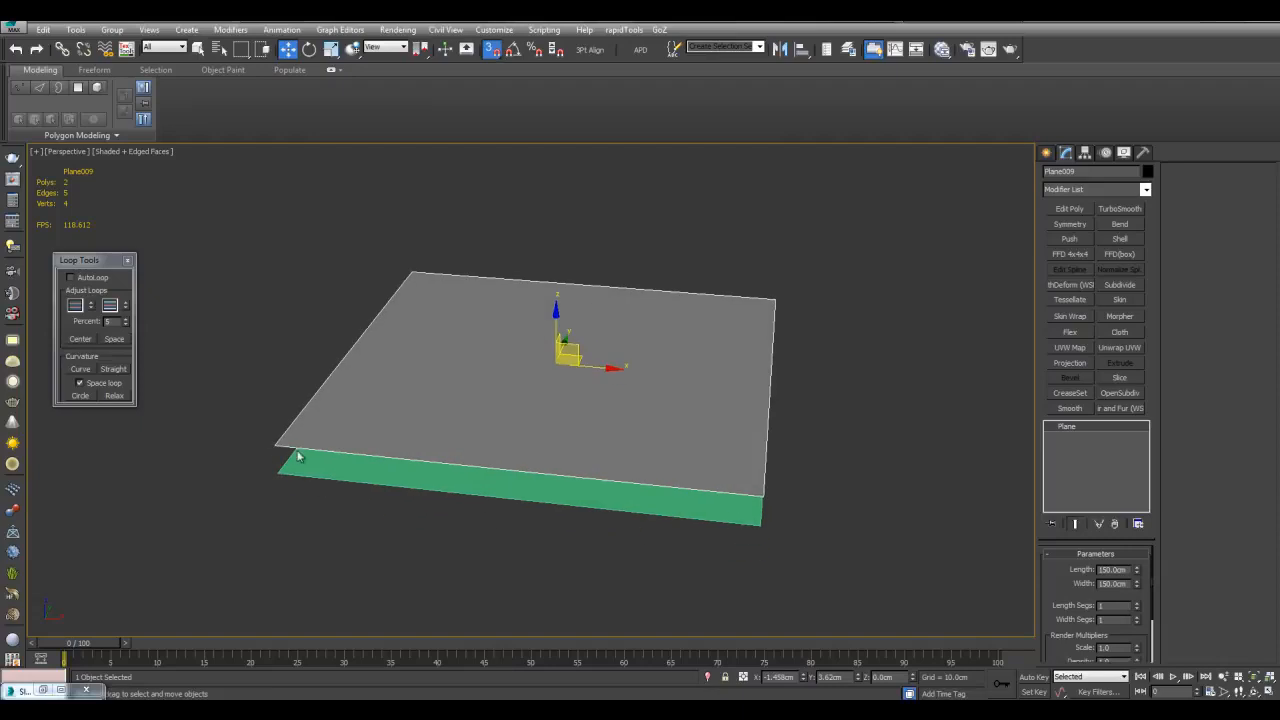
# Add snapped instances of the grey plane on its right and left, corner to corner
pyautogui.keyDown('shift'); pyautogui.moveTo(275, 445); pyautogui.dragTo(768, 497); pyautogui.keyUp('shift')
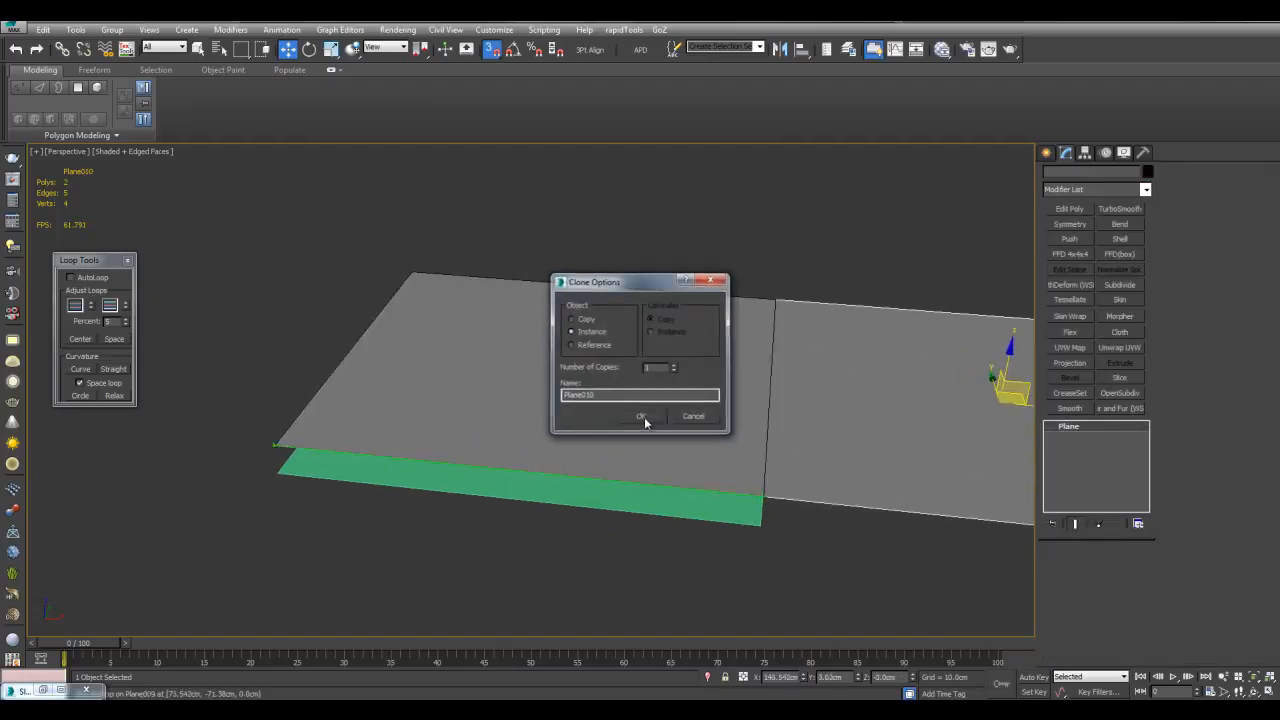
pyautogui.click(643, 417)
pyautogui.scroll(-4, 642, 370)
pyautogui.keyDown('alt'); pyautogui.moveTo(440, 368); pyautogui.dragTo(666, 413, button='middle'); pyautogui.keyUp('alt')
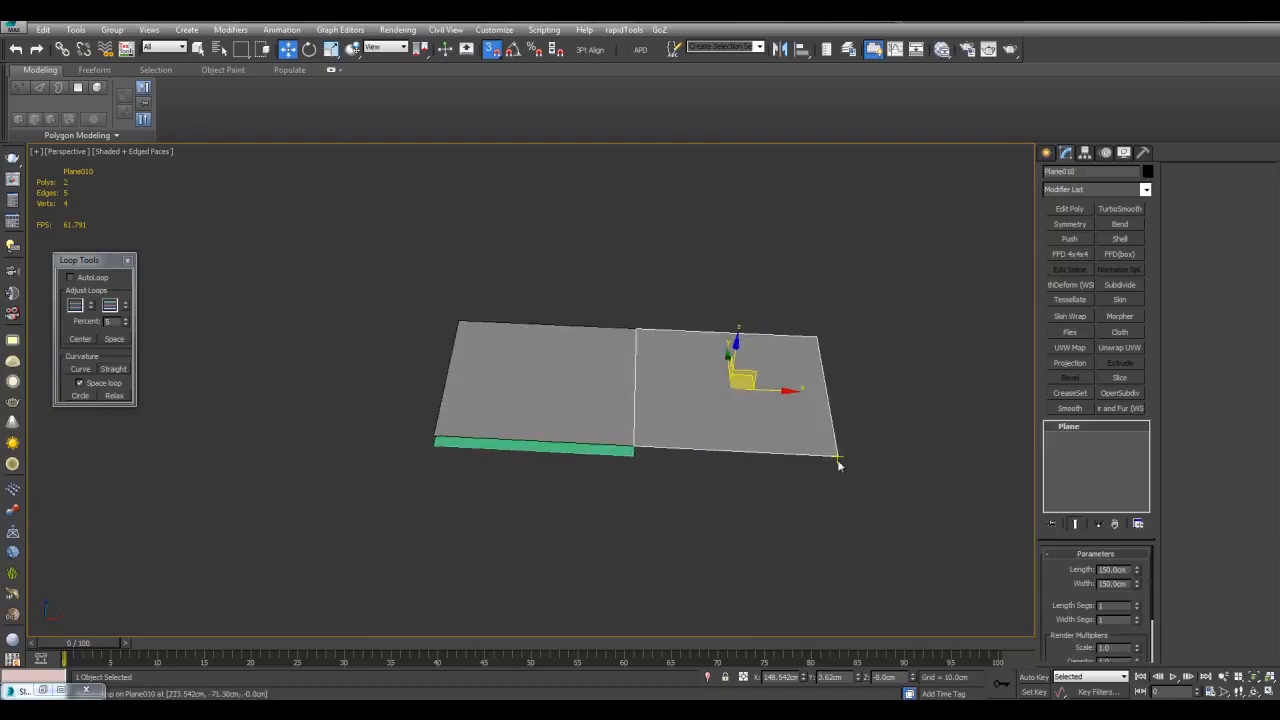
pyautogui.moveTo(836, 456)
pyautogui.keyDown('shift'); pyautogui.mouseDown()
pyautogui.moveTo(651, 434)
pyautogui.moveTo(434, 435)
pyautogui.mouseUp(); pyautogui.keyUp('shift')
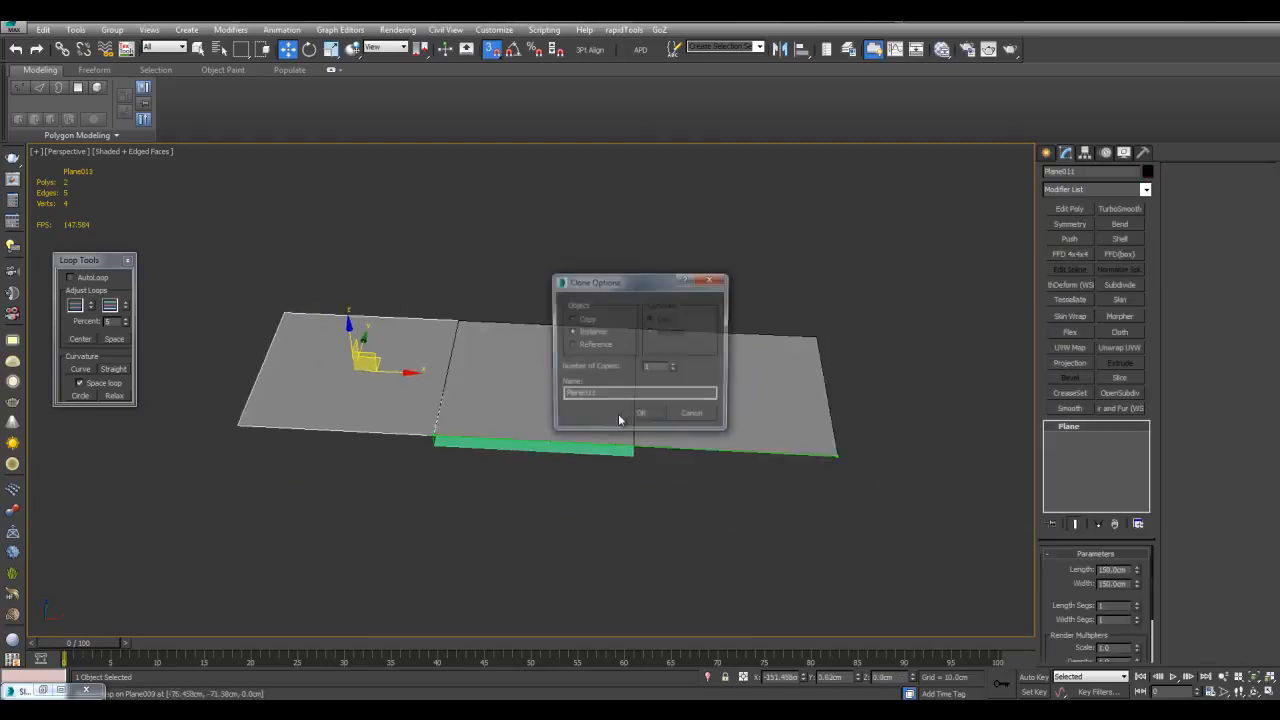
pyautogui.click(640, 418)
pyautogui.scroll(4, 642, 408)
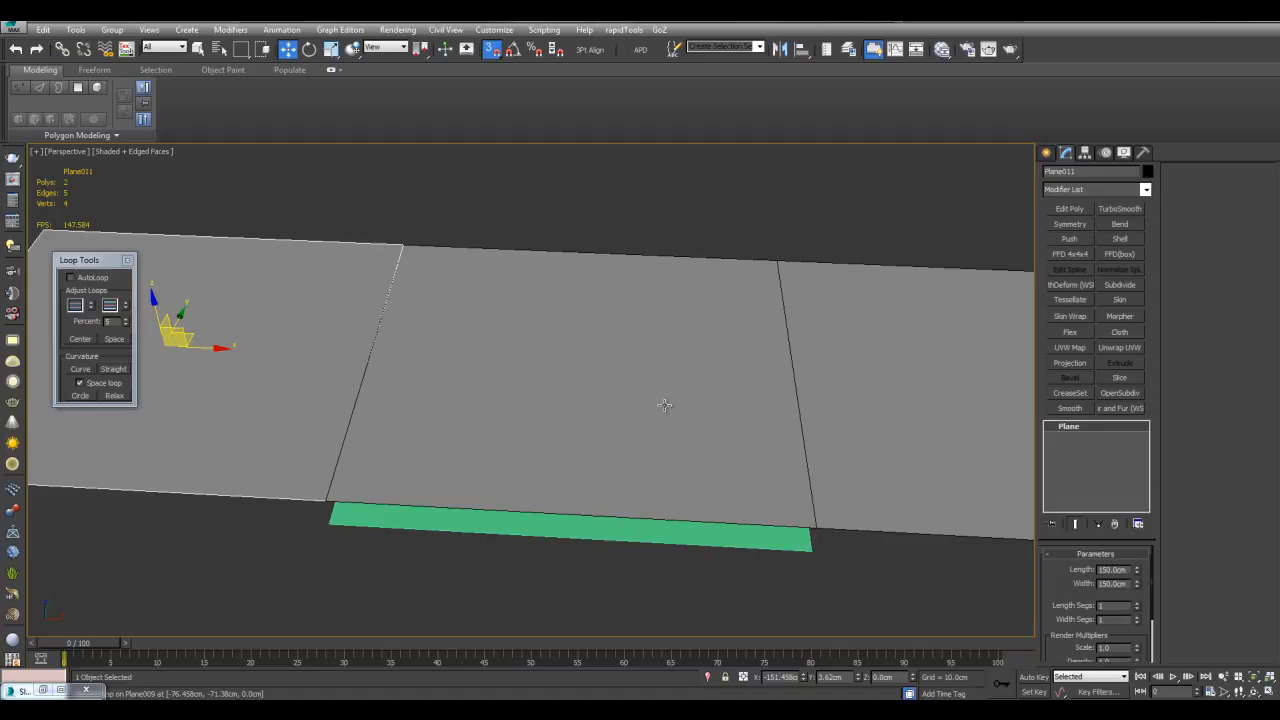
pyautogui.scroll(-4, 664, 405)
pyautogui.keyDown('alt'); pyautogui.moveTo(664, 405); pyautogui.dragTo(663, 377, button='middle'); pyautogui.keyUp('alt')
pyautogui.scroll(4, 640, 421)
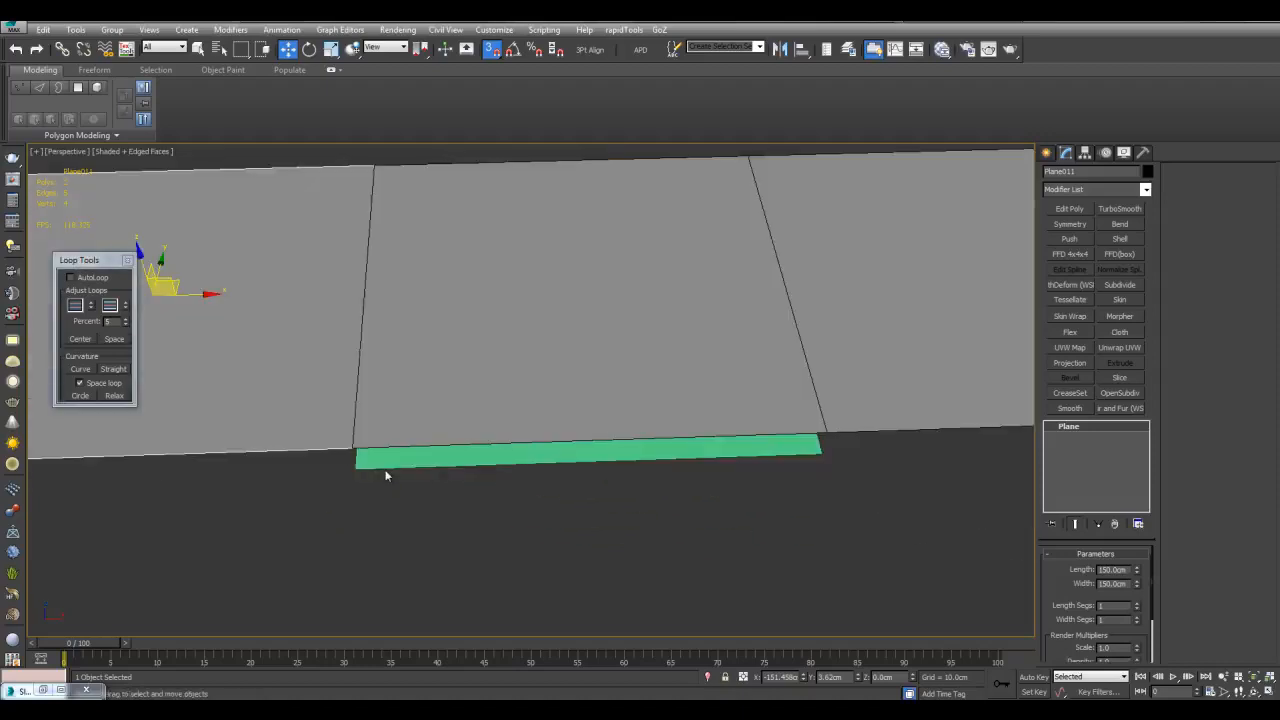
pyautogui.scroll(-4, 645, 424)
pyautogui.keyDown('alt'); pyautogui.moveTo(652, 423); pyautogui.dragTo(634, 367, button='middle'); pyautogui.keyUp('alt')
# Clone the row of three planes into two more rows, completing the 3×3 grid
pyautogui.press('q')
pyautogui.keyDown('ctrl'); pyautogui.click(643, 338); pyautogui.keyUp('ctrl')
pyautogui.keyDown('ctrl'); pyautogui.click(788, 323); pyautogui.keyUp('ctrl')
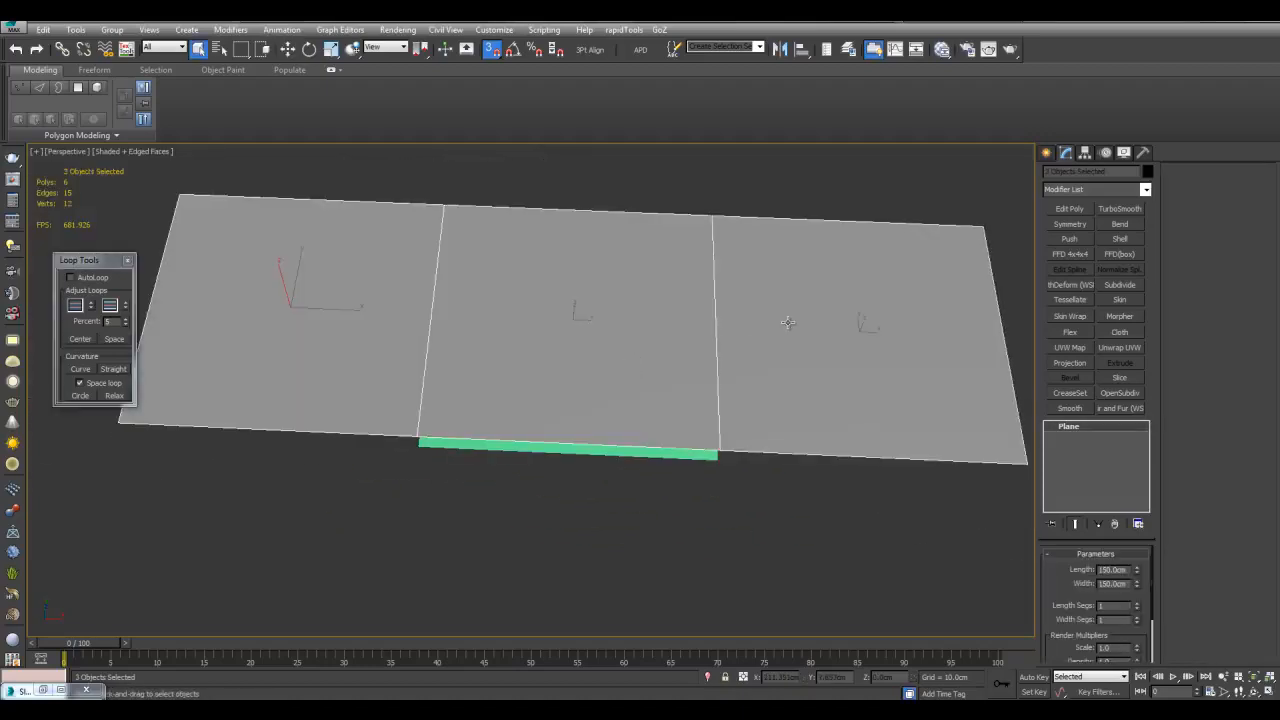
pyautogui.press('w')
pyautogui.scroll(-4, 740, 336)
pyautogui.scroll(3, 642, 358)
pyautogui.keyDown('shift'); pyautogui.moveTo(665, 270); pyautogui.dragTo(670, 430); pyautogui.keyUp('shift')
pyautogui.click(634, 422)
pyautogui.moveTo(634, 422)
pyautogui.keyDown('alt'); pyautogui.mouseDown(button='middle')
pyautogui.moveTo(741, 369)
pyautogui.moveTo(818, 418)
pyautogui.moveTo(854, 472)
pyautogui.mouseUp(button='middle'); pyautogui.keyUp('alt')
pyautogui.scroll(3, 741, 369)
pyautogui.moveTo(944, 494)
pyautogui.keyDown('shift'); pyautogui.mouseDown()
pyautogui.moveTo(571, 437)
pyautogui.moveTo(344, 432)
pyautogui.mouseUp(); pyautogui.keyUp('shift')
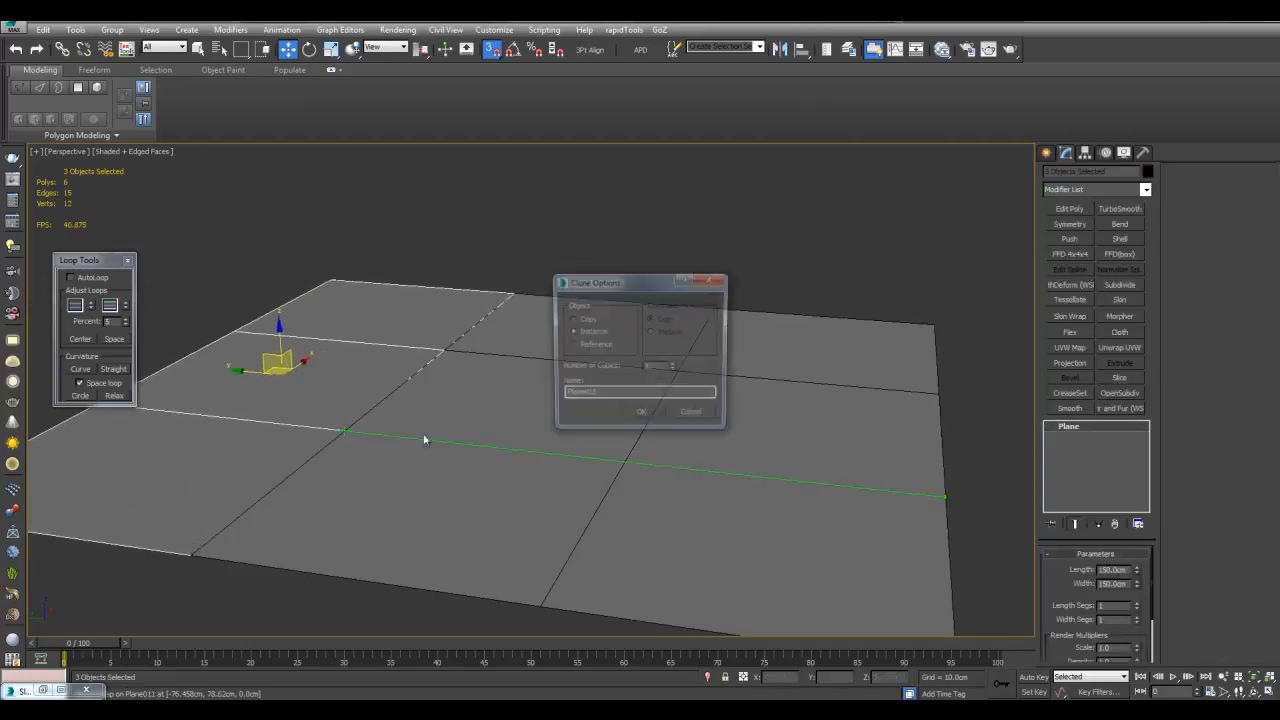
pyautogui.click(646, 419)
# Turn off snapping, then select and frame the centre plane of the grid
pyautogui.press('s')
pyautogui.press('q')
pyautogui.click(602, 403)
pyautogui.press('z')
pyautogui.scroll(-4, 768, 395)
pyautogui.keyDown('alt'); pyautogui.moveTo(833, 385); pyautogui.dragTo(745, 399, button='middle'); pyautogui.keyUp('alt')
pyautogui.scroll(2, 740, 390)
pyautogui.scroll(-4, 732, 389)
pyautogui.scroll(3, 672, 420)
# Add two Symmetry modifiers, the second mirroring on Y, with an Edit Poly beneath them
pyautogui.click(1068, 226)
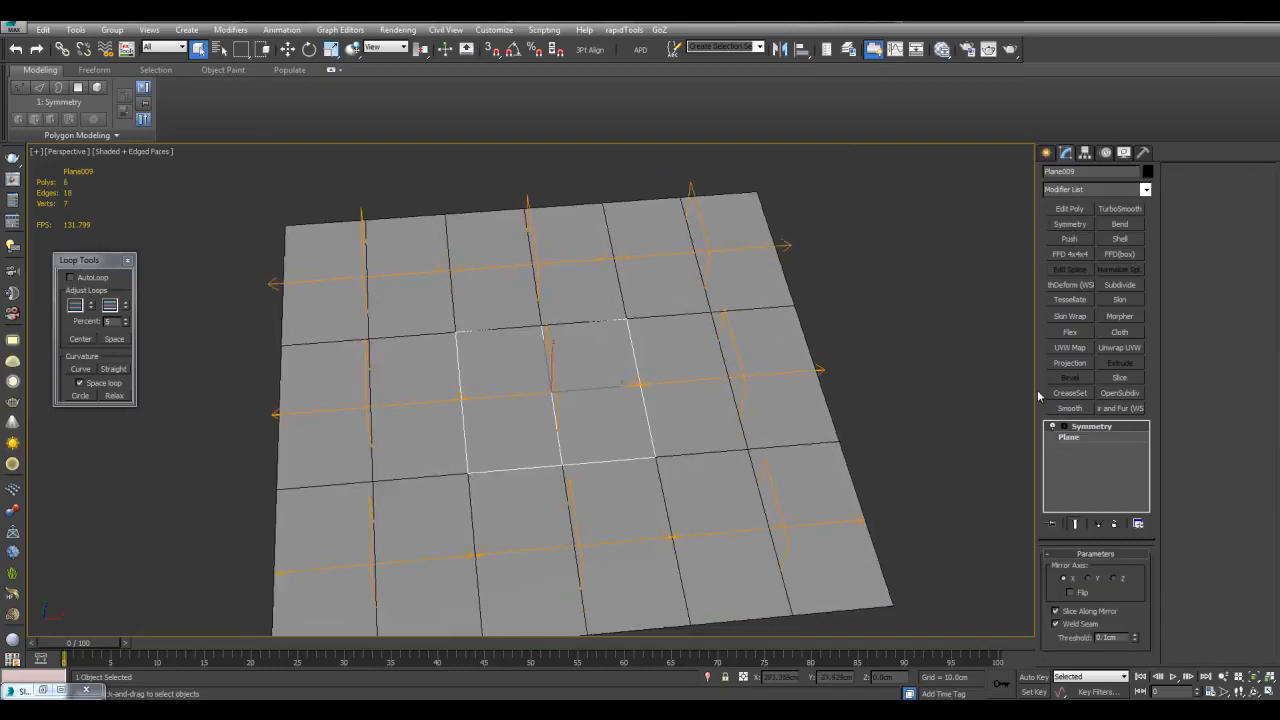
pyautogui.click(1069, 224)
pyautogui.scroll(3, 604, 338)
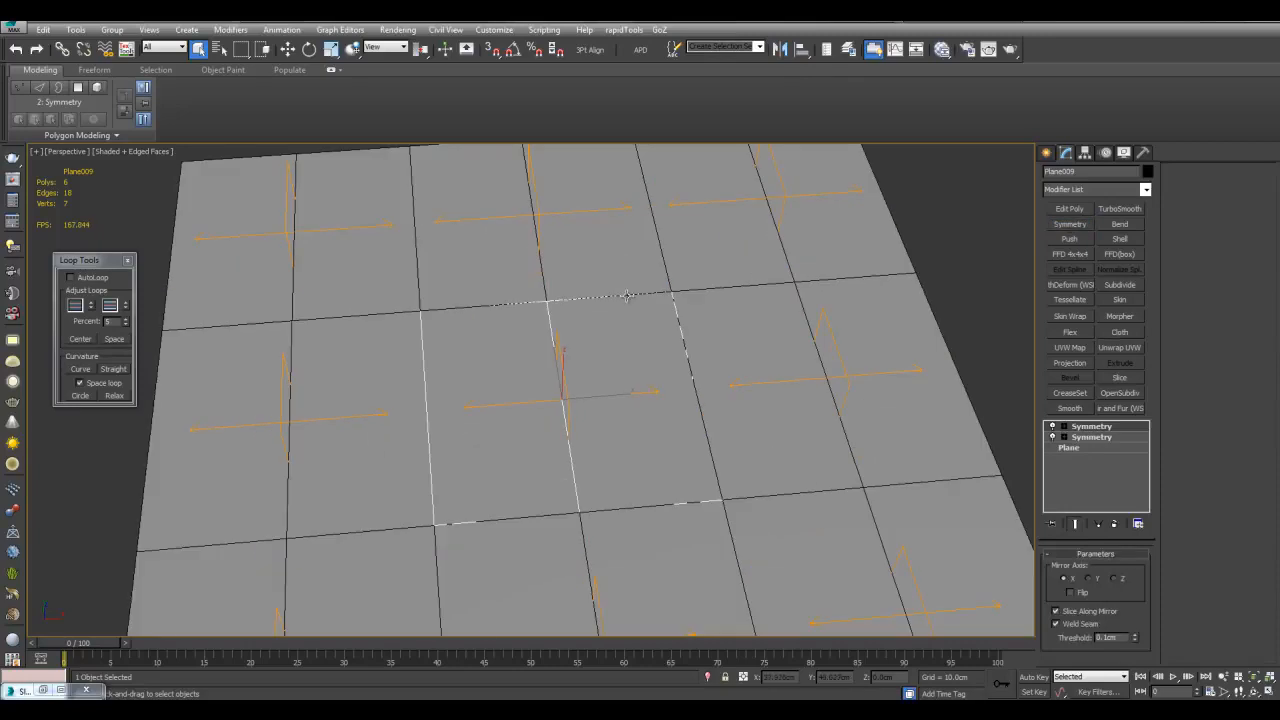
pyautogui.click(1090, 579)
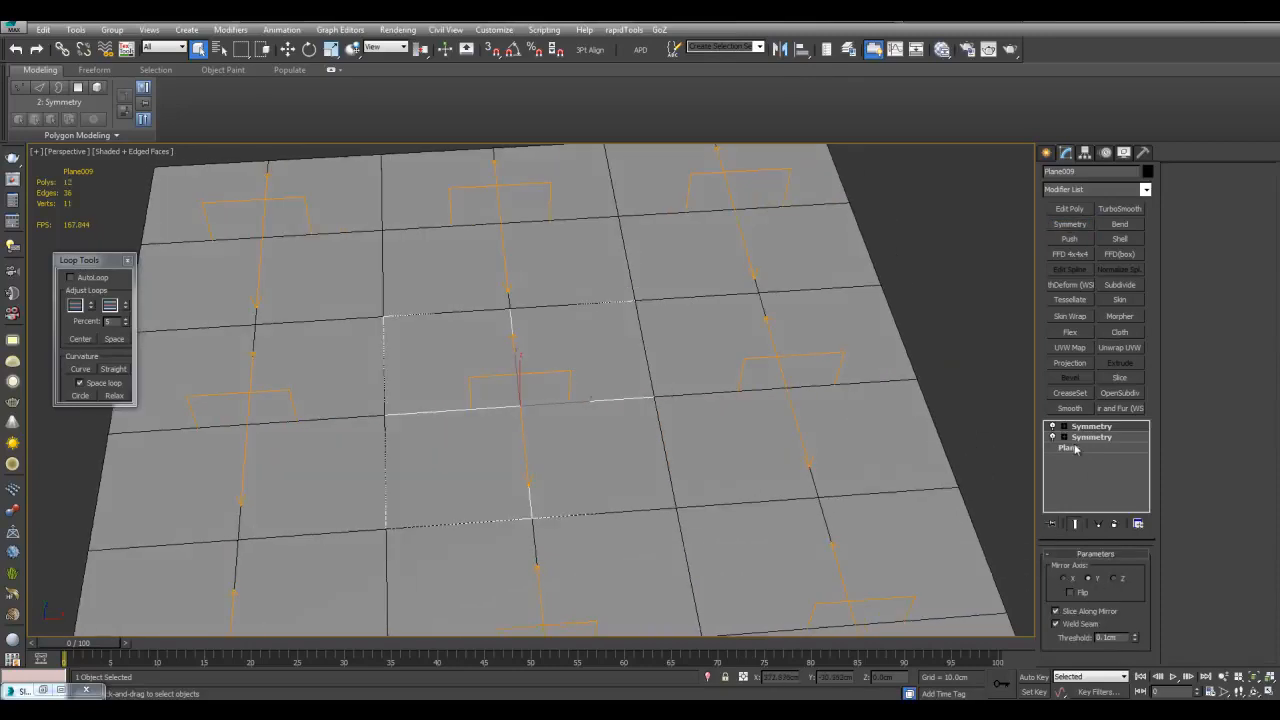
pyautogui.click(1072, 447)
pyautogui.click(1078, 209)
pyautogui.scroll(5, 631, 370)
pyautogui.scroll(-5, 620, 368)
pyautogui.moveTo(620, 368)
pyautogui.keyDown('alt'); pyautogui.mouseDown(button='middle')
pyautogui.moveTo(603, 346)
pyautogui.moveTo(620, 380)
pyautogui.mouseUp(button='middle'); pyautogui.keyUp('alt')
pyautogui.scroll(5, 620, 380)
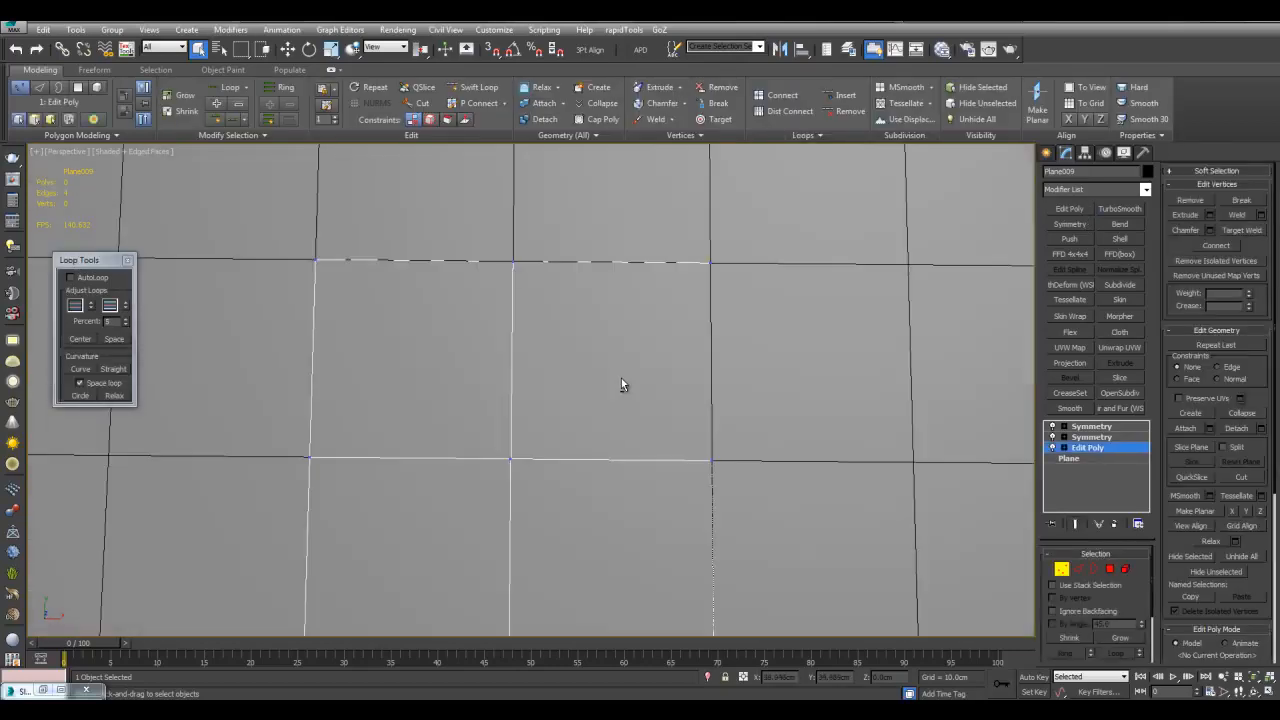
# Cut a ten-point curling ornamental outline into the centre tile
pyautogui.hotkey('alt', 'c')
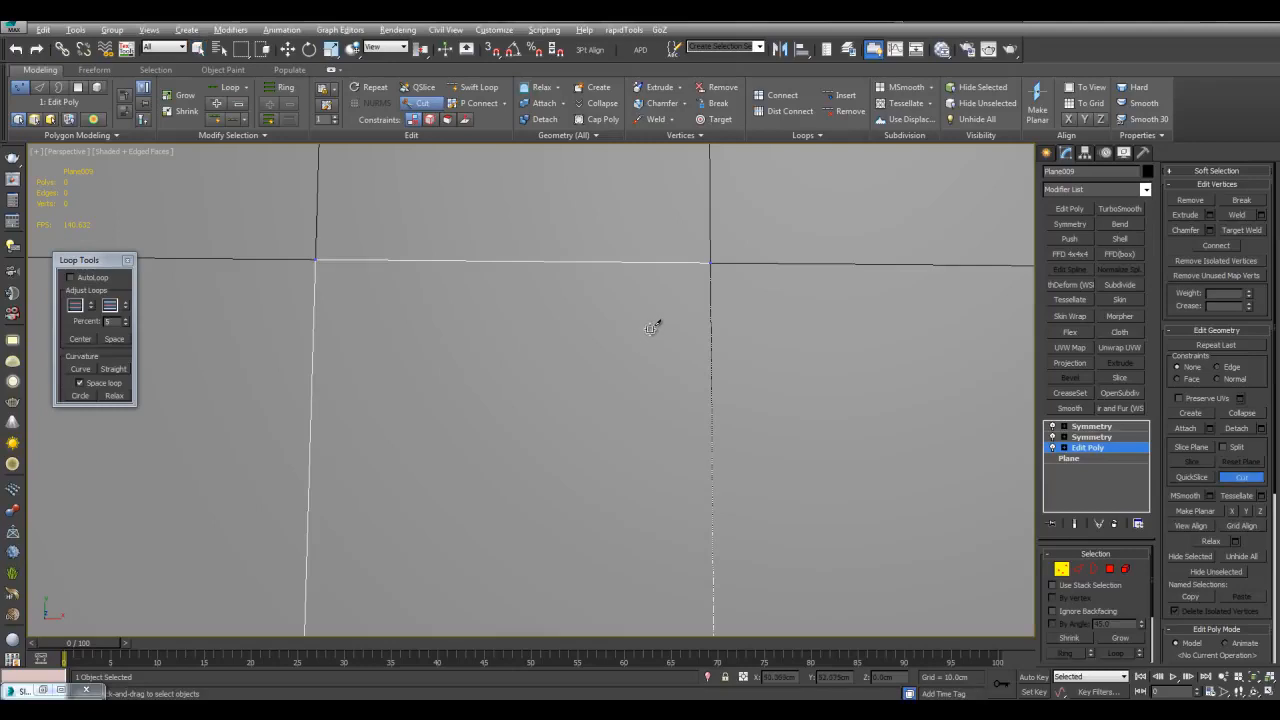
pyautogui.click(615, 298)
pyautogui.click(545, 332)
pyautogui.click(563, 425)
pyautogui.click(630, 437)
pyautogui.click(634, 541)
pyautogui.click(570, 546)
pyautogui.click(527, 516)
pyautogui.click(509, 560)
pyautogui.click(564, 597)
pyautogui.click(564, 616)
pyautogui.moveTo(595, 570); pyautogui.dragTo(639, 430, button='middle')
pyautogui.rightClick(632, 455)
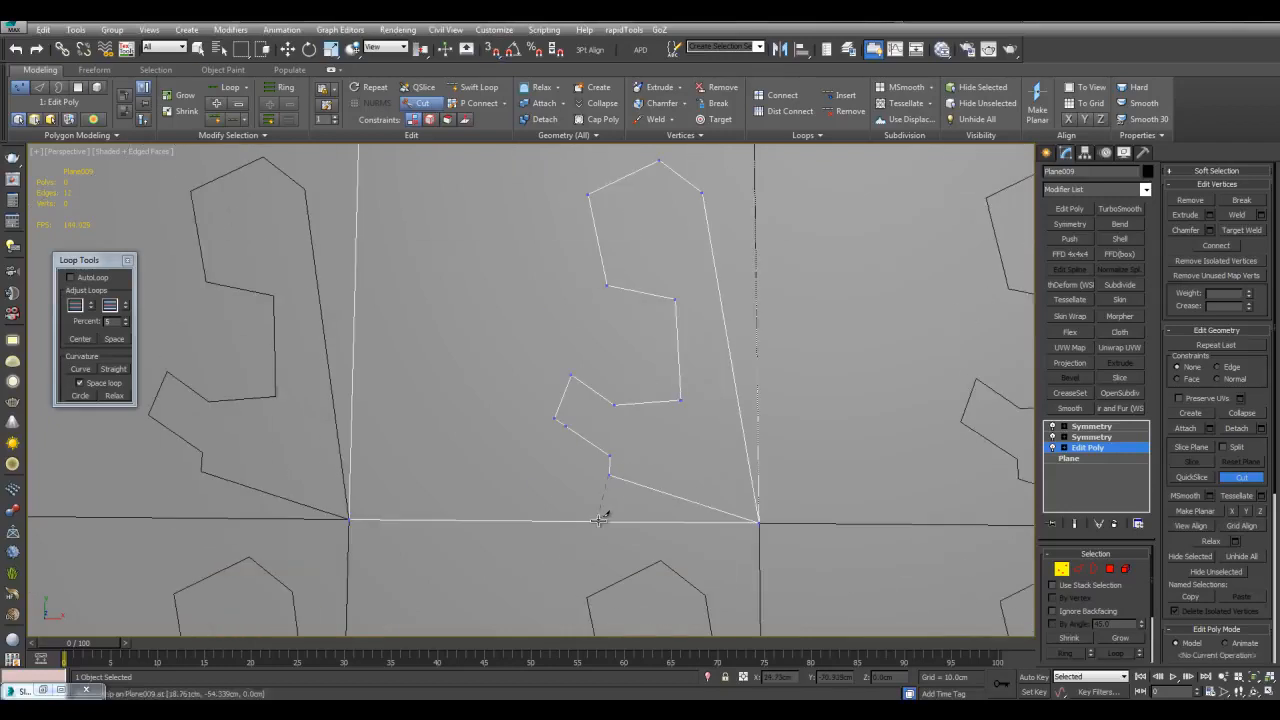
pyautogui.scroll(-4, 678, 413)
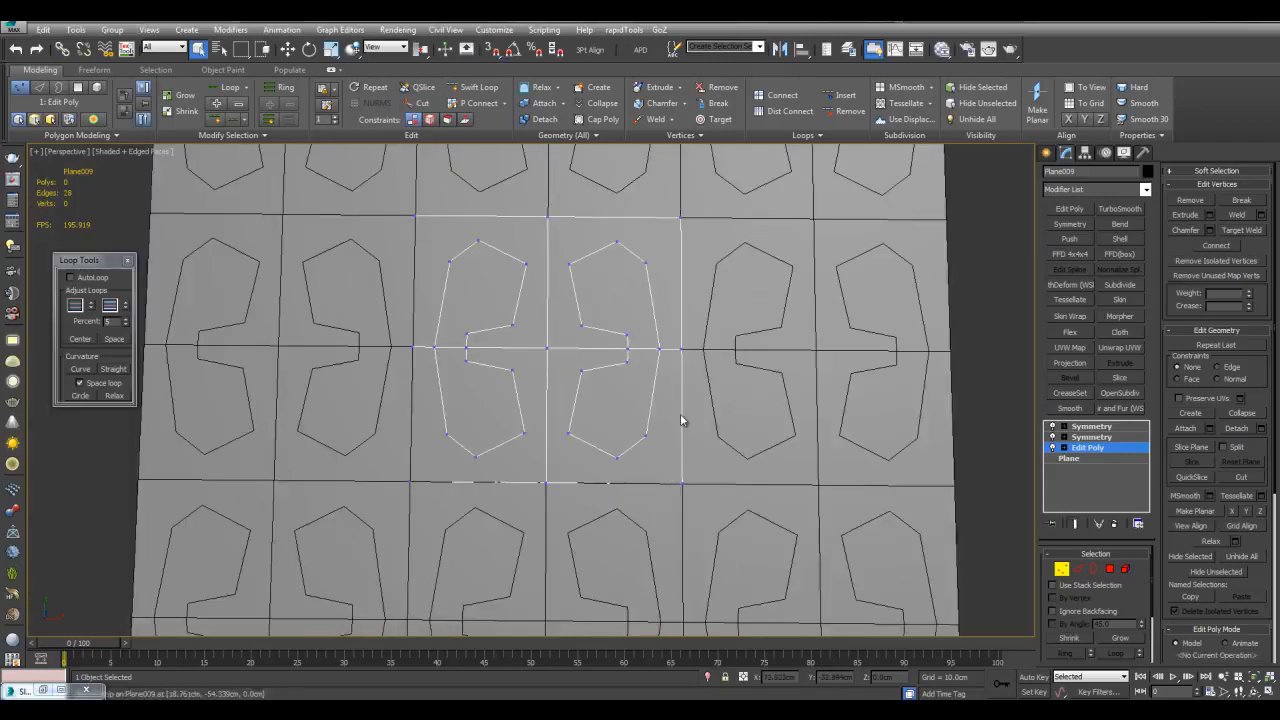
pyautogui.scroll(5, 680, 413)
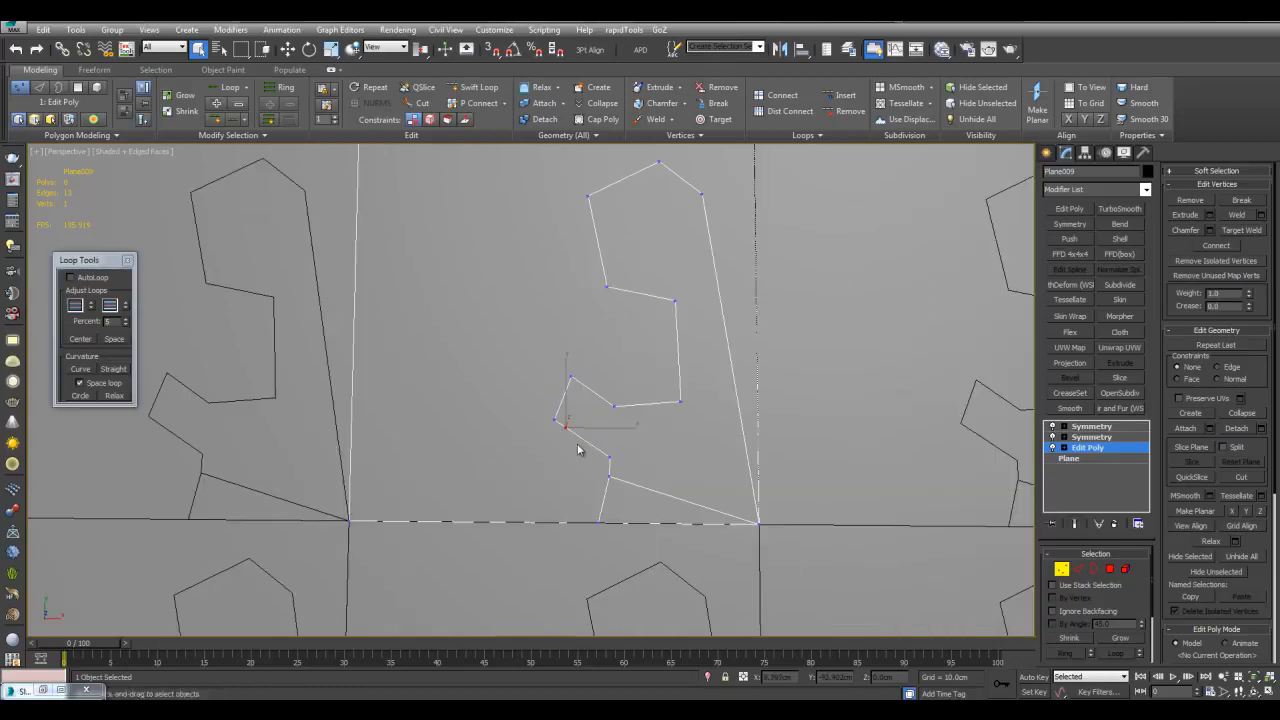
pyautogui.moveTo(698, 400)
pyautogui.mouseDown(button='middle')
pyautogui.moveTo(705, 491)
pyautogui.moveTo(704, 416)
pyautogui.mouseUp(button='middle')
# Inset a thin border on the outline face and delete the inner and outer faces
pyautogui.press('4')
pyautogui.scroll(-2, 799, 411)
pyautogui.scroll(2, 606, 352)
pyautogui.click(606, 359)
pyautogui.press('i')
pyautogui.moveTo(610, 368); pyautogui.dragTo(614, 388)
pyautogui.keyDown('ctrl'); pyautogui.click(685, 479); pyautogui.keyUp('ctrl')
pyautogui.scroll(-2, 685, 479)
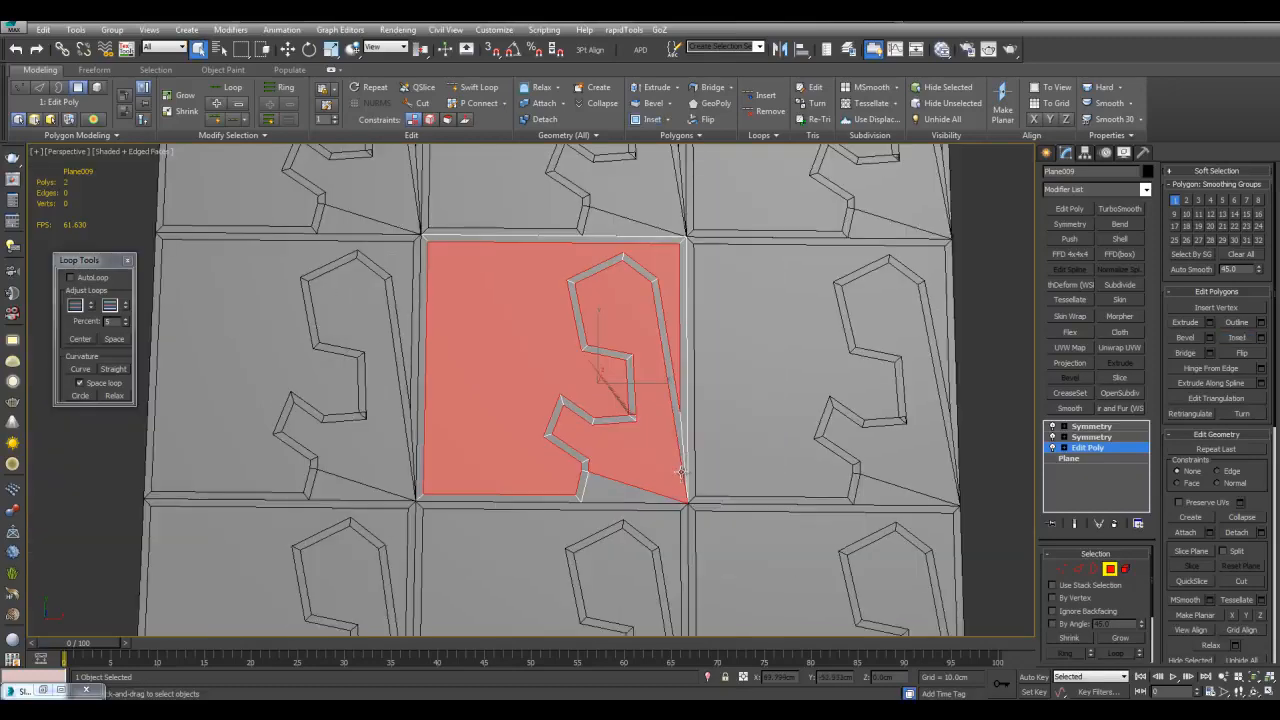
pyautogui.press('Delete')
pyautogui.moveTo(703, 448); pyautogui.dragTo(707, 439, button='middle')
pyautogui.scroll(-4, 707, 436)
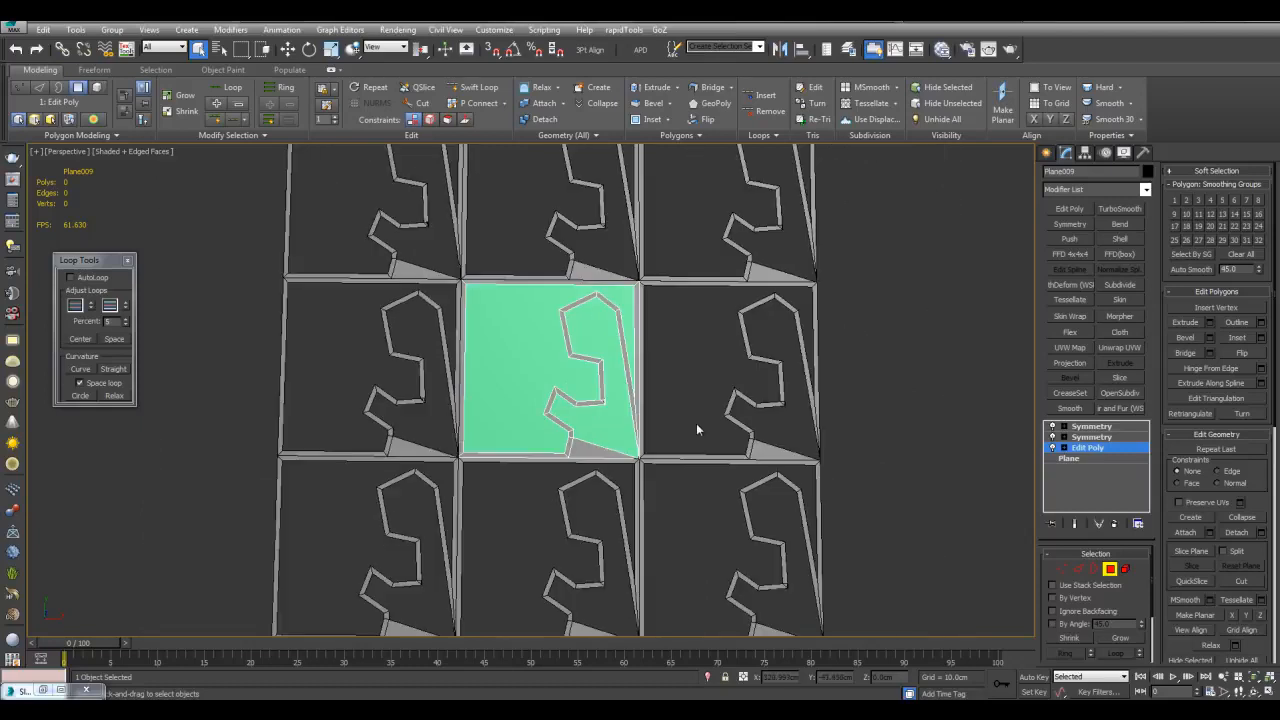
pyautogui.press('4')
# Isolate the tile planes without the green base plane and select the centre tile
pyautogui.moveTo(666, 553); pyautogui.dragTo(667, 555)
pyautogui.keyDown('alt'); pyautogui.click(543, 381); pyautogui.keyUp('alt')
pyautogui.hotkey('alt', 'q')
pyautogui.scroll(3, 626, 390)
pyautogui.moveTo(622, 423); pyautogui.dragTo(622, 424)
pyautogui.scroll(-3, 843, 400)
pyautogui.scroll(6, 843, 400)
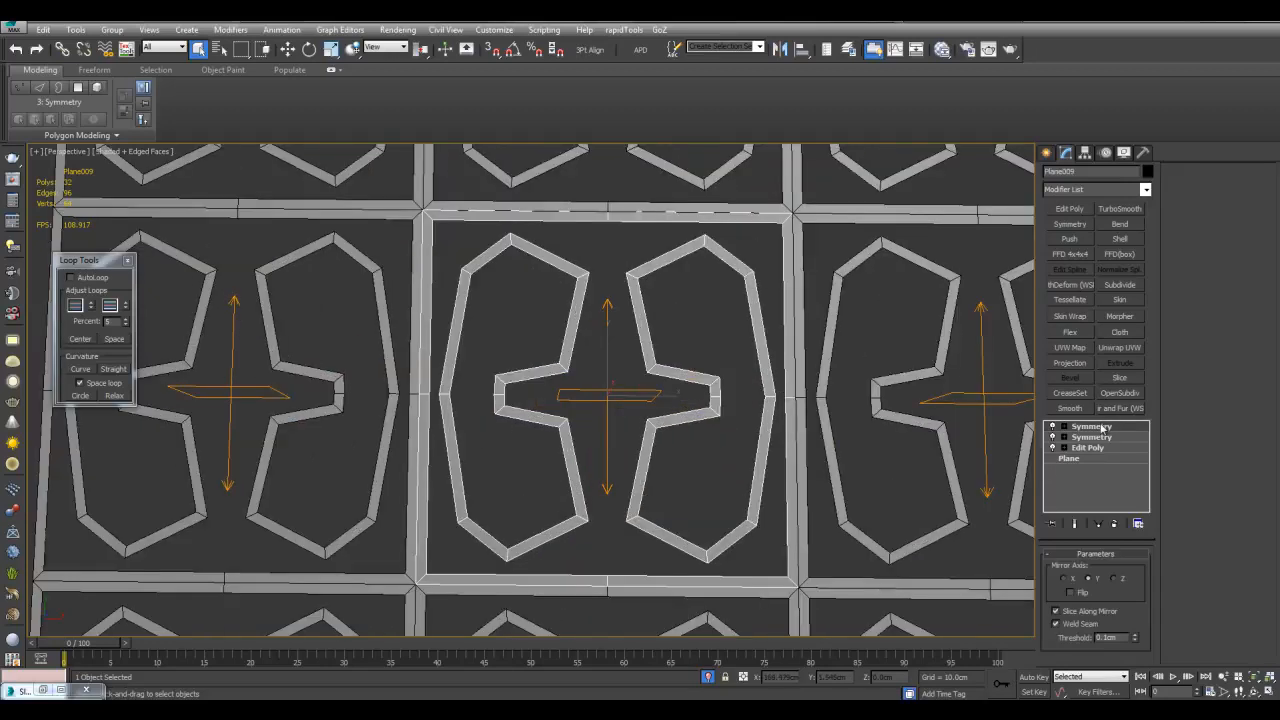
# Delete the top Symmetry modifier and add another Edit Poly above the first one
pyautogui.rightClick(1101, 428)
pyautogui.click(1117, 151)
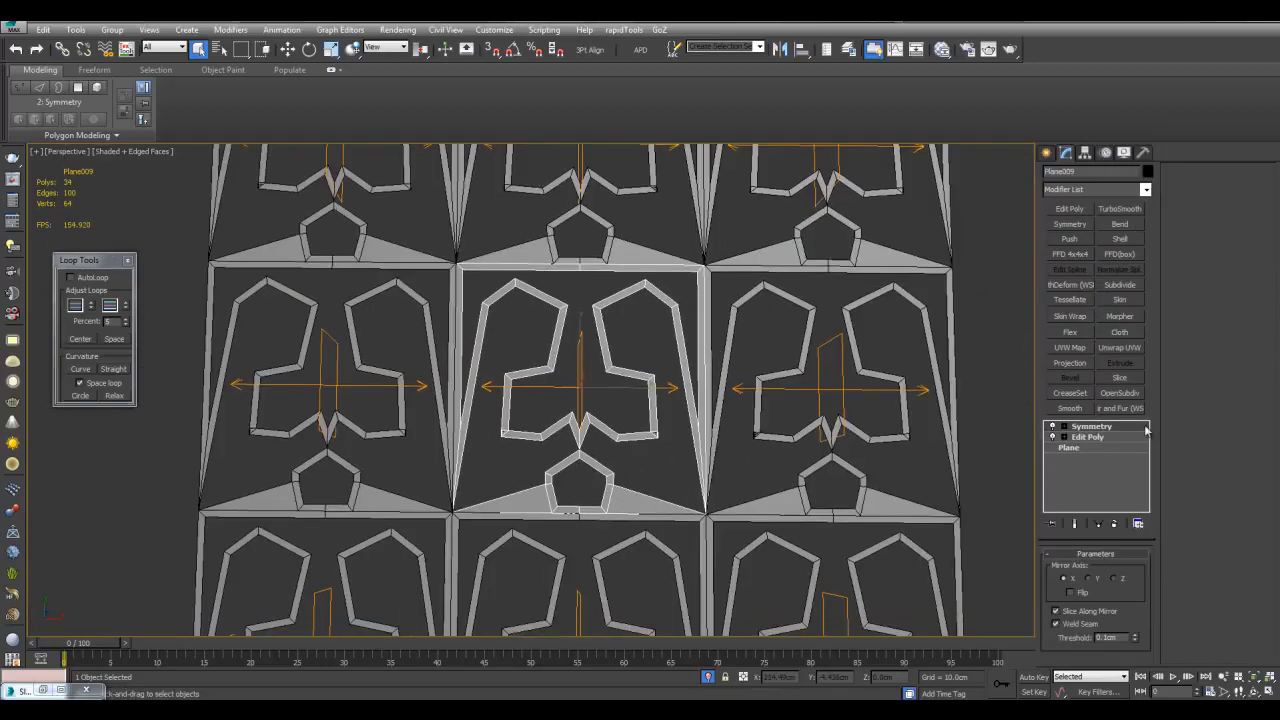
pyautogui.click(1087, 438)
pyautogui.click(1069, 208)
pyautogui.scroll(5, 680, 300)
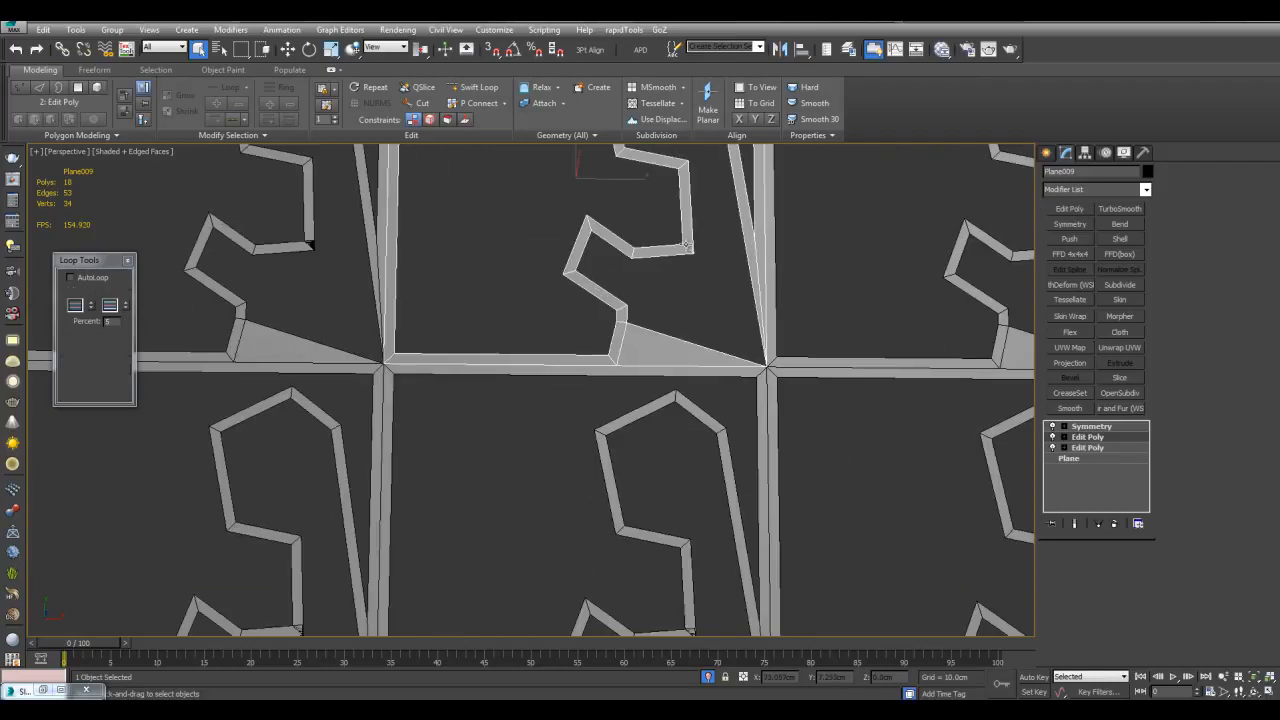
# Delete the filler-triangle edges and the top and right strip edges
pyautogui.moveTo(677, 346); pyautogui.dragTo(640, 376, button='middle')
pyautogui.scroll(3, 648, 378)
pyautogui.press('2')
pyautogui.moveTo(716, 370); pyautogui.dragTo(697, 530)
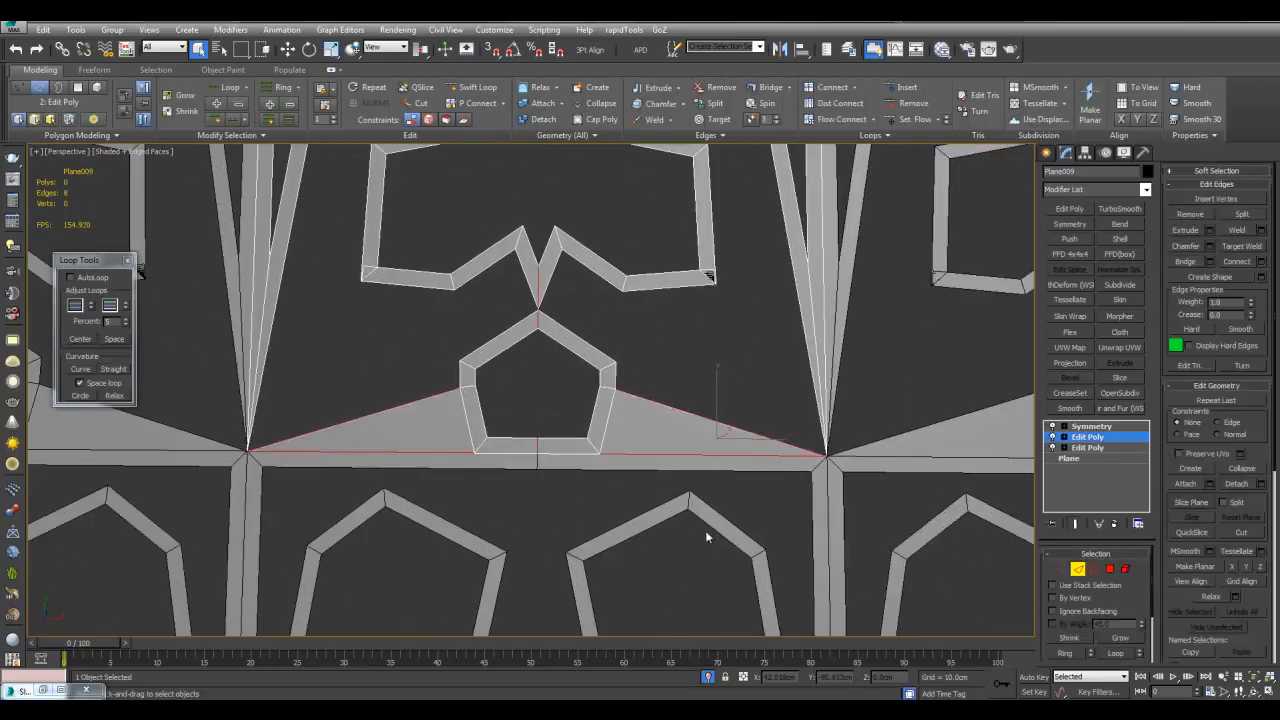
pyautogui.press('Delete')
pyautogui.scroll(-3, 762, 403)
pyautogui.moveTo(807, 293); pyautogui.dragTo(755, 440, button='middle')
pyautogui.click(681, 252)
pyautogui.moveTo(672, 177); pyautogui.dragTo(716, 207)
pyautogui.press('Delete')
pyautogui.scroll(-3, 718, 230)
# Weld the doubled corner vertices with a threshold of about 0.83 cm
pyautogui.press('1')
pyautogui.moveTo(699, 376)
pyautogui.mouseDown(button='middle')
pyautogui.moveTo(695, 352)
pyautogui.moveTo(697, 366)
pyautogui.mouseUp(button='middle')
pyautogui.scroll(4, 697, 366)
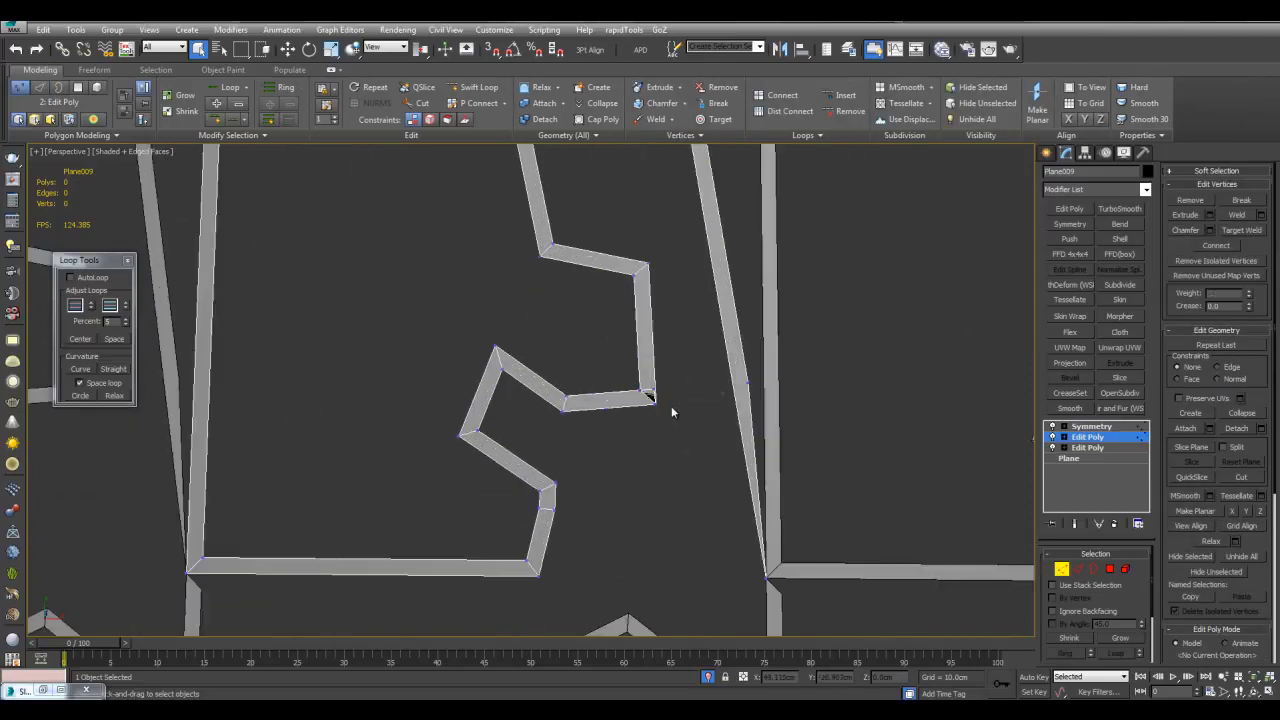
pyautogui.click(673, 407)
pyautogui.scroll(2, 676, 406)
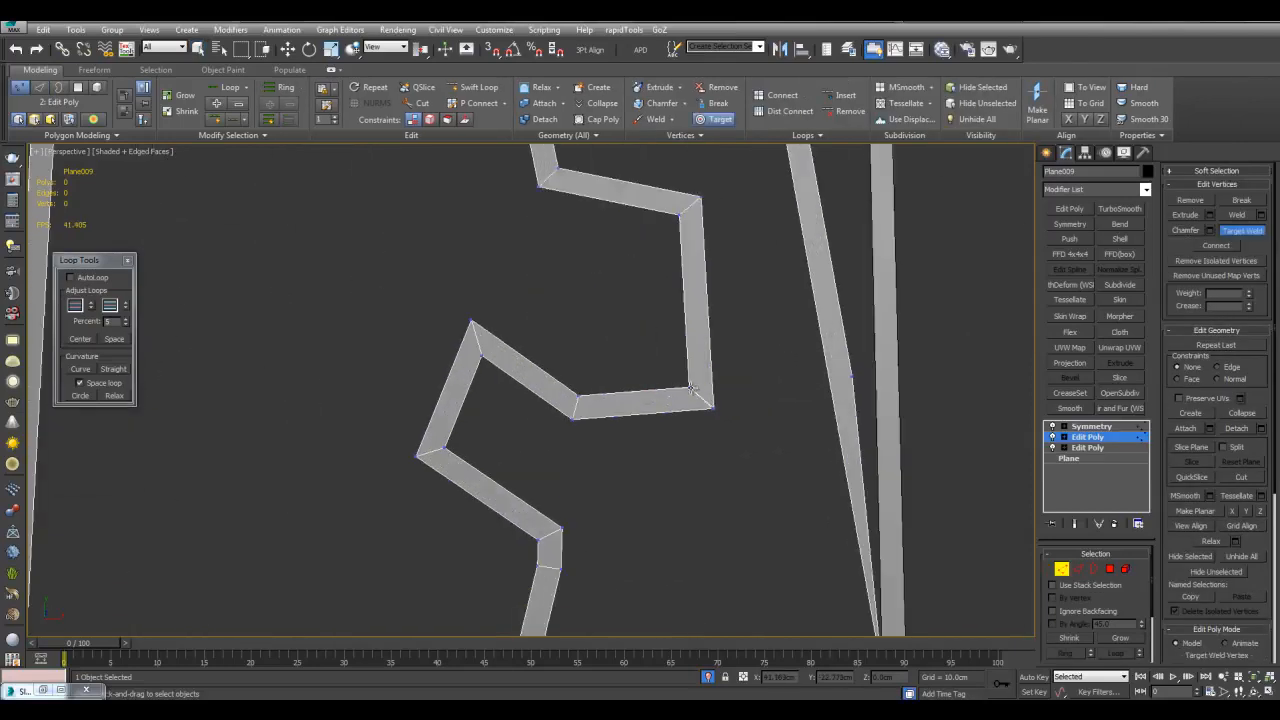
pyautogui.scroll(6, 684, 360)
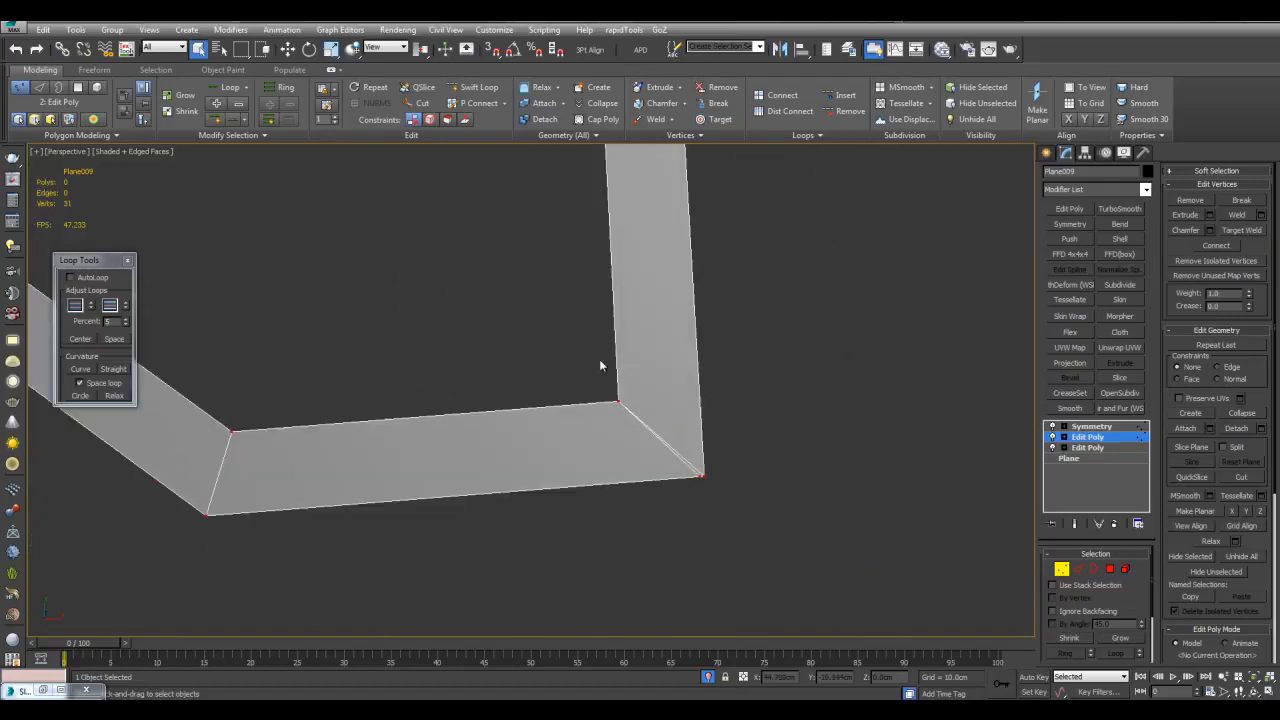
pyautogui.click(1263, 216)
pyautogui.scroll(5, 846, 394)
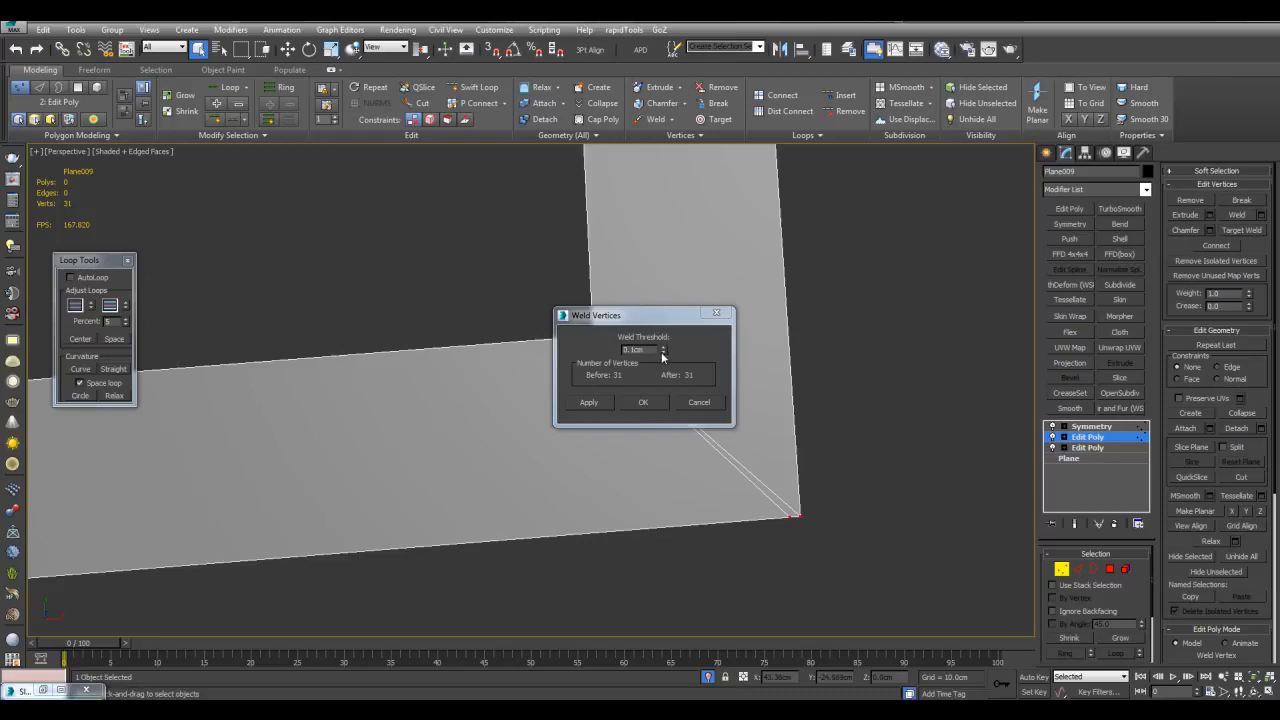
pyautogui.moveTo(662, 353); pyautogui.dragTo(661, 331)
pyautogui.click(645, 403)
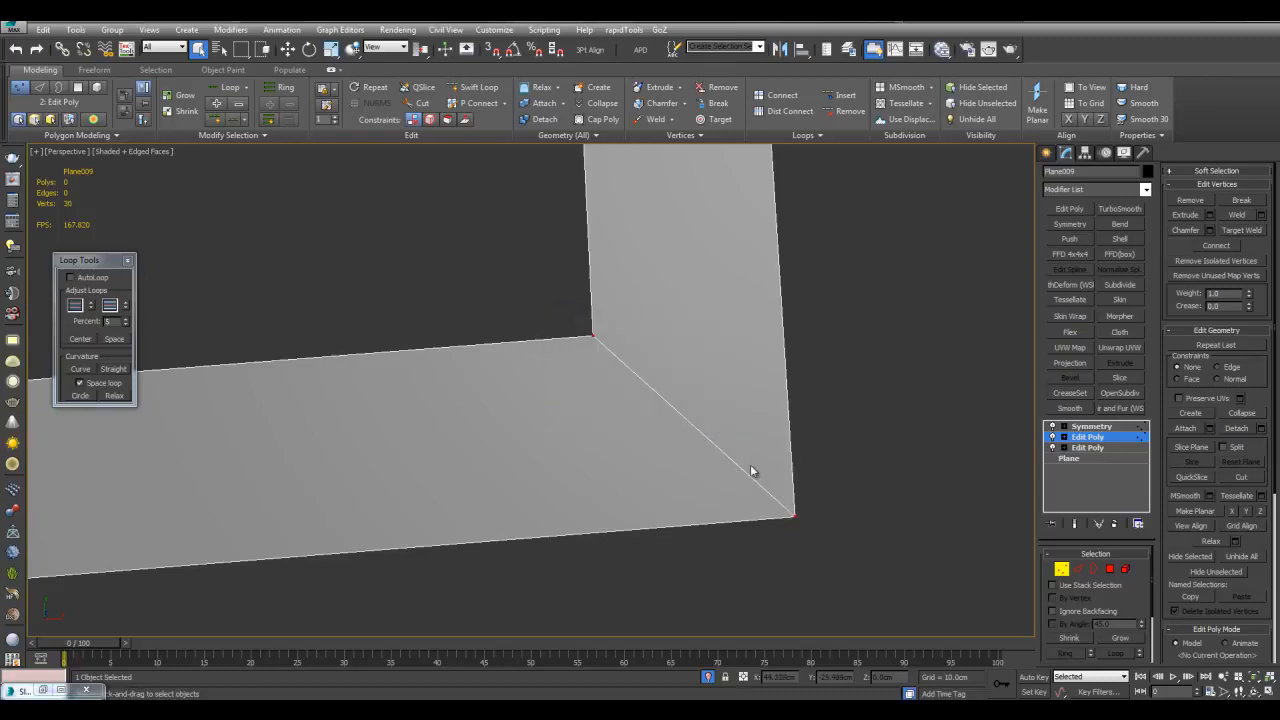
pyautogui.click(756, 445)
# Move the notch vertices at the pattern centre to reshape the notch
pyautogui.scroll(-12, 745, 443)
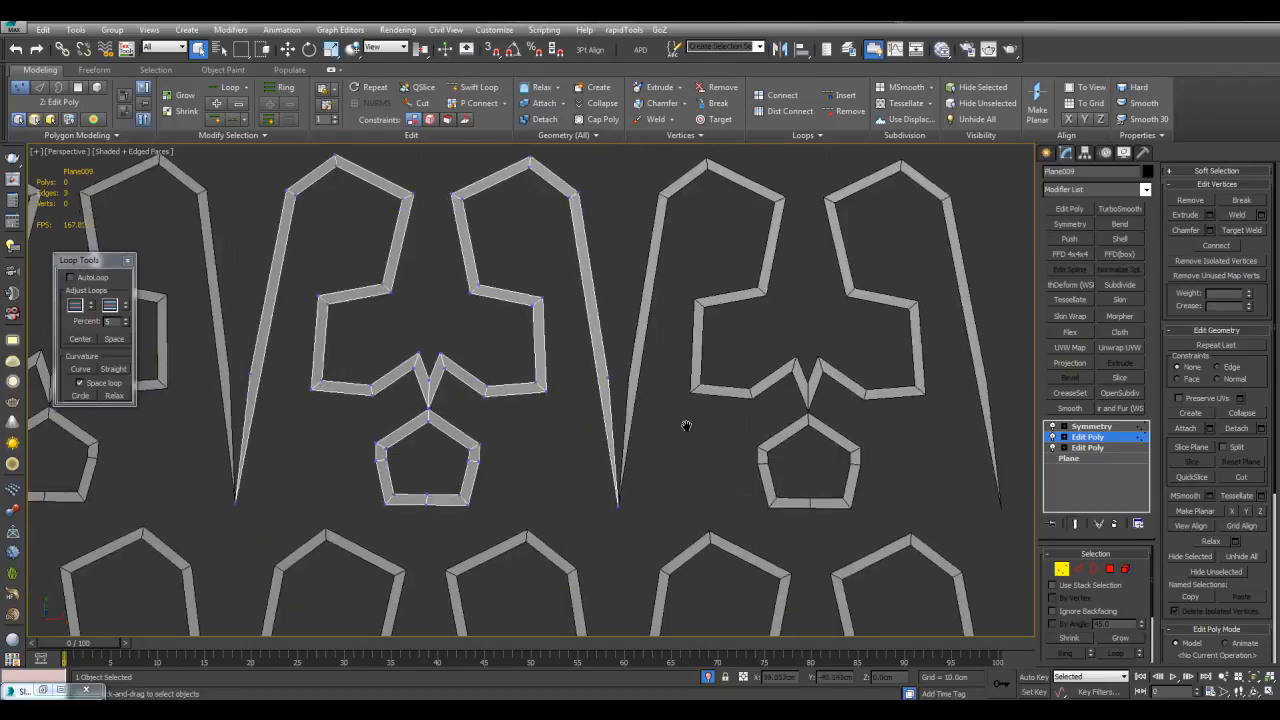
pyautogui.scroll(2, 600, 390)
pyautogui.moveTo(557, 392); pyautogui.dragTo(561, 381, button='middle')
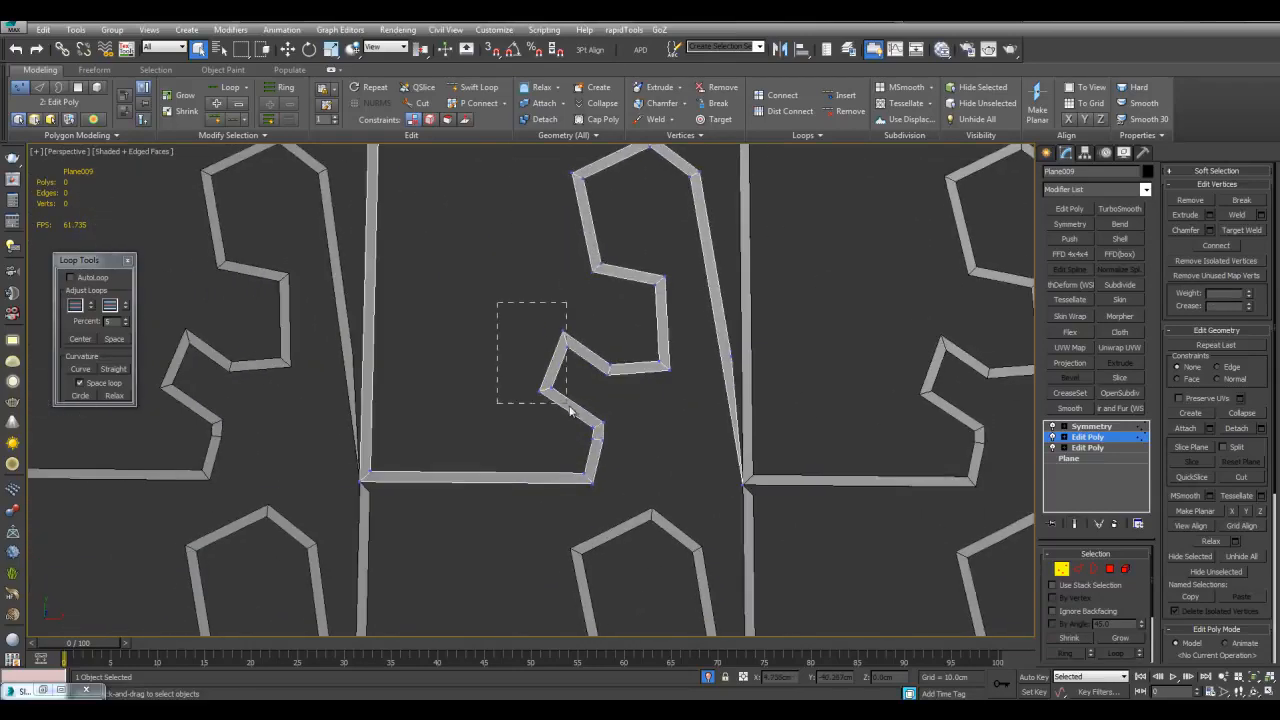
pyautogui.moveTo(569, 406); pyautogui.dragTo(575, 410)
pyautogui.press('w')
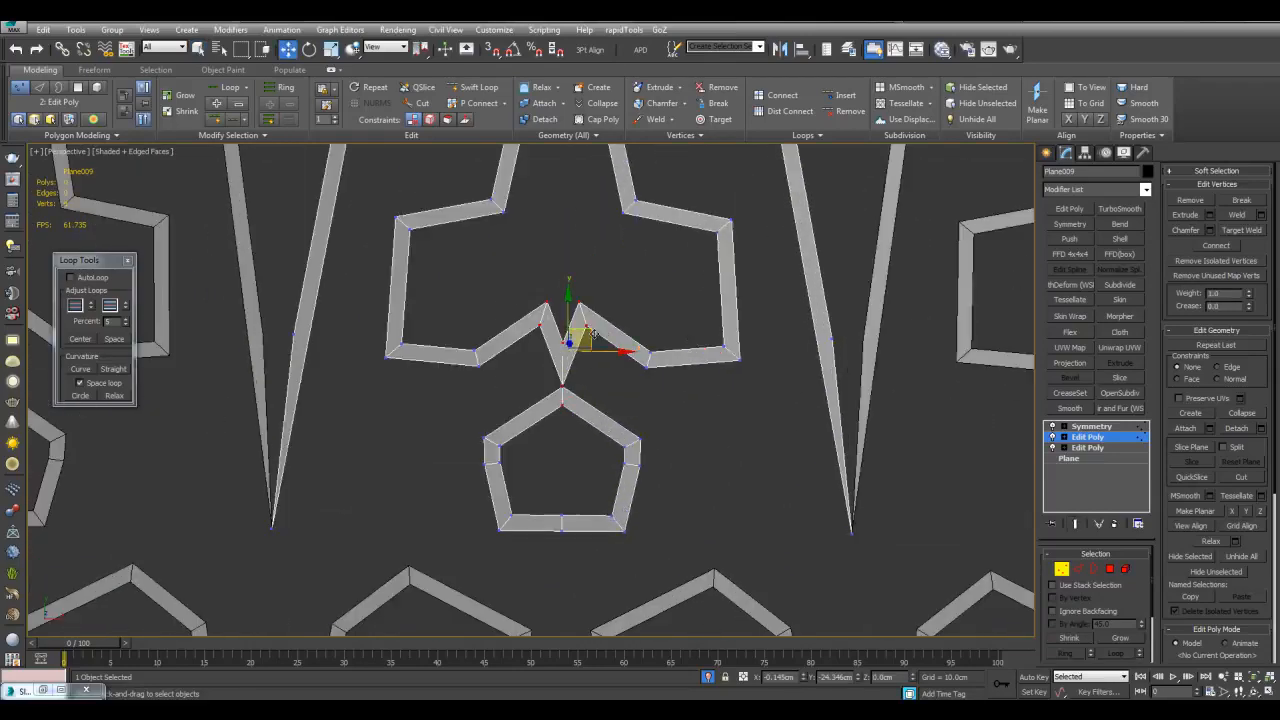
pyautogui.moveTo(594, 337); pyautogui.dragTo(617, 338)
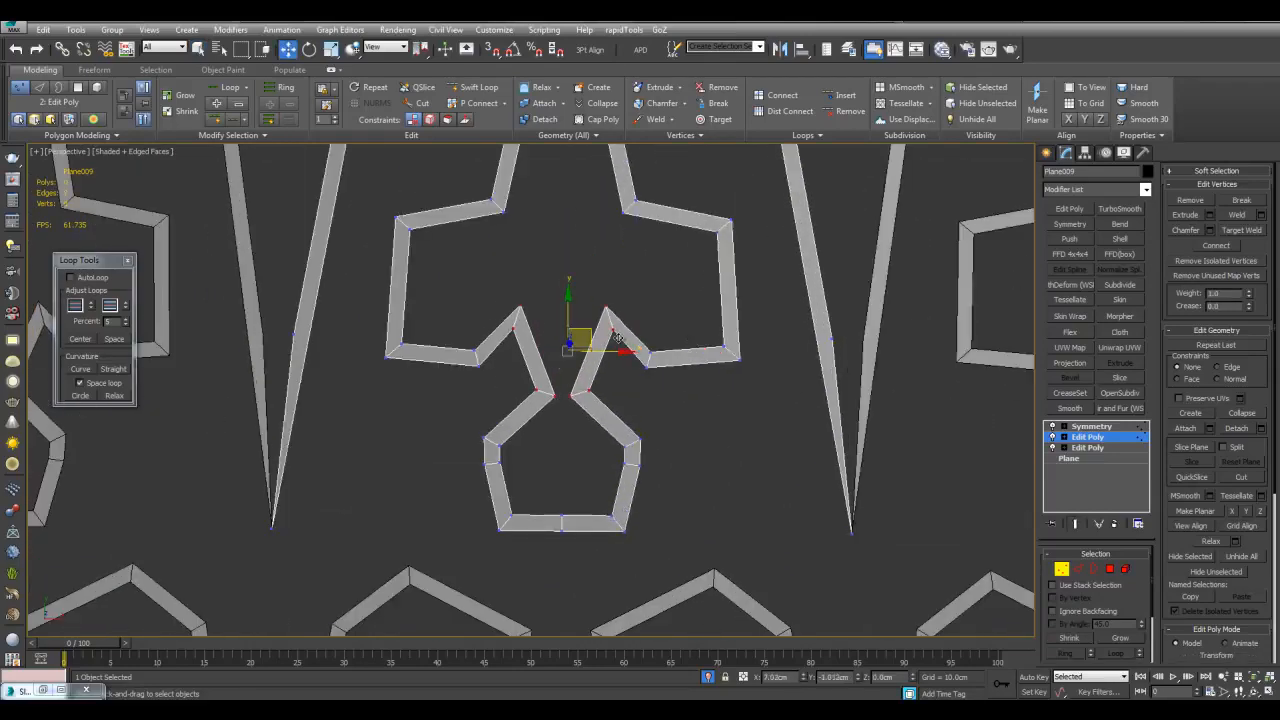
pyautogui.click(1091, 426)
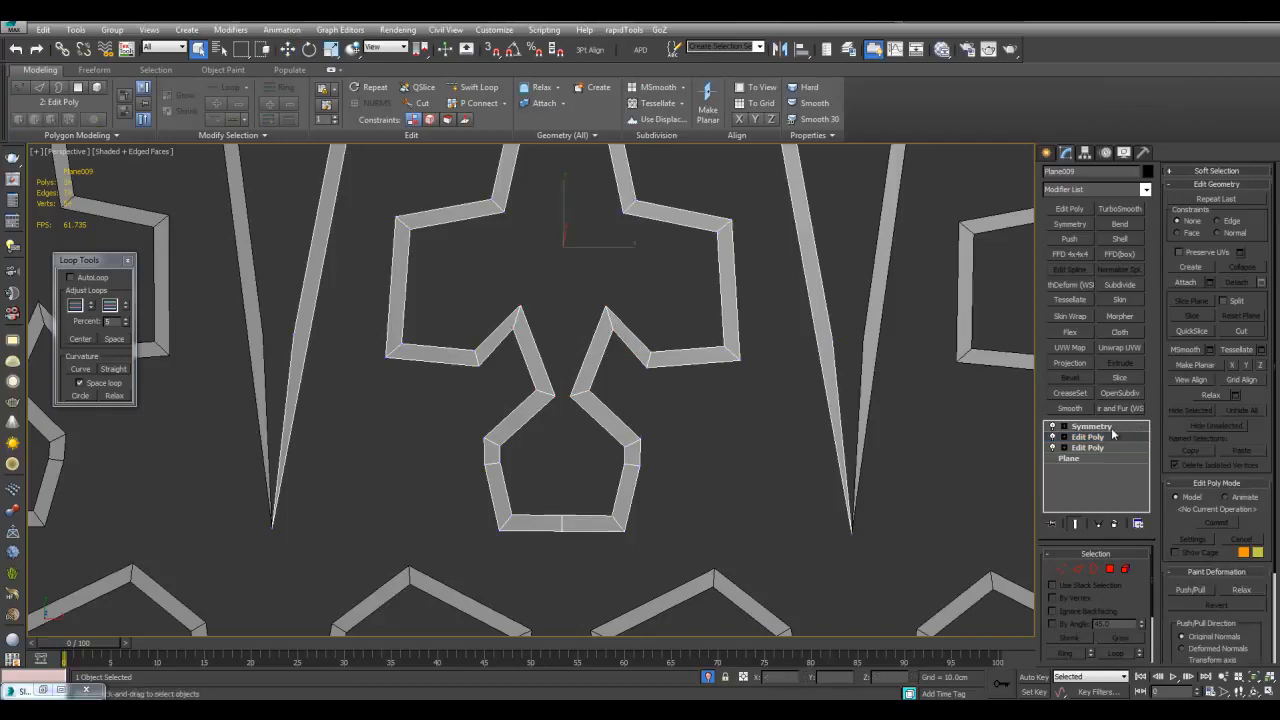
# Add TurboSmooth with Iterations 2, then return to the Edit Poly level
pyautogui.click(1120, 209)
pyautogui.click(1138, 572)
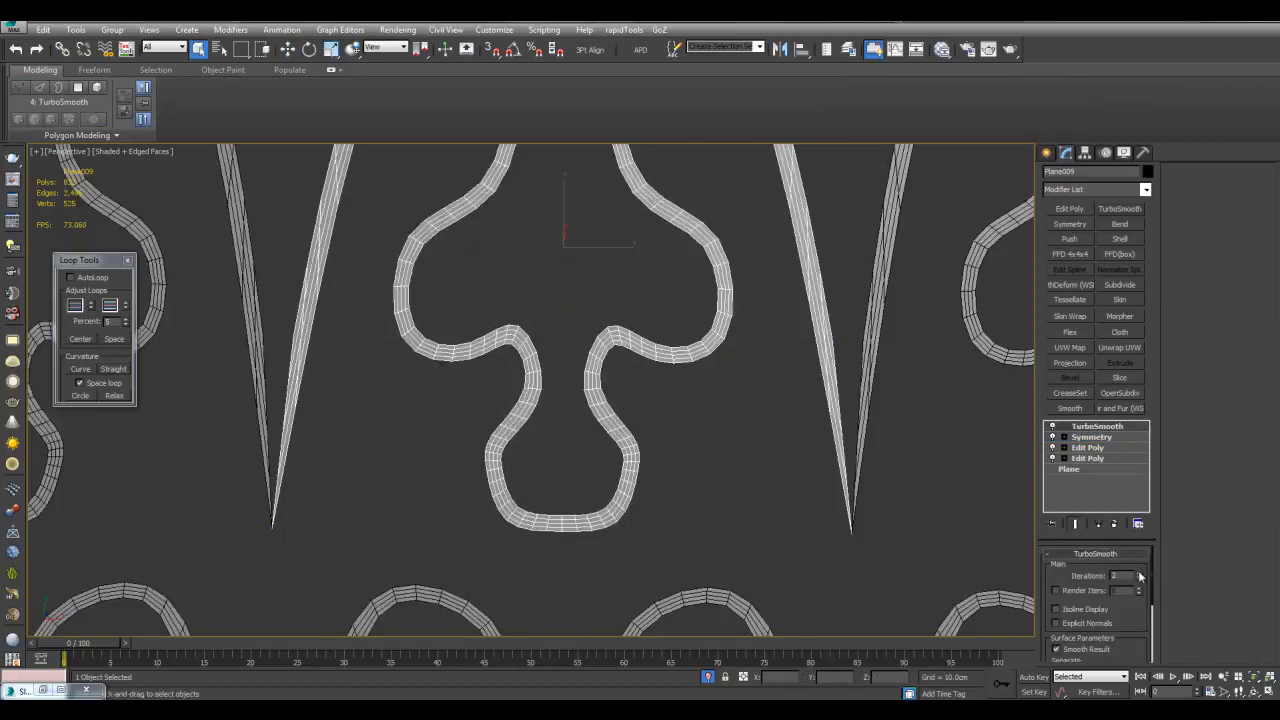
pyautogui.click(1088, 447)
pyautogui.scroll(3, 671, 329)
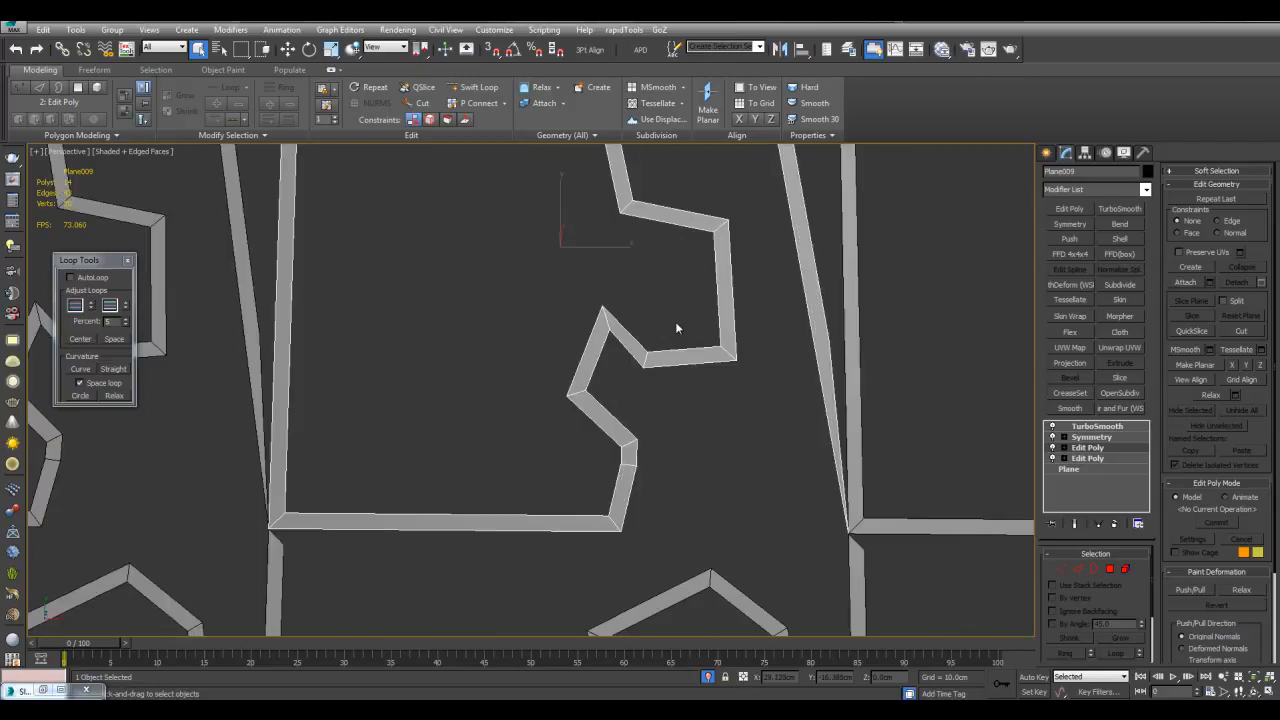
# Move the notch vertices down-left and up-right, and shift a notch edge right
pyautogui.press('1')
pyautogui.press('w')
pyautogui.moveTo(589, 303); pyautogui.dragTo(608, 327)
pyautogui.click(673, 339)
pyautogui.moveTo(743, 341); pyautogui.dragTo(751, 336)
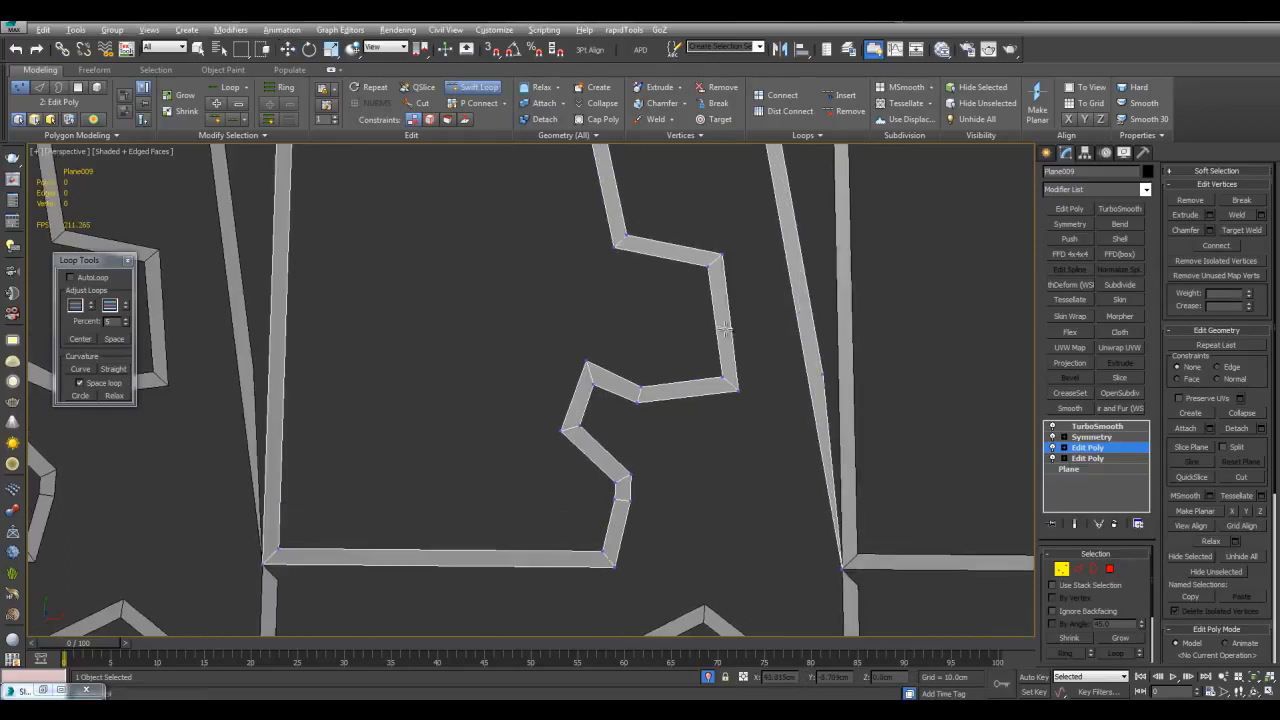
pyautogui.press('2')
pyautogui.moveTo(757, 306); pyautogui.dragTo(756, 324, button='middle')
pyautogui.moveTo(737, 324); pyautogui.dragTo(757, 323)
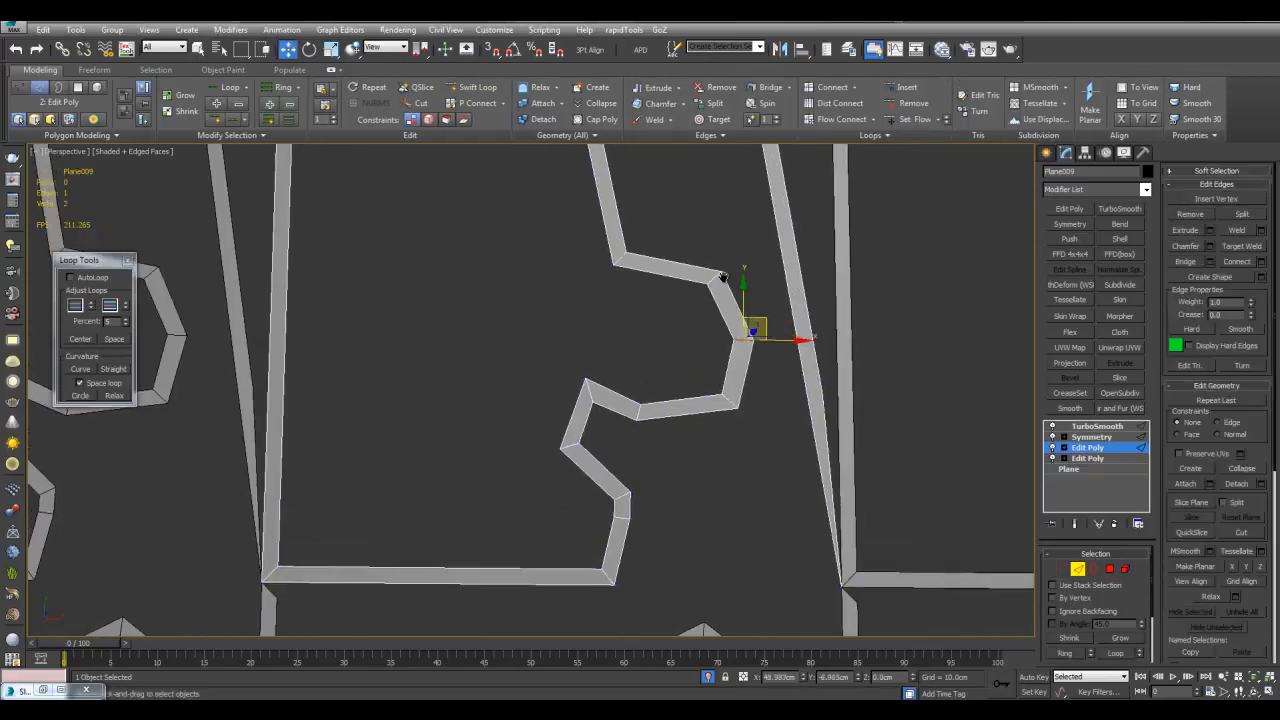
pyautogui.moveTo(721, 272); pyautogui.dragTo(713, 304, button='middle')
pyautogui.click(701, 243)
# Select and delete the unwanted diagonal strip piece
pyautogui.press('q')
pyautogui.scroll(-5, 701, 245)
pyautogui.press('`')
pyautogui.moveTo(643, 357); pyautogui.dragTo(669, 383, button='middle')
pyautogui.press('`')
pyautogui.press('Delete')
# Check the smoothed pattern and delete the extra end segment of the strip
pyautogui.press('`')
pyautogui.press('F4')
pyautogui.scroll(-6, 720, 318)
pyautogui.scroll(2, 692, 314)
pyautogui.scroll(5, 692, 314)
pyautogui.scroll(3, 645, 343)
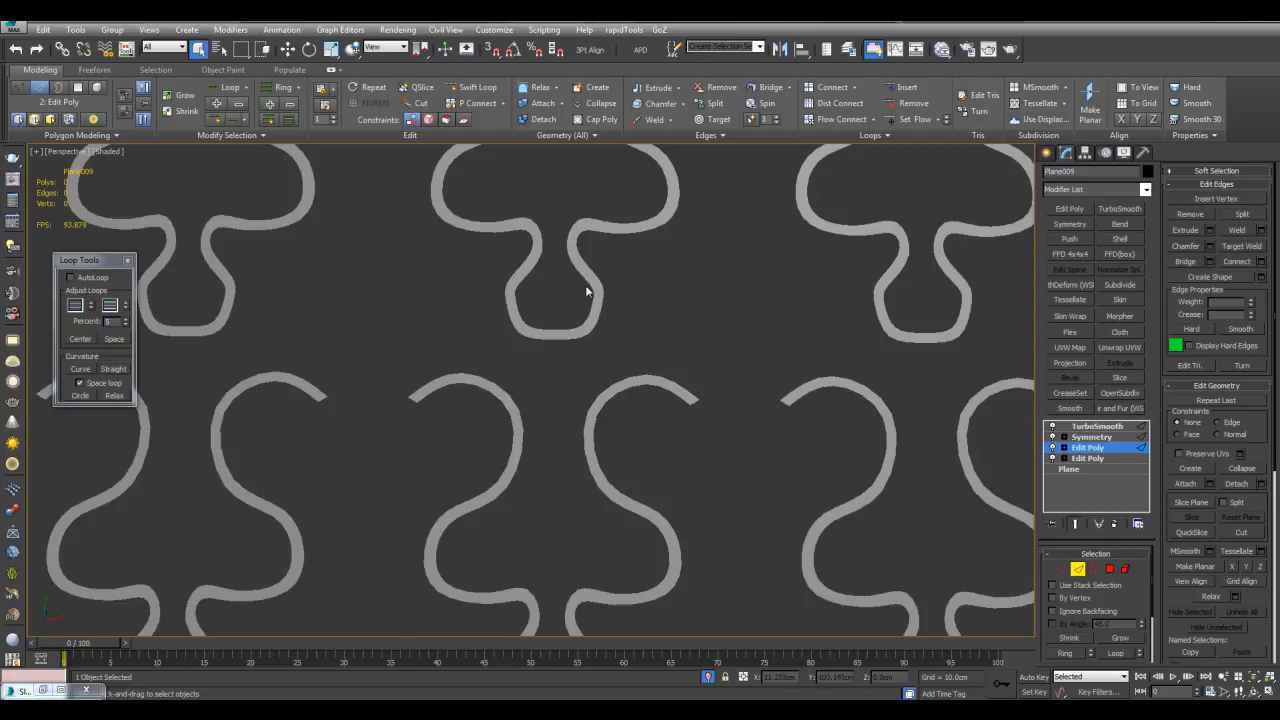
pyautogui.press('F4')
pyautogui.press('`')
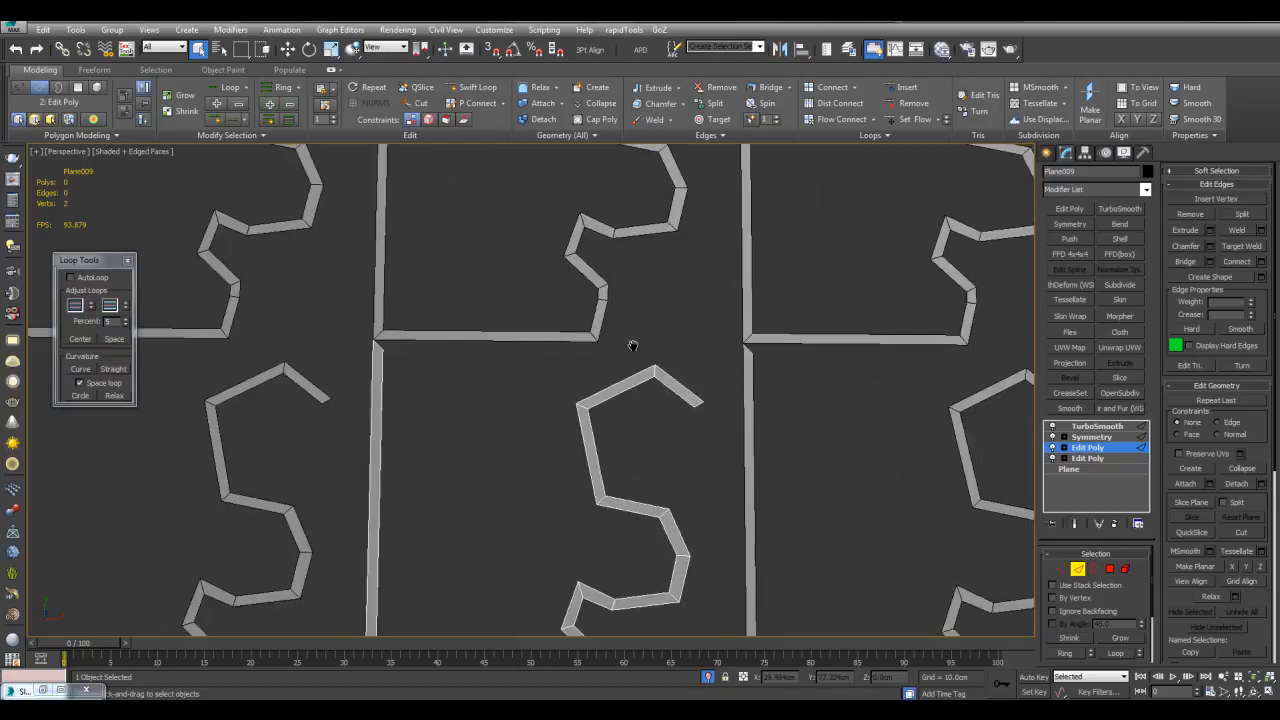
pyautogui.scroll(3, 634, 343)
pyautogui.press('Delete')
# Move the strip's end edge to the left
pyautogui.press('`')
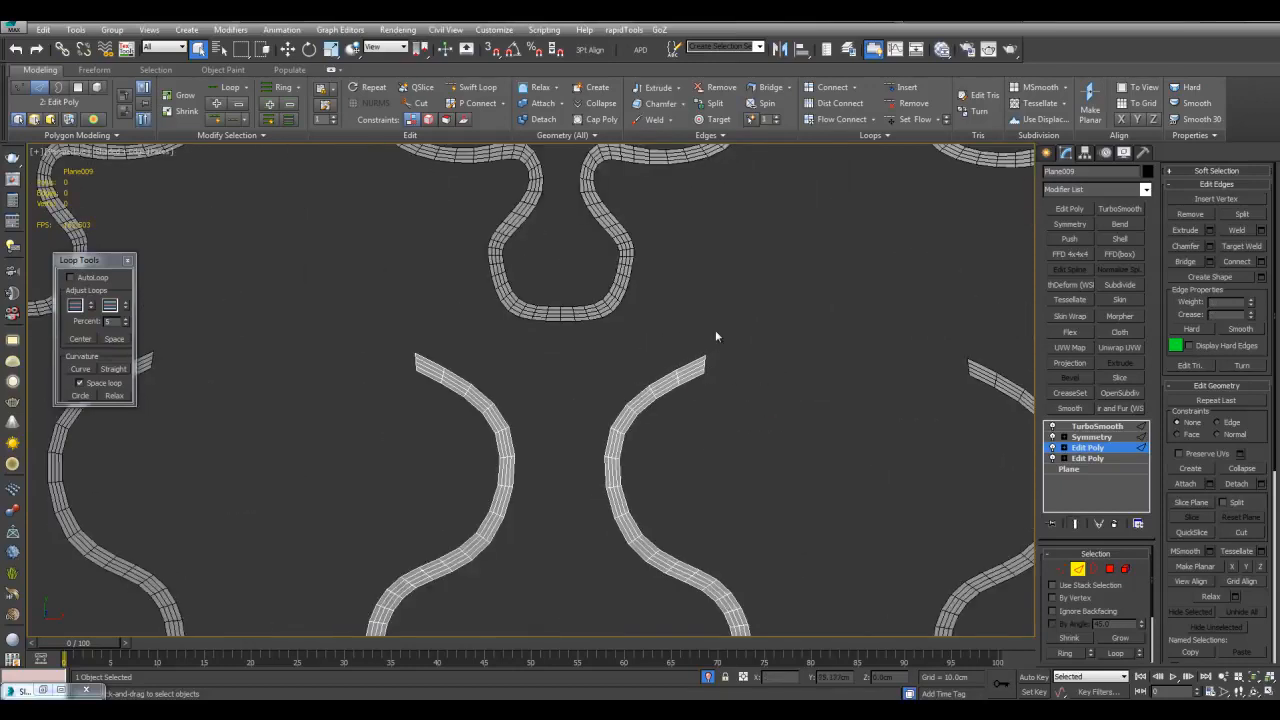
pyautogui.press('`')
pyautogui.scroll(3, 708, 343)
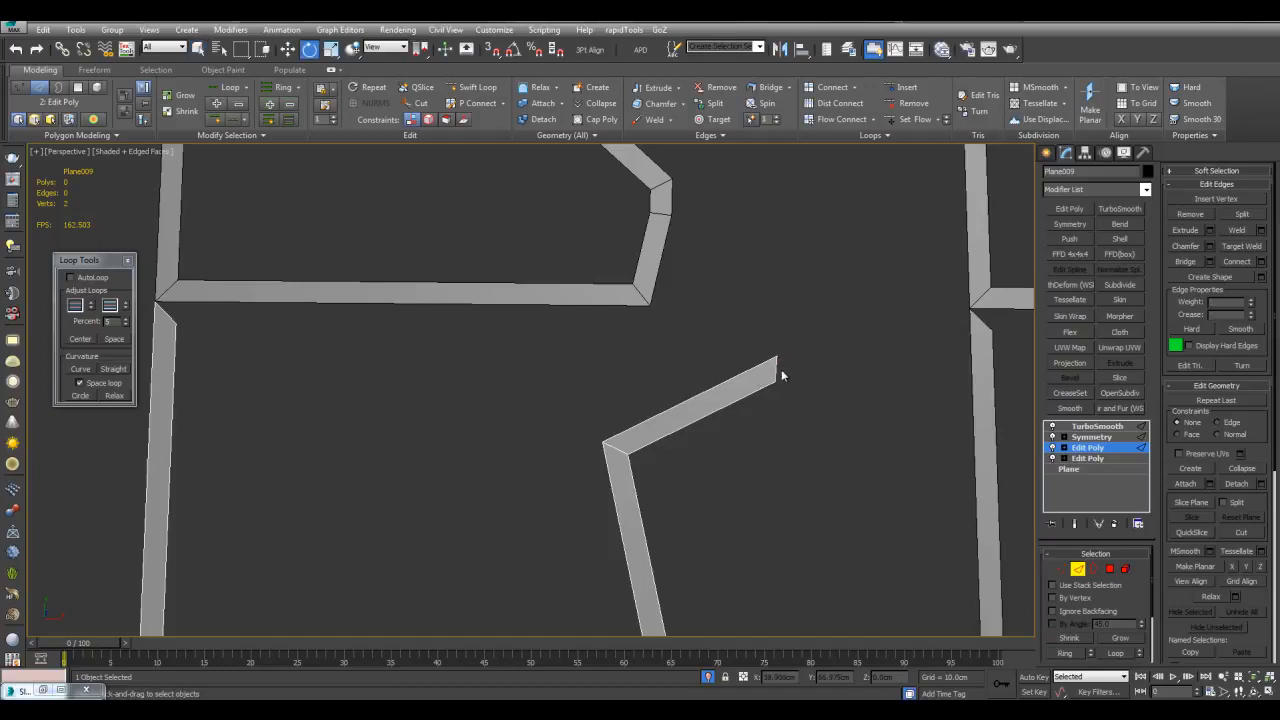
pyautogui.press('e')
pyautogui.press('w')
pyautogui.press('`')
pyautogui.moveTo(788, 353); pyautogui.dragTo(709, 280)
# Move the end edge up-right, adjusting its rotation
pyautogui.press('e')
pyautogui.press('w')
pyautogui.press('`')
pyautogui.press('`')
pyautogui.moveTo(707, 382); pyautogui.dragTo(749, 218)
pyautogui.press('e')
pyautogui.press('w')
pyautogui.press('`')
# Extrude the end edge up-left to lengthen the strip, then fine-tune its position
pyautogui.scroll(-3, 700, 290)
pyautogui.moveTo(657, 350); pyautogui.dragTo(653, 393, button='middle')
pyautogui.scroll(2, 653, 393)
pyautogui.scroll(2, 652, 397)
pyautogui.press('e')
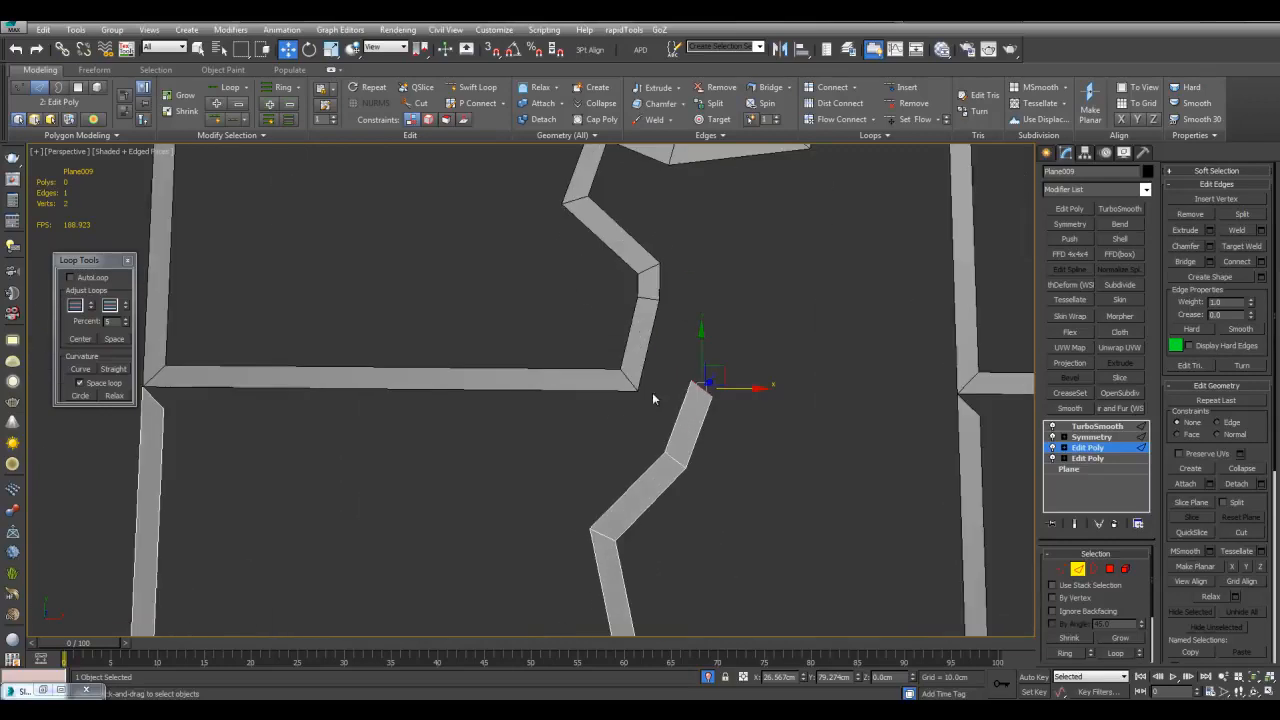
pyautogui.press('w')
pyautogui.press('`')
pyautogui.moveTo(716, 374); pyautogui.dragTo(685, 247)
pyautogui.press('e')
pyautogui.press('w')
pyautogui.moveTo(683, 320)
pyautogui.mouseDown()
pyautogui.moveTo(674, 285)
pyautogui.moveTo(668, 322)
pyautogui.mouseUp()
pyautogui.press('e')
pyautogui.press('w')
# Delete the unwanted left and bottom strips
pyautogui.press('q')
pyautogui.click(725, 428)
pyautogui.scroll(-3, 725, 428)
pyautogui.press('`')
pyautogui.keyDown('alt'); pyautogui.moveTo(725, 428); pyautogui.dragTo(710, 287, button='middle'); pyautogui.keyUp('alt')
pyautogui.scroll(-5, 711, 384)
pyautogui.scroll(-3, 709, 287)
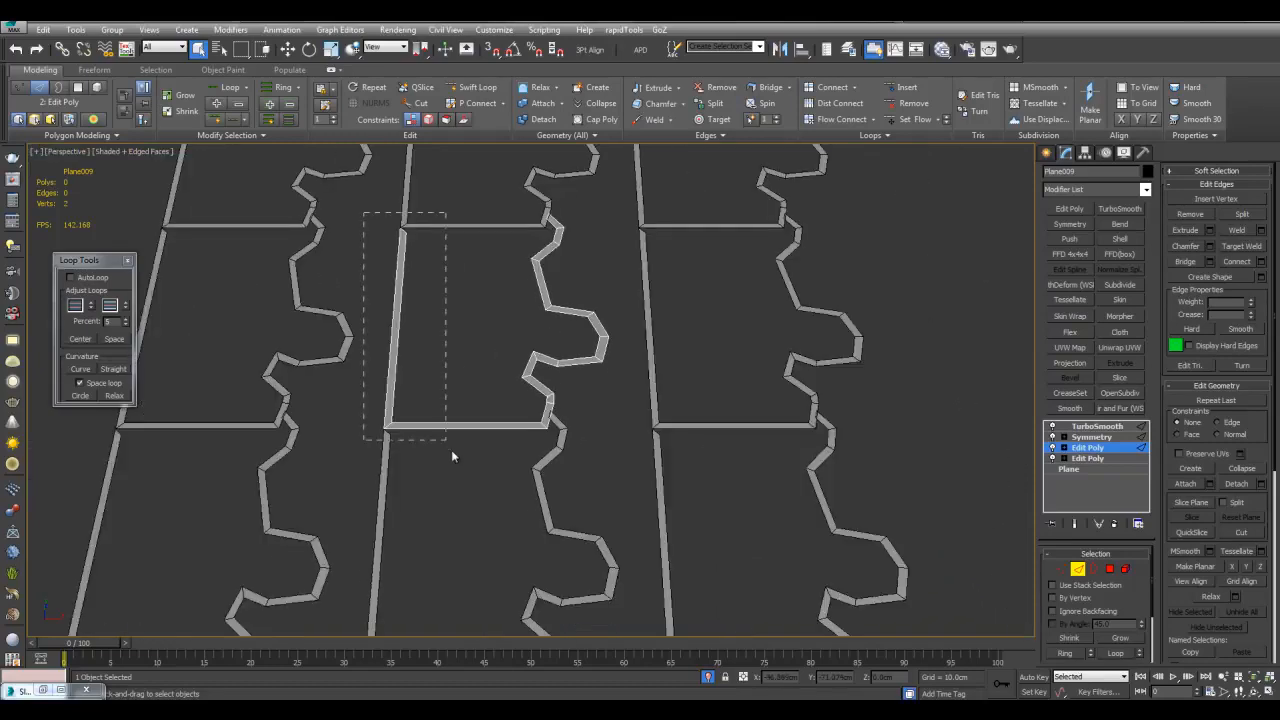
pyautogui.moveTo(402, 361); pyautogui.dragTo(416, 436)
pyautogui.press('Delete')
pyautogui.scroll(4, 612, 358)
pyautogui.moveTo(626, 363); pyautogui.dragTo(683, 433, button='middle')
# Collapse the Edit Poly stack into a single editable poly
pyautogui.press('2')
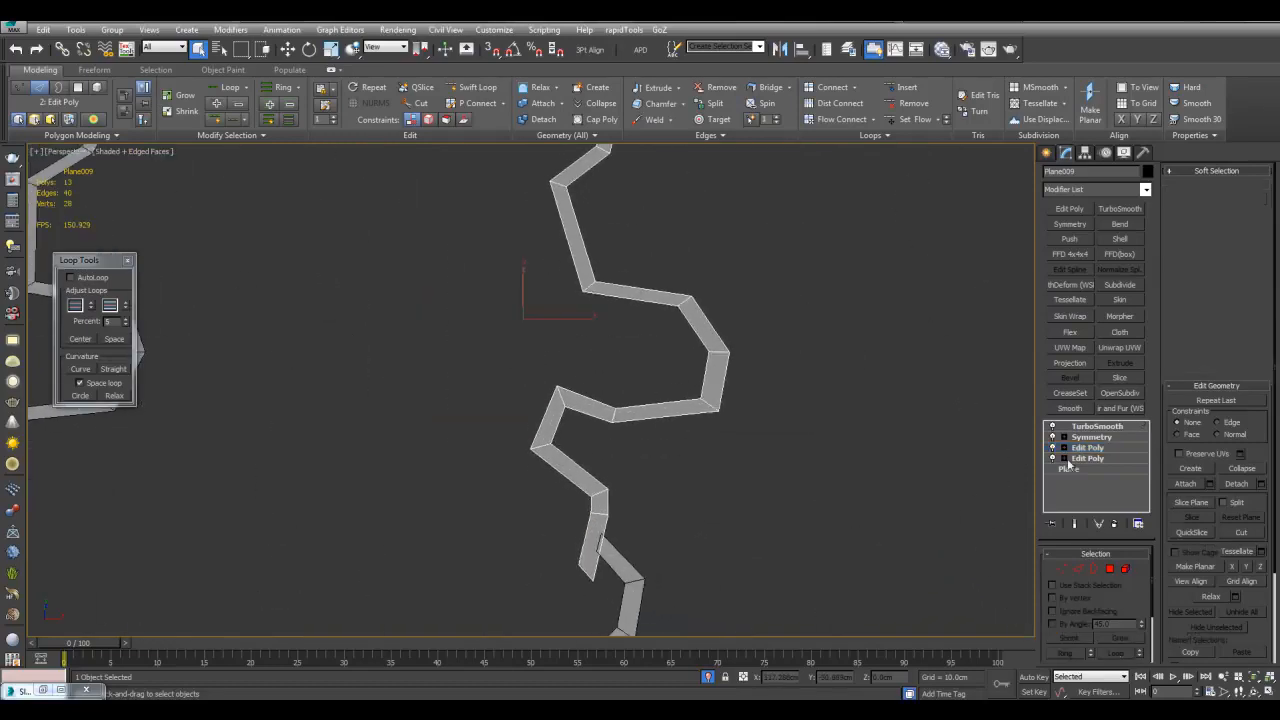
pyautogui.rightClick(1087, 448)
pyautogui.click(1131, 286)
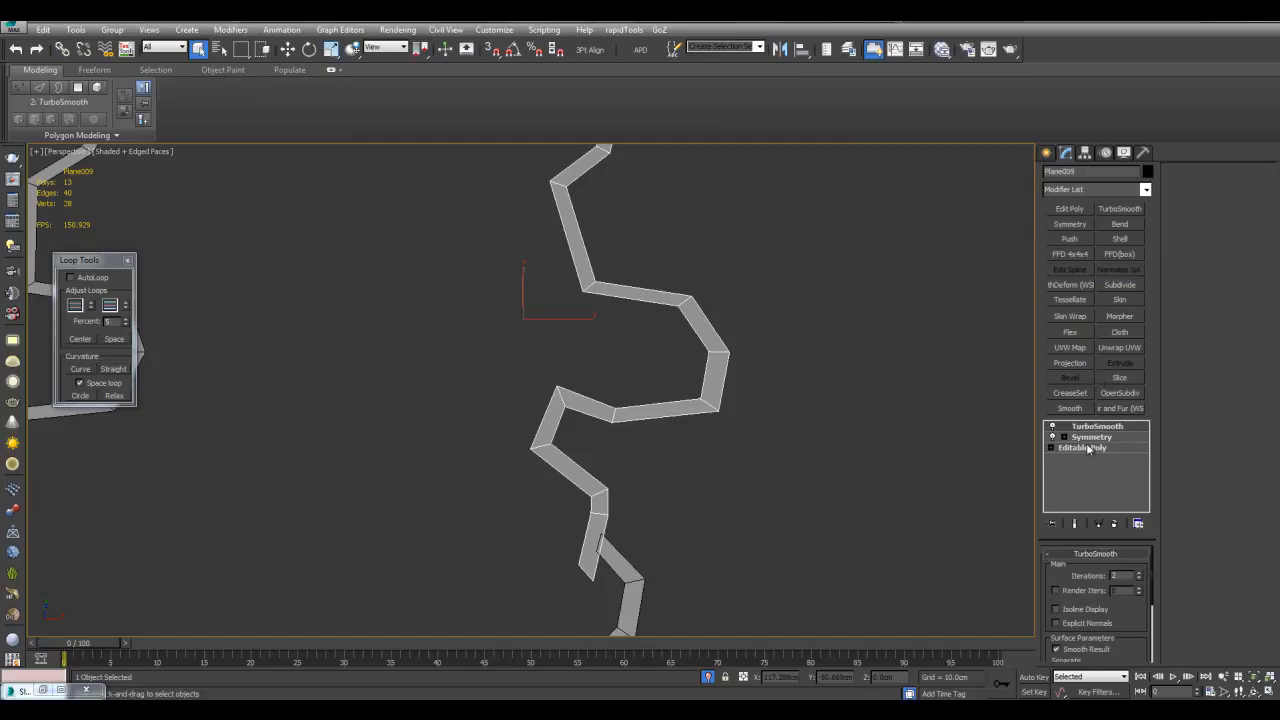
pyautogui.click(1087, 448)
pyautogui.moveTo(758, 319); pyautogui.dragTo(778, 357, button='middle')
# Extend the strip's border loop by 5.0cm to thicken it into a tube
pyautogui.doubleClick(708, 355)
pyautogui.hotkey('shift', 'e')
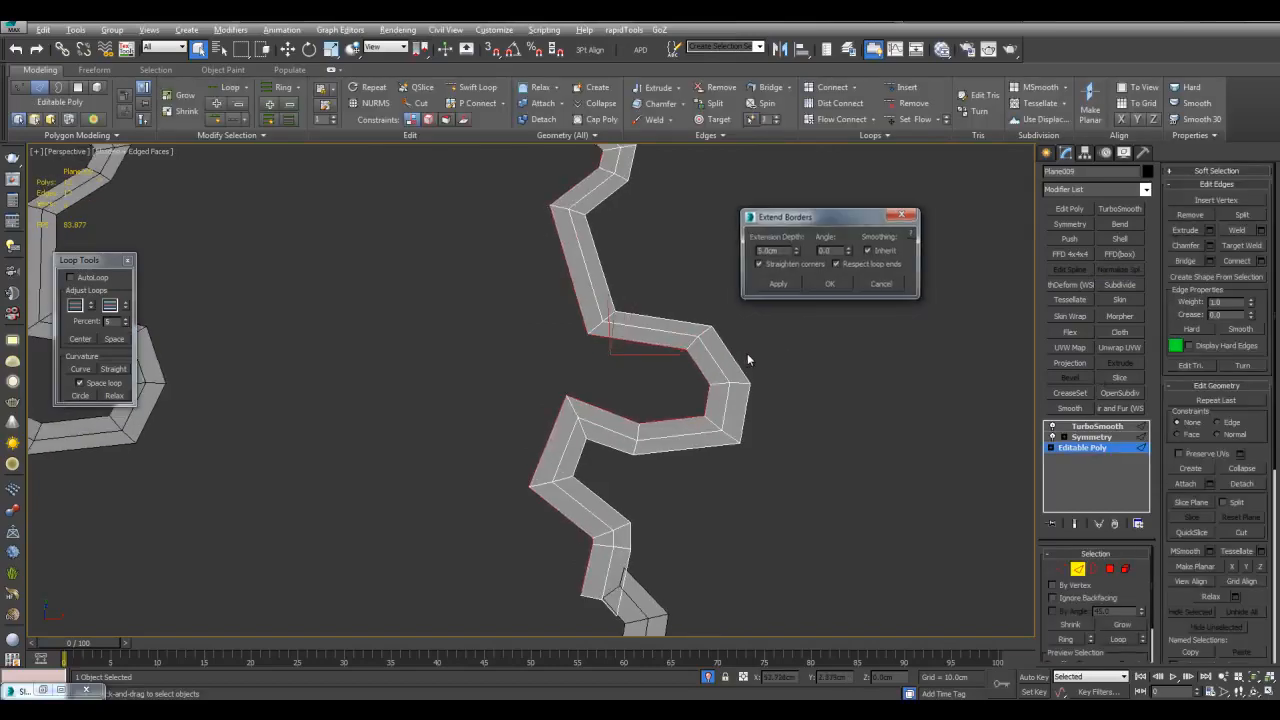
pyautogui.moveTo(631, 408); pyautogui.dragTo(608, 340, button='middle')
pyautogui.scroll(-3, 608, 340)
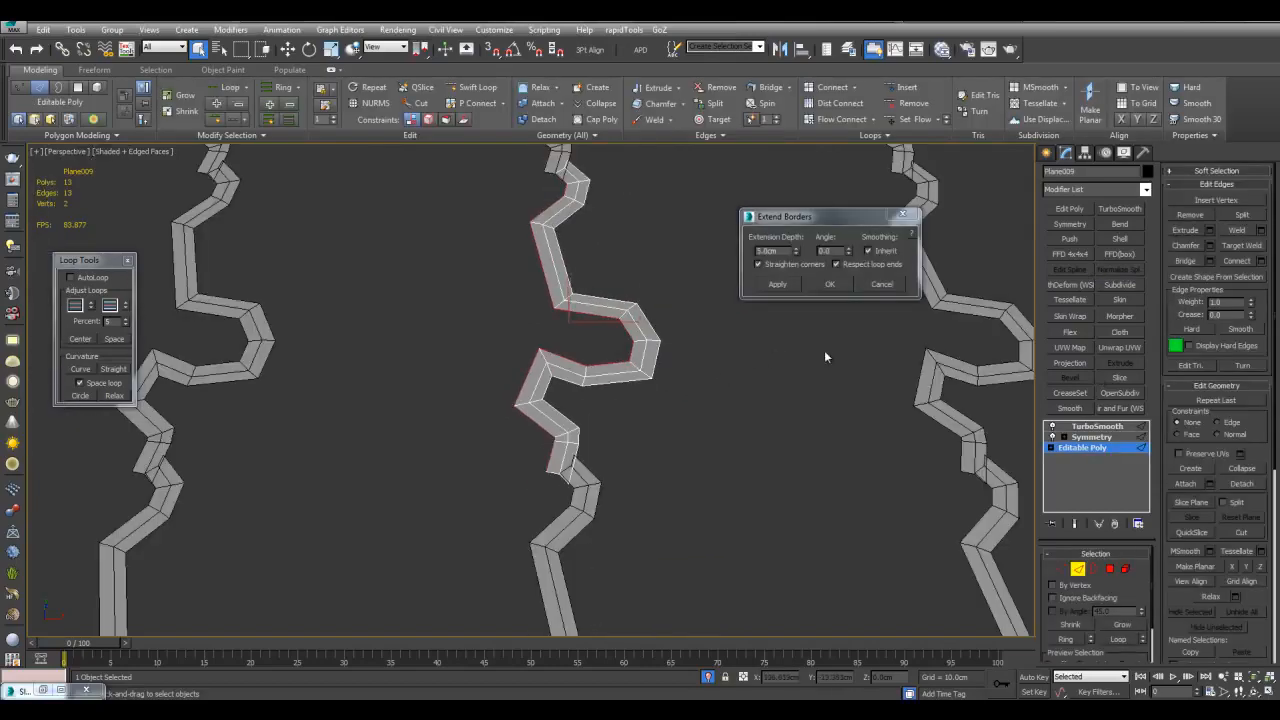
pyautogui.click(829, 284)
pyautogui.scroll(3, 666, 323)
# Orbit the thickened tubes to inspect them from tilted and frontal views
pyautogui.press('w')
pyautogui.moveTo(653, 296); pyautogui.dragTo(632, 318, button='middle')
pyautogui.press('F4')
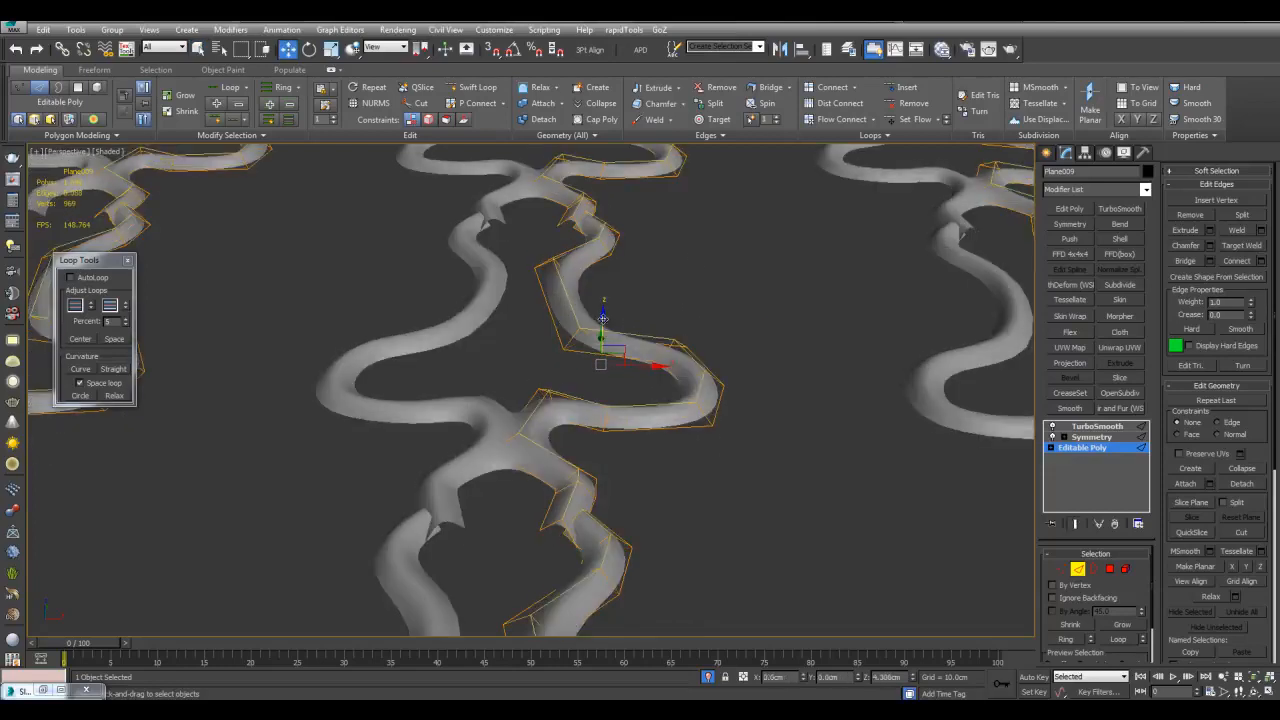
pyautogui.press('2')
pyautogui.press('q')
pyautogui.keyDown('alt'); pyautogui.moveTo(603, 322); pyautogui.dragTo(607, 350, button='middle'); pyautogui.keyUp('alt')
pyautogui.keyDown('alt'); pyautogui.moveTo(695, 381); pyautogui.dragTo(716, 262, button='middle'); pyautogui.keyUp('alt')
pyautogui.scroll(-4, 689, 404)
pyautogui.scroll(4, 689, 401)
pyautogui.press('F4')
# Move the vertices near the tube end slightly right and up
pyautogui.press('1')
pyautogui.moveTo(511, 283); pyautogui.dragTo(655, 567)
pyautogui.press('w')
pyautogui.press('F4')
pyautogui.moveTo(625, 402); pyautogui.dragTo(652, 418)
pyautogui.press('F4')
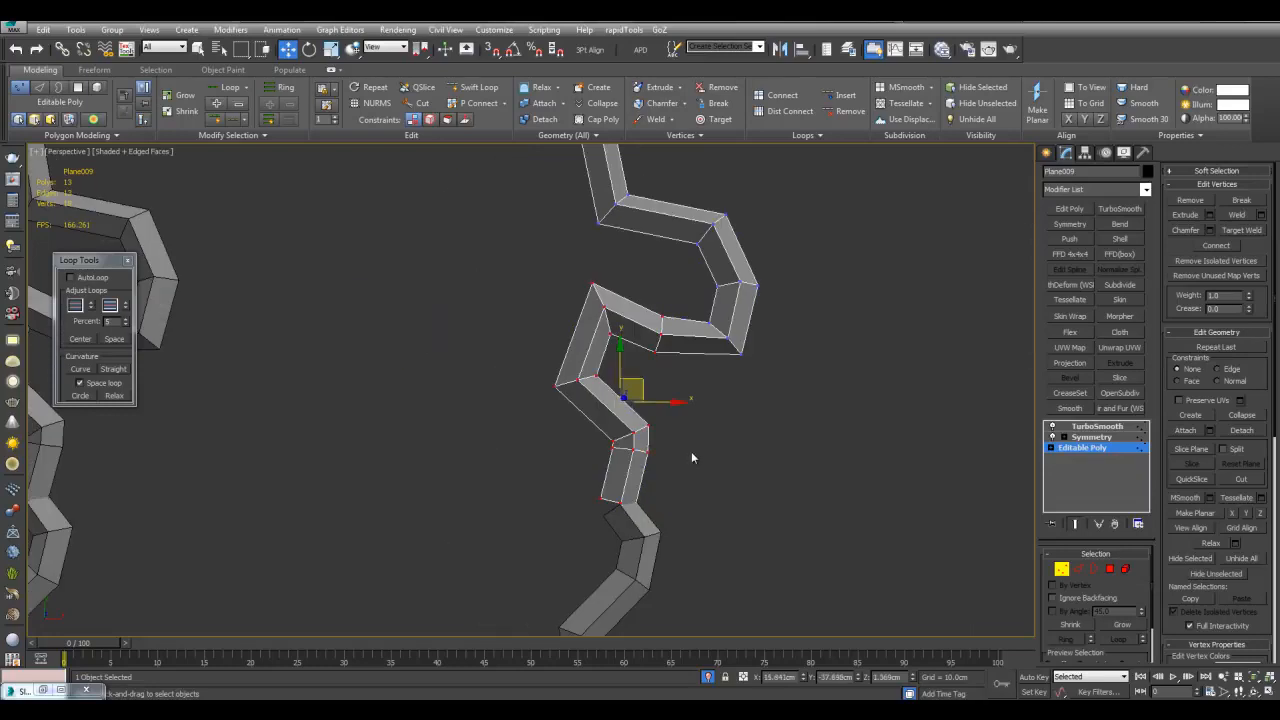
pyautogui.scroll(3, 709, 443)
# Insert an edge loop across the tube and slide it into position
pyautogui.press('2')
pyautogui.click(688, 375)
pyautogui.press('F4')
pyautogui.moveTo(674, 368); pyautogui.dragTo(686, 359)
pyautogui.press('F4')
pyautogui.moveTo(685, 421); pyautogui.dragTo(683, 380, button='middle')
# Select three vertices at the tube end
pyautogui.press('1')
pyautogui.moveTo(706, 500); pyautogui.dragTo(657, 435)
pyautogui.press('F4')
pyautogui.press('q')
pyautogui.press('F4')
pyautogui.press('F4')
pyautogui.scroll(-8, 680, 332)
pyautogui.scroll(8, 680, 332)
pyautogui.moveTo(642, 332); pyautogui.dragTo(640, 410, button='middle')
# Rotate the tube-end vertices and select another end vertex for moving
pyautogui.press('F4')
pyautogui.press('e')
pyautogui.moveTo(645, 515); pyautogui.dragTo(558, 447)
pyautogui.press('w')
pyautogui.press('F4')
pyautogui.press('F4')
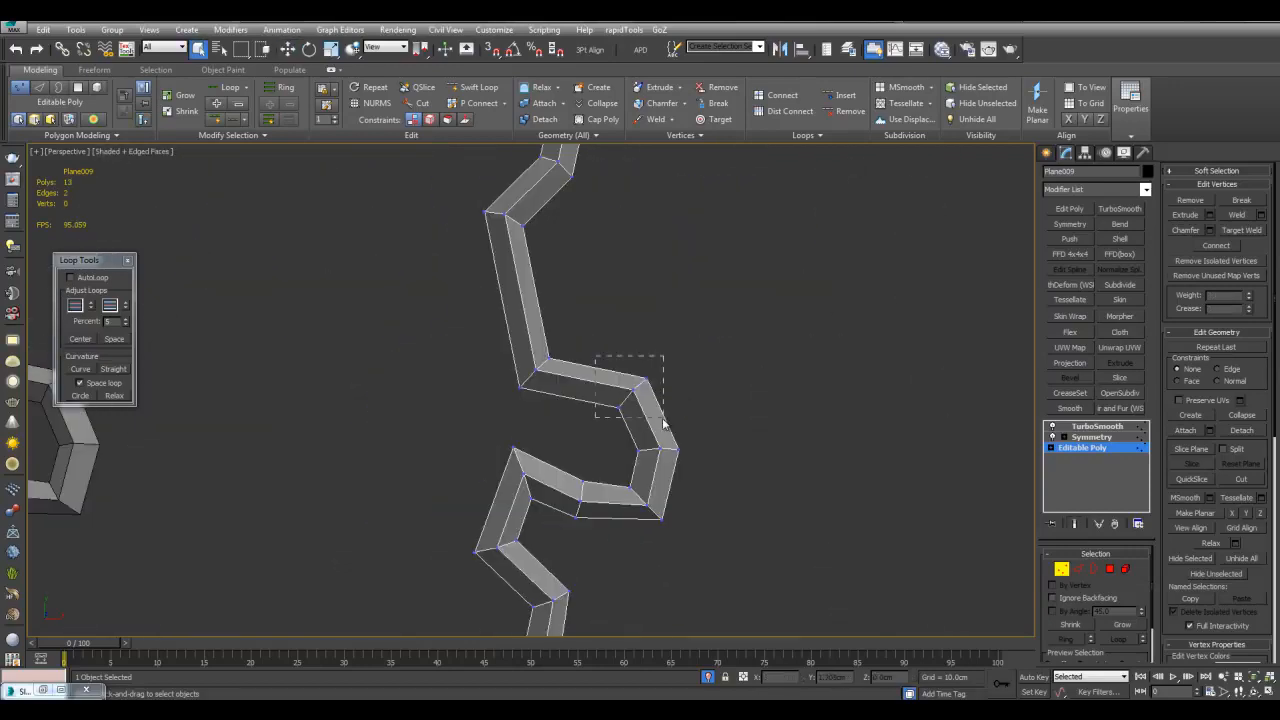
pyautogui.moveTo(663, 423); pyautogui.dragTo(663, 419)
pyautogui.press('w')
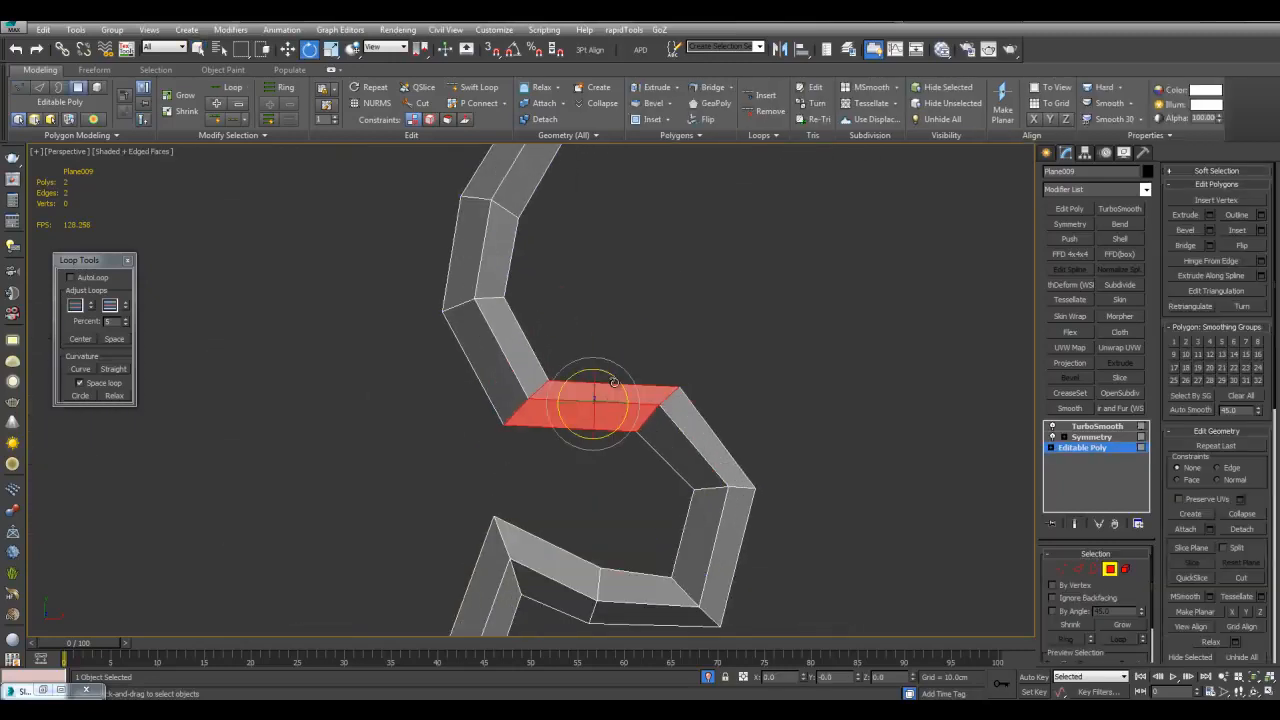
# Clone the selected end polygons up-right as a new element and select the cloned piece
pyautogui.press('w')
pyautogui.keyDown('shift'); pyautogui.moveTo(614, 382); pyautogui.dragTo(711, 308); pyautogui.keyUp('shift')
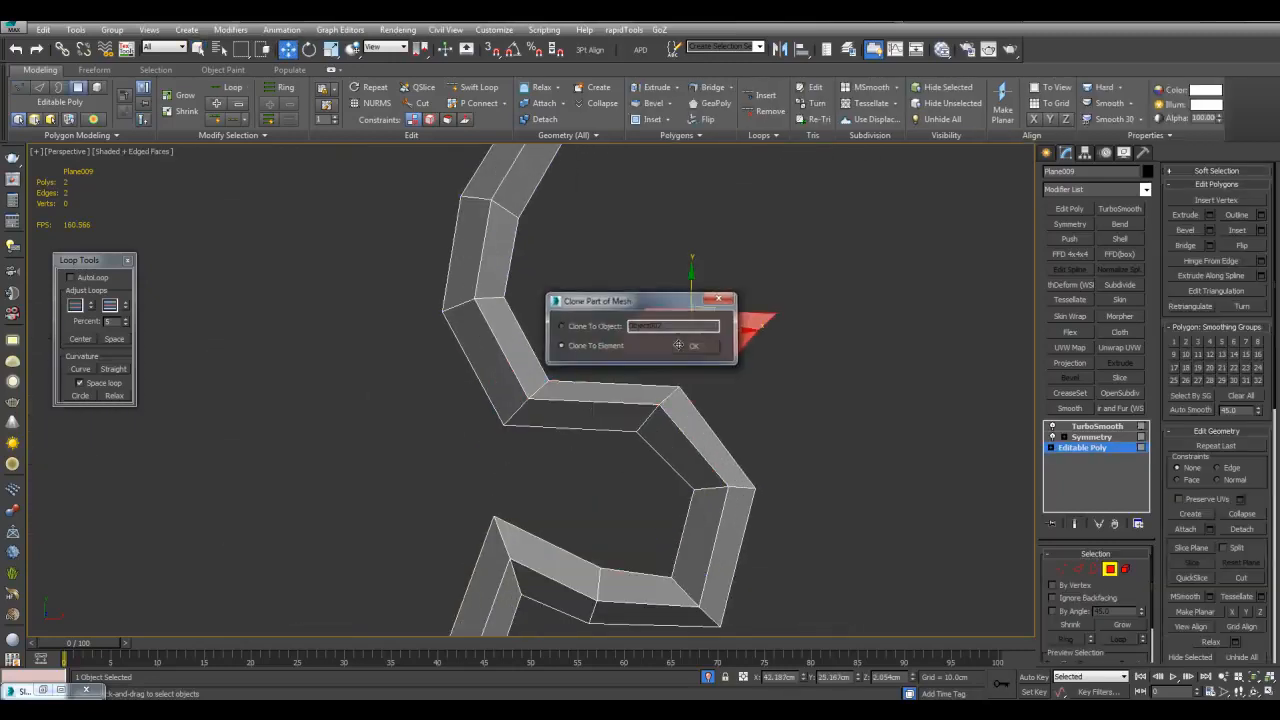
pyautogui.click(694, 351)
pyautogui.press('2')
pyautogui.doubleClick(611, 339)
pyautogui.doubleClick(742, 348)
pyautogui.moveTo(571, 243); pyautogui.dragTo(757, 359)
# Rotate and move the cloned piece so the tube ends meet at the centre
pyautogui.press('e')
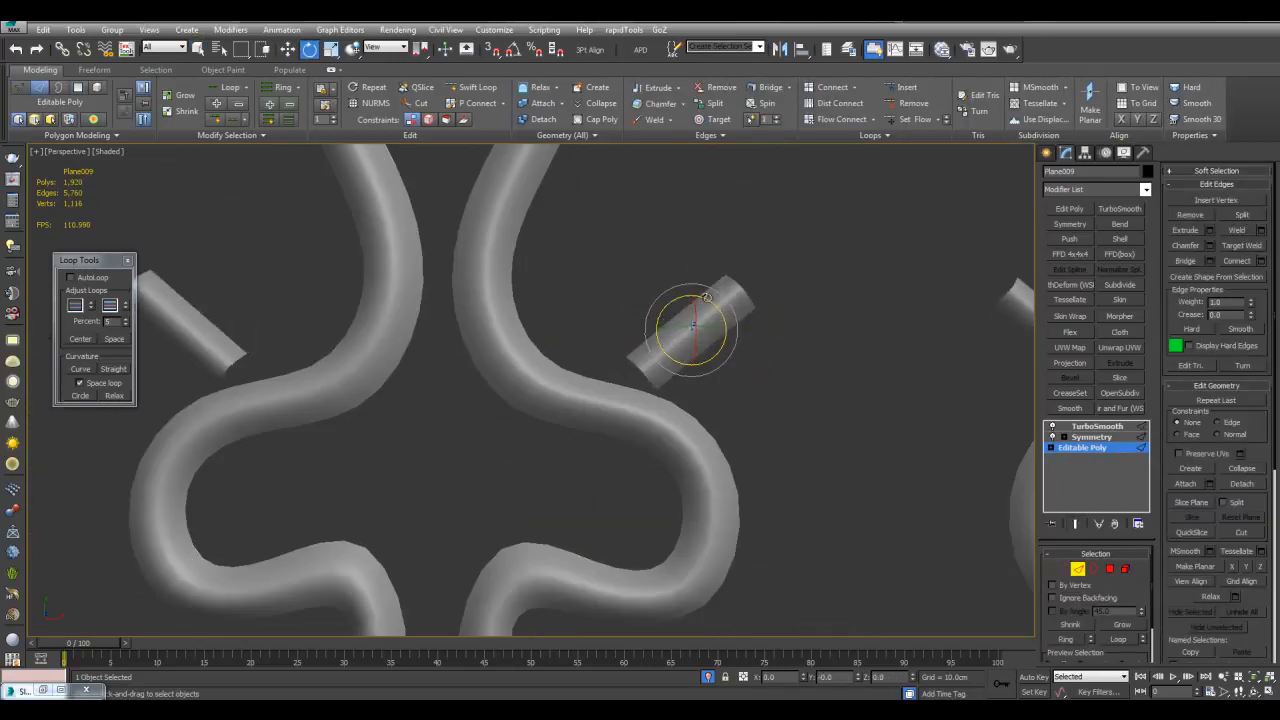
pyautogui.press('w')
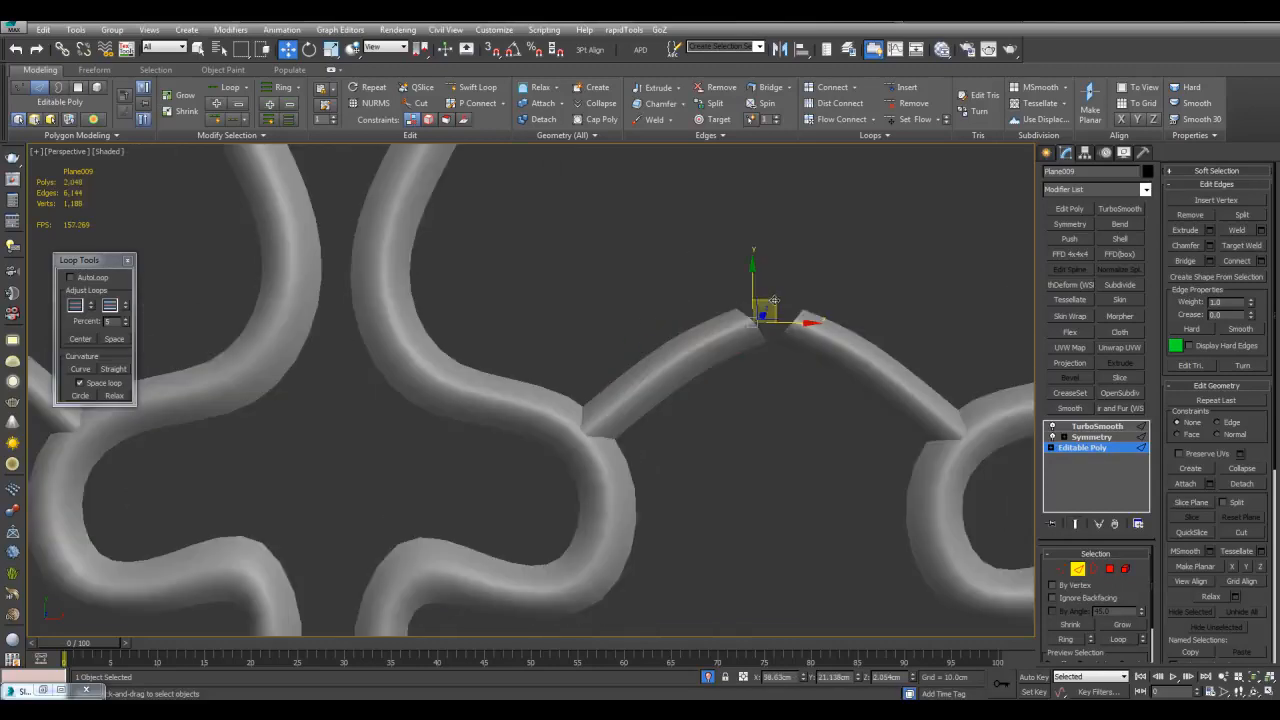
pyautogui.press('e')
pyautogui.moveTo(774, 300); pyautogui.dragTo(782, 309)
pyautogui.press('w')
pyautogui.press('F4')
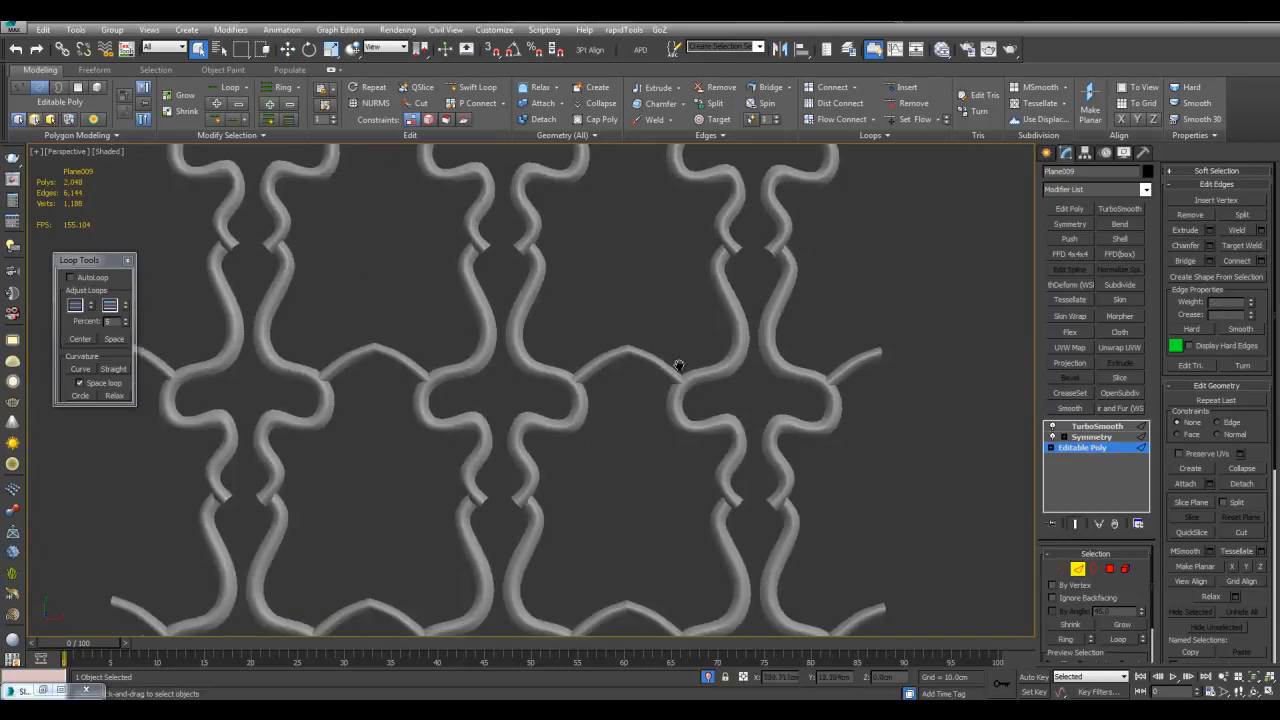
pyautogui.moveTo(731, 334); pyautogui.dragTo(729, 352, button='middle')
pyautogui.scroll(3, 729, 352)
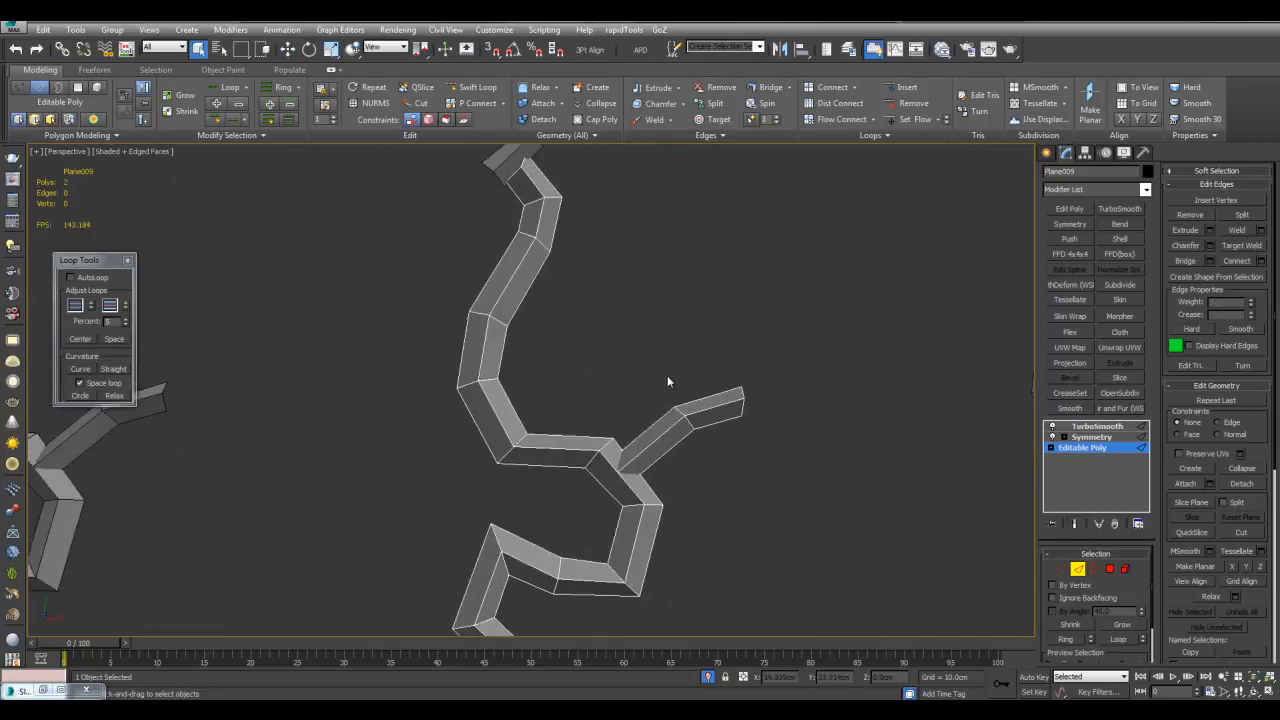
# Clone another set of end-segment polygons as an element, then rotate and shift them into place
pyautogui.press('4')
pyautogui.click(698, 410)
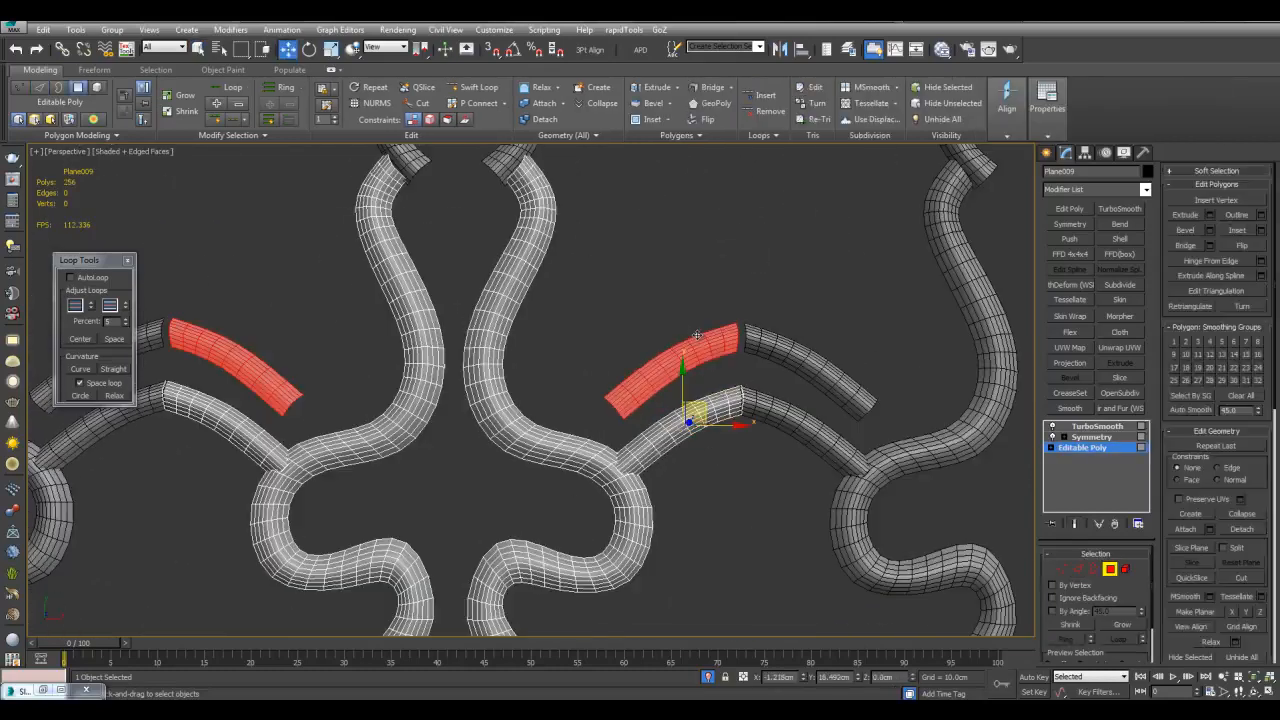
pyautogui.moveTo(700, 406)
pyautogui.keyDown('shift'); pyautogui.mouseDown()
pyautogui.moveTo(703, 346)
pyautogui.moveTo(664, 231)
pyautogui.mouseUp(); pyautogui.keyUp('shift')
pyautogui.click(700, 314)
pyautogui.press('e')
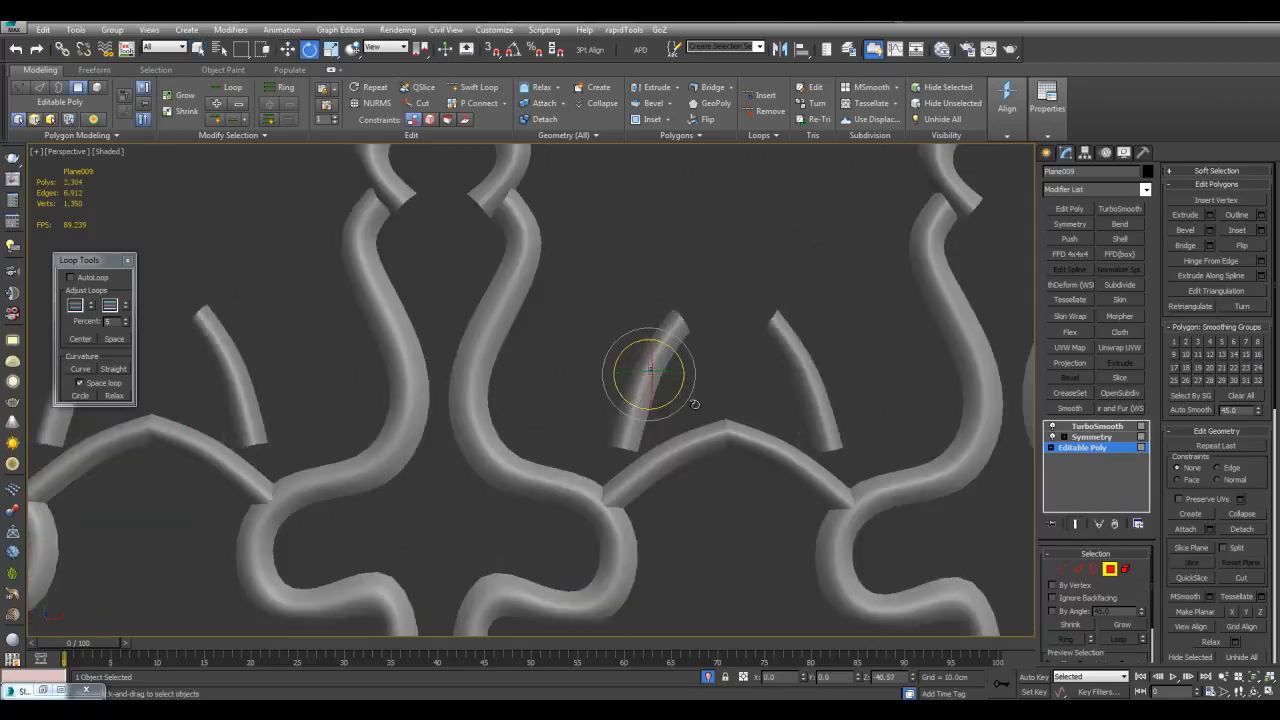
pyautogui.press('w')
pyautogui.moveTo(657, 363); pyautogui.dragTo(703, 369)
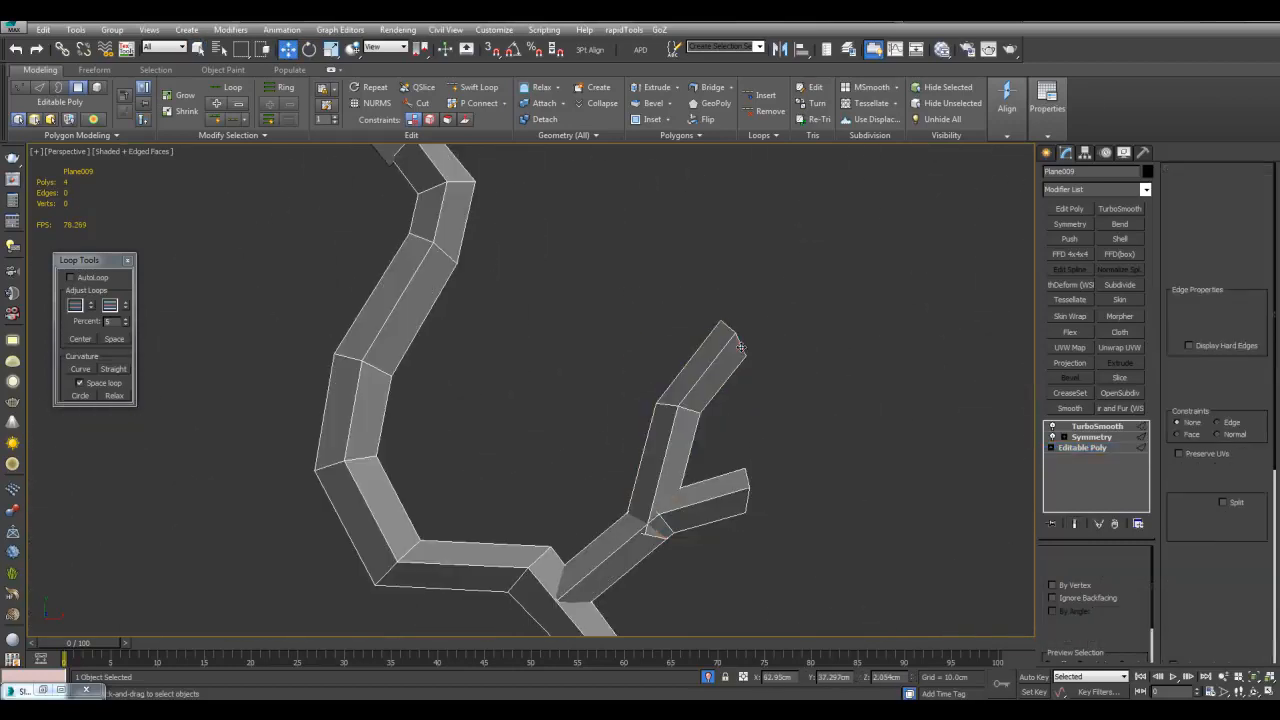
# Extrude the branch tip edge up-right and rotate it so the branches close to a pointed arch
pyautogui.click(724, 342)
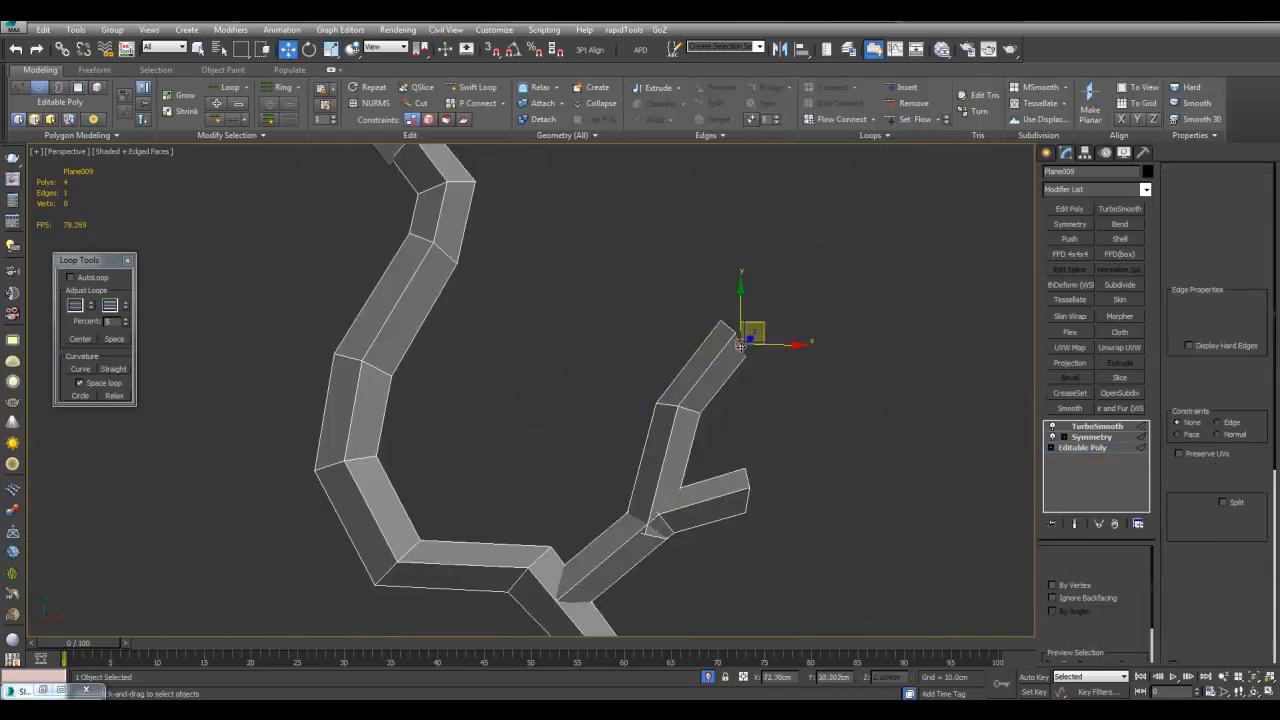
pyautogui.keyDown('shift'); pyautogui.moveTo(742, 329); pyautogui.dragTo(771, 355); pyautogui.keyUp('shift')
pyautogui.press('e')
pyautogui.press('w')
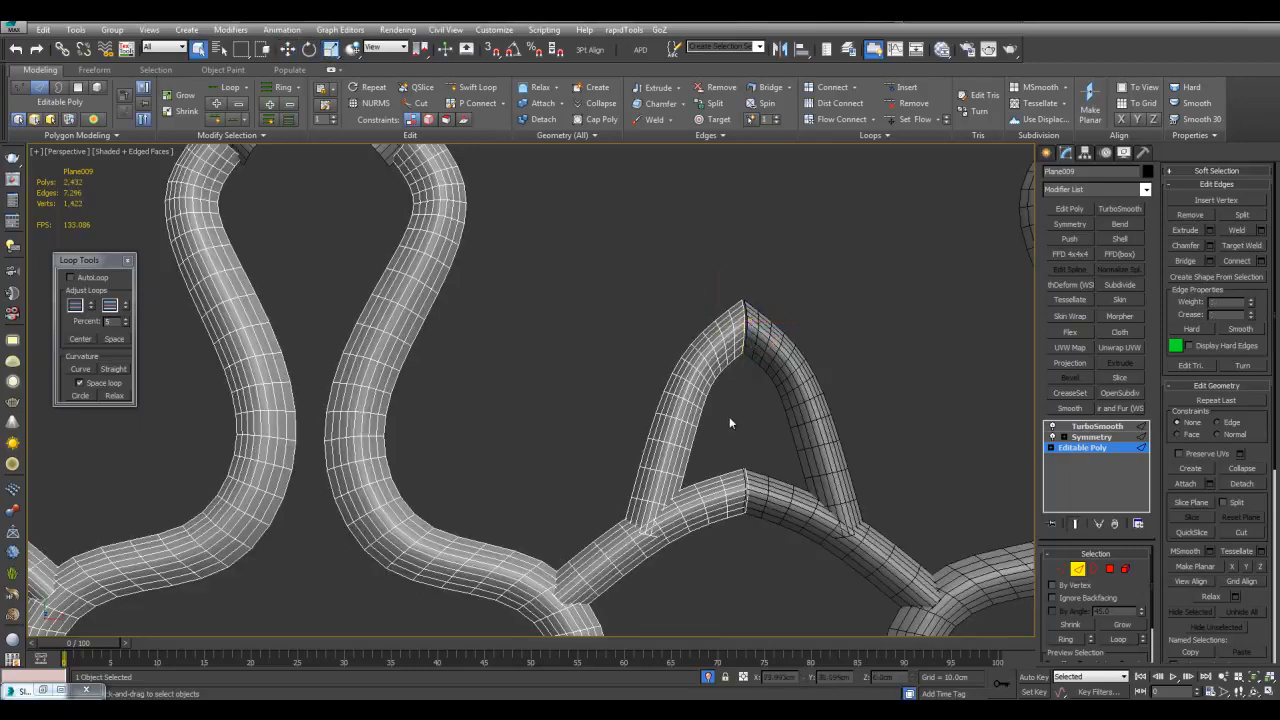
pyautogui.press('q')
pyautogui.click(697, 478)
pyautogui.press('w')
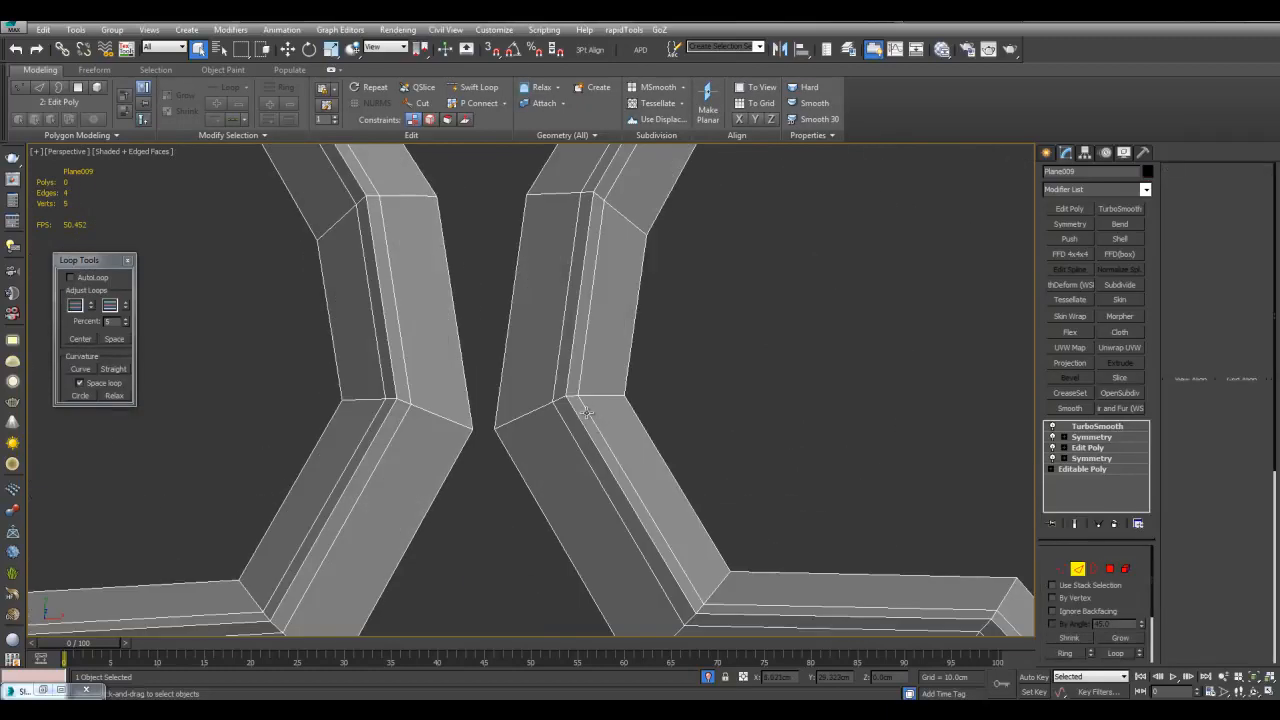
# Select the inner seam edge loop, then cancel the edge extrusion
pyautogui.doubleClick(575, 410)
pyautogui.click(1210, 230)
pyautogui.moveTo(667, 327); pyautogui.dragTo(769, 494)
pyautogui.click(804, 481)
pyautogui.scroll(-6, 796, 450)
pyautogui.moveTo(785, 432); pyautogui.dragTo(602, 424, button='middle')
pyautogui.press('2')
pyautogui.scroll(5, 636, 392)
pyautogui.press('F4')
pyautogui.scroll(5, 602, 424)
pyautogui.press('F4')
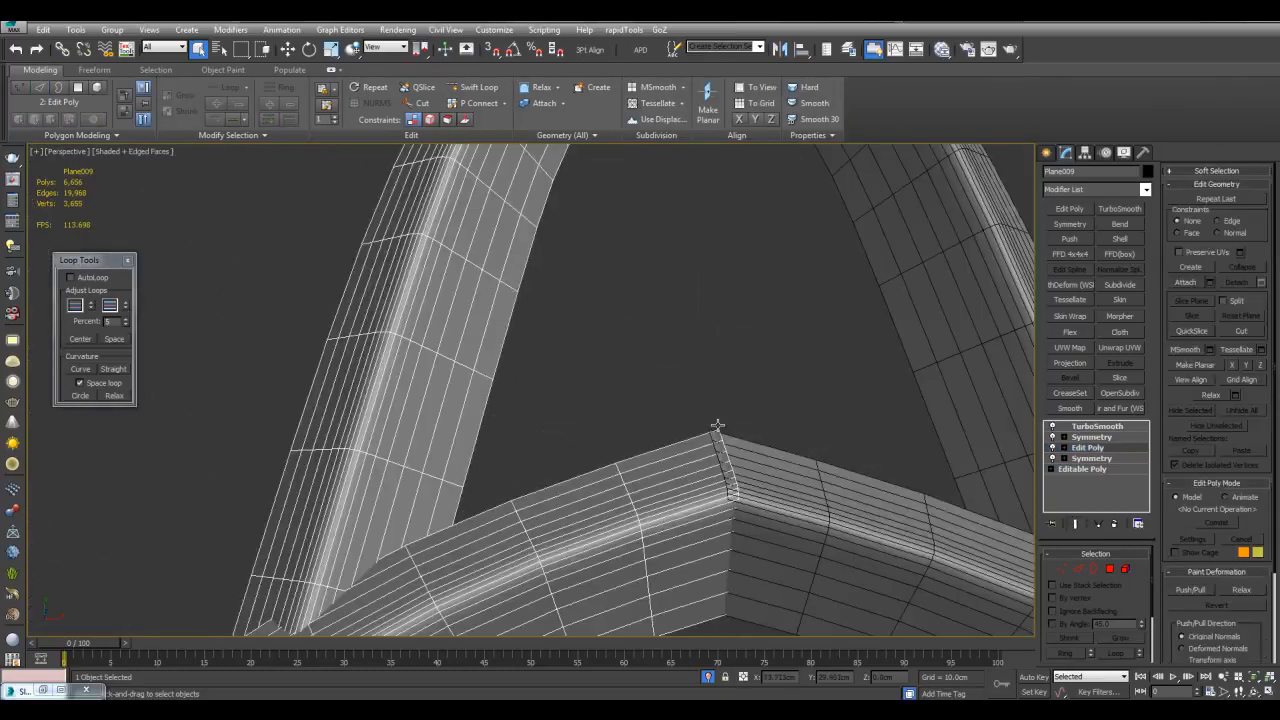
# Delete the TurboSmooth modifier and make the modifiers unique on all nine pattern pieces
pyautogui.click(1095, 426)
pyautogui.rightClick(1094, 428)
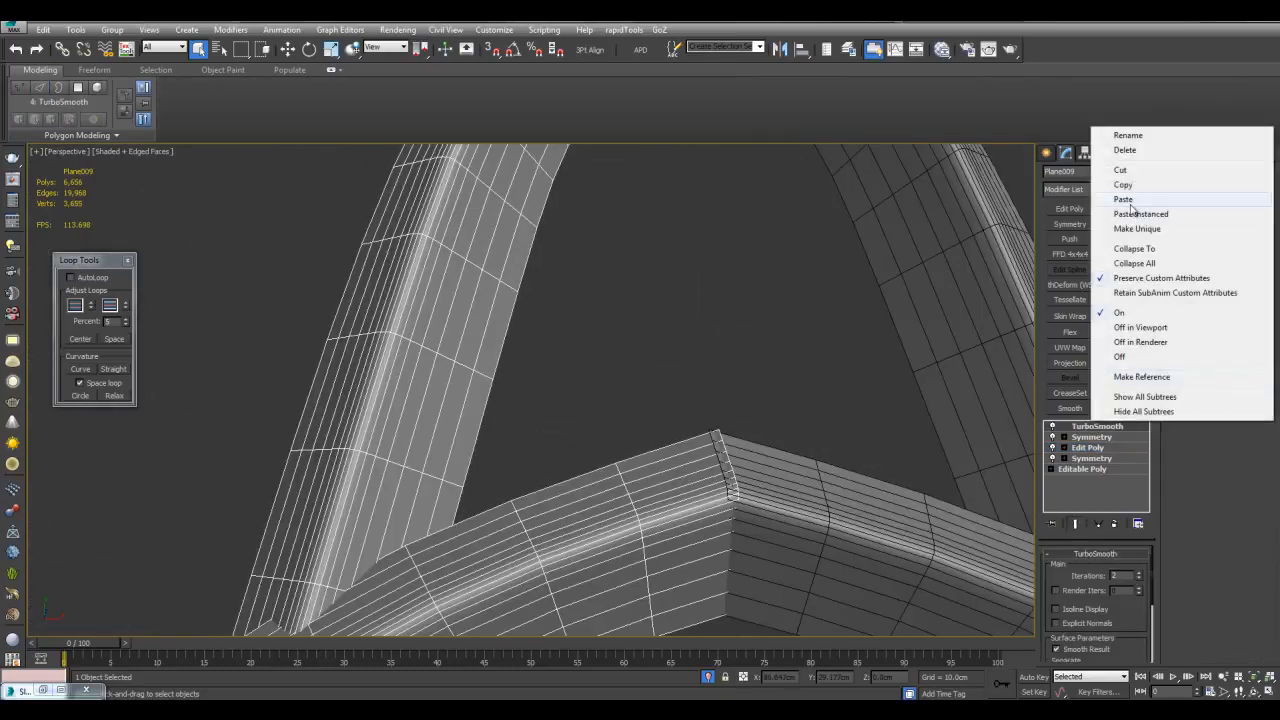
pyautogui.click(1125, 150)
pyautogui.scroll(-10, 680, 423)
pyautogui.scroll(3, 686, 386)
pyautogui.hotkey('ctrl', 'a')
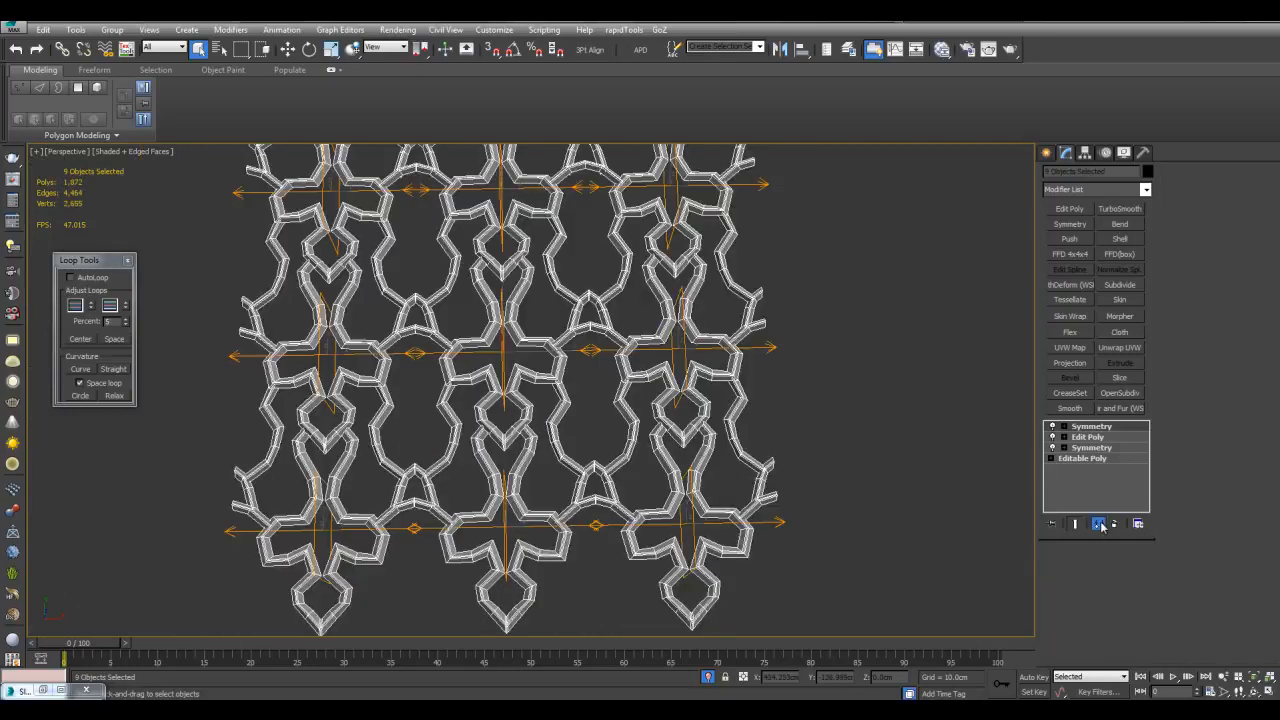
pyautogui.click(1098, 524)
pyautogui.click(712, 410)
# Add an Edit Poly modifier to Plane009 and attach the neighbouring pattern piece
pyautogui.click(547, 333)
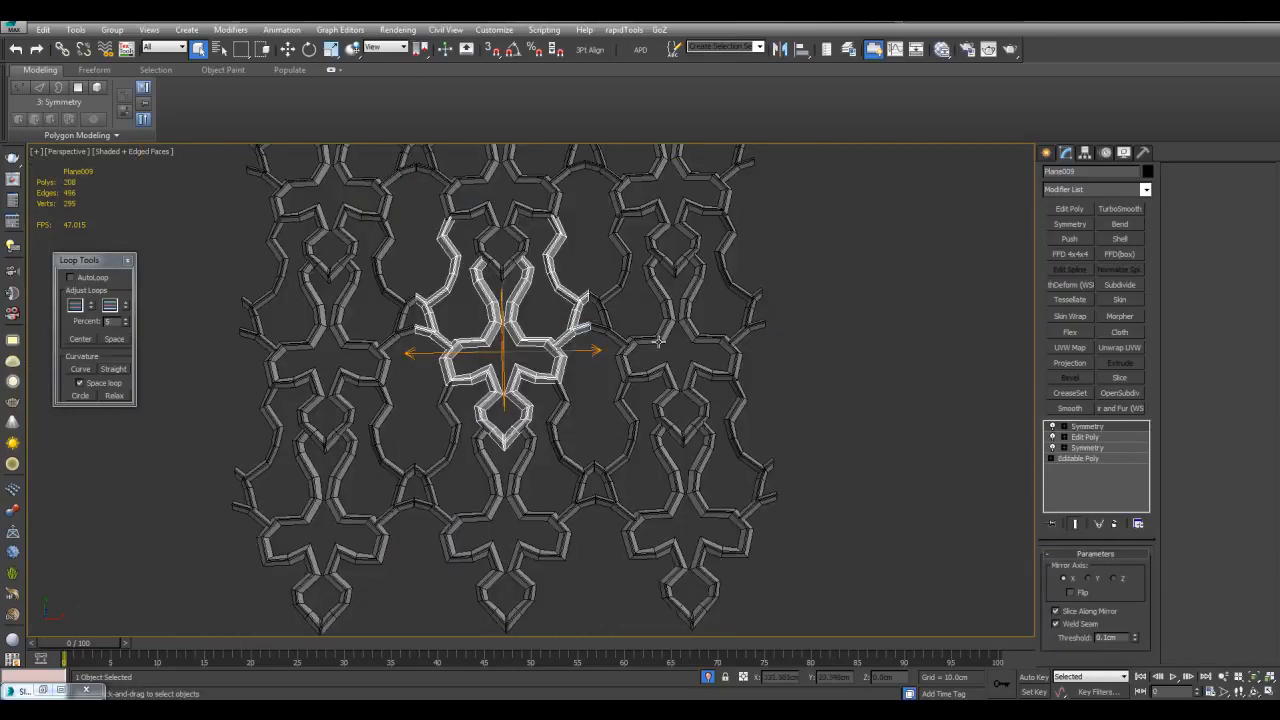
pyautogui.scroll(5, 547, 333)
pyautogui.click(1069, 208)
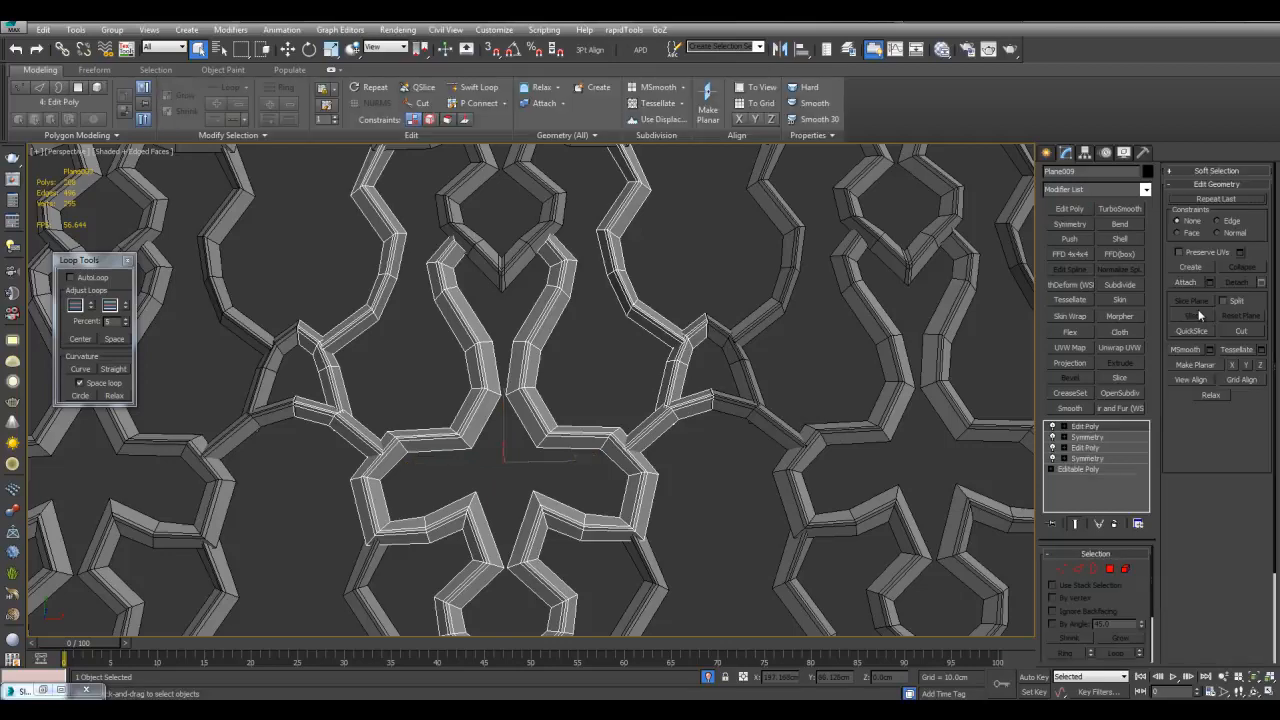
pyautogui.click(1195, 284)
pyautogui.click(743, 407)
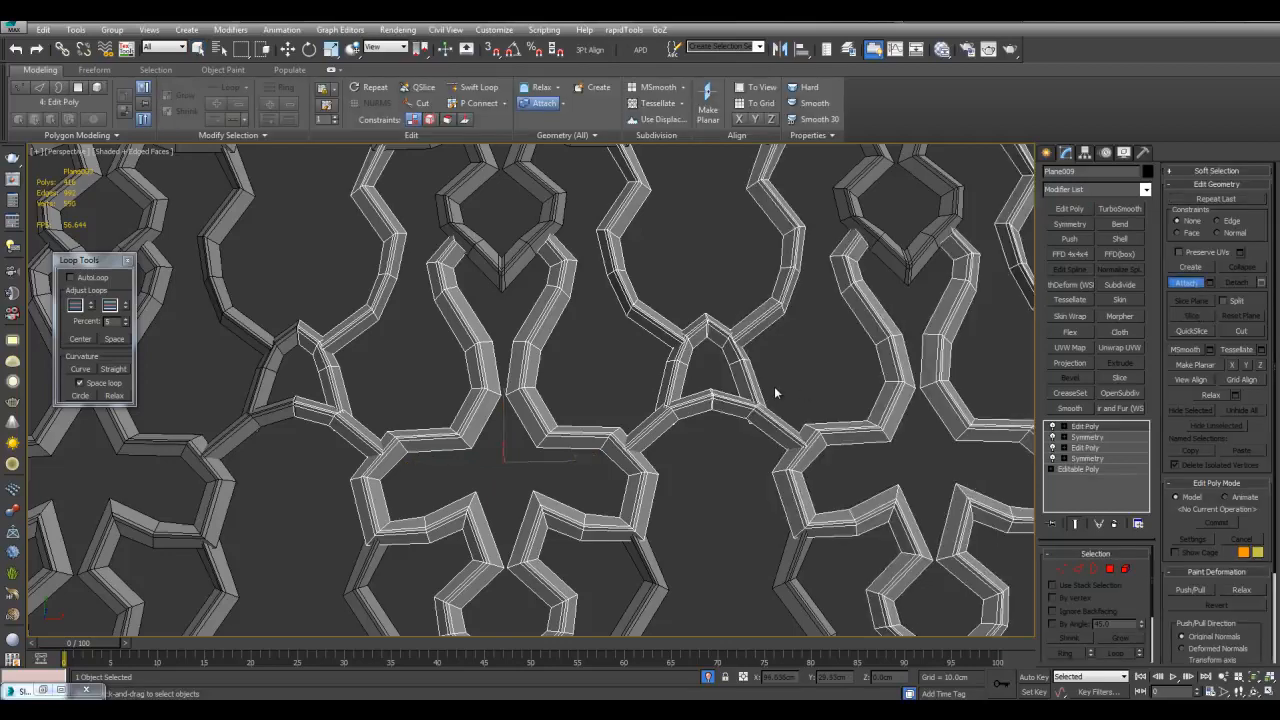
pyautogui.press('w')
pyautogui.moveTo(822, 326); pyautogui.dragTo(755, 336, button='middle')
pyautogui.scroll(4, 750, 335)
# Select the doubled vertices along the centre seam and weld them together
pyautogui.press('1')
pyautogui.press('q')
pyautogui.moveTo(683, 282); pyautogui.dragTo(615, 277, button='middle')
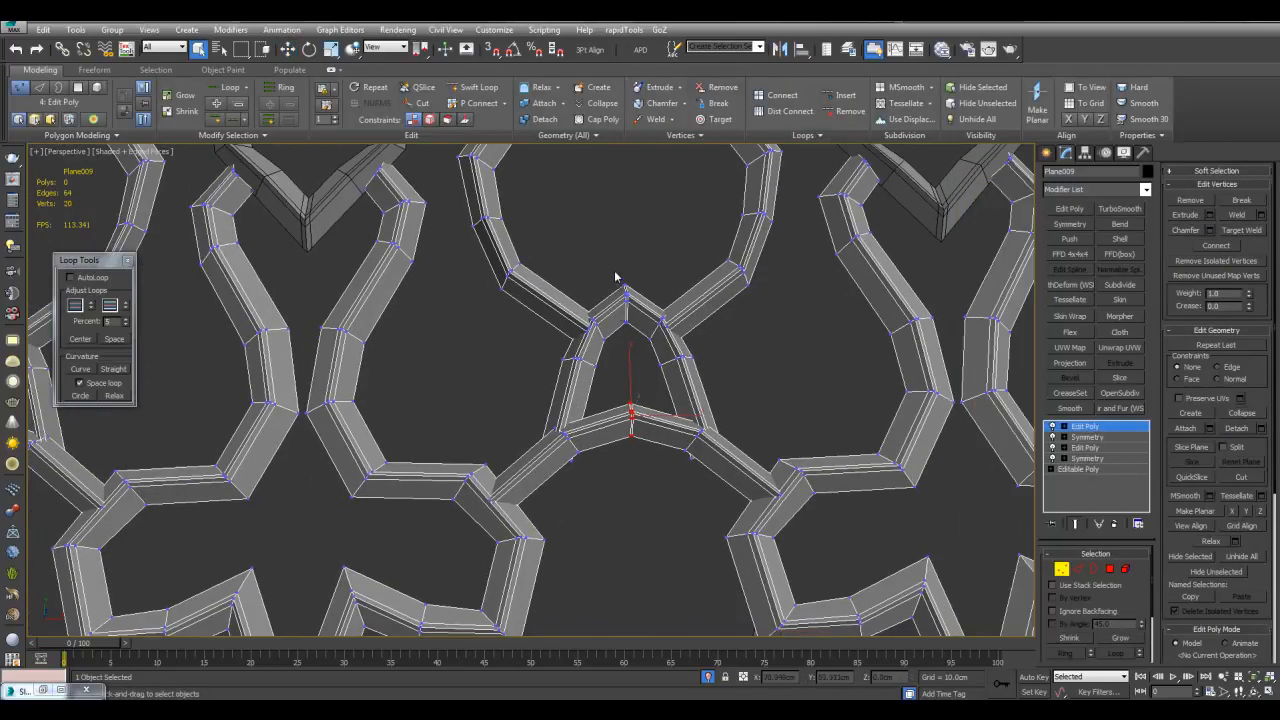
pyautogui.moveTo(646, 484); pyautogui.dragTo(648, 476)
pyautogui.press('w')
pyautogui.scroll(5, 651, 457)
pyautogui.moveTo(651, 457); pyautogui.dragTo(765, 402, button='middle')
pyautogui.hotkey('ctrl', 'shift', 'w')
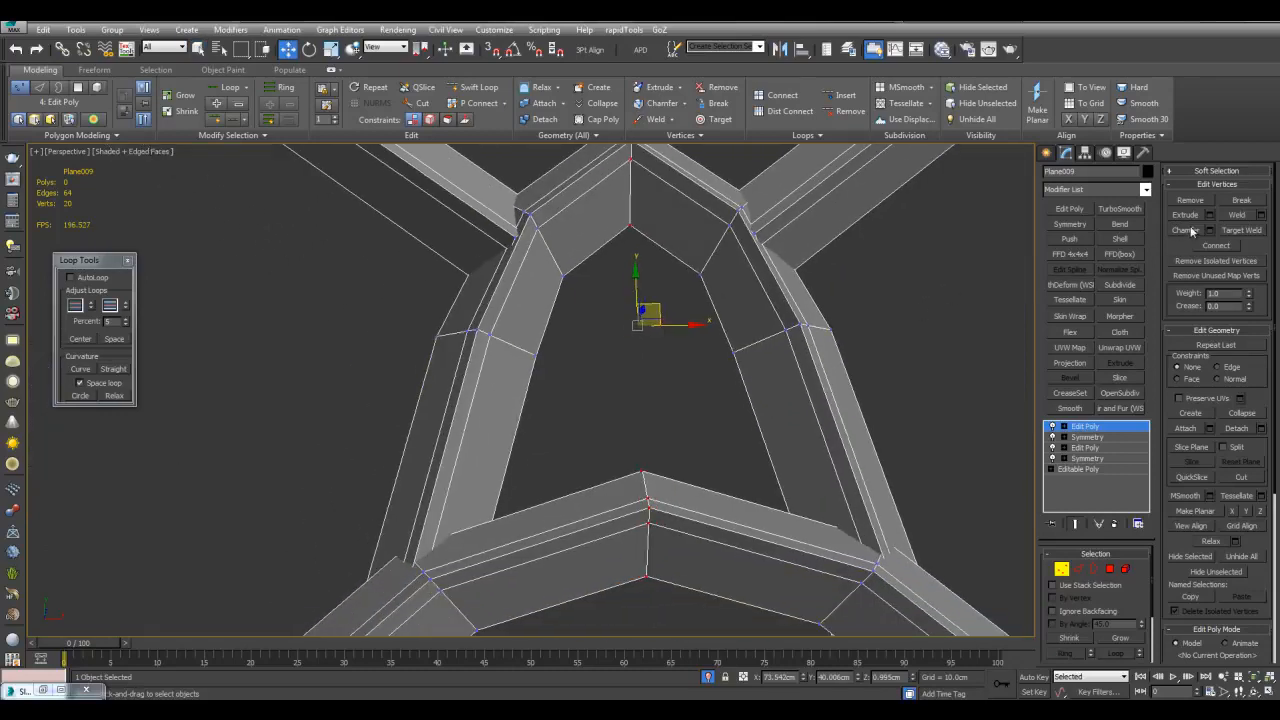
pyautogui.scroll(-10, 879, 371)
pyautogui.press('1')
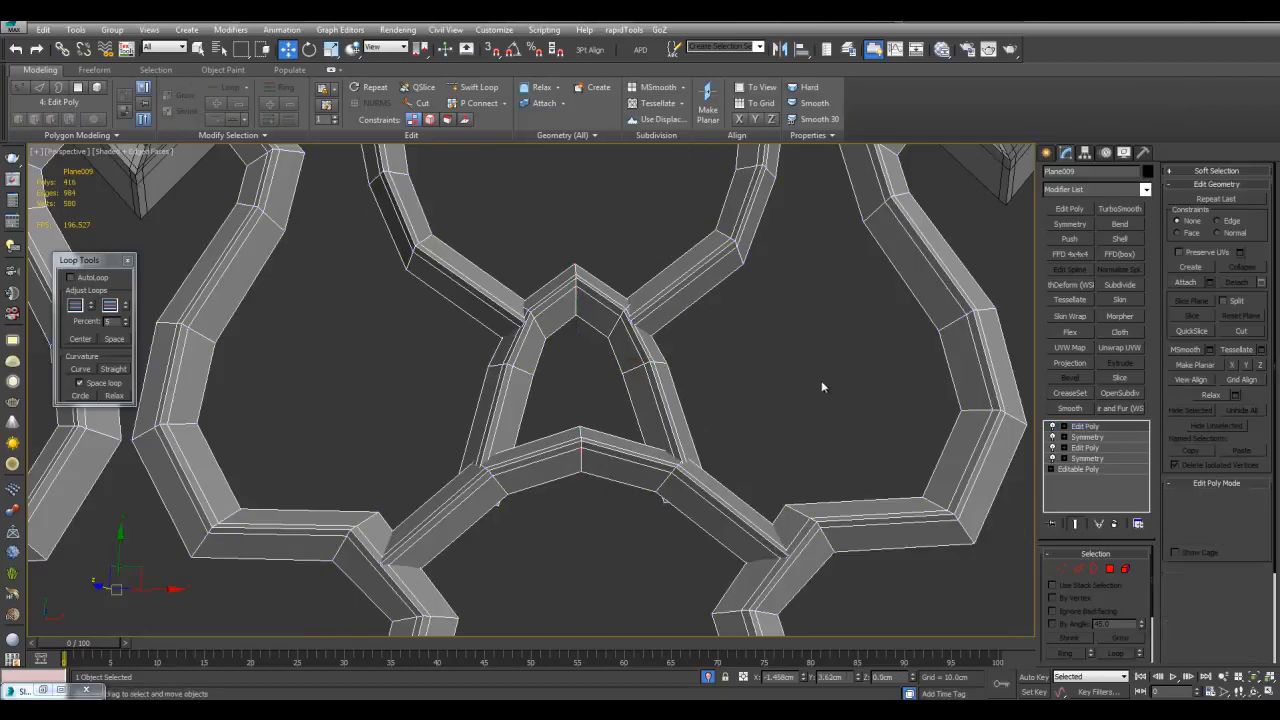
pyautogui.scroll(5, 562, 410)
pyautogui.press('1')
pyautogui.moveTo(775, 286); pyautogui.dragTo(634, 437, button='middle')
pyautogui.scroll(3, 630, 420)
pyautogui.scroll(4, 627, 405)
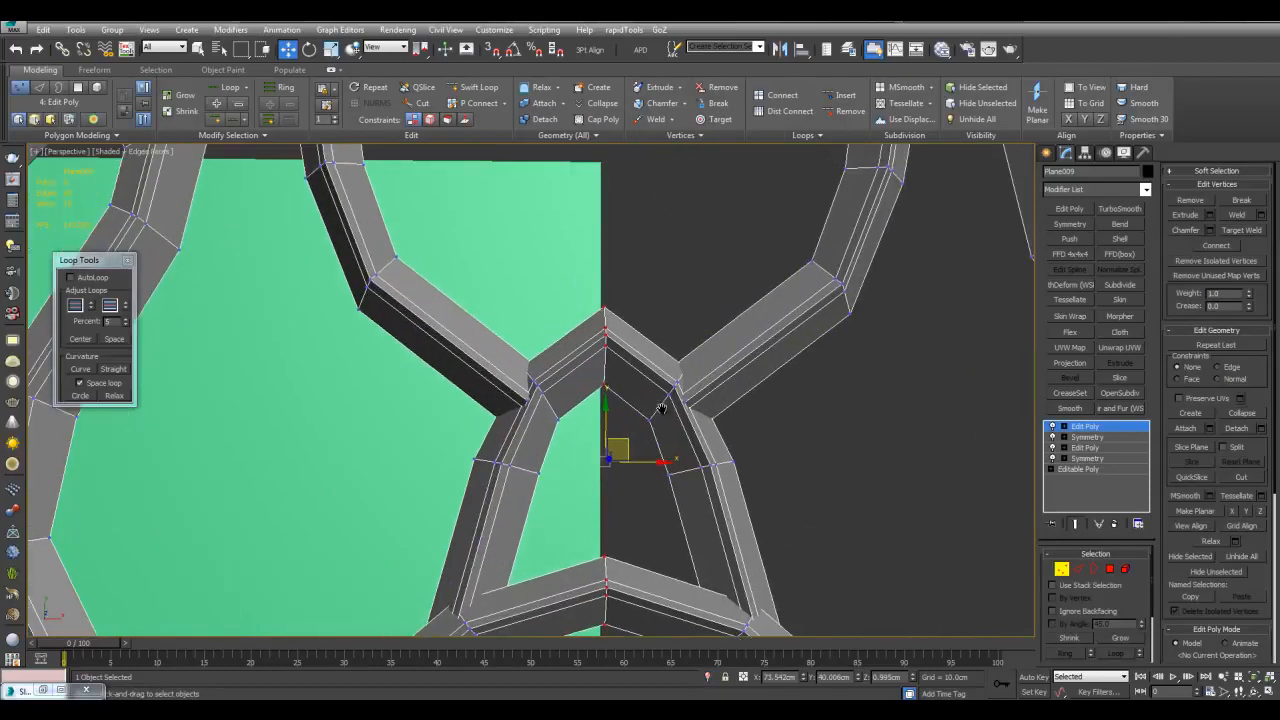
# Turn on snapping and set the axis-constraint options in Grid and Snap Settings
pyautogui.press('s')
pyautogui.rightClick(492, 49)
pyautogui.click(345, 345)
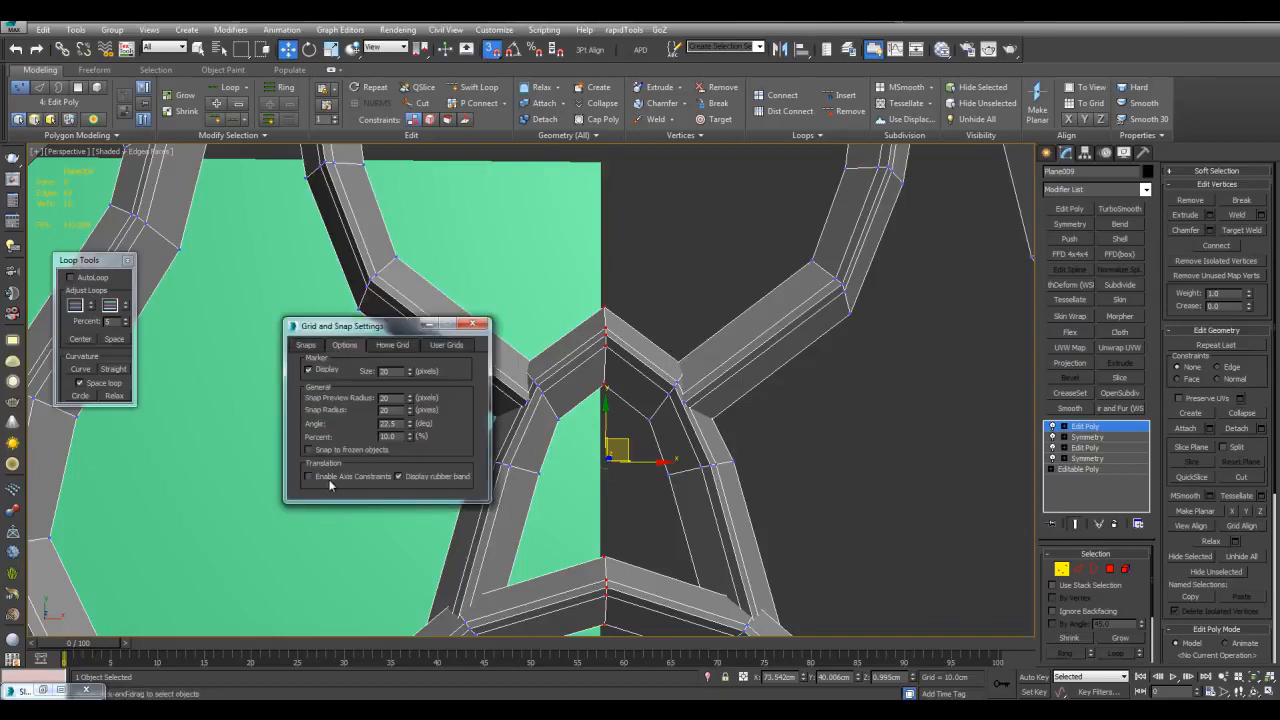
pyautogui.moveTo(688, 434); pyautogui.dragTo(718, 450, button='middle')
pyautogui.moveTo(698, 386)
pyautogui.mouseDown(button='middle')
pyautogui.moveTo(708, 358)
pyautogui.moveTo(712, 380)
pyautogui.mouseUp(button='middle')
# Snap the top seam vertex to the green plane's corner and close Grid and Snap Settings
pyautogui.moveTo(648, 325); pyautogui.dragTo(646, 188)
pyautogui.rightClick(646, 188)
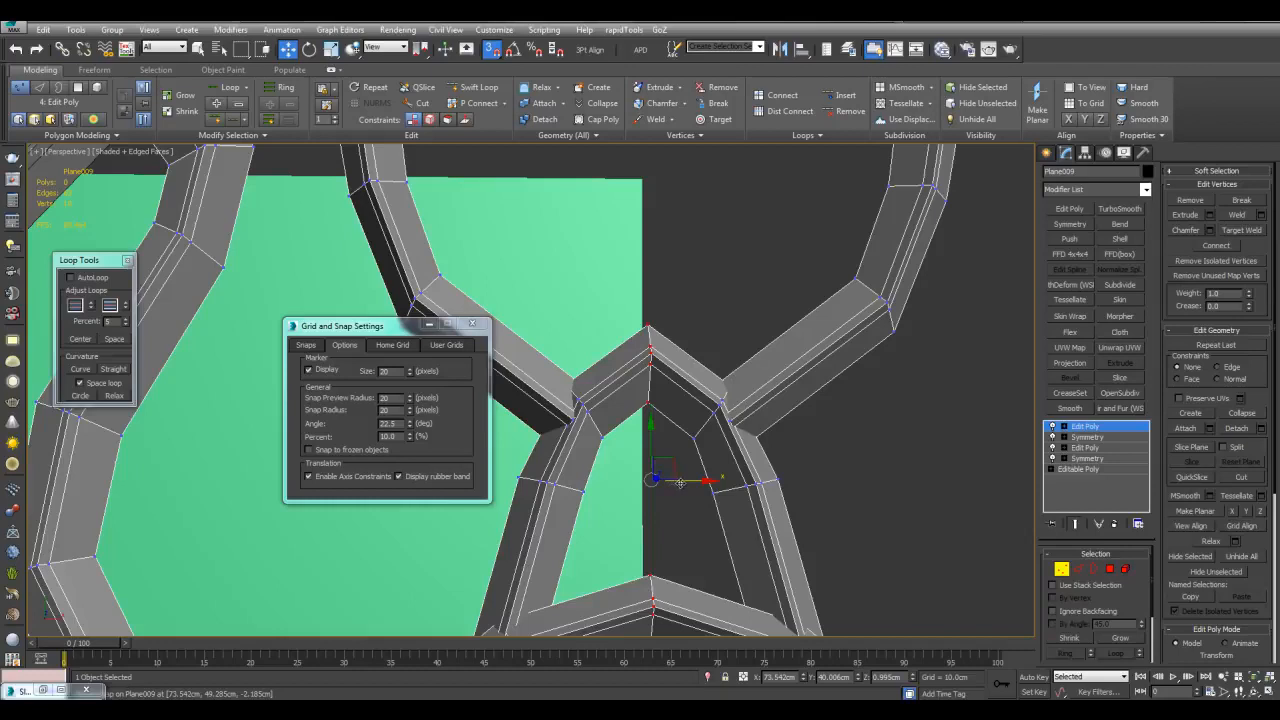
pyautogui.moveTo(648, 323); pyautogui.dragTo(645, 187)
pyautogui.click(472, 325)
pyautogui.scroll(-4, 586, 357)
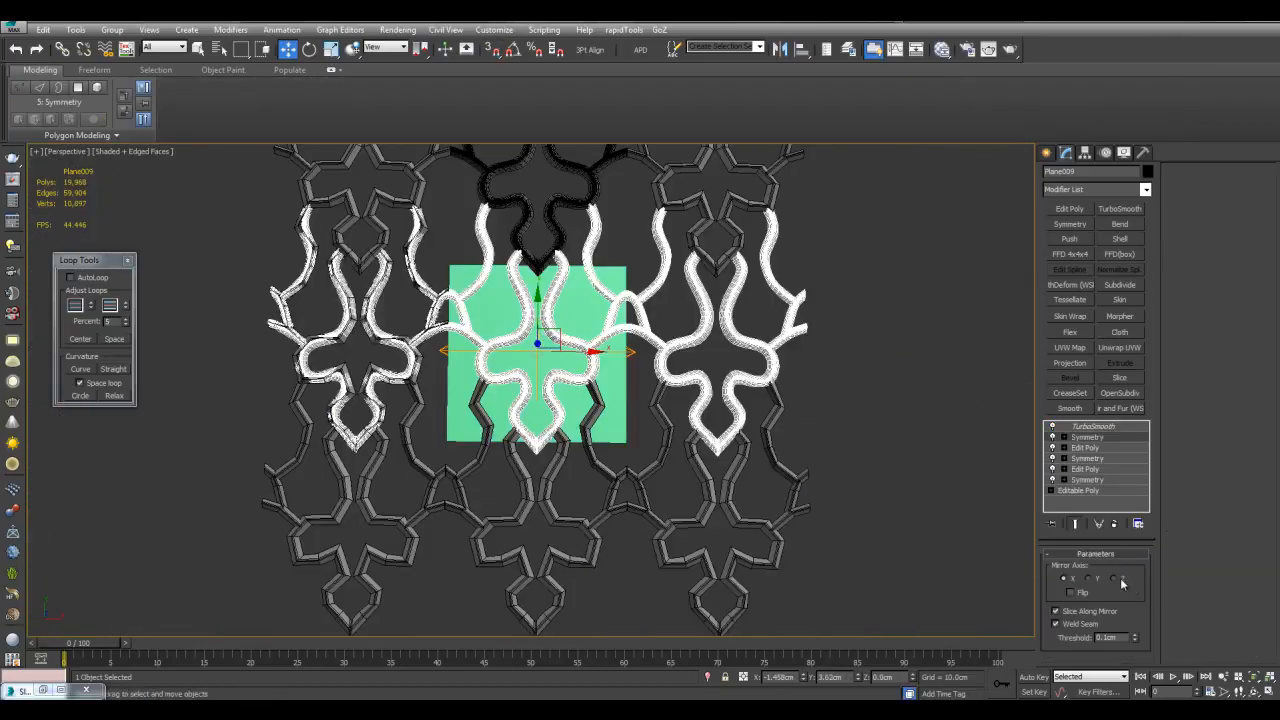
# Lower the lattice's TurboSmooth viewport iterations to 0
pyautogui.click(1094, 427)
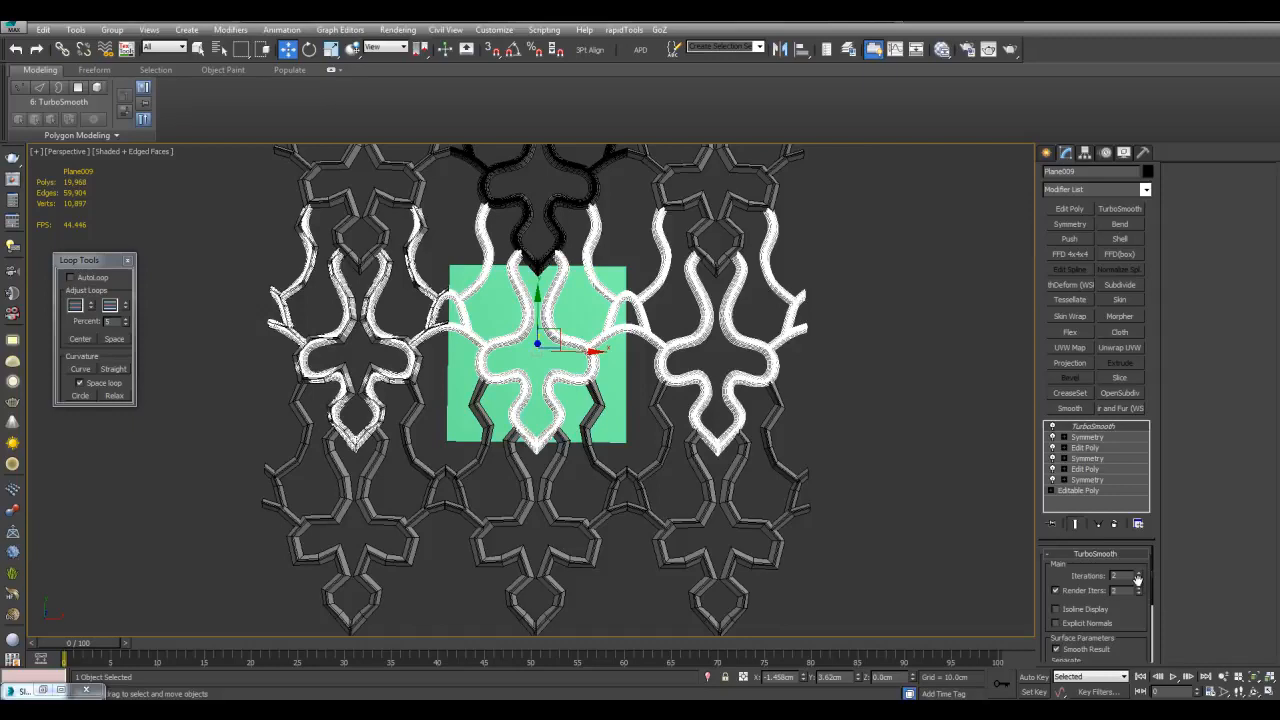
pyautogui.click(1138, 580)
pyautogui.click(1138, 580)
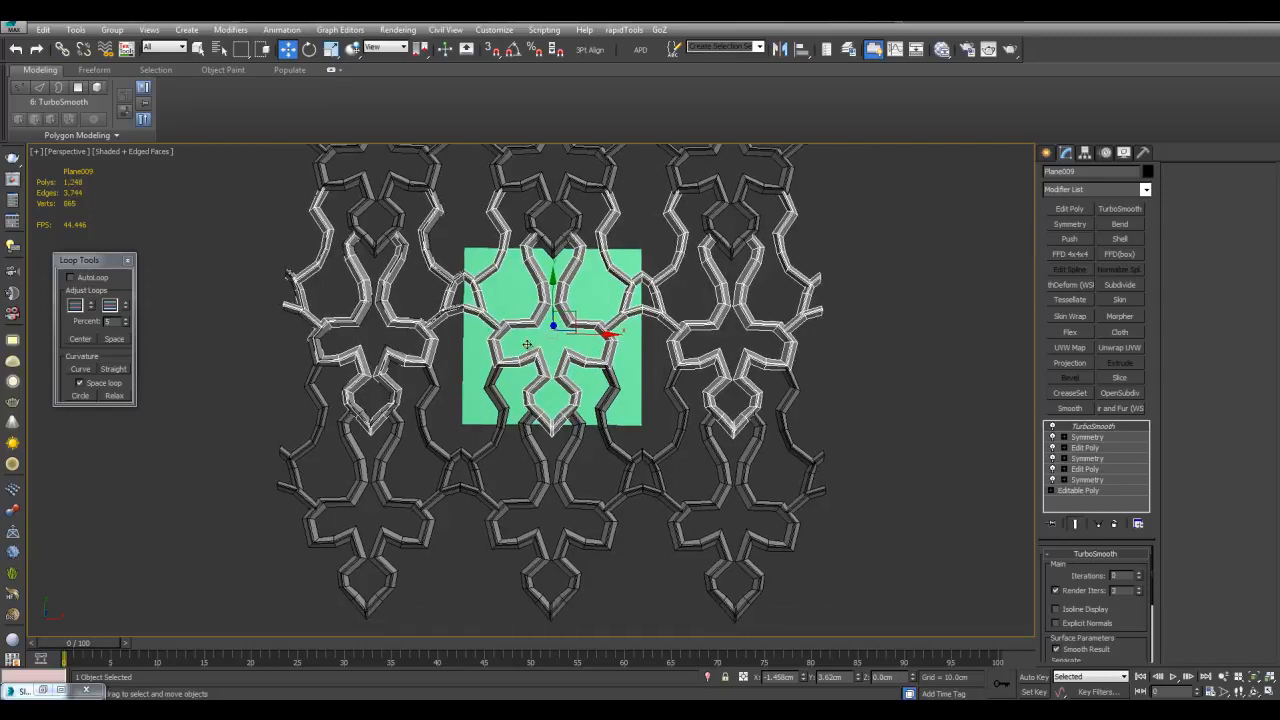
# Clone the lattice downward as instance Plane018 and align it to Plane013 on X, Y and Z position
pyautogui.keyDown('shift'); pyautogui.moveTo(553, 290); pyautogui.dragTo(553, 398); pyautogui.keyUp('shift')
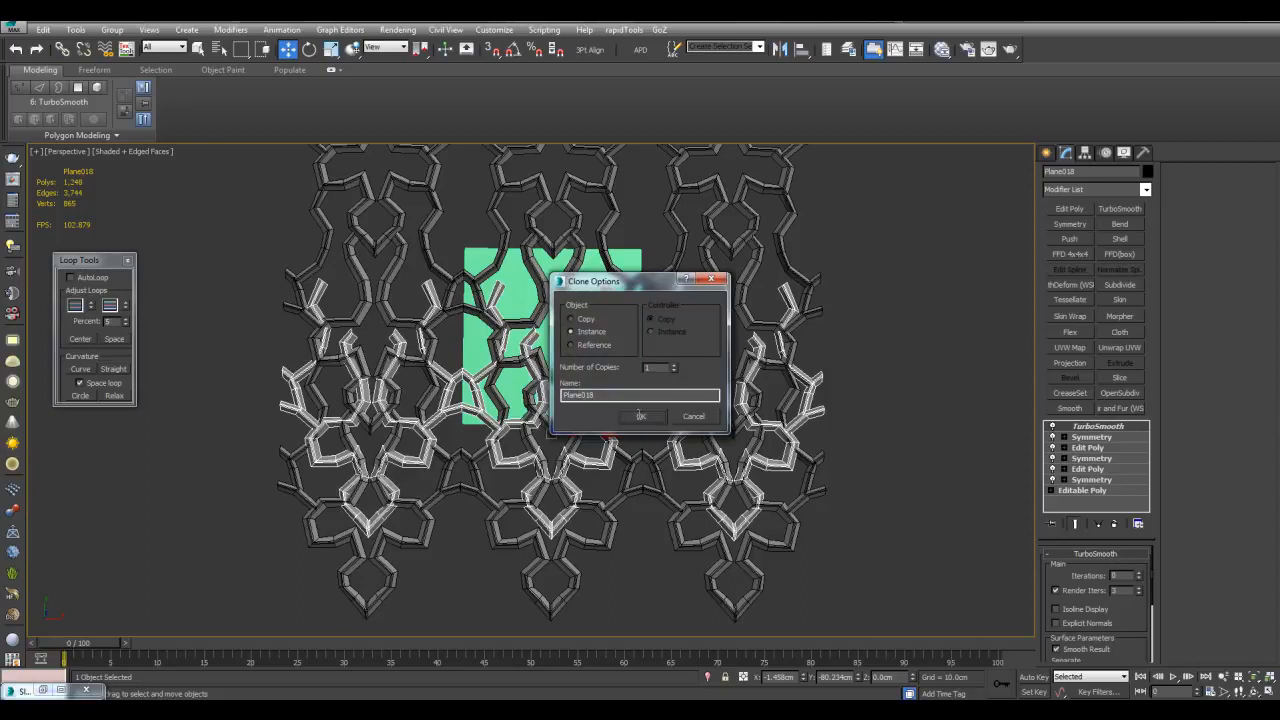
pyautogui.click(645, 420)
pyautogui.scroll(3, 645, 420)
pyautogui.hotkey('alt', 'a')
pyautogui.click(682, 420)
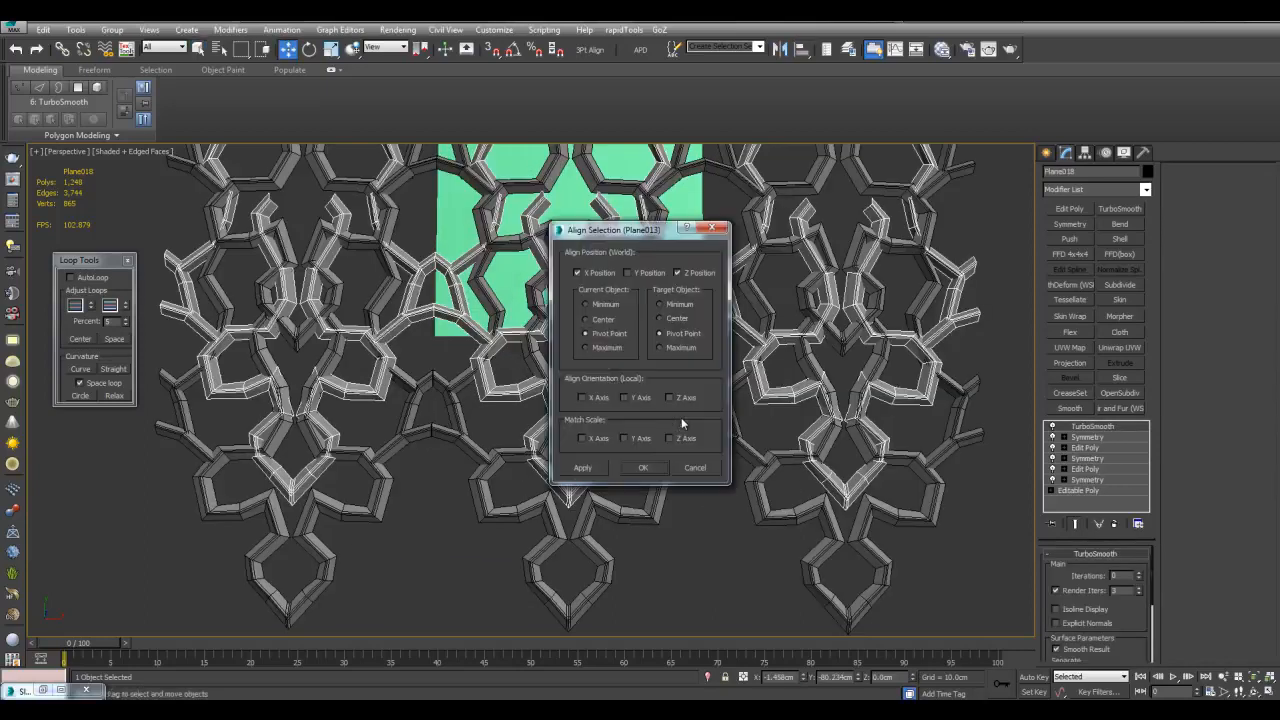
pyautogui.click(627, 273)
pyautogui.click(643, 467)
pyautogui.scroll(3, 665, 464)
pyautogui.press('q')
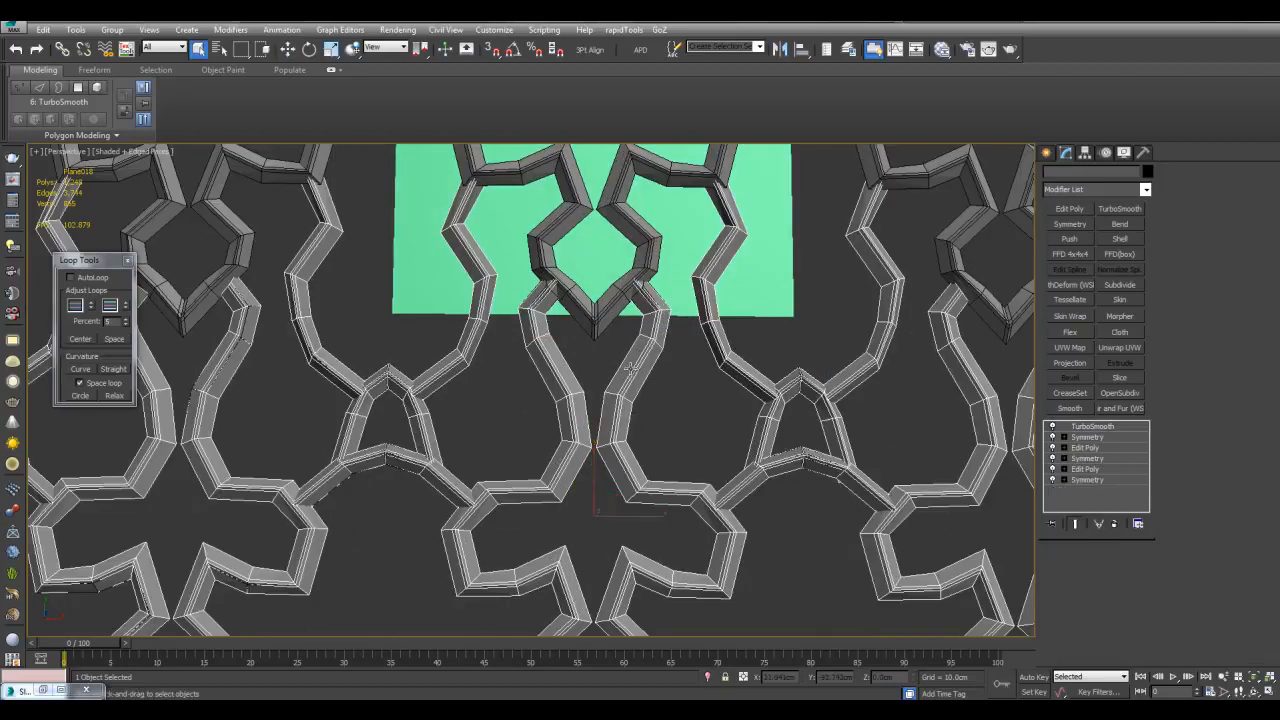
# Add a Projection modifier to Plane008 with Plane009, Plane011, Plane018 and Plane019 as reference geometry
pyautogui.scroll(-3, 631, 369)
pyautogui.click(714, 371)
pyautogui.moveTo(688, 240); pyautogui.dragTo(673, 436, button='middle')
pyautogui.scroll(5, 673, 436)
pyautogui.click(1076, 367)
pyautogui.scroll(-4, 917, 426)
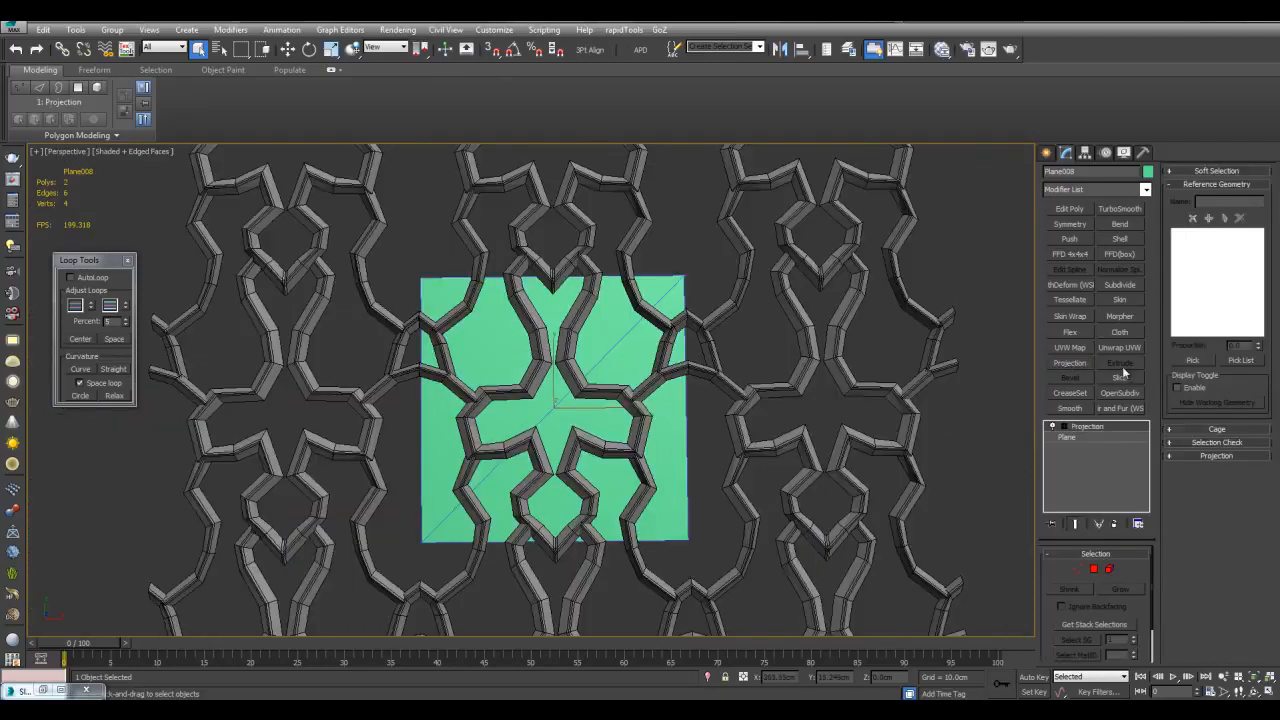
pyautogui.click(1240, 362)
pyautogui.click(592, 201)
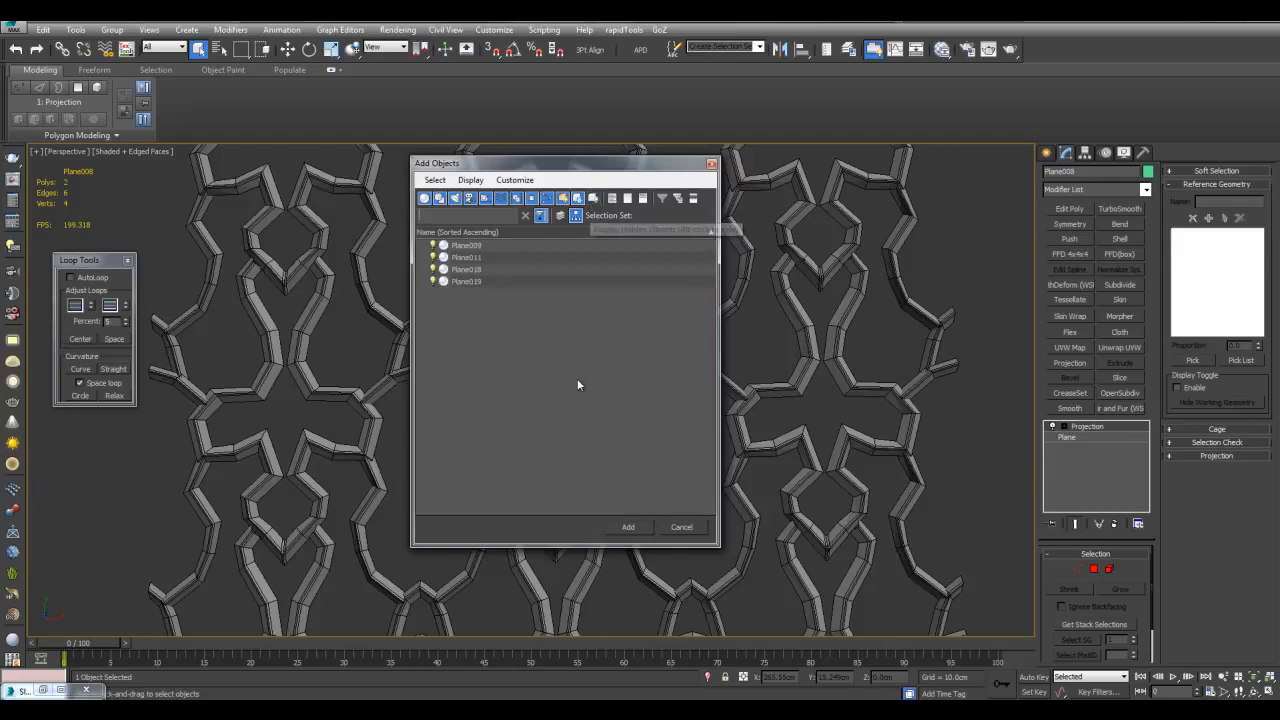
pyautogui.moveTo(480, 253); pyautogui.dragTo(600, 511)
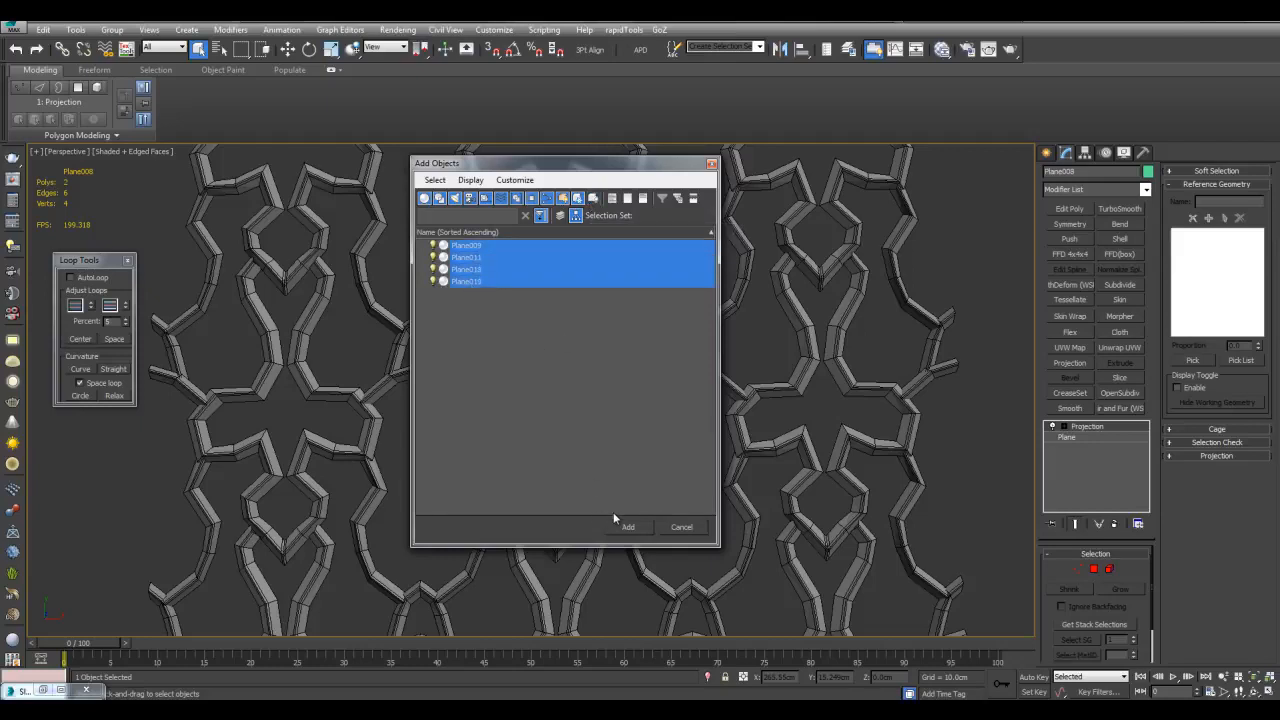
pyautogui.click(628, 527)
# Raise the projection cage in Z above the four lattice planes
pyautogui.moveTo(746, 393); pyautogui.dragTo(676, 410, button='middle')
pyautogui.click(1065, 427)
pyautogui.click(1086, 437)
pyautogui.keyDown('alt'); pyautogui.moveTo(480, 340); pyautogui.dragTo(524, 346, button='middle'); pyautogui.keyUp('alt')
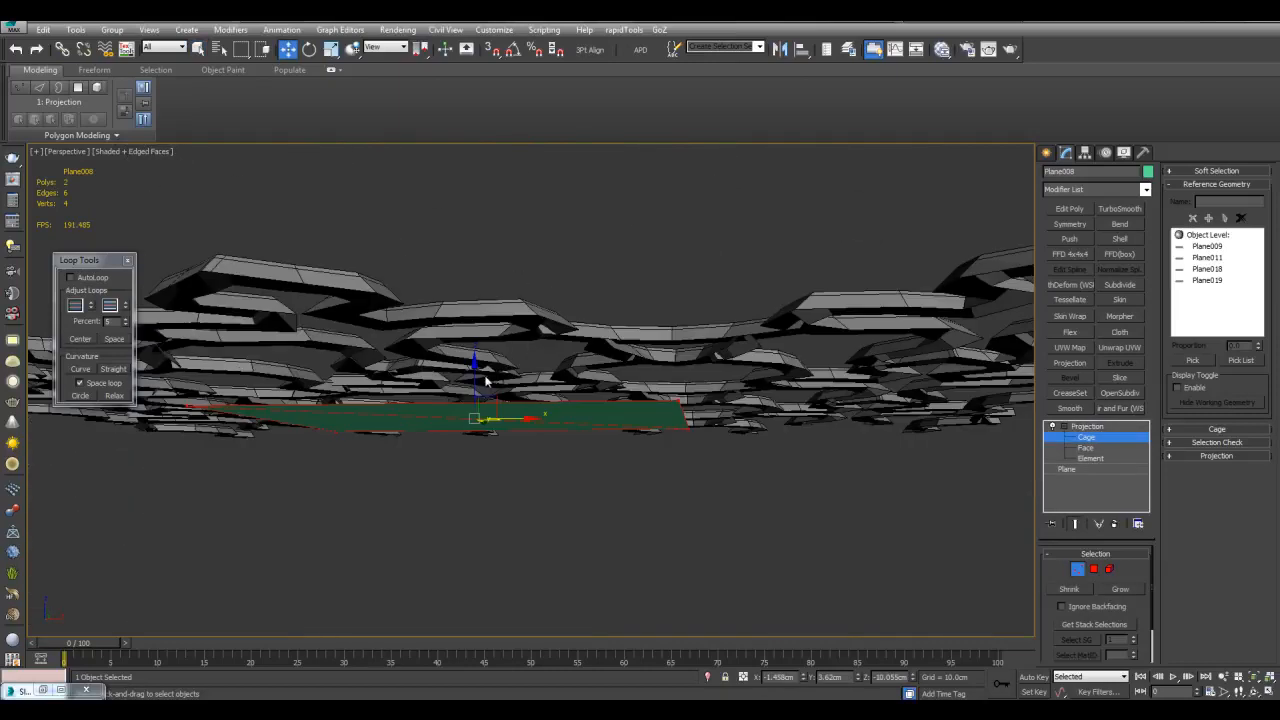
pyautogui.moveTo(477, 385); pyautogui.dragTo(479, 345)
pyautogui.keyDown('alt'); pyautogui.moveTo(482, 348); pyautogui.dragTo(508, 409, button='middle'); pyautogui.keyUp('alt')
pyautogui.press('1')
pyautogui.keyDown('alt'); pyautogui.moveTo(722, 452); pyautogui.dragTo(762, 488, button='middle'); pyautogui.keyUp('alt')
pyautogui.keyDown('alt'); pyautogui.moveTo(686, 476); pyautogui.dragTo(717, 499, button='middle'); pyautogui.keyUp('alt')
# Enable projection mapping in Render To Texture and bring up its projection options
pyautogui.click(398, 29)
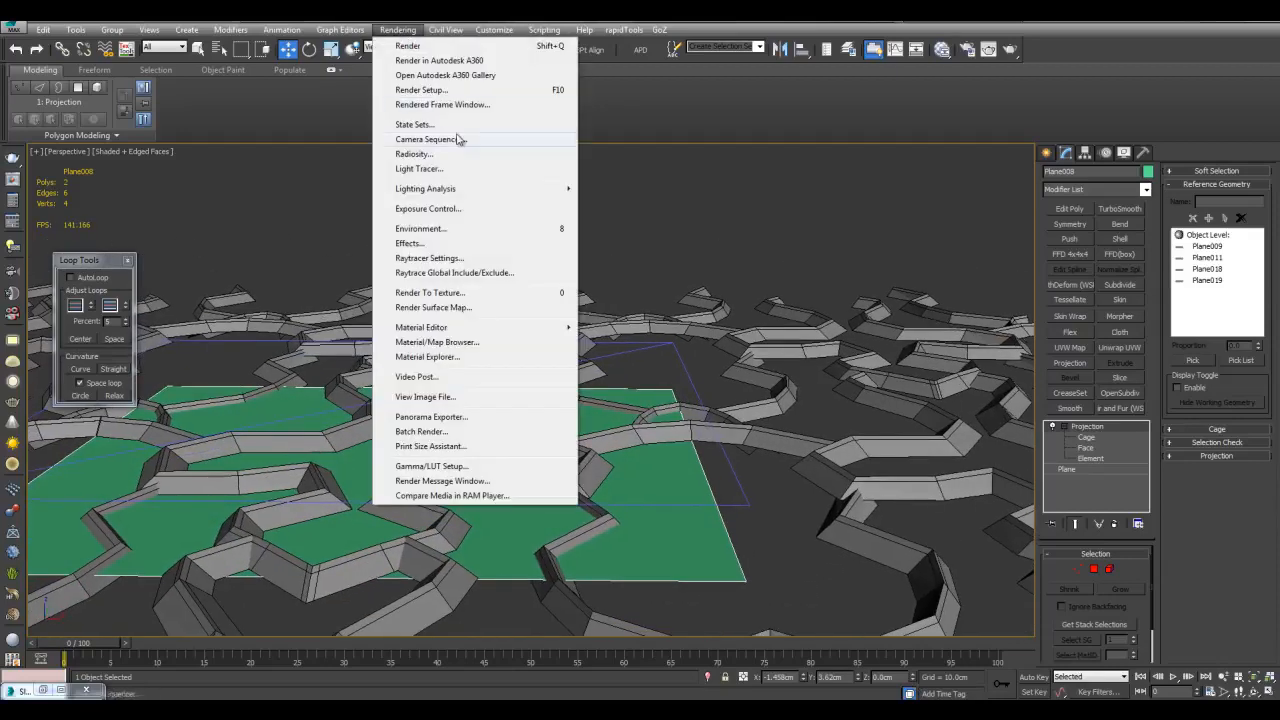
pyautogui.click(455, 293)
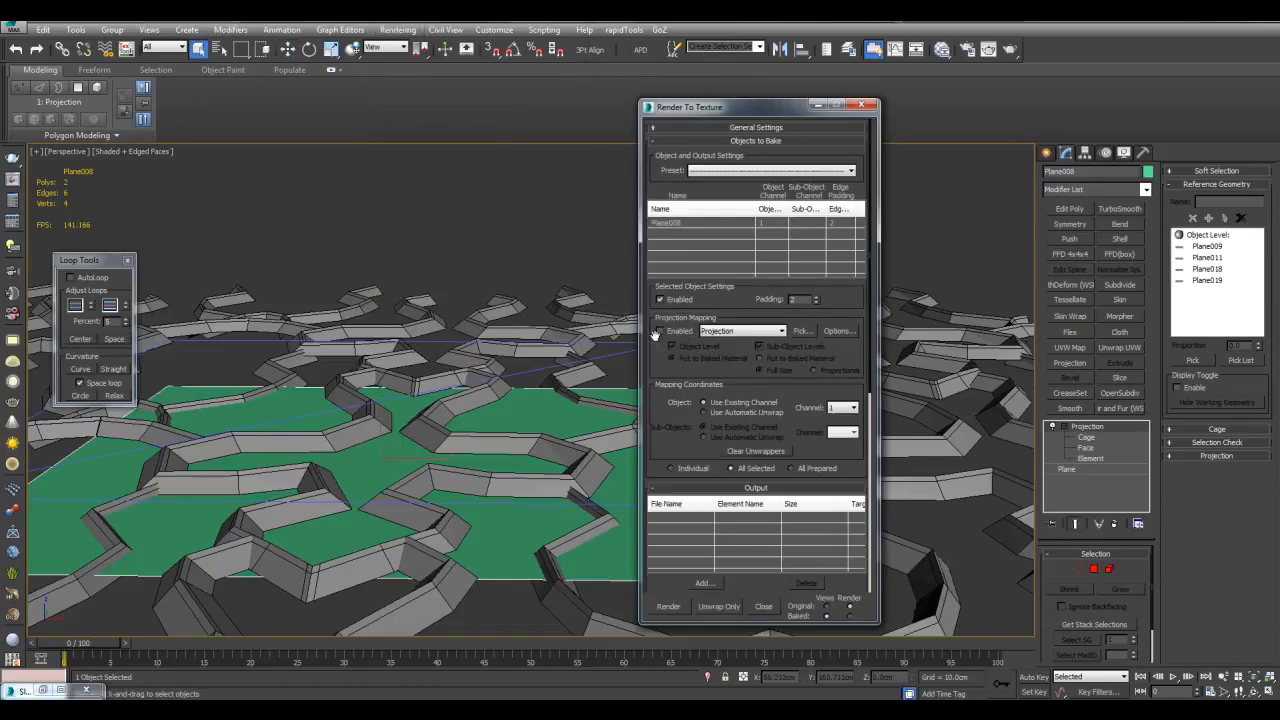
pyautogui.click(687, 331)
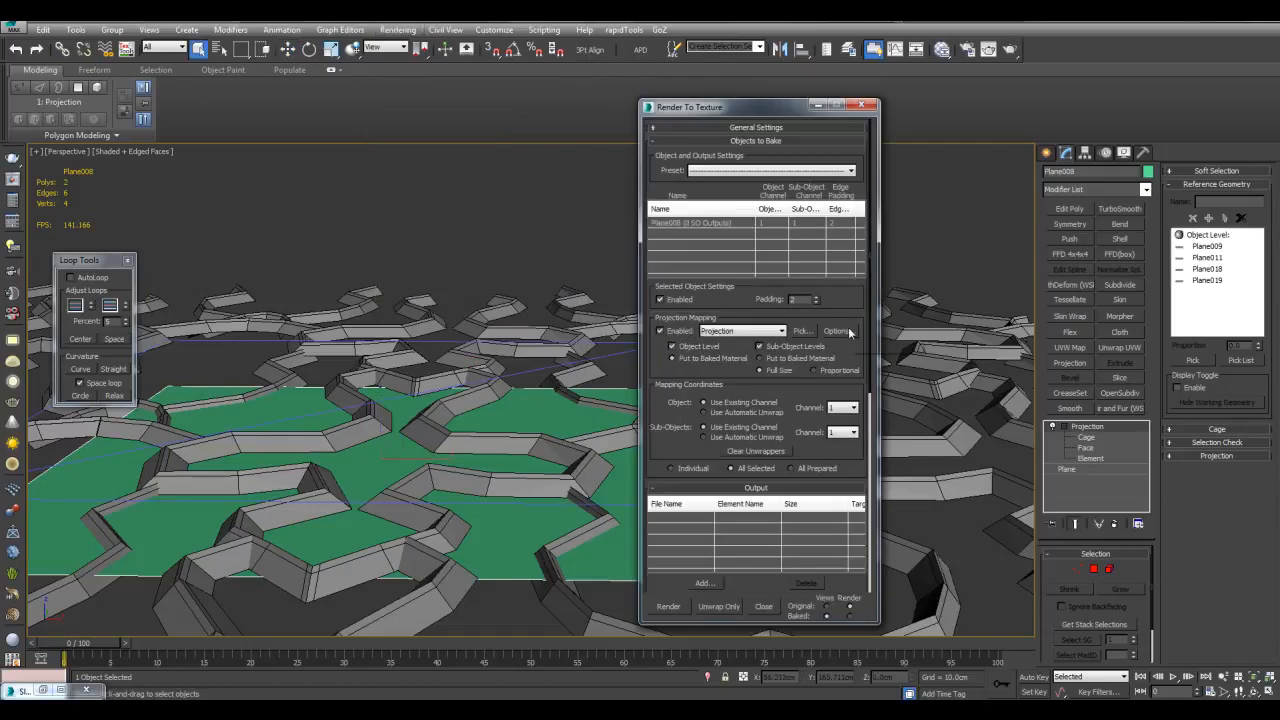
pyautogui.click(847, 334)
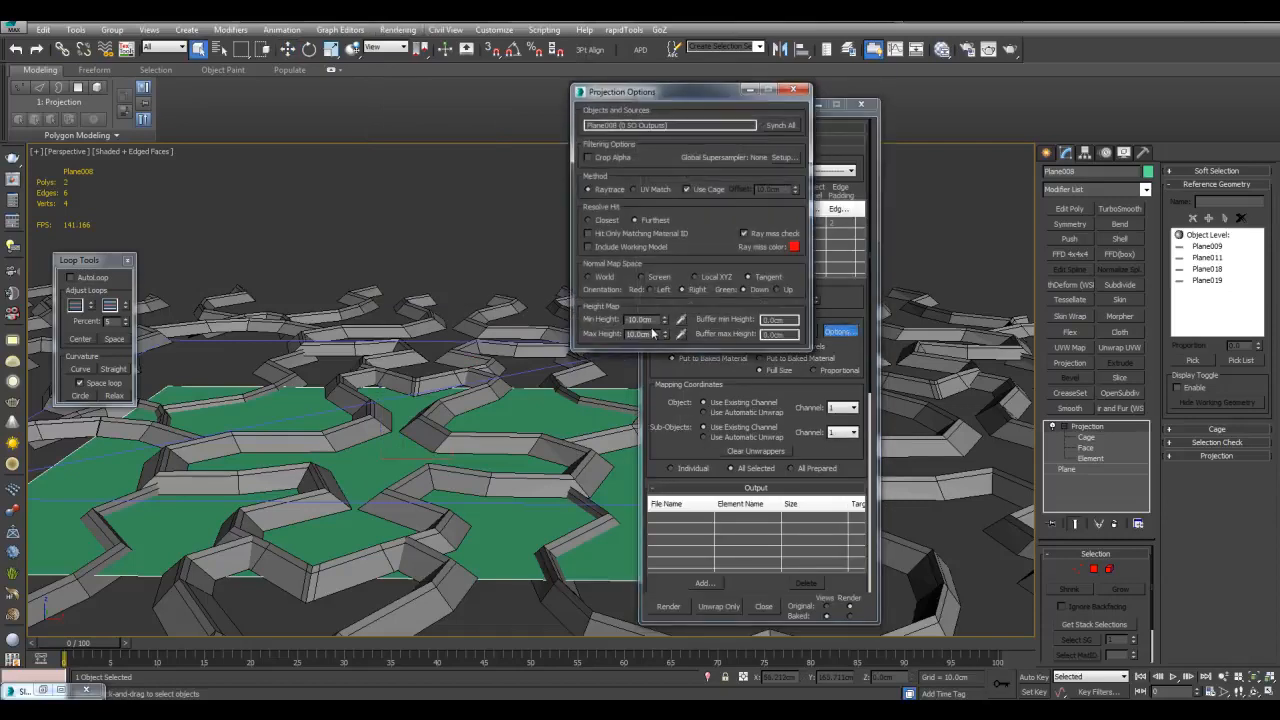
# Set the projection minimum height to 0 and pick the maximum height from the scene
pyautogui.moveTo(588, 395)
pyautogui.keyDown('alt'); pyautogui.mouseDown(button='middle')
pyautogui.moveTo(580, 434)
pyautogui.moveTo(560, 445)
pyautogui.moveTo(595, 415)
pyautogui.mouseUp(button='middle'); pyautogui.keyUp('alt')
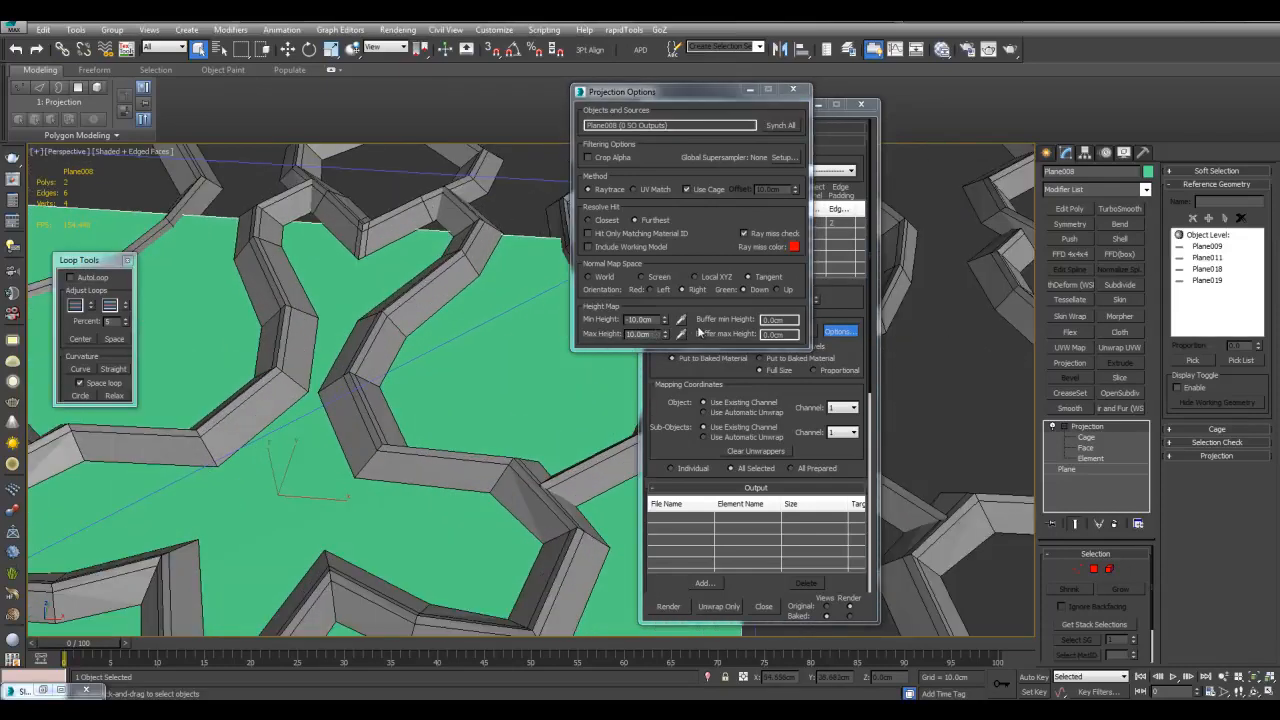
pyautogui.rightClick(664, 321)
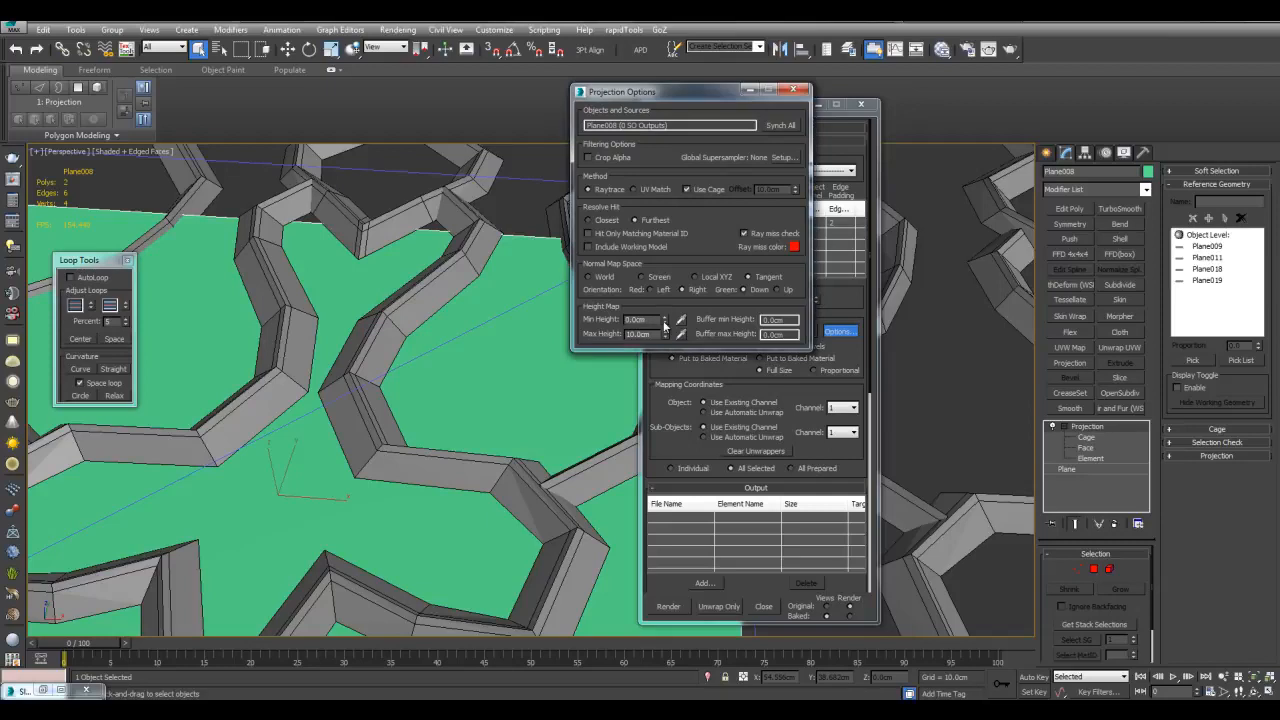
pyautogui.click(681, 334)
pyautogui.scroll(4, 318, 380)
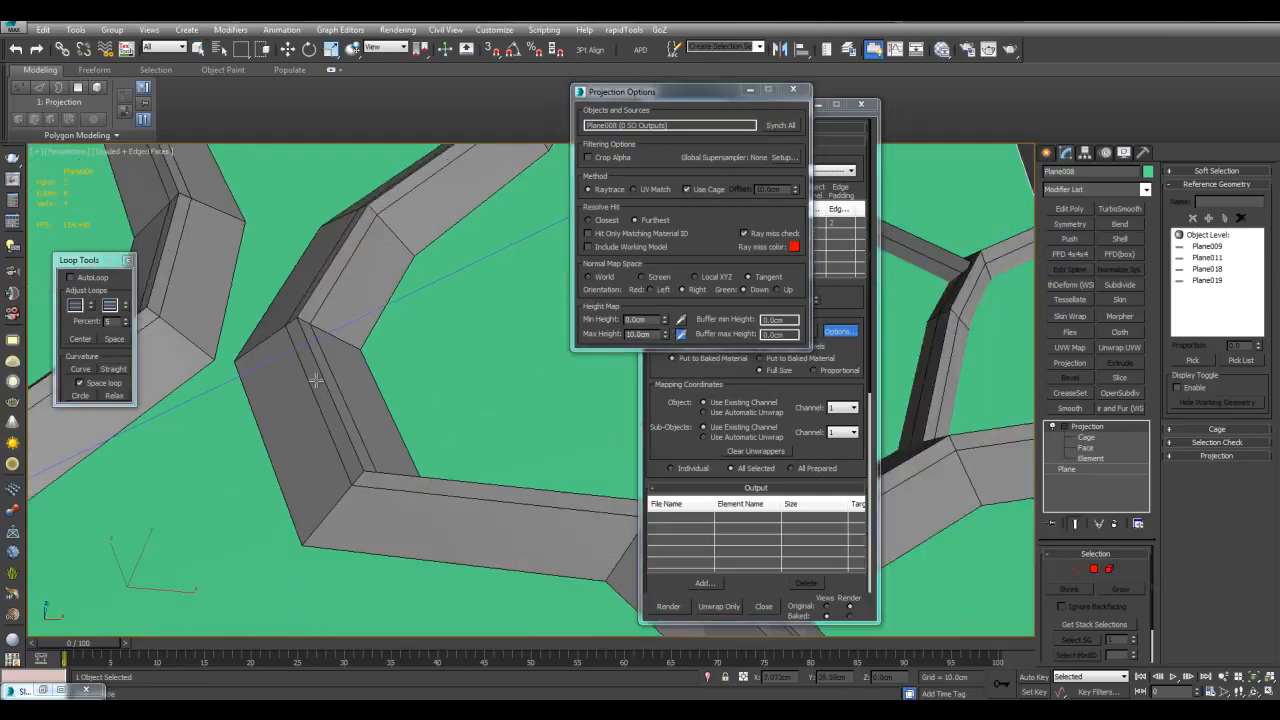
pyautogui.scroll(-4, 471, 420)
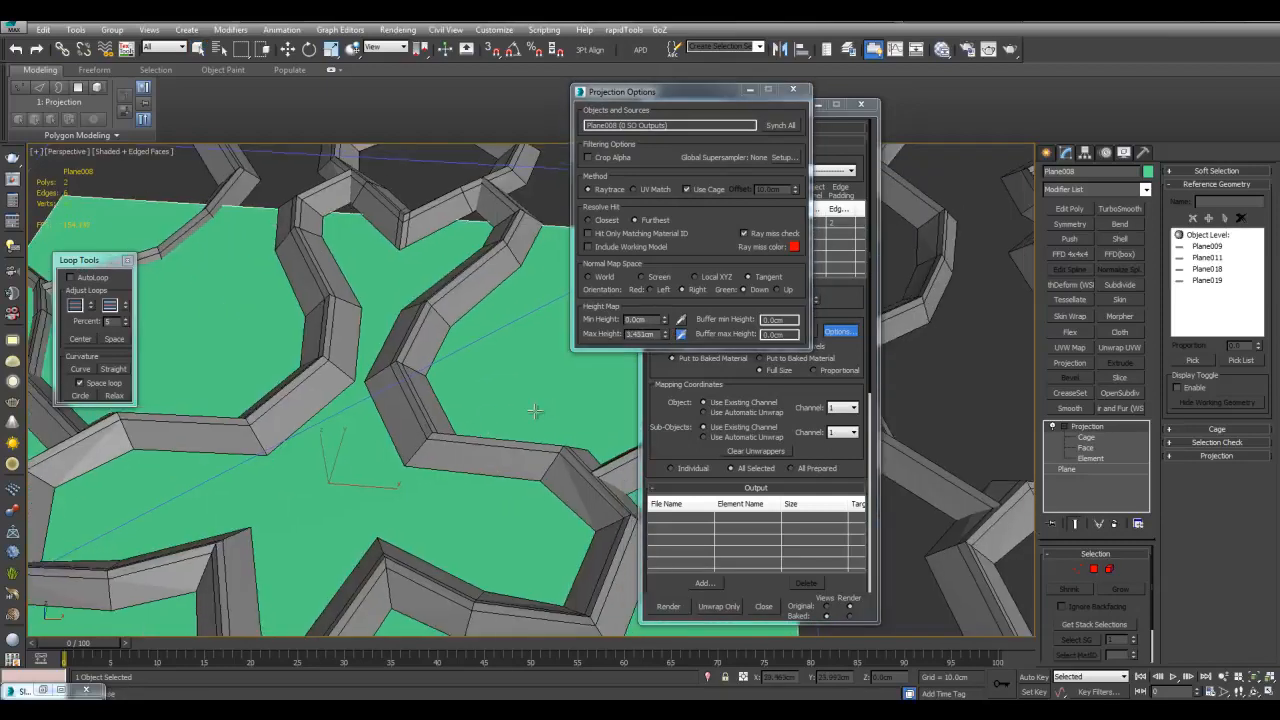
pyautogui.scroll(4, 537, 408)
pyautogui.scroll(4, 250, 395)
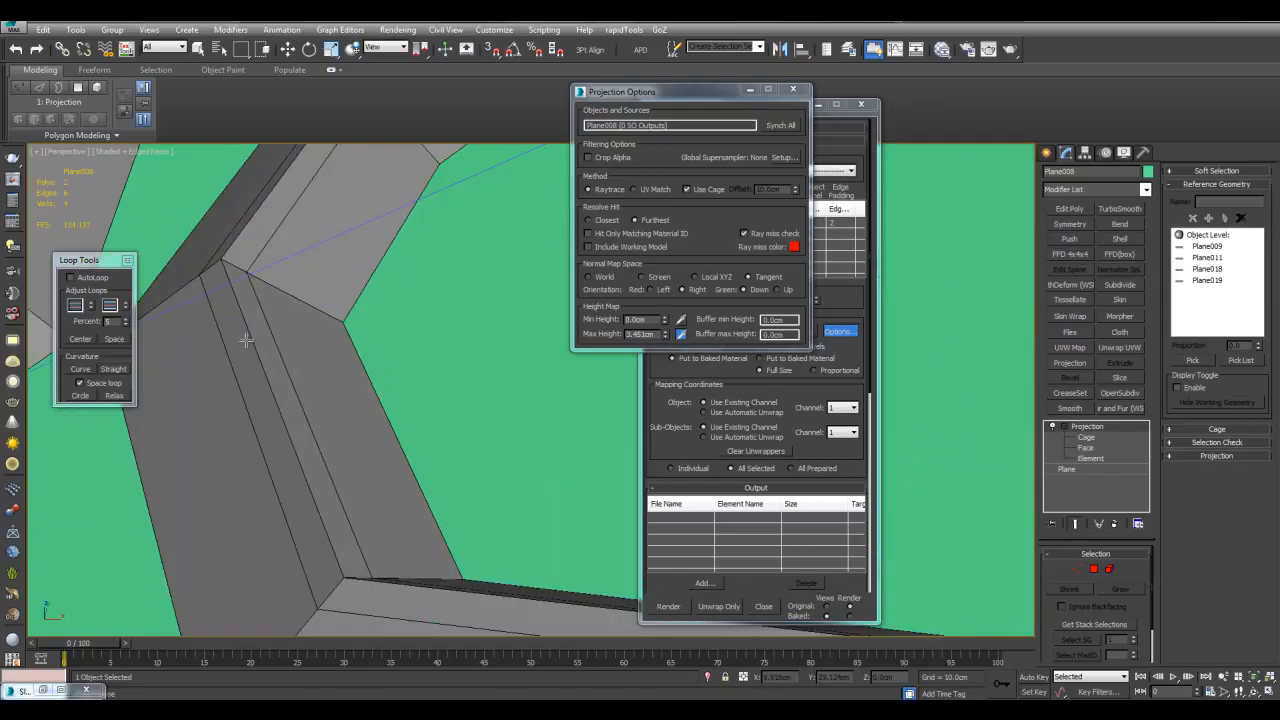
pyautogui.scroll(-4, 419, 386)
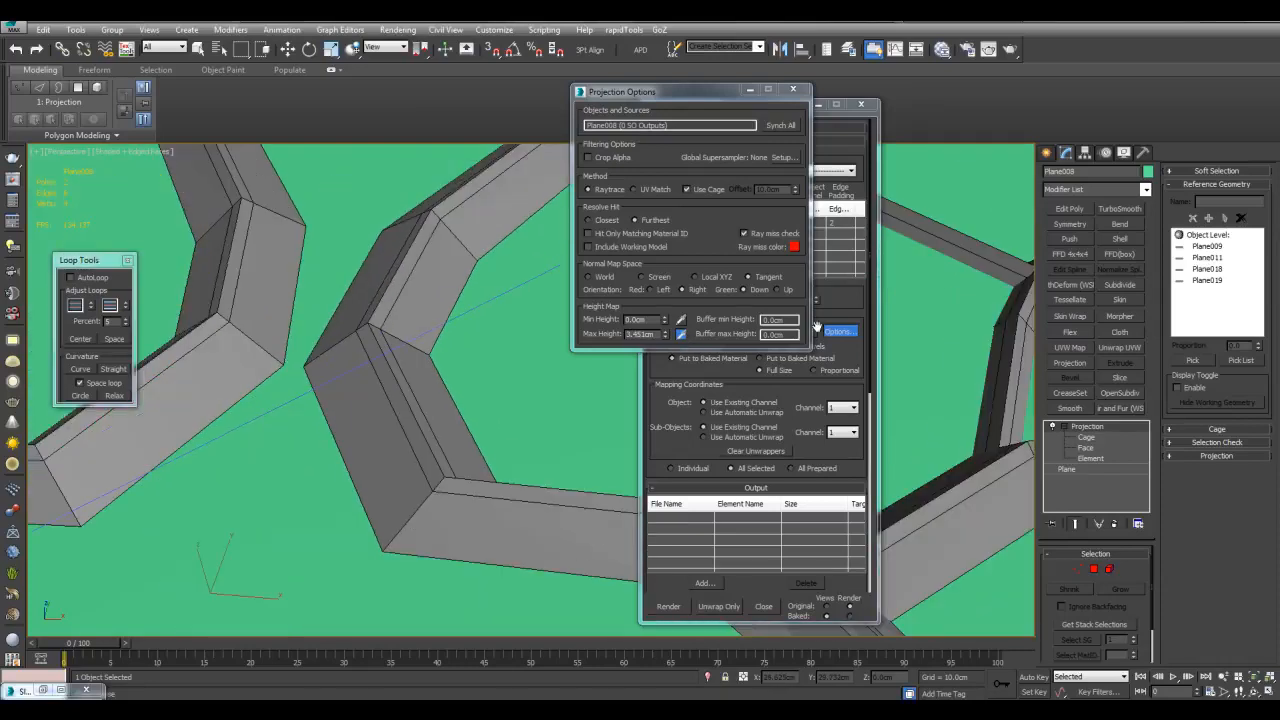
# Set the ray miss colour to black
pyautogui.click(795, 248)
pyautogui.moveTo(364, 134); pyautogui.dragTo(271, 199)
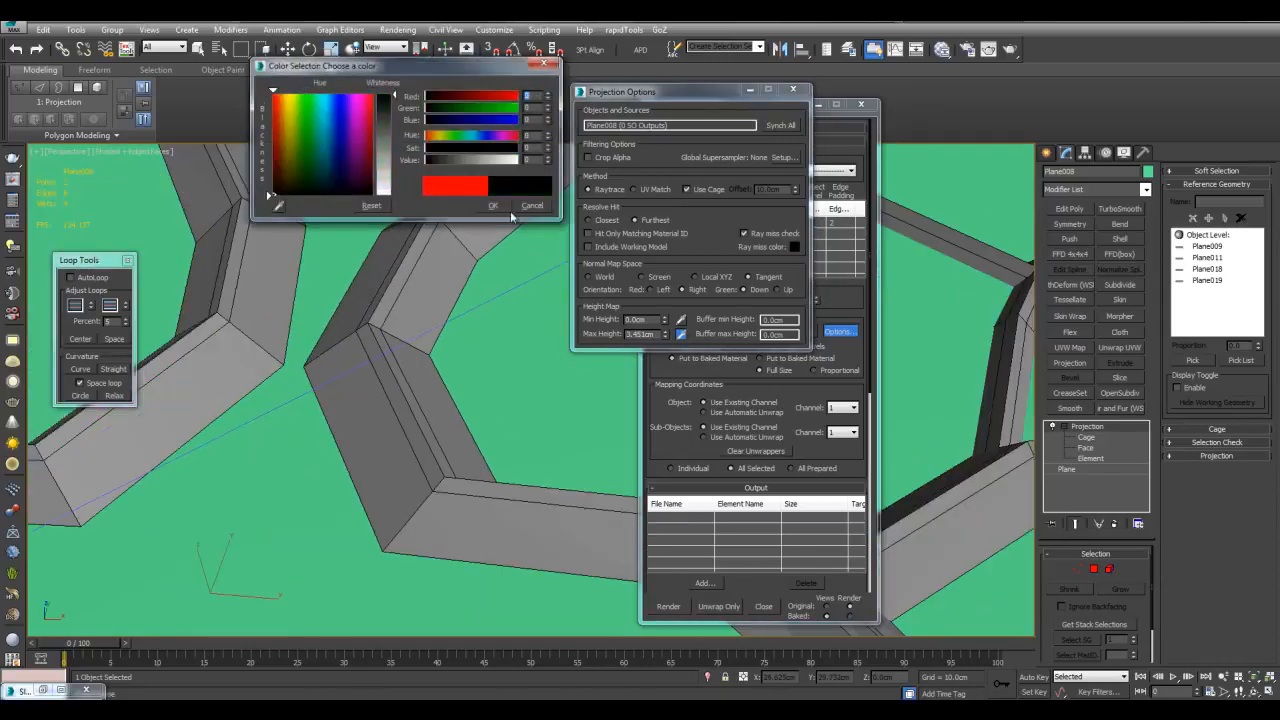
pyautogui.click(492, 206)
# Enable the Hammersley global supersampler and close both dialogs
pyautogui.click(786, 159)
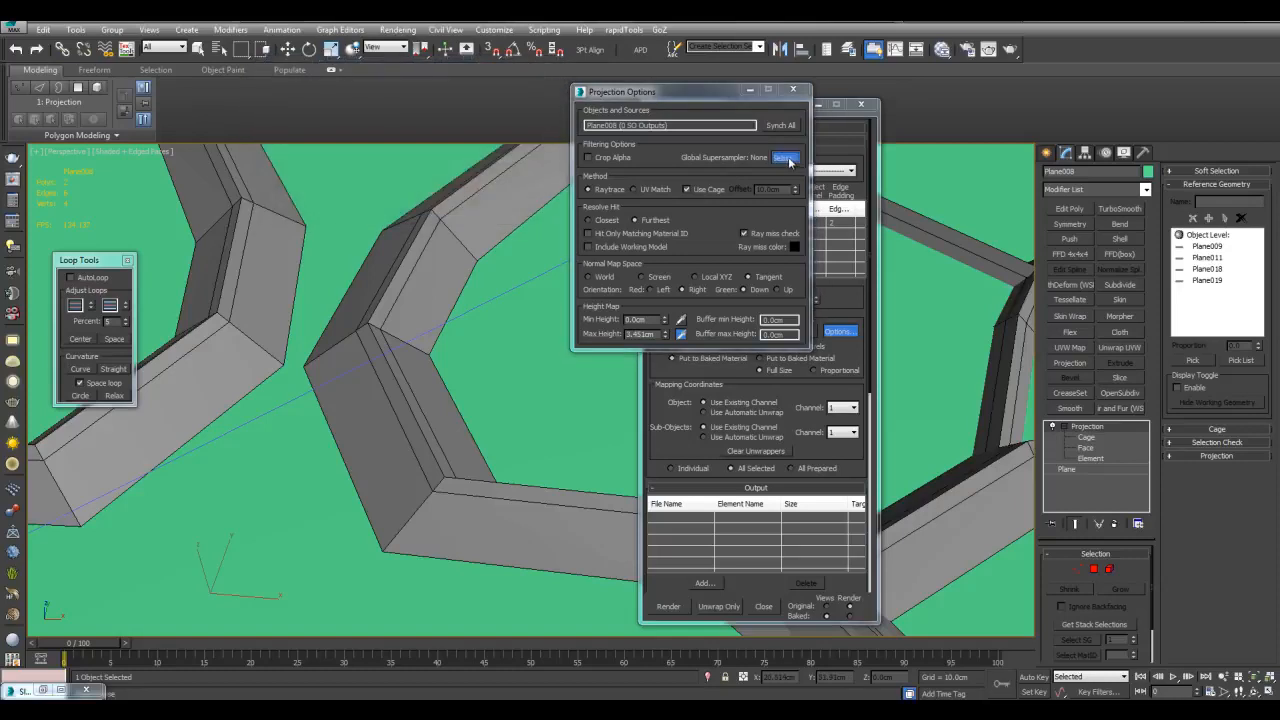
pyautogui.click(545, 484)
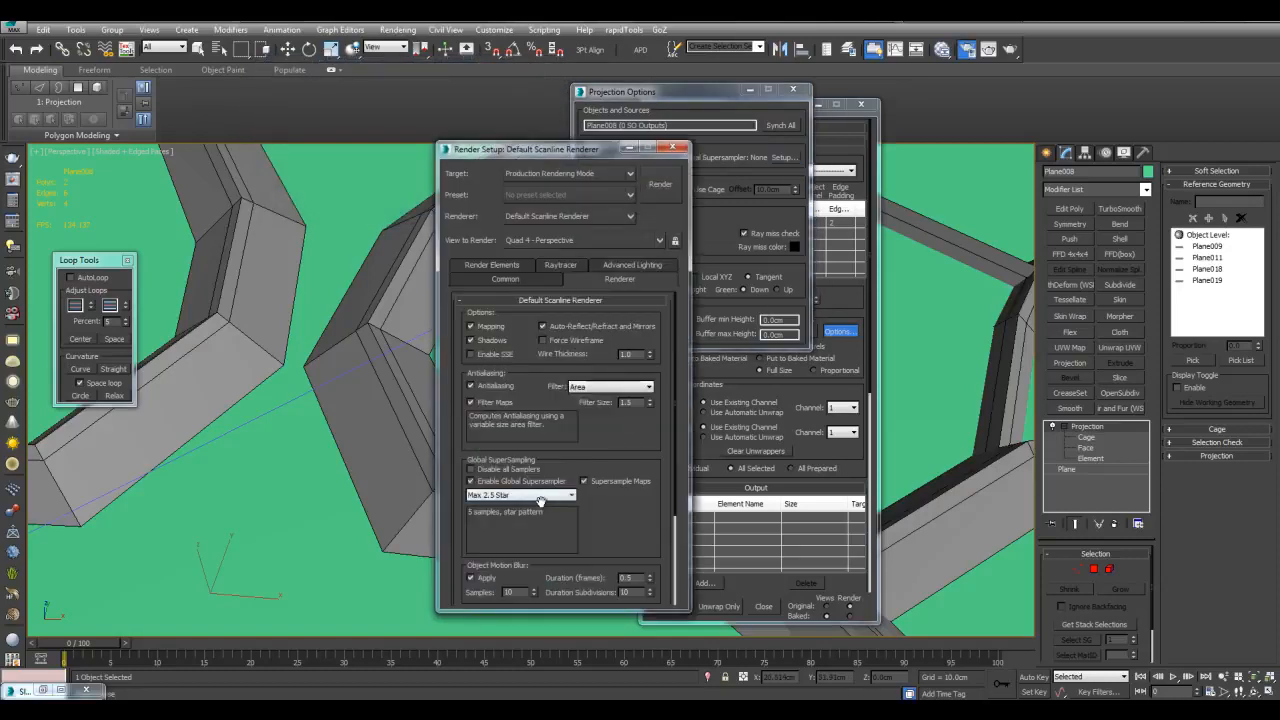
pyautogui.click(541, 497)
pyautogui.click(522, 515)
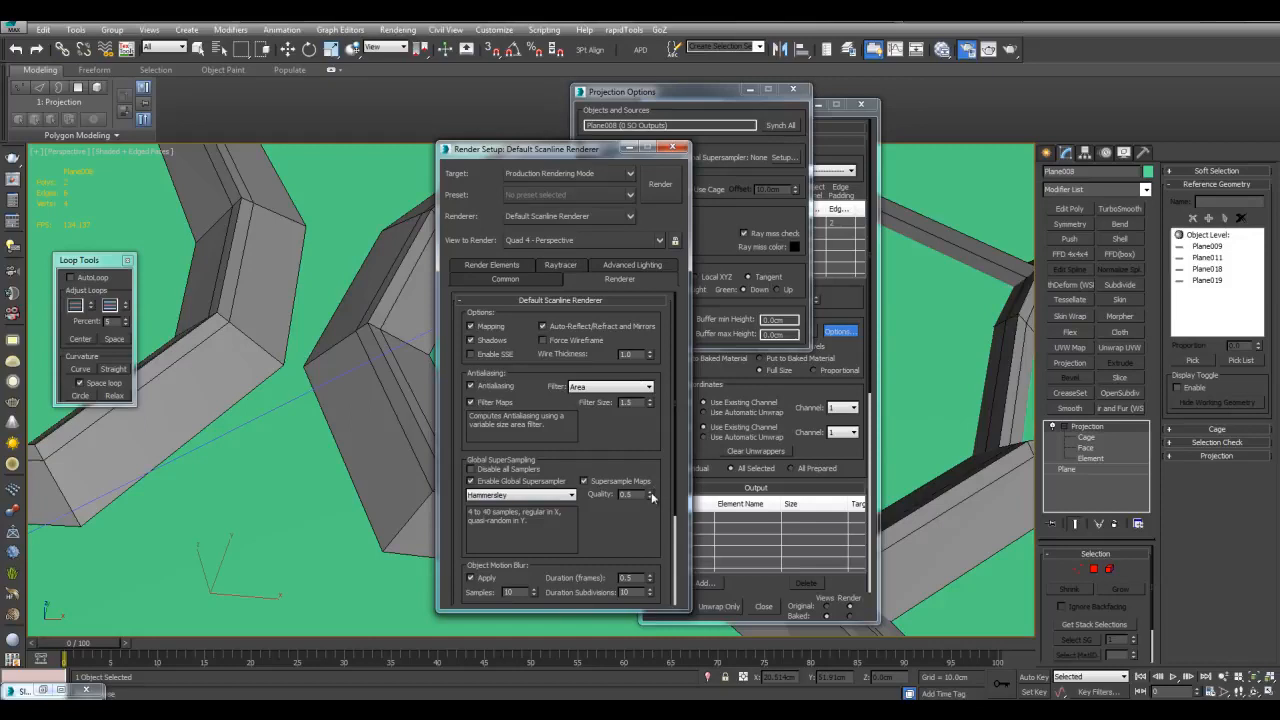
pyautogui.click(671, 148)
pyautogui.click(793, 89)
pyautogui.moveTo(806, 443); pyautogui.dragTo(810, 289)
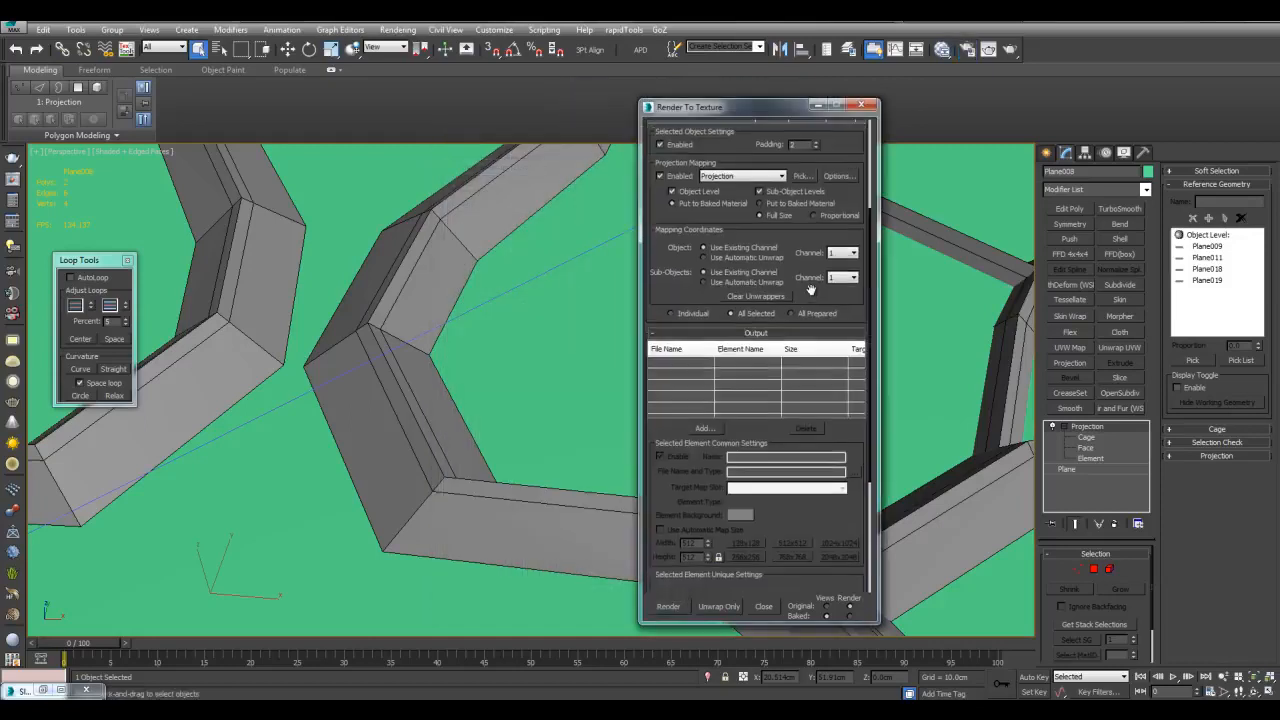
# Add a 1024x1024 HeightMap element to the Render To Texture bake and render it
pyautogui.click(704, 429)
pyautogui.click(607, 373)
pyautogui.click(616, 422)
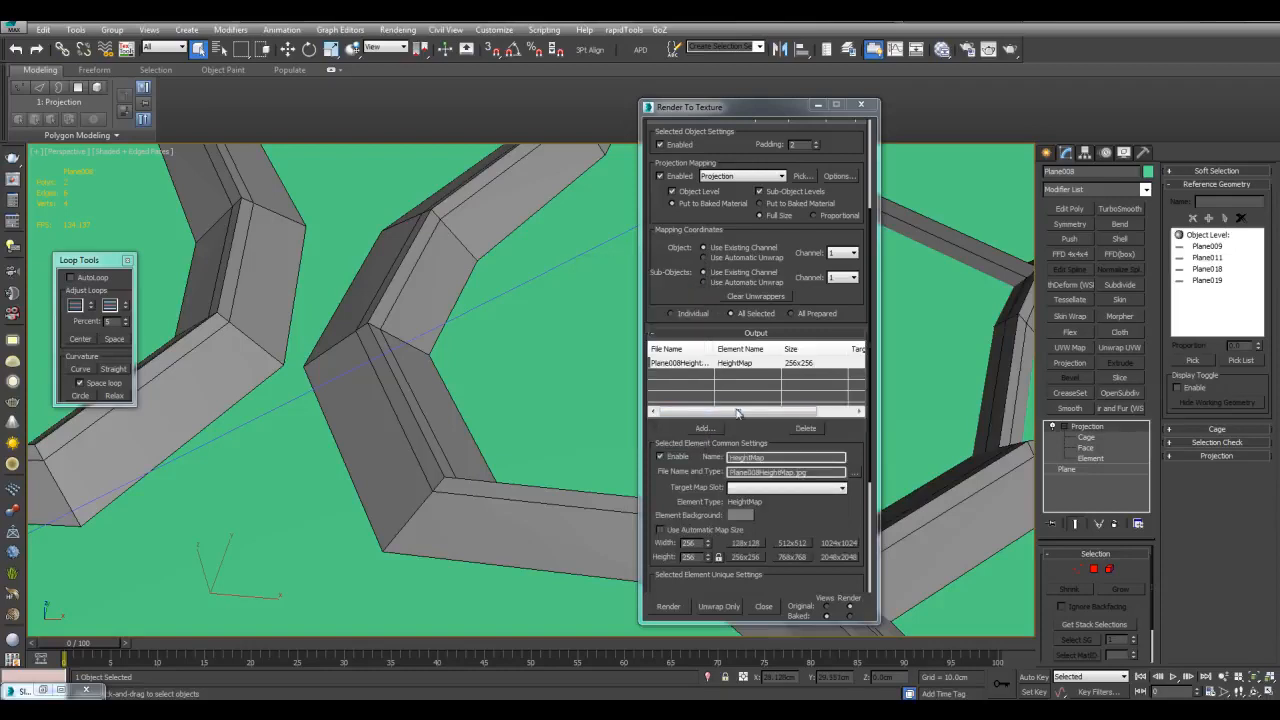
pyautogui.click(836, 542)
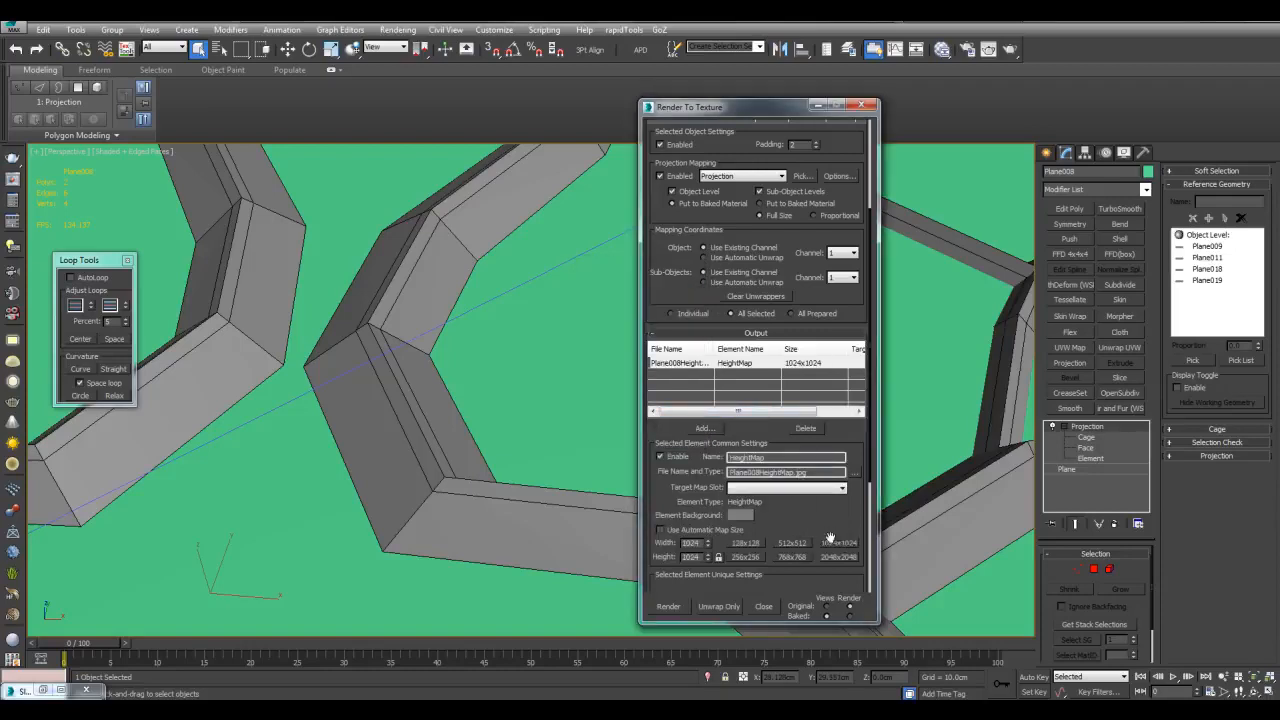
pyautogui.scroll(-1, 825, 520)
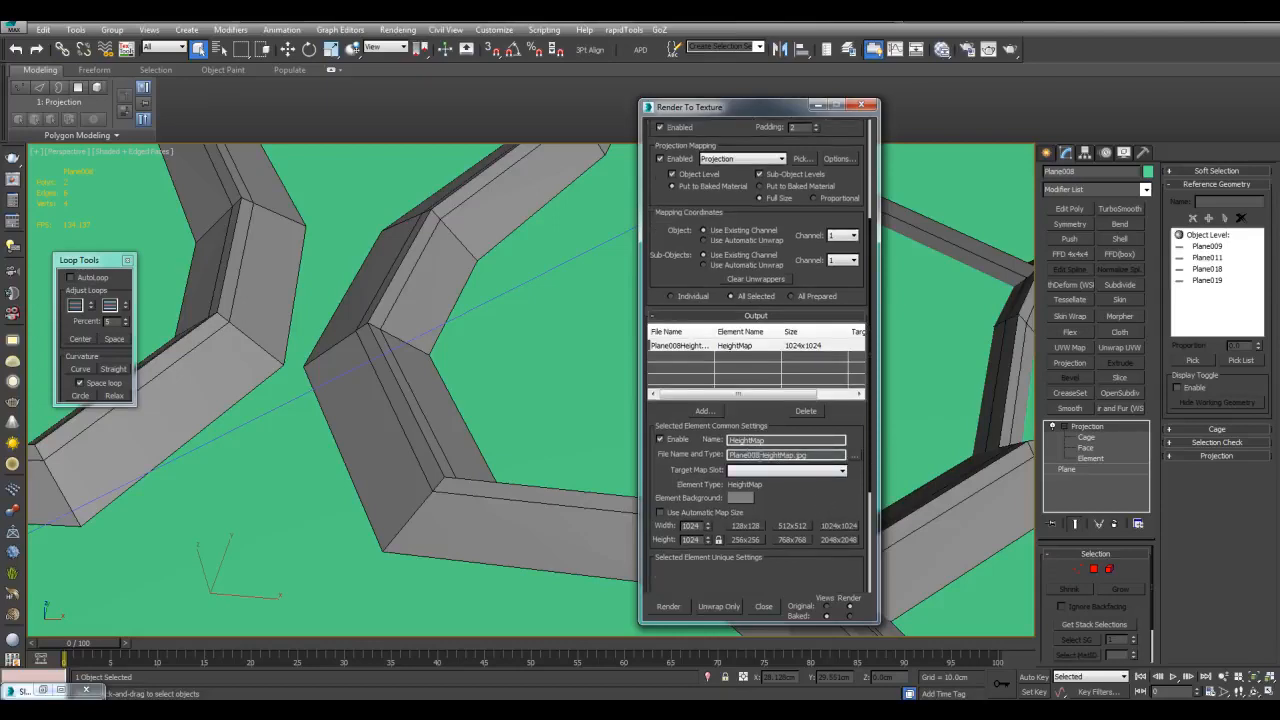
pyautogui.moveTo(780, 489); pyautogui.dragTo(806, 318)
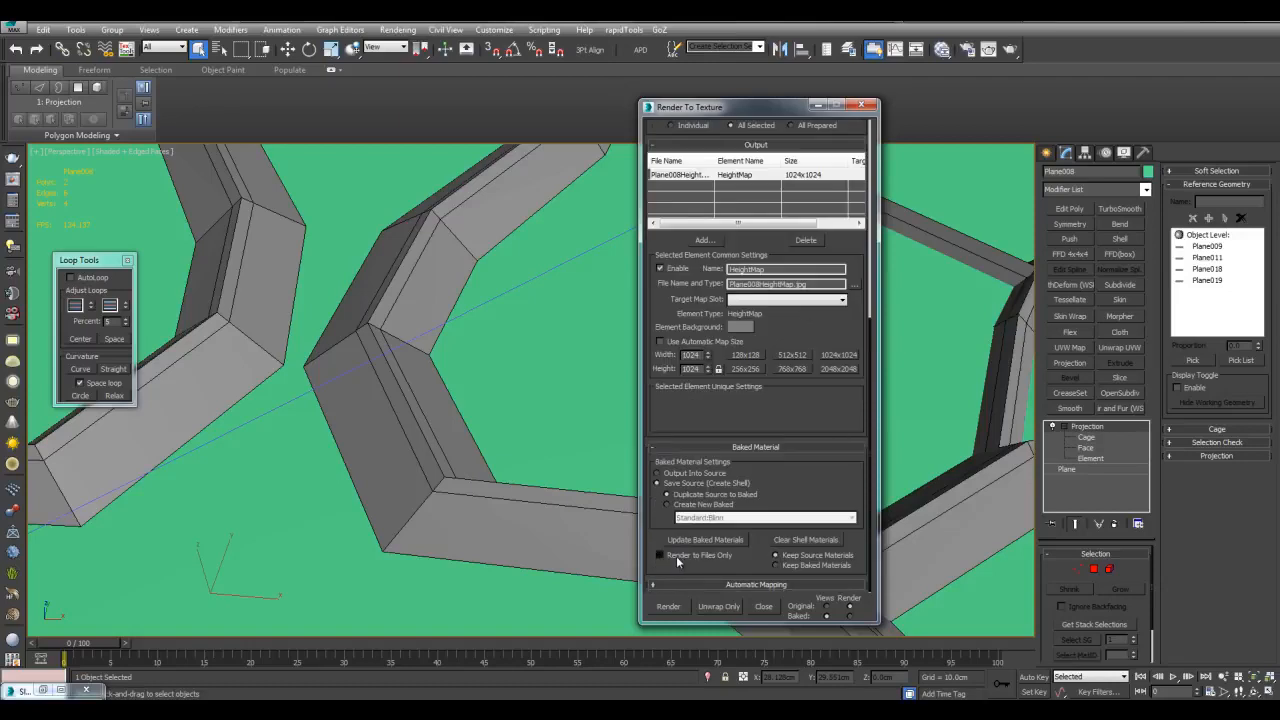
pyautogui.moveTo(816, 402); pyautogui.dragTo(811, 500)
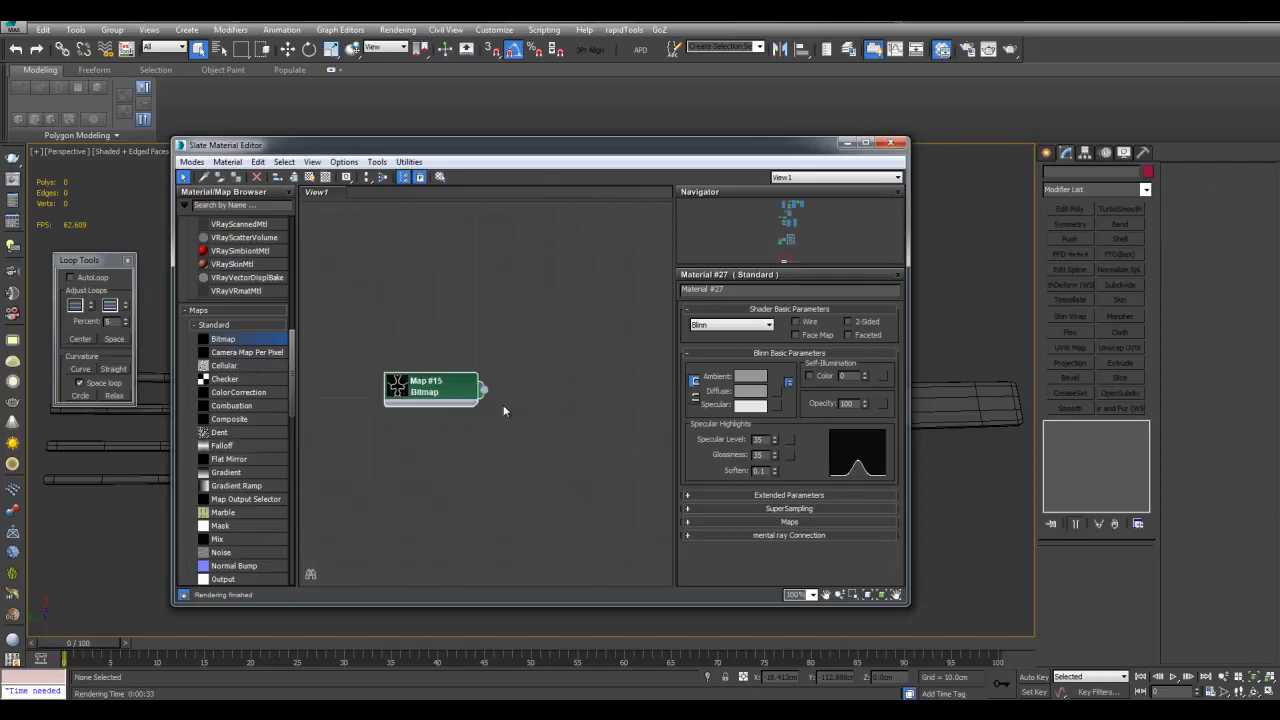
# Inspect the Map #15 bitmap and preview its displace2.jpg image
pyautogui.doubleClick(456, 389)
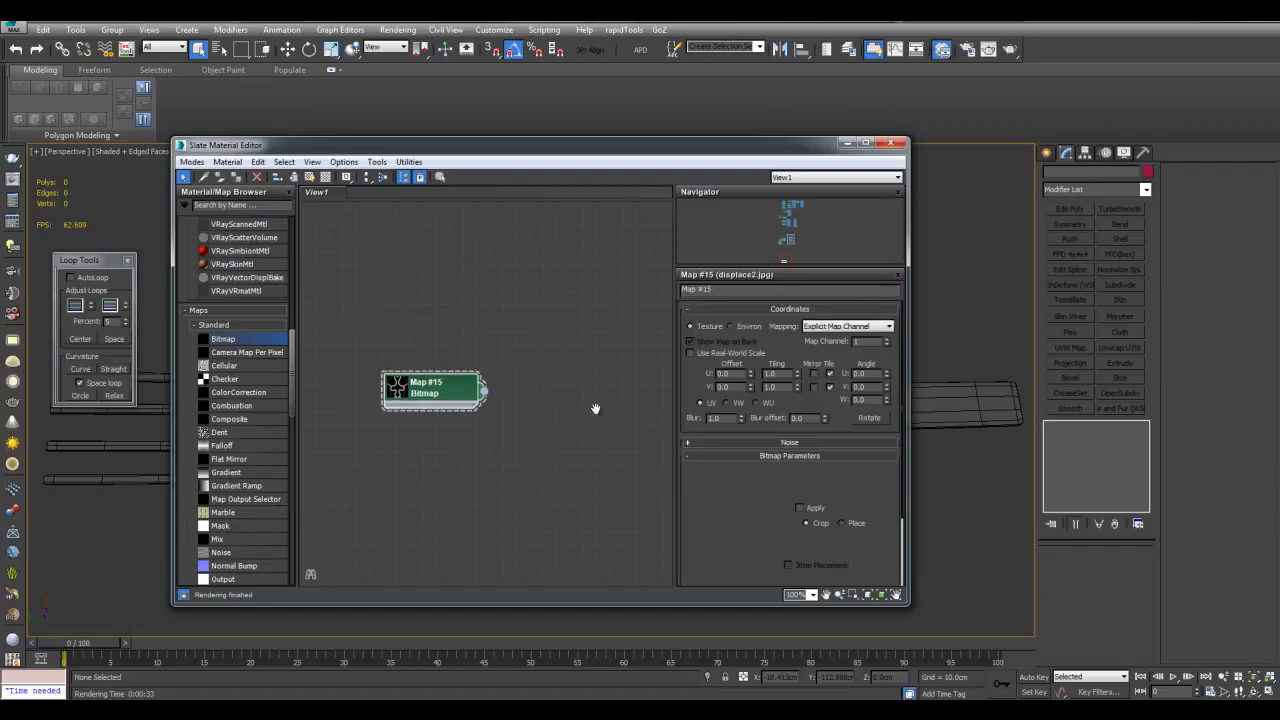
pyautogui.click(860, 508)
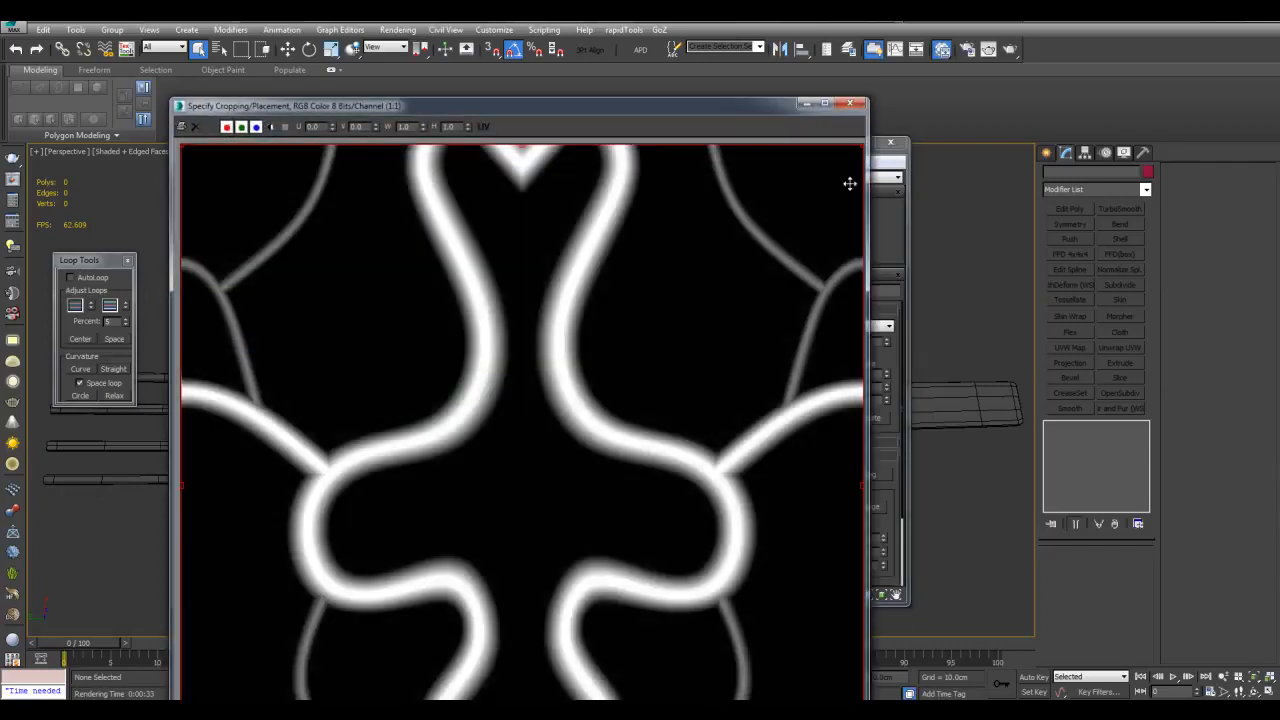
pyautogui.click(852, 104)
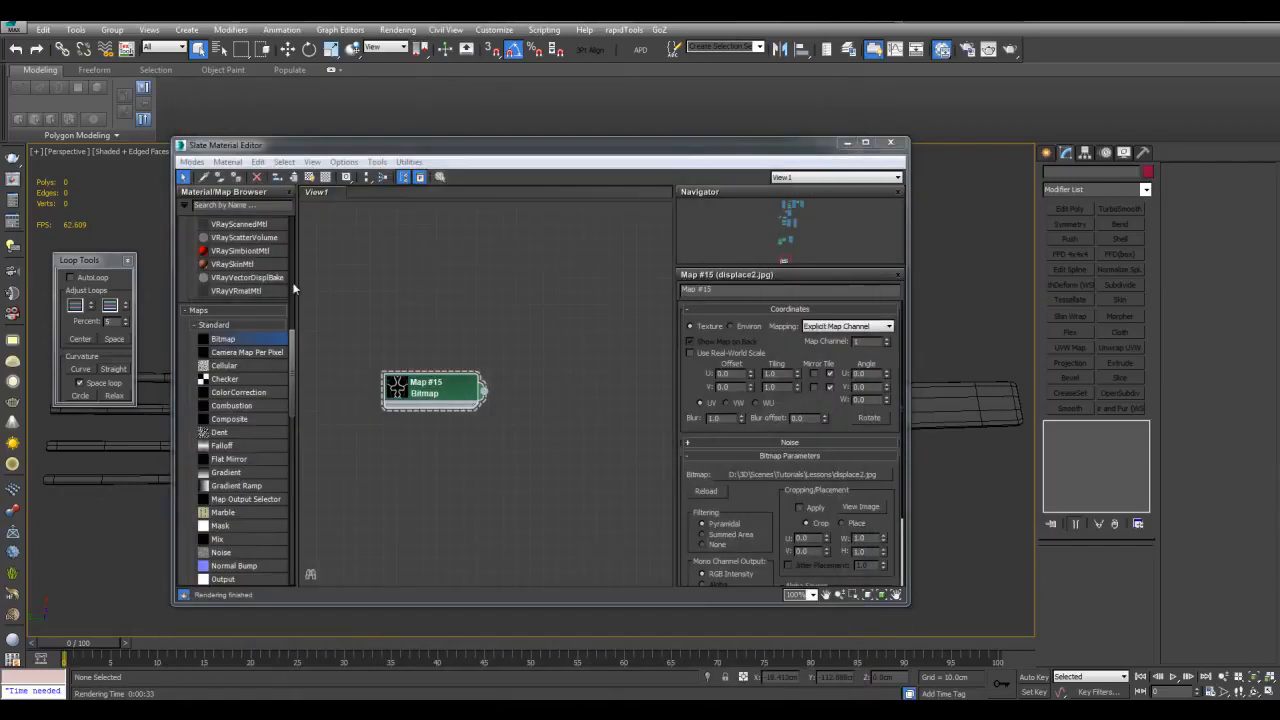
# Add a VRayMtl node to the right of Map #15 and open its parameters
pyautogui.click(253, 278)
pyautogui.scroll(4, 253, 283)
pyautogui.doubleClick(238, 355)
pyautogui.moveTo(587, 297); pyautogui.dragTo(523, 319, button='middle')
pyautogui.moveTo(411, 291); pyautogui.dragTo(518, 293)
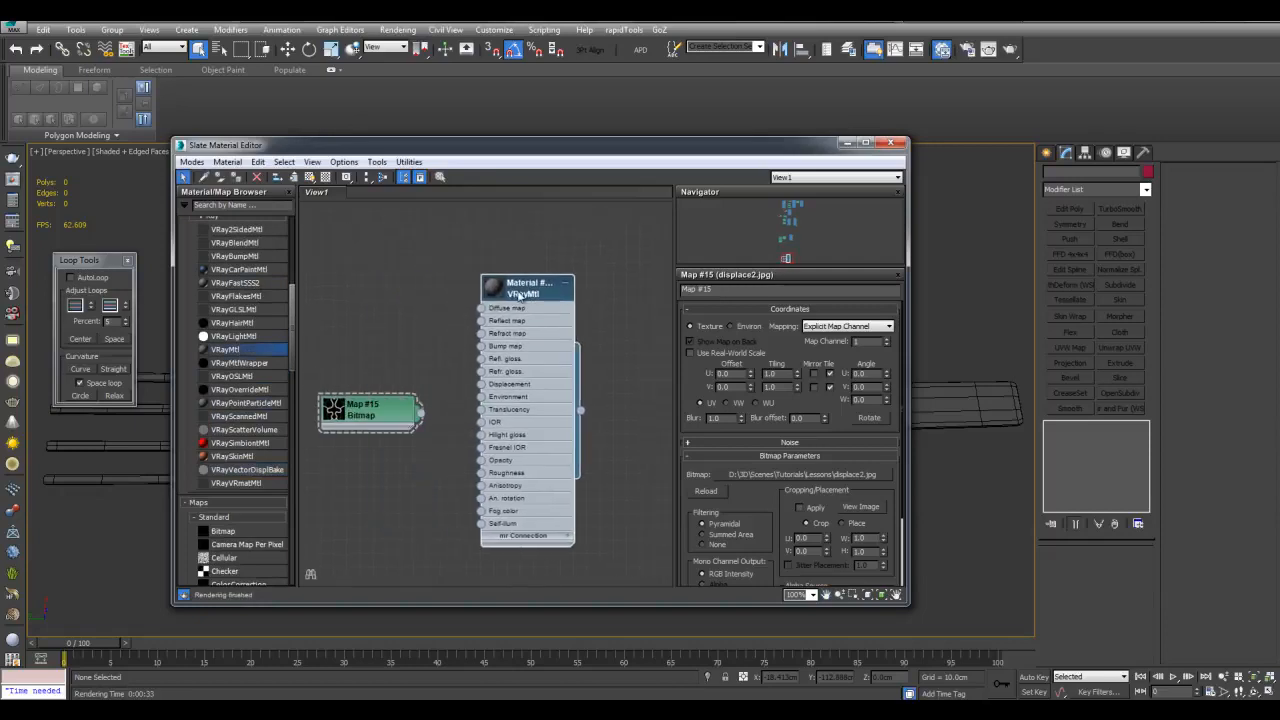
pyautogui.doubleClick(518, 296)
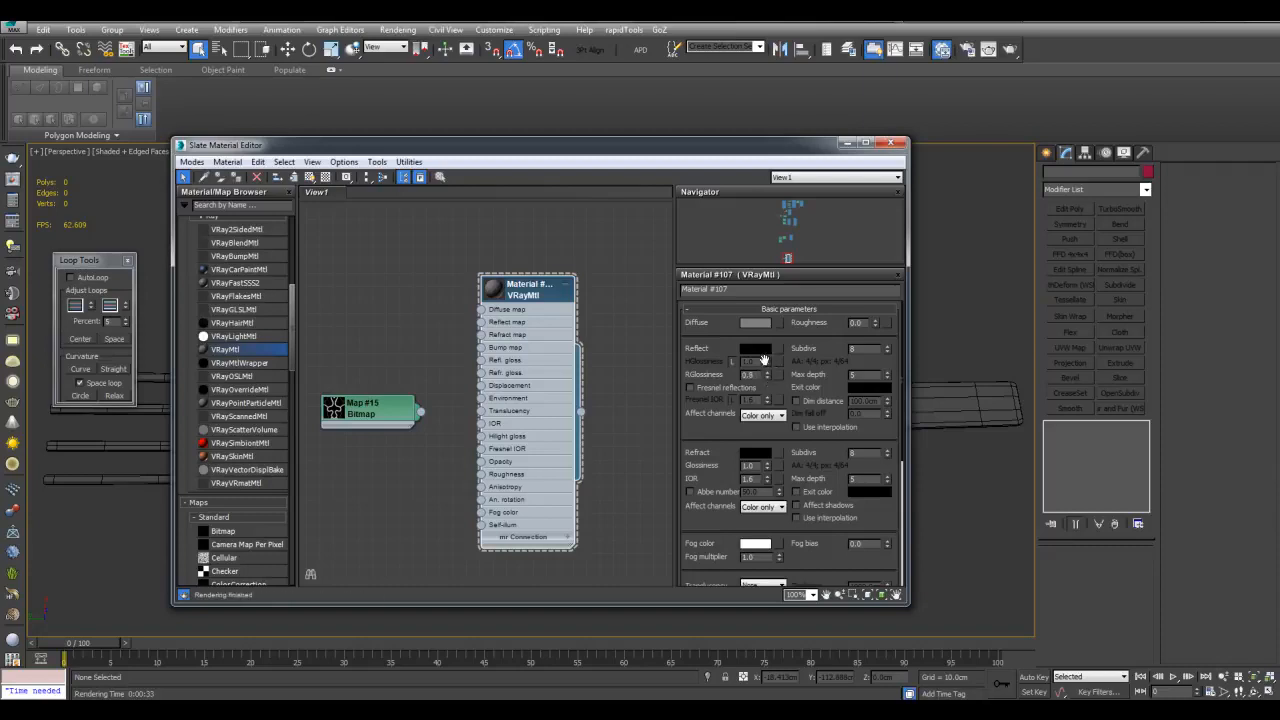
# Set the VRayMtl Reflect colour to grey 132 and Diffuse to grey 77
pyautogui.click(764, 350)
pyautogui.click(470, 160)
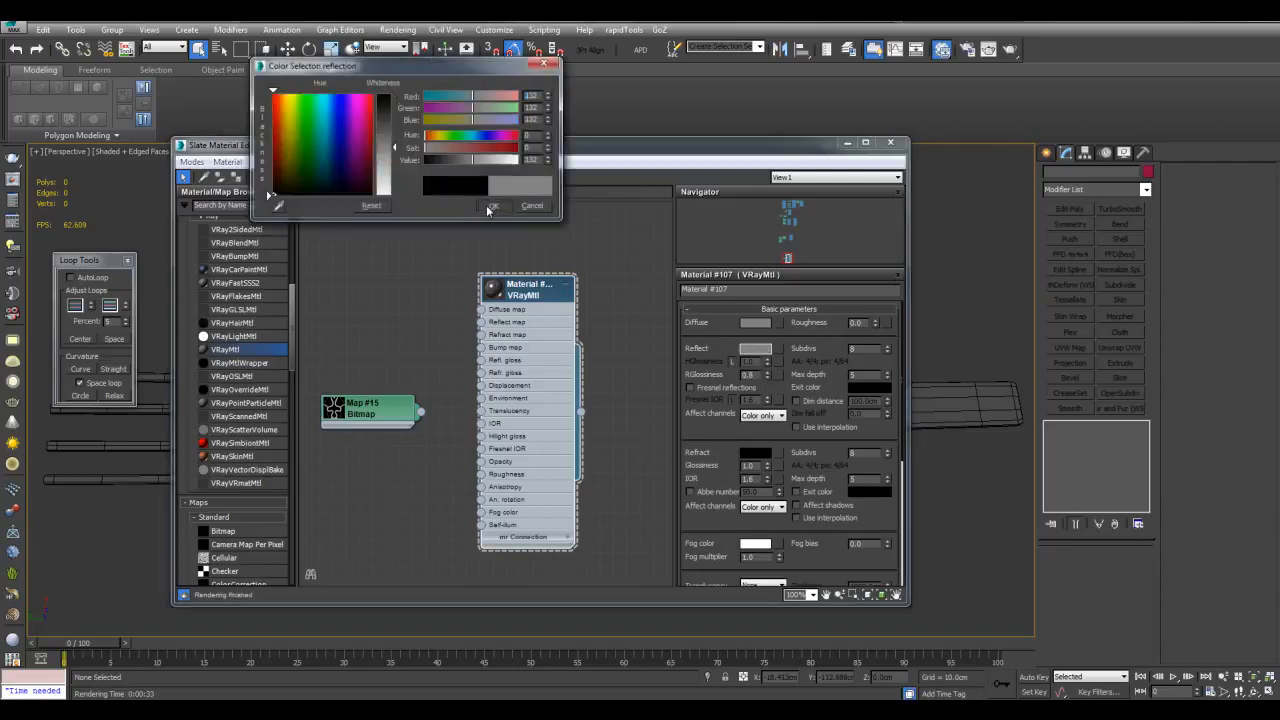
pyautogui.click(491, 206)
pyautogui.click(764, 325)
pyautogui.click(451, 158)
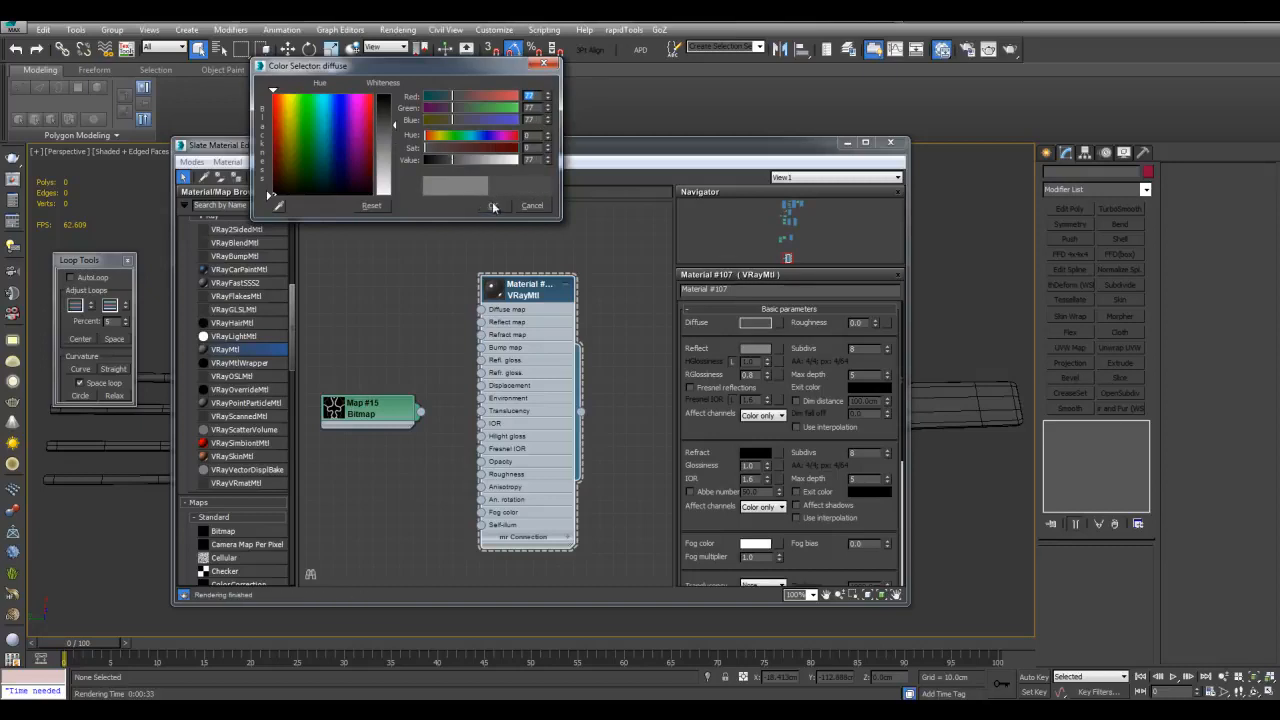
pyautogui.click(486, 199)
# Wire Map #15 into the Diffuse map and show its texture on the fork in the viewport
pyautogui.moveTo(454, 321); pyautogui.dragTo(587, 349, button='middle')
pyautogui.moveTo(521, 441); pyautogui.dragTo(454, 374)
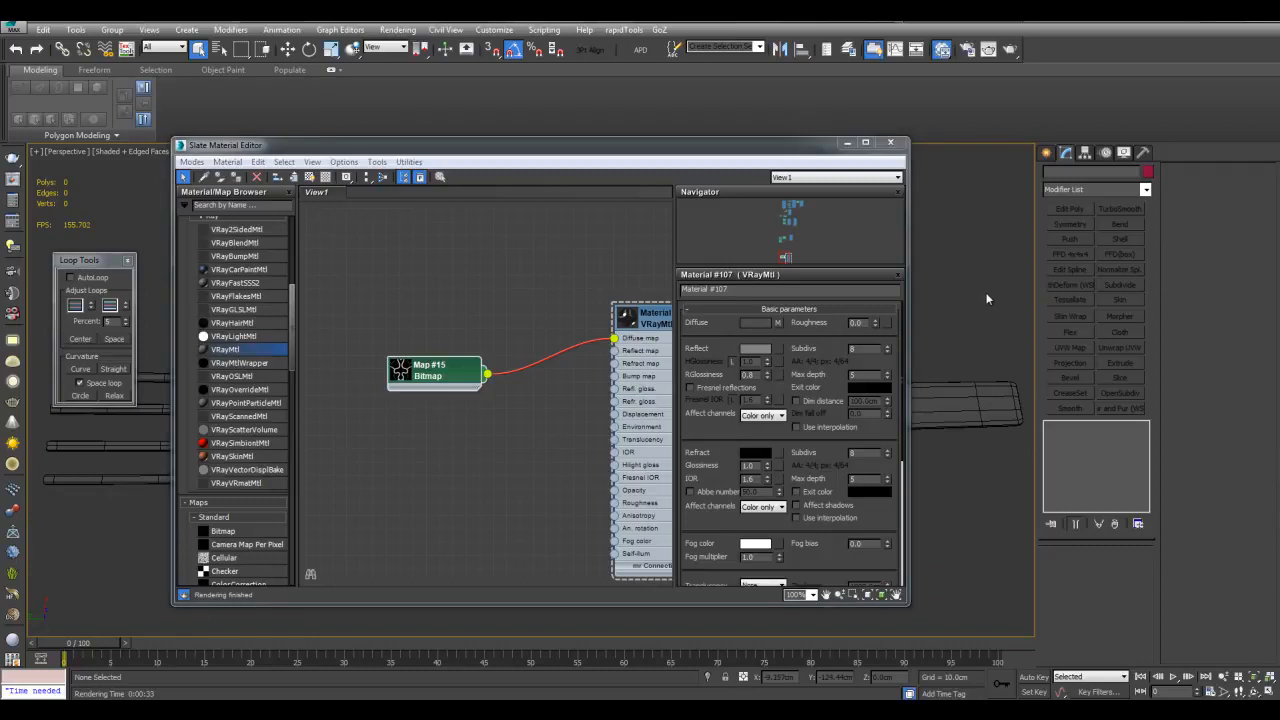
pyautogui.moveTo(806, 146); pyautogui.dragTo(829, 492)
pyautogui.scroll(-5, 835, 394)
pyautogui.keyDown('alt'); pyautogui.moveTo(823, 446); pyautogui.dragTo(714, 394, button='middle'); pyautogui.keyUp('alt')
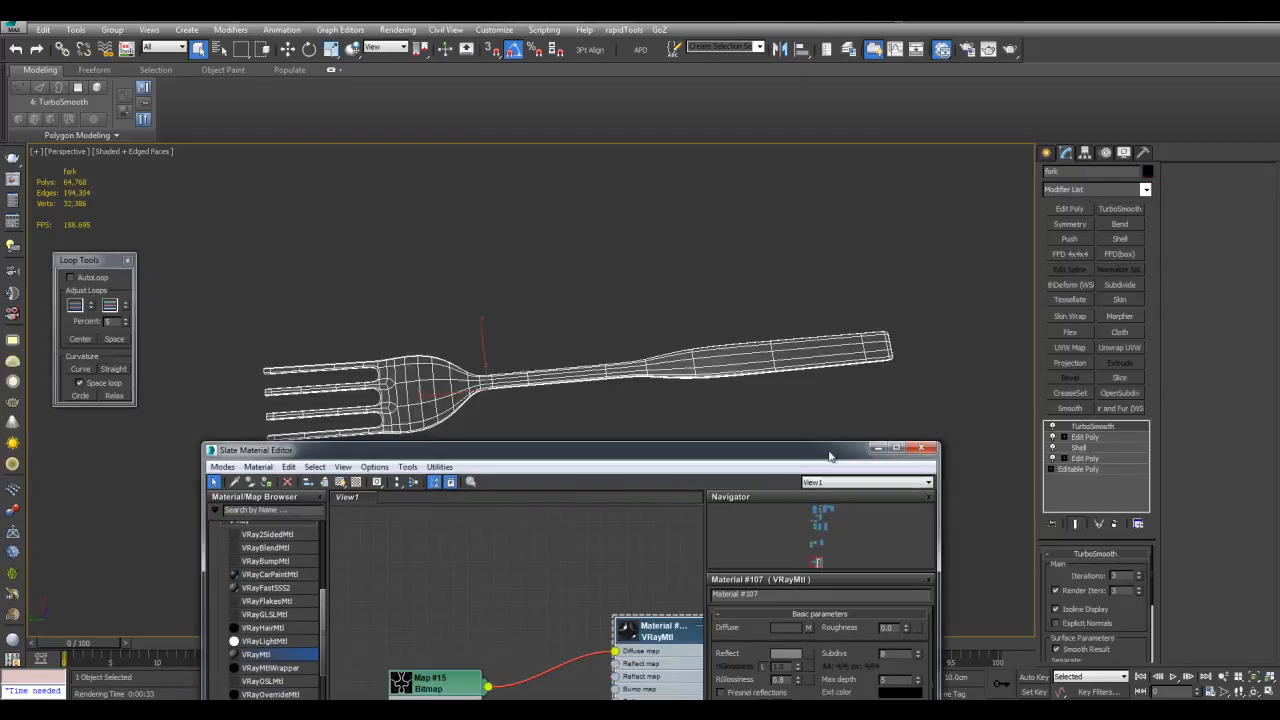
pyautogui.moveTo(829, 456); pyautogui.dragTo(835, 184)
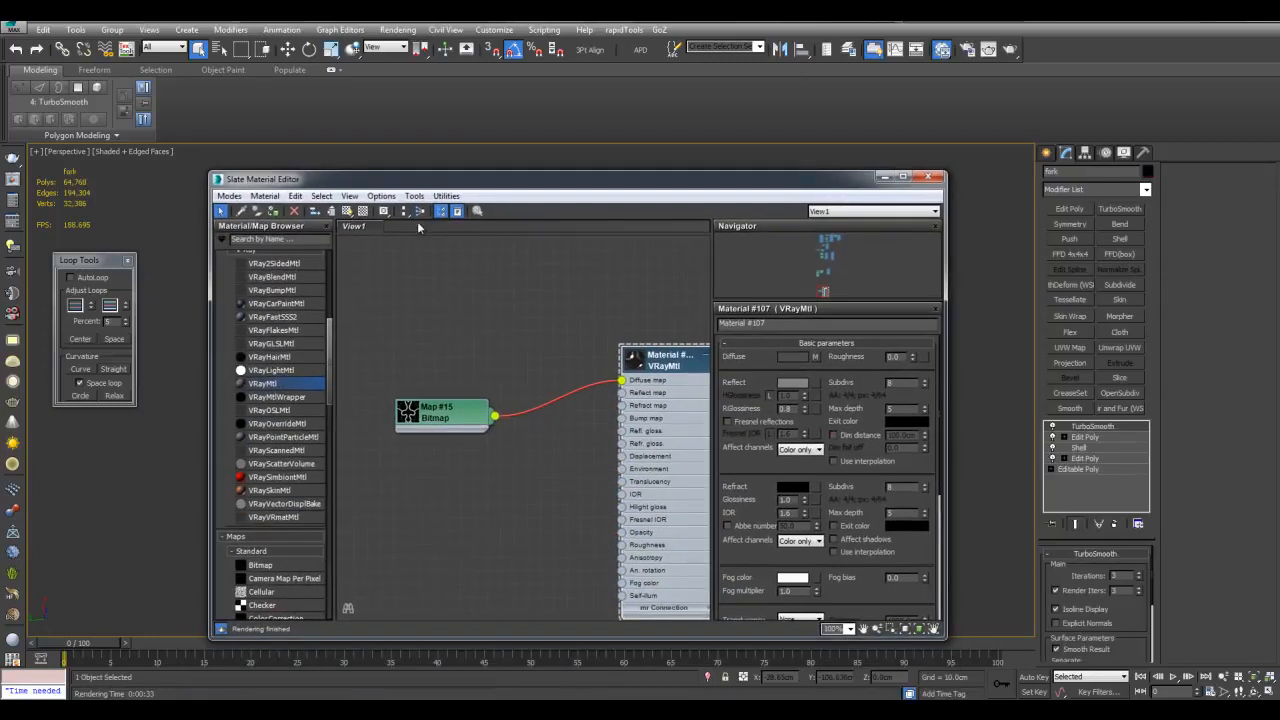
pyautogui.moveTo(482, 338); pyautogui.dragTo(511, 334, button='middle')
pyautogui.scroll(-1, 511, 334)
pyautogui.scroll(2, 480, 334)
pyautogui.click(473, 426)
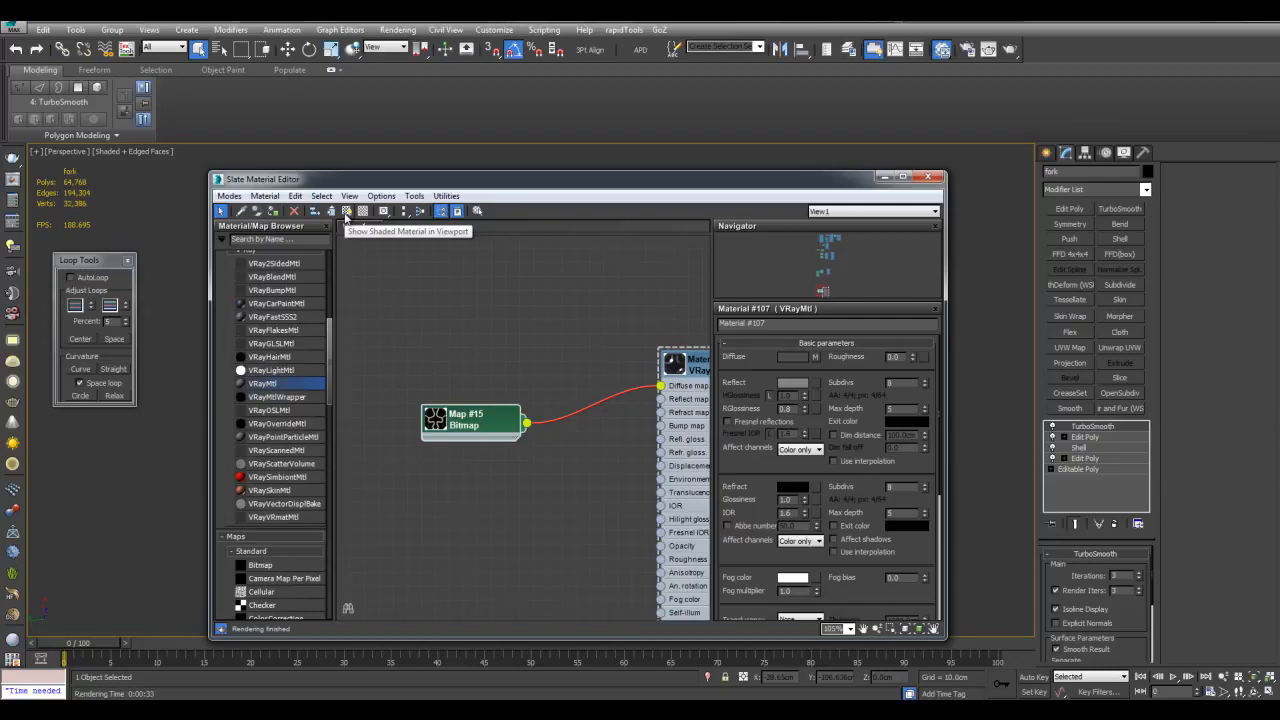
pyautogui.click(346, 212)
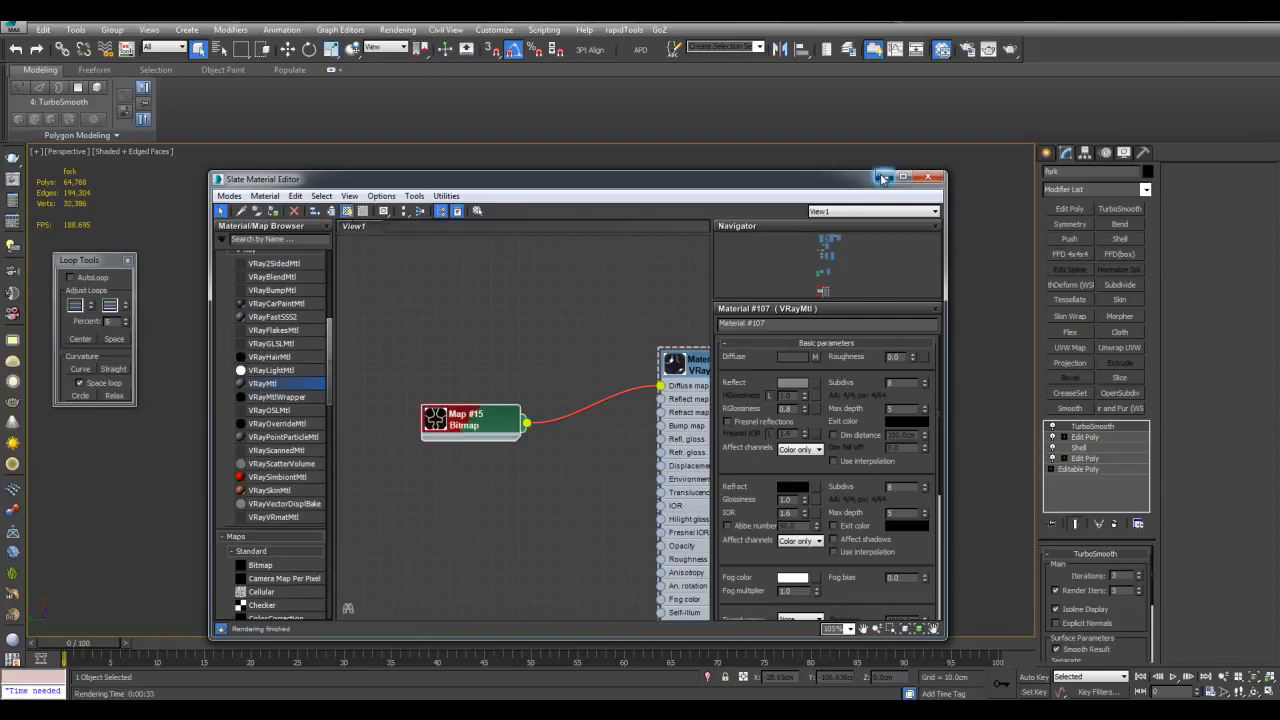
# Minimize the Slate editor and toggle the fork's edged-faces display with F4
pyautogui.click(883, 178)
pyautogui.scroll(3, 763, 299)
pyautogui.press('F4')
pyautogui.moveTo(763, 299); pyautogui.dragTo(757, 375, button='middle')
pyautogui.scroll(-3, 796, 404)
pyautogui.press('F4')
pyautogui.press('F4')
pyautogui.scroll(4, 783, 380)
pyautogui.scroll(-2, 717, 380)
pyautogui.press('F4')
# Add a UVW Map modifier above the upper Edit Poly with Map Channel 2
pyautogui.click(1084, 437)
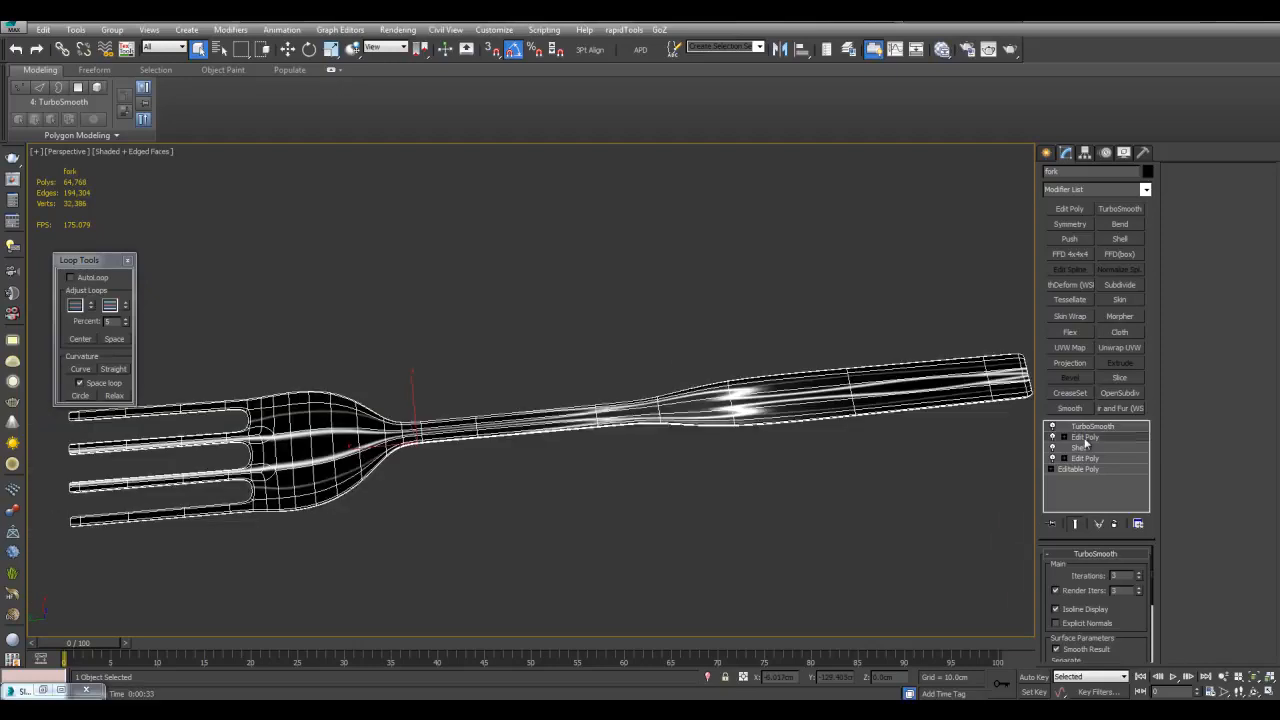
pyautogui.click(1063, 349)
pyautogui.moveTo(946, 357); pyautogui.dragTo(866, 371, button='middle')
pyautogui.scroll(-3, 826, 534)
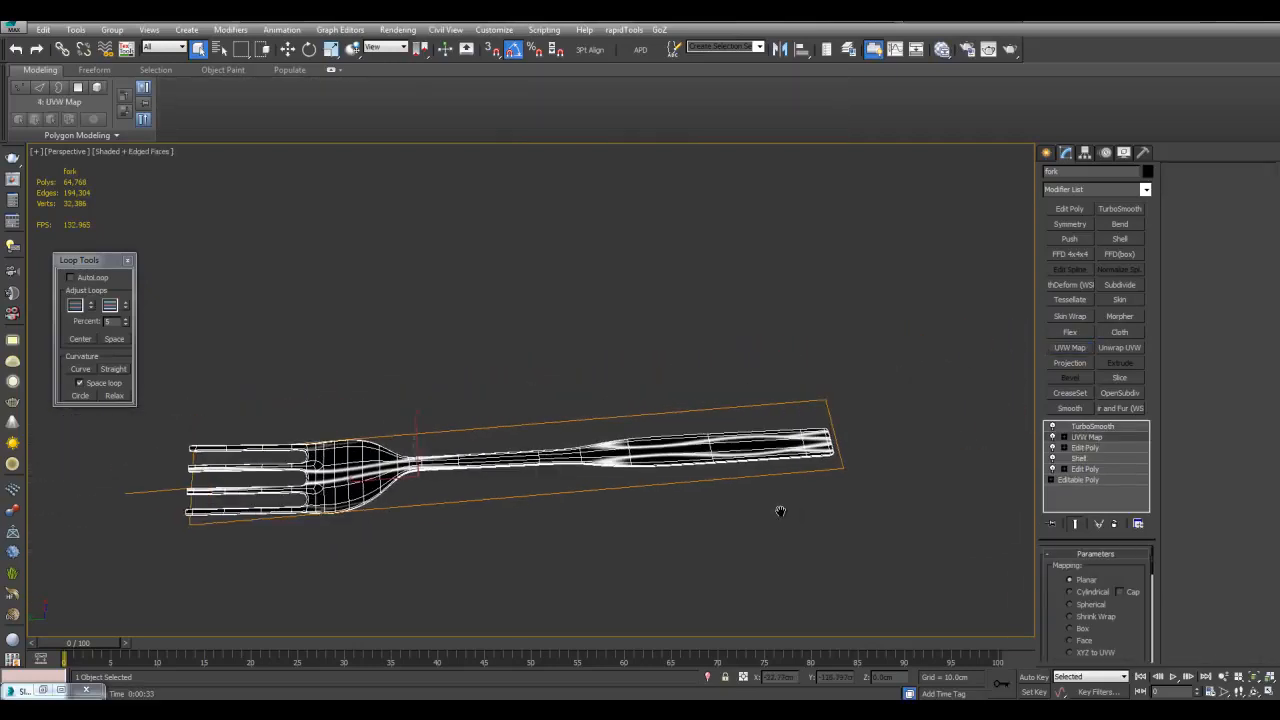
pyautogui.moveTo(785, 498)
pyautogui.mouseDown(button='middle')
pyautogui.moveTo(791, 518)
pyautogui.moveTo(786, 495)
pyautogui.mouseUp(button='middle')
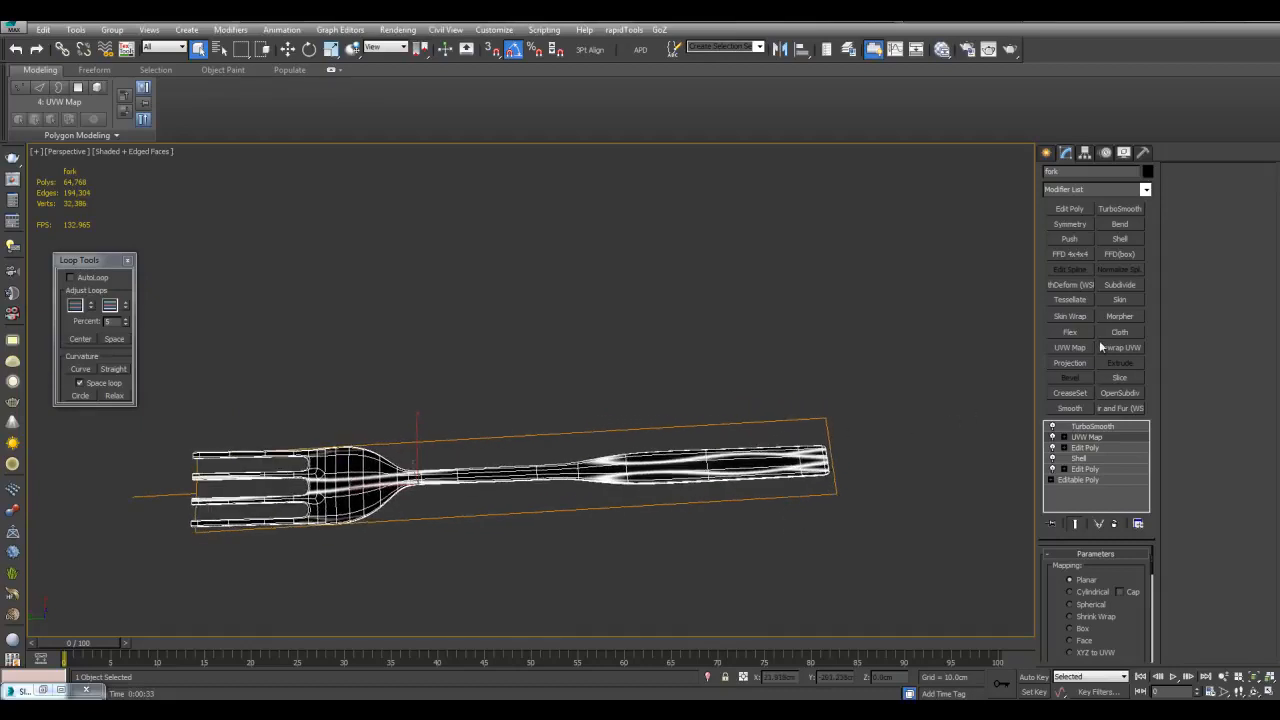
pyautogui.moveTo(1153, 559); pyautogui.dragTo(1150, 606)
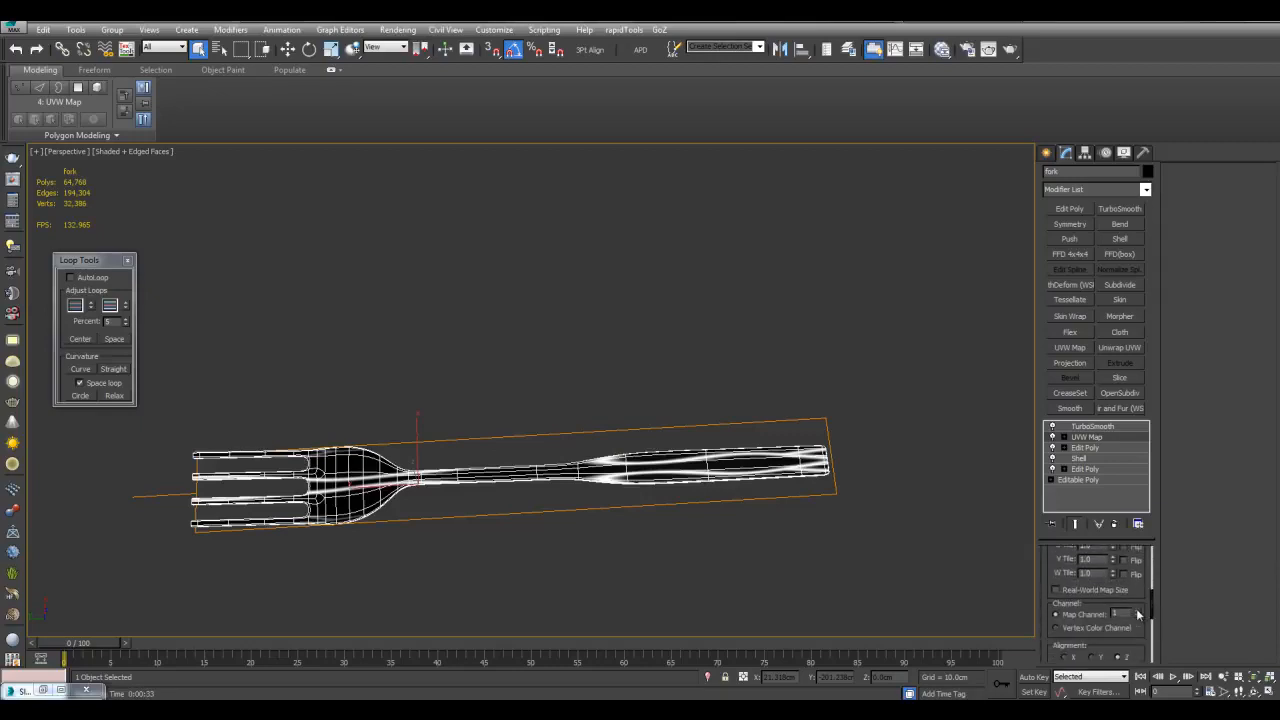
pyautogui.click(1137, 610)
pyautogui.scroll(3, 814, 386)
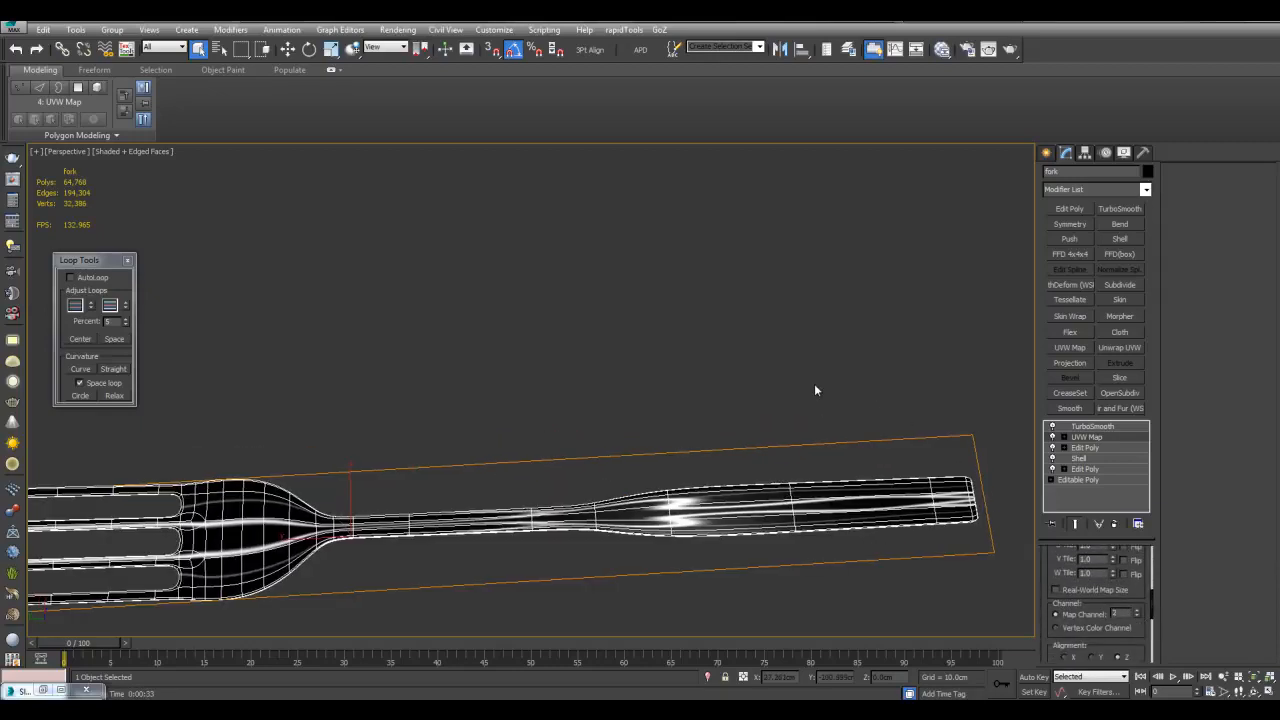
# Check Map #15's settings, close the material editor and show the fork shaded without edges
pyautogui.press('m')
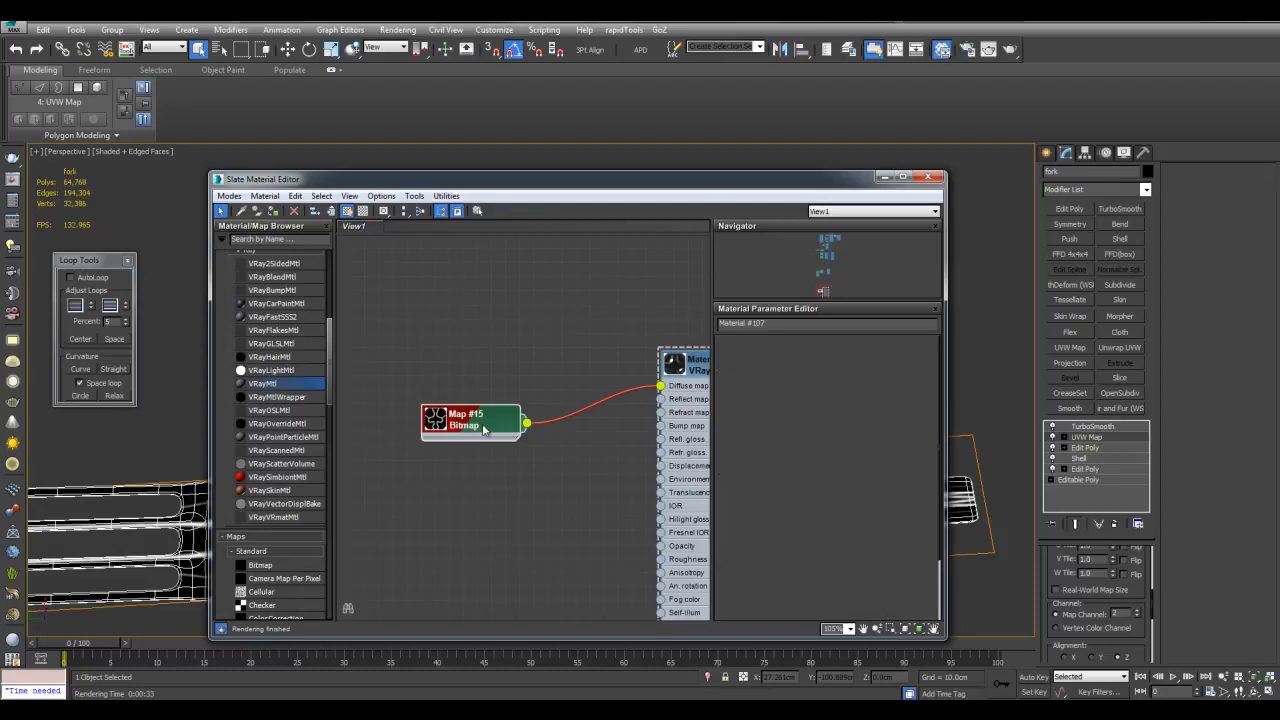
pyautogui.doubleClick(483, 428)
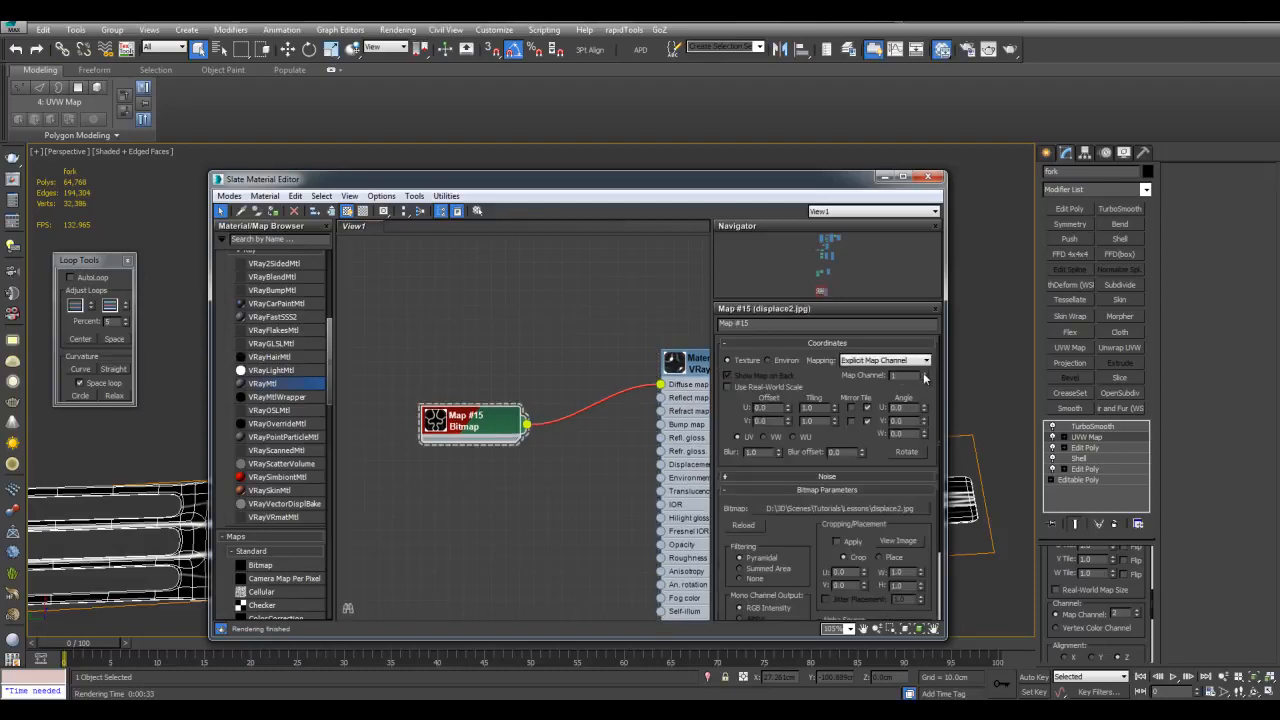
pyautogui.click(884, 177)
pyautogui.press('F4')
pyautogui.scroll(-3, 651, 349)
pyautogui.scroll(5, 663, 360)
pyautogui.scroll(-3, 748, 412)
# Enter the UVW Map gizmo and try rotating it along the fork, undoing the attempt
pyautogui.click(1065, 437)
pyautogui.click(1086, 447)
pyautogui.press('r')
pyautogui.press('w')
pyautogui.moveTo(536, 429)
pyautogui.mouseDown()
pyautogui.moveTo(543, 490)
pyautogui.moveTo(537, 421)
pyautogui.moveTo(549, 397)
pyautogui.moveTo(555, 414)
pyautogui.mouseUp()
pyautogui.rightClick(537, 421)
pyautogui.press('e')
pyautogui.keyDown('alt'); pyautogui.moveTo(761, 488); pyautogui.dragTo(709, 363, button='middle'); pyautogui.keyUp('alt')
pyautogui.moveTo(546, 386); pyautogui.dragTo(600, 439, button='middle')
pyautogui.hotkey('ctrl', 'z')
# Scale the gizmo down, slide it along the handle, and stretch the pattern lengthwise to 34%
pyautogui.press('r')
pyautogui.moveTo(507, 459); pyautogui.dragTo(607, 471)
pyautogui.keyDown('alt'); pyautogui.moveTo(562, 453); pyautogui.dragTo(552, 475, button='middle'); pyautogui.keyUp('alt')
pyautogui.press('w')
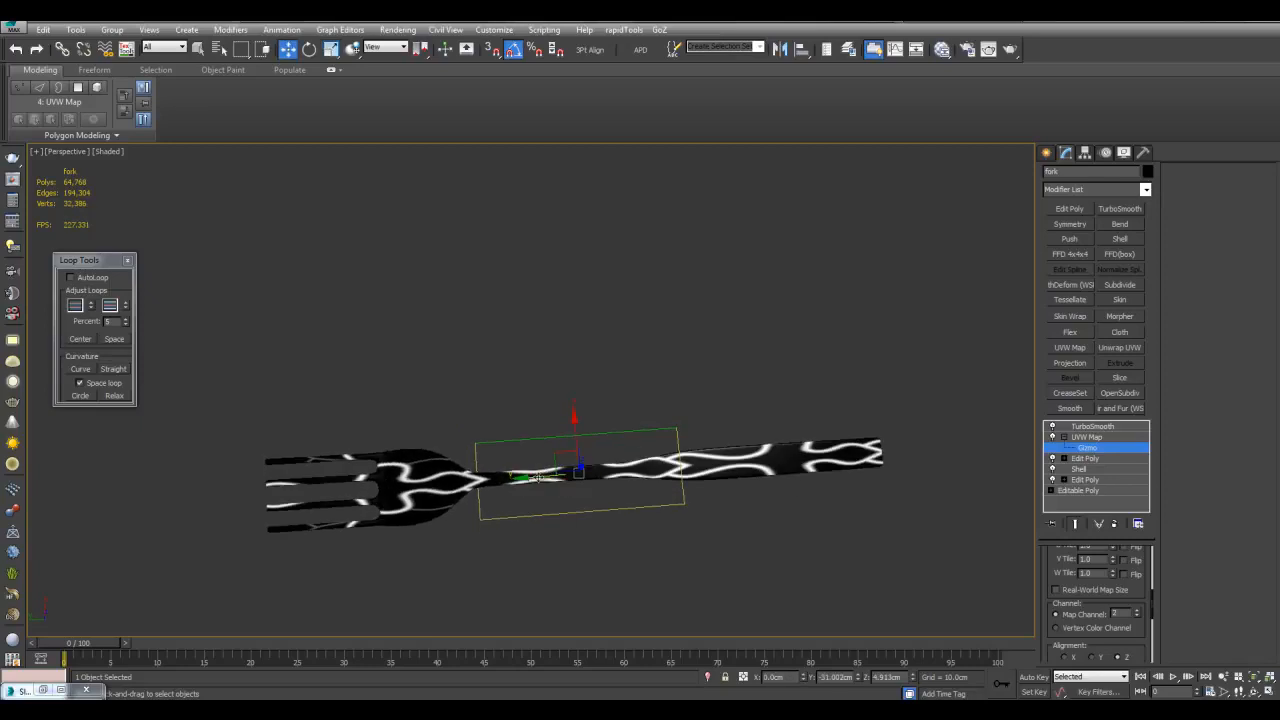
pyautogui.moveTo(535, 477); pyautogui.dragTo(648, 481)
pyautogui.press('r')
pyautogui.moveTo(677, 522); pyautogui.dragTo(621, 508)
# Cancel a stray gizmo move, inspect the pattern on the fork, and exit gizmo editing
pyautogui.scroll(2, 670, 492)
pyautogui.press('w')
pyautogui.rightClick(621, 508)
pyautogui.keyDown('alt'); pyautogui.moveTo(621, 508); pyautogui.dragTo(673, 429, button='middle'); pyautogui.keyUp('alt')
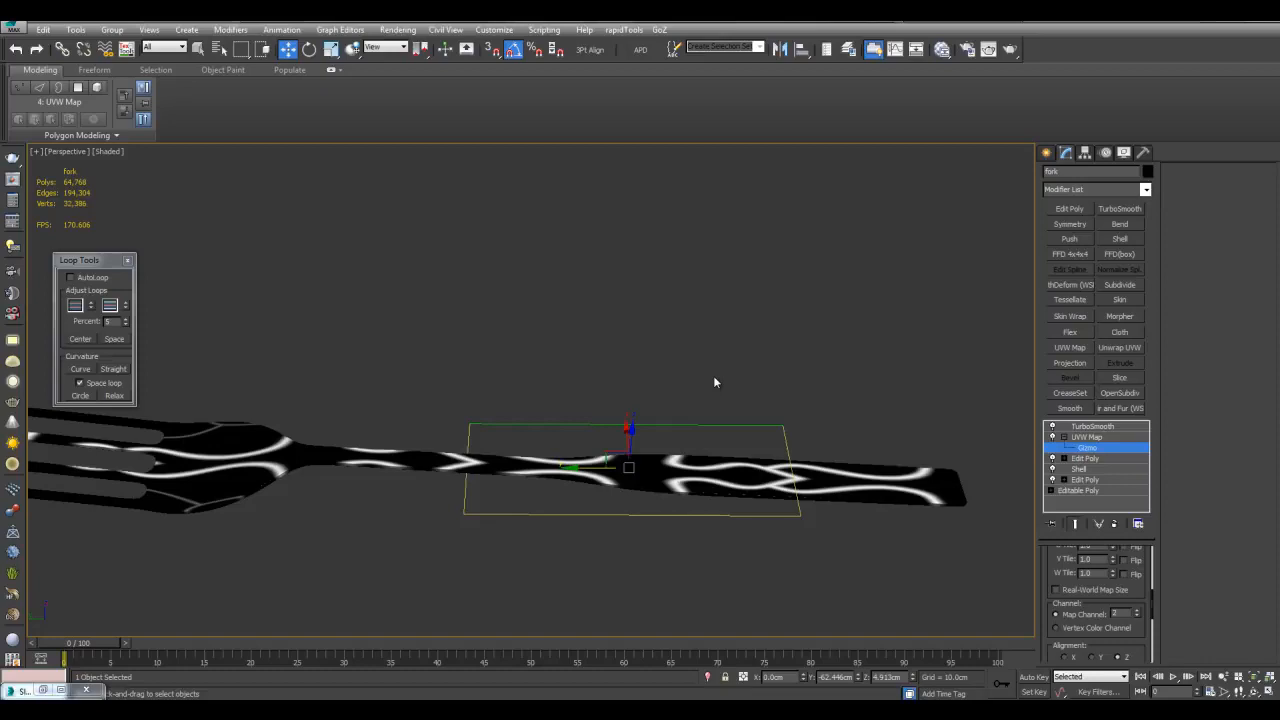
pyautogui.moveTo(669, 415); pyautogui.dragTo(696, 428, button='middle')
pyautogui.scroll(-2, 677, 418)
pyautogui.press('1')
pyautogui.scroll(2, 696, 428)
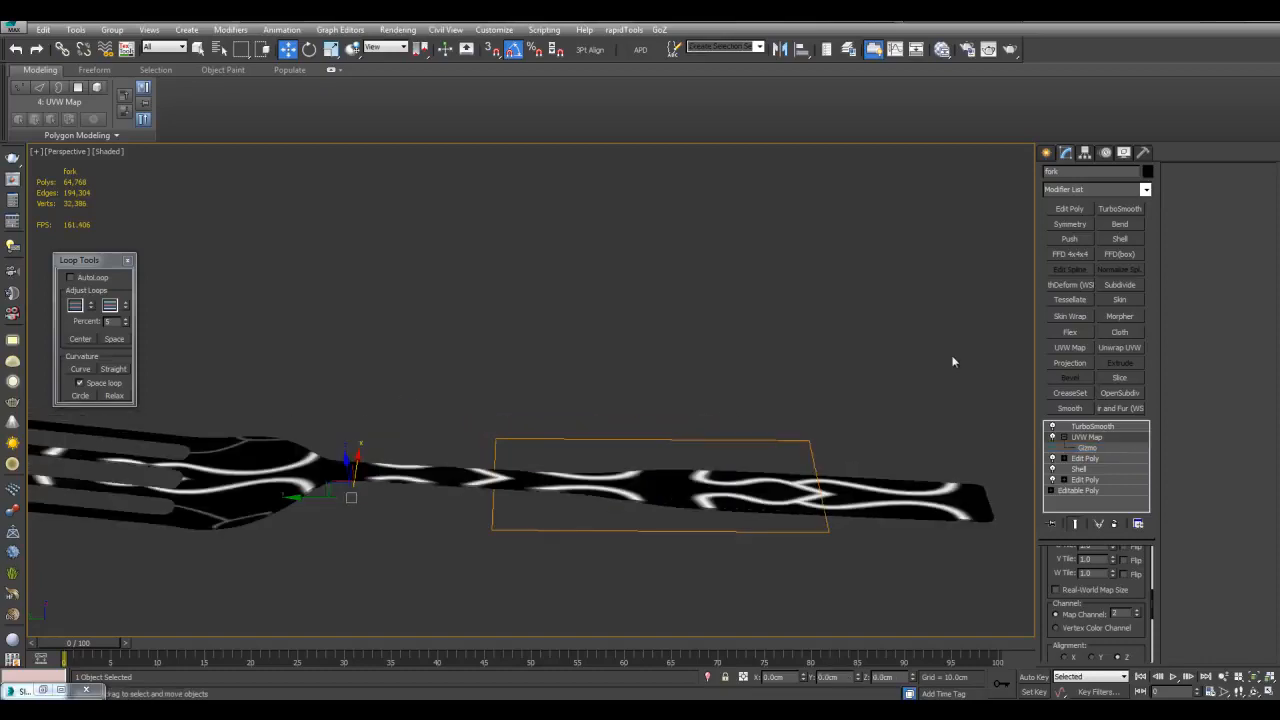
# Add a VRayDisplacementMod to the fork from the Modifier List
pyautogui.click(1146, 190)
pyautogui.scroll(-10, 1095, 450)
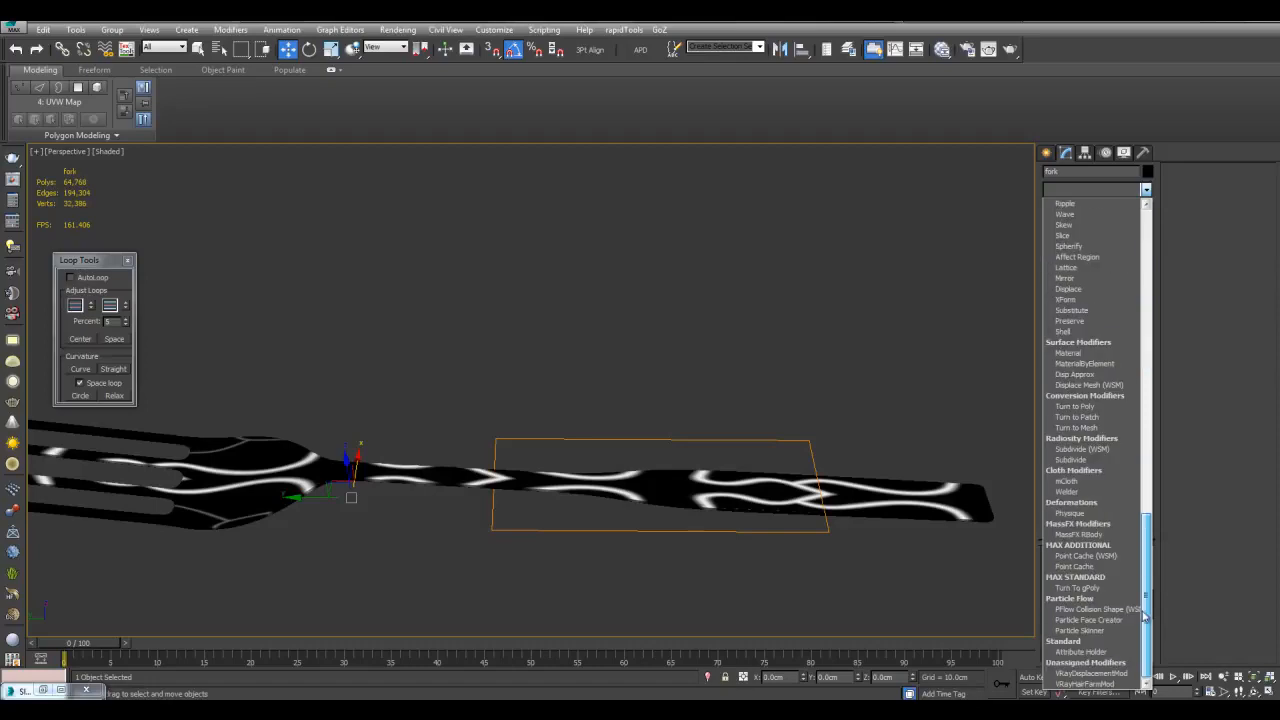
pyautogui.click(1110, 675)
pyautogui.moveTo(908, 396); pyautogui.dragTo(889, 426, button='middle')
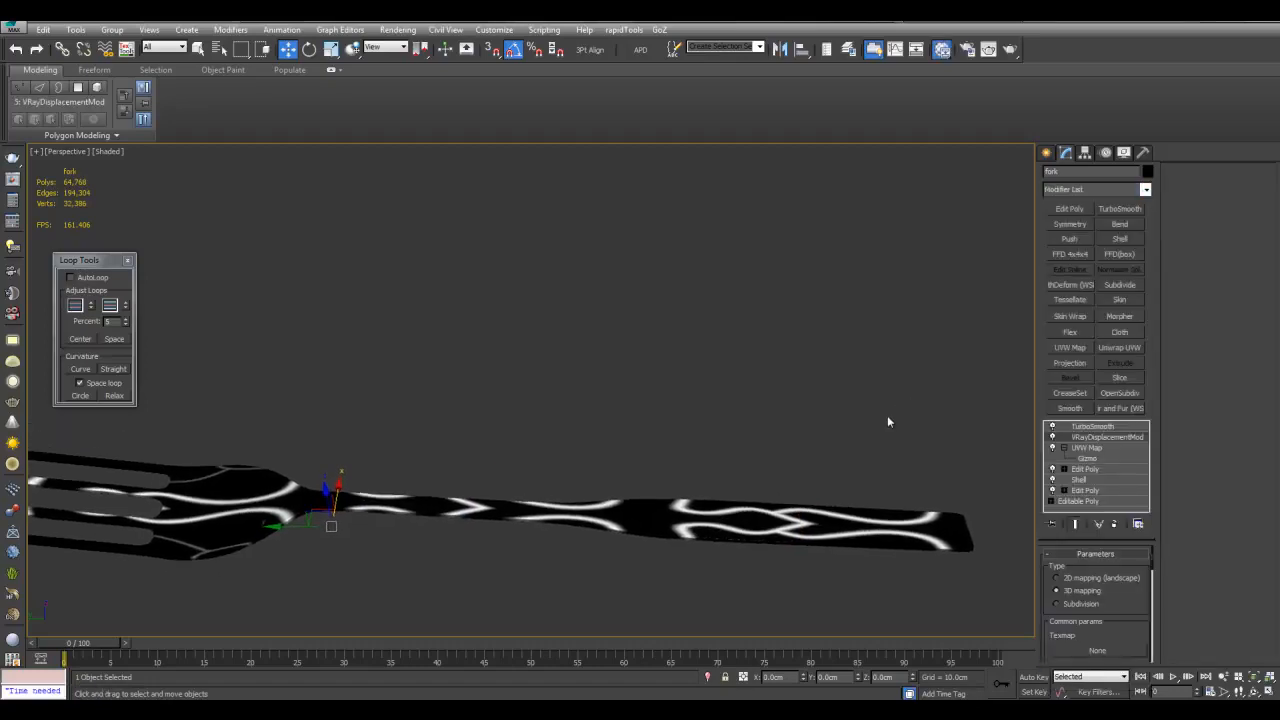
# Assign Map #15 as an instance to the VRayDisplacementMod Texmap
pyautogui.press('m')
pyautogui.moveTo(554, 492); pyautogui.dragTo(458, 381, button='middle')
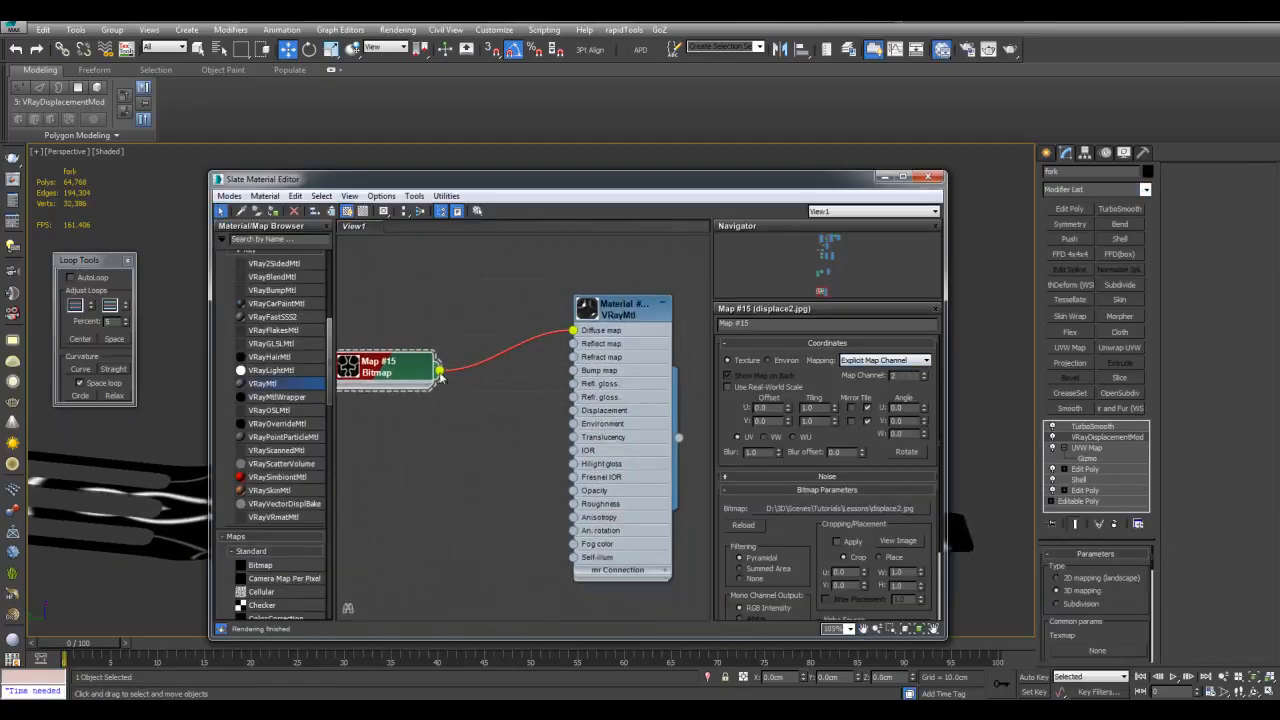
pyautogui.moveTo(440, 372); pyautogui.dragTo(830, 481)
pyautogui.click(610, 396)
# Disconnect Map #15 from the VRayMtl Diffuse socket and deselect the fork
pyautogui.scroll(1, 550, 362)
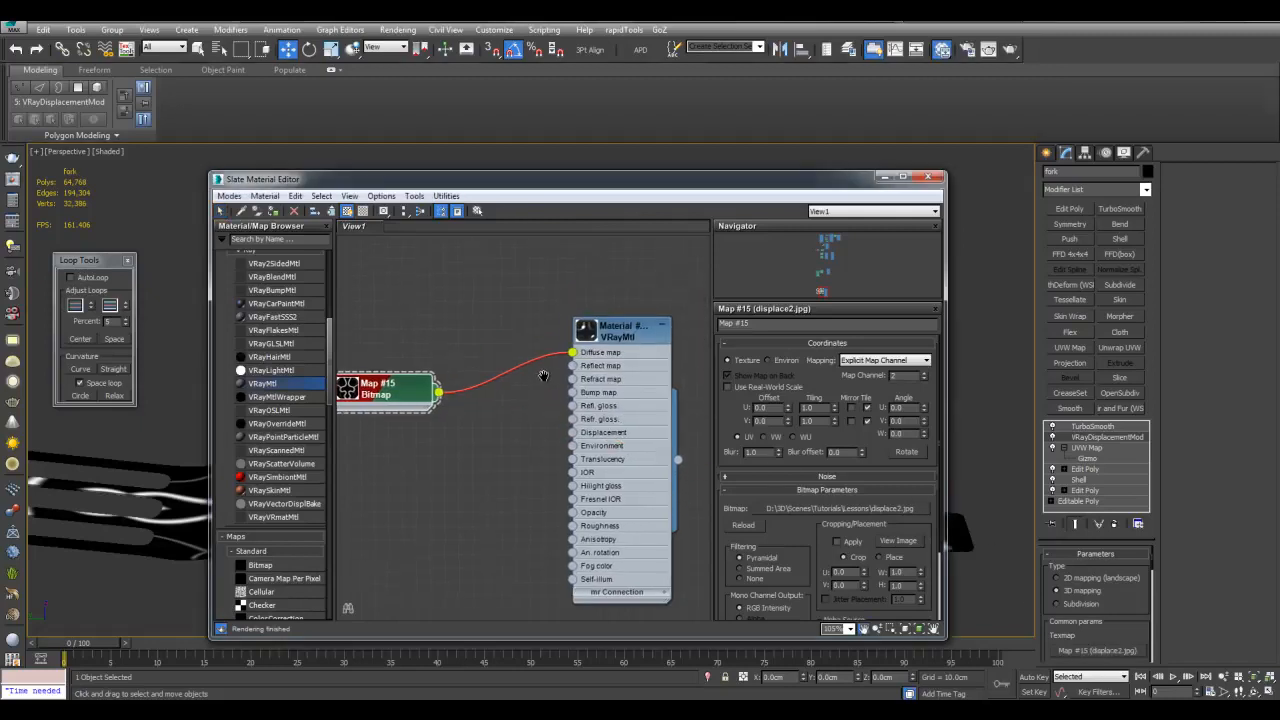
pyautogui.moveTo(575, 352); pyautogui.dragTo(520, 360)
pyautogui.moveTo(511, 374)
pyautogui.mouseDown(button='middle')
pyautogui.moveTo(586, 417)
pyautogui.moveTo(519, 395)
pyautogui.mouseUp(button='middle')
pyautogui.click(884, 177)
pyautogui.moveTo(906, 449); pyautogui.dragTo(877, 410, button='middle')
pyautogui.click(877, 410)
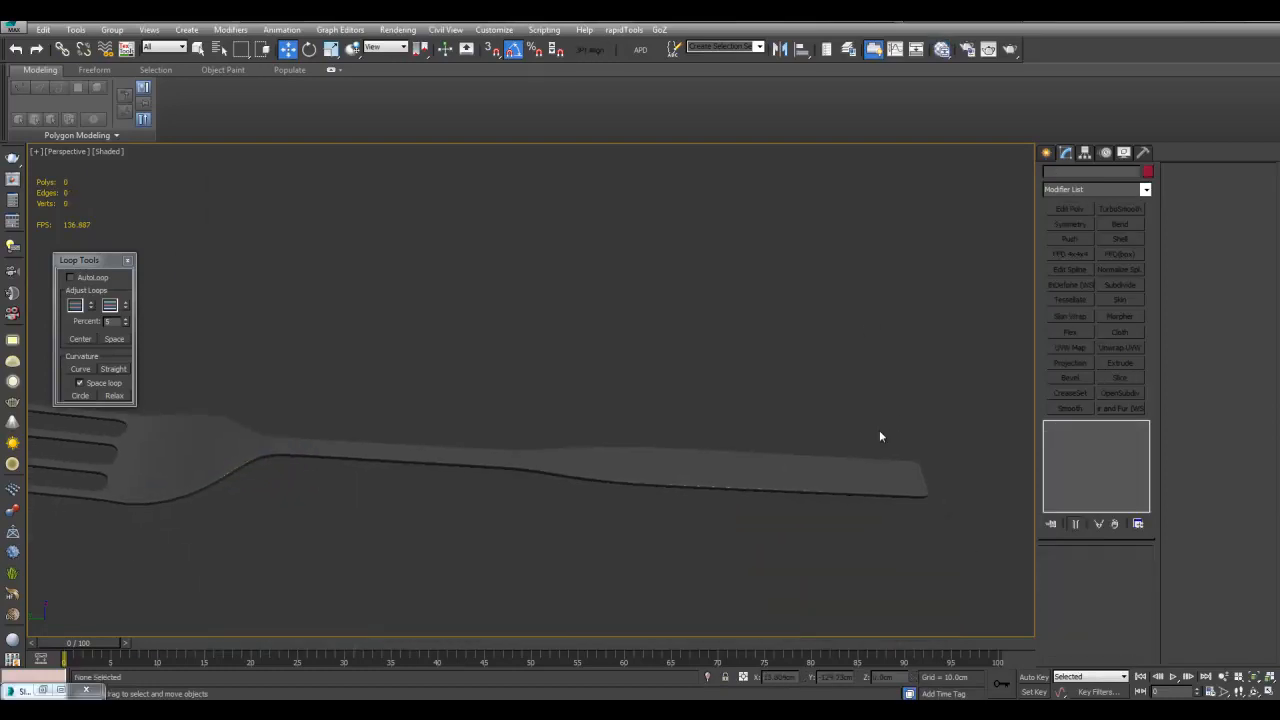
# Render the perspective view and inspect the raised pattern along the handle, neck and prongs
pyautogui.hotkey('shift', 'q')
pyautogui.scroll(2, 864, 444)
pyautogui.moveTo(864, 444); pyautogui.dragTo(526, 472, button='middle')
pyautogui.moveTo(274, 468); pyautogui.dragTo(708, 448, button='middle')
pyautogui.moveTo(424, 461); pyautogui.dragTo(686, 467, button='middle')
pyautogui.moveTo(349, 466); pyautogui.dragTo(708, 460, button='middle')
pyautogui.moveTo(383, 464); pyautogui.dragTo(815, 457, button='middle')
pyautogui.moveTo(442, 461); pyautogui.dragTo(762, 358, button='middle')
pyautogui.scroll(-1, 762, 357)
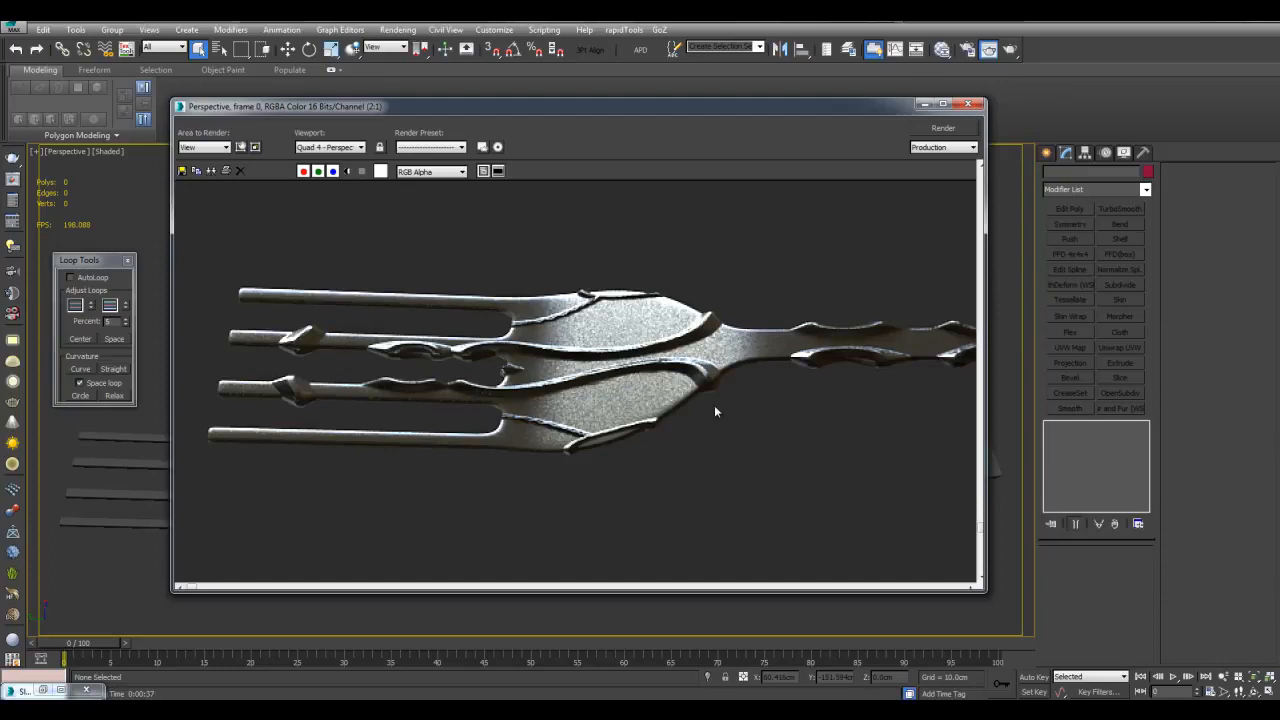
pyautogui.moveTo(802, 409); pyautogui.dragTo(750, 419, button='middle')
# Minimize the render window and reopen the Slate Material Editor
pyautogui.click(924, 105)
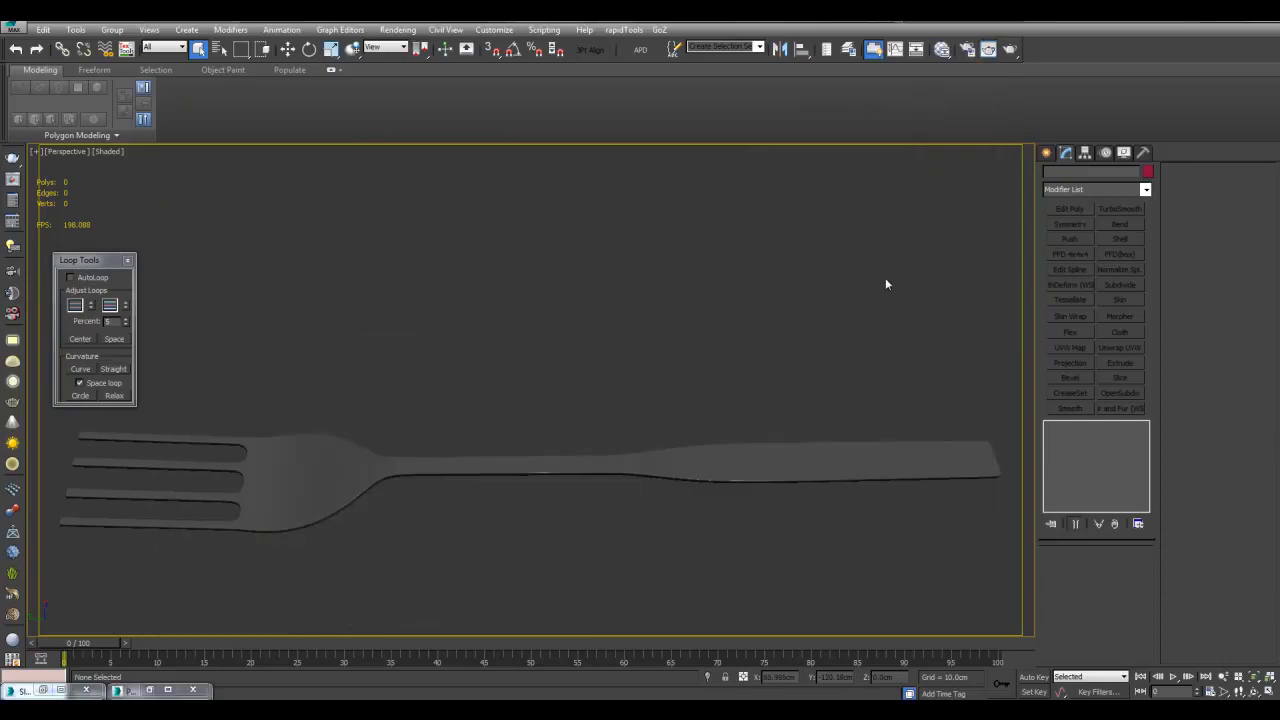
pyautogui.press('m')
pyautogui.moveTo(534, 401); pyautogui.dragTo(603, 321, button='middle')
pyautogui.scroll(2, 549, 351)
# Add a Composite map node and wire Map #15 into its Layer 1
pyautogui.moveTo(549, 355); pyautogui.dragTo(486, 319)
pyautogui.scroll(-5, 287, 487)
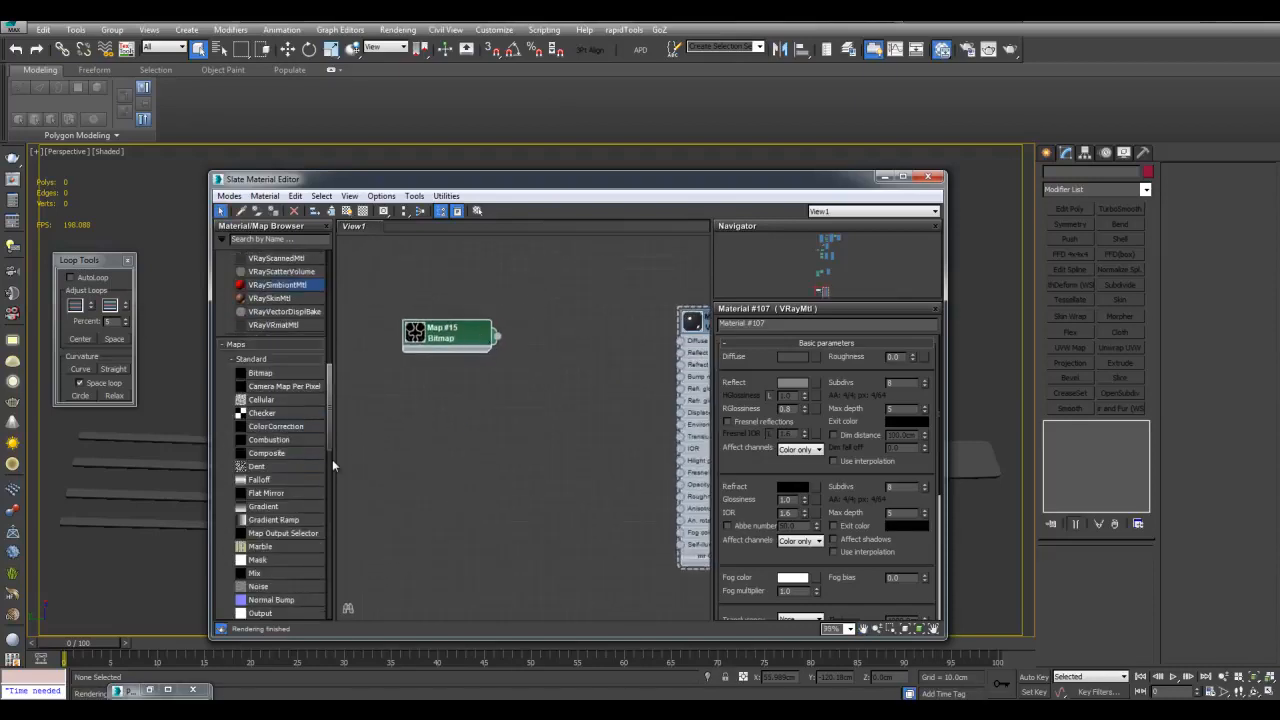
pyautogui.moveTo(304, 458); pyautogui.dragTo(549, 370)
pyautogui.moveTo(558, 302); pyautogui.dragTo(622, 346, button='middle')
pyautogui.scroll(1, 622, 346)
pyautogui.moveTo(491, 404); pyautogui.dragTo(498, 348)
pyautogui.moveTo(576, 421); pyautogui.dragTo(593, 357)
# Clone Map #15 as Map #17, add a second Composite layer, and wire Map #17 into Layer 2
pyautogui.scroll(1, 561, 320)
pyautogui.moveTo(477, 379); pyautogui.dragTo(502, 358, button='middle')
pyautogui.keyDown('shift'); pyautogui.moveTo(471, 336); pyautogui.dragTo(471, 414); pyautogui.keyUp('shift')
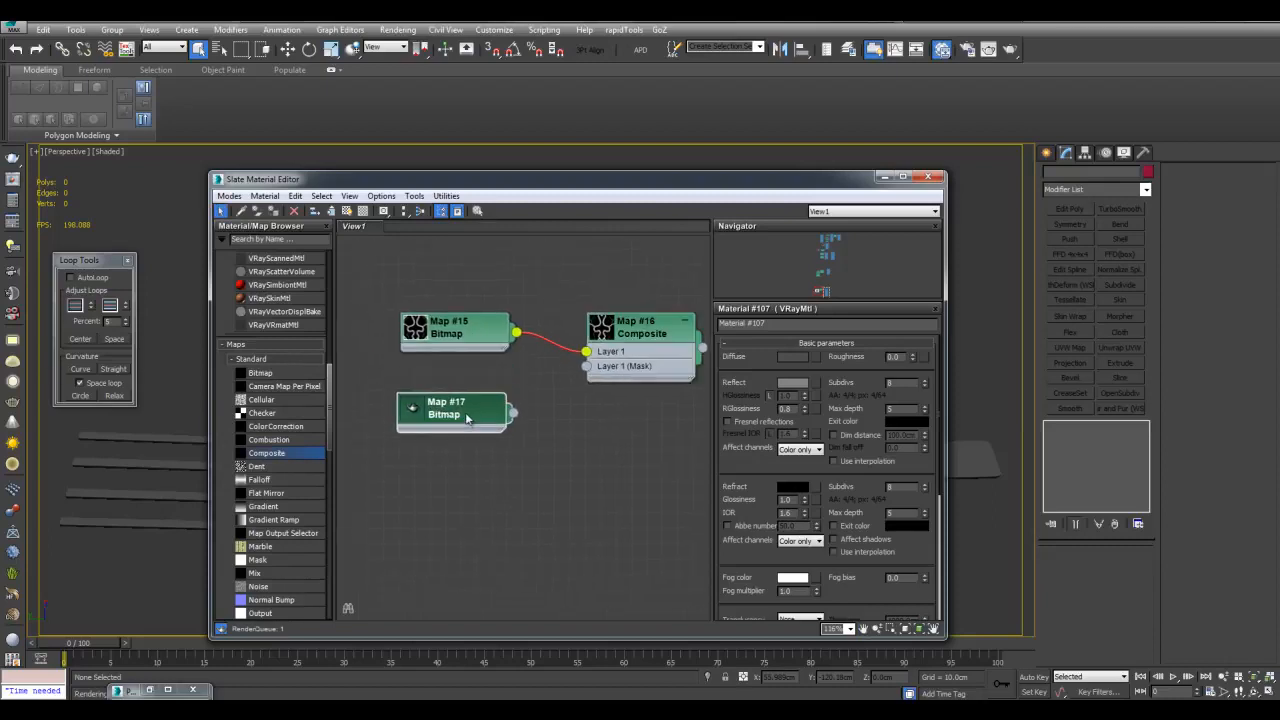
pyautogui.doubleClick(635, 340)
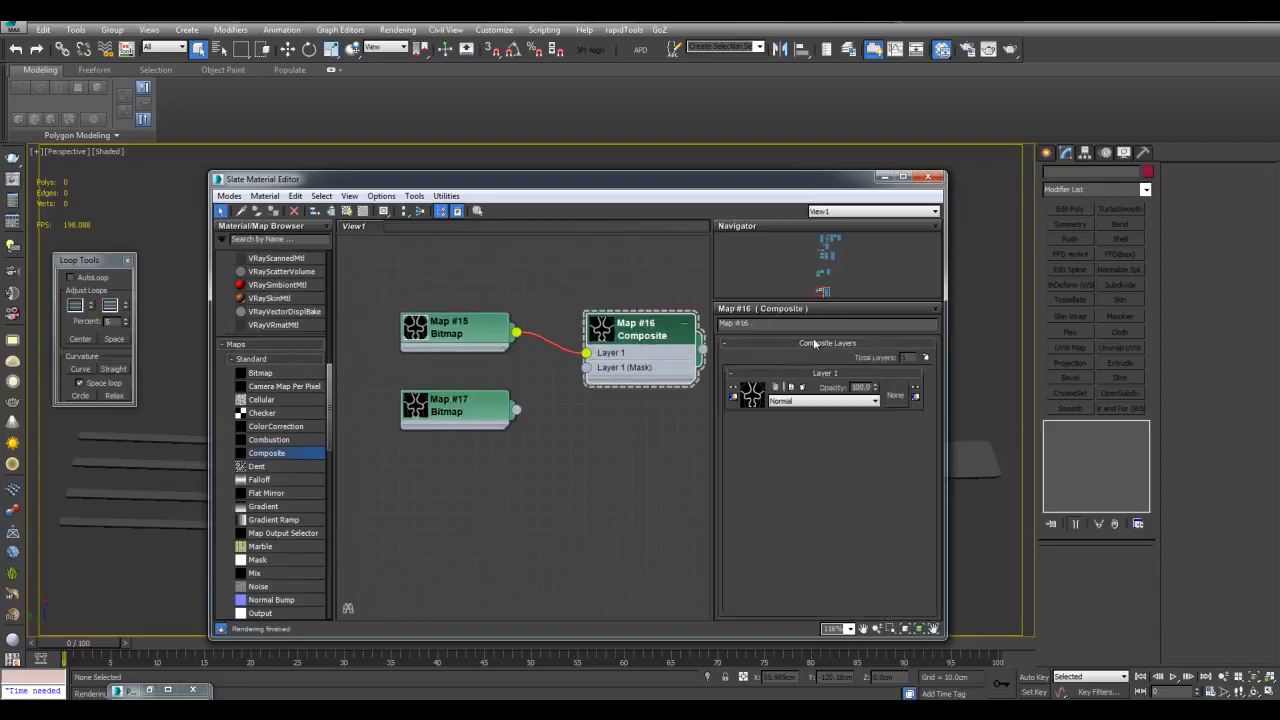
pyautogui.click(925, 357)
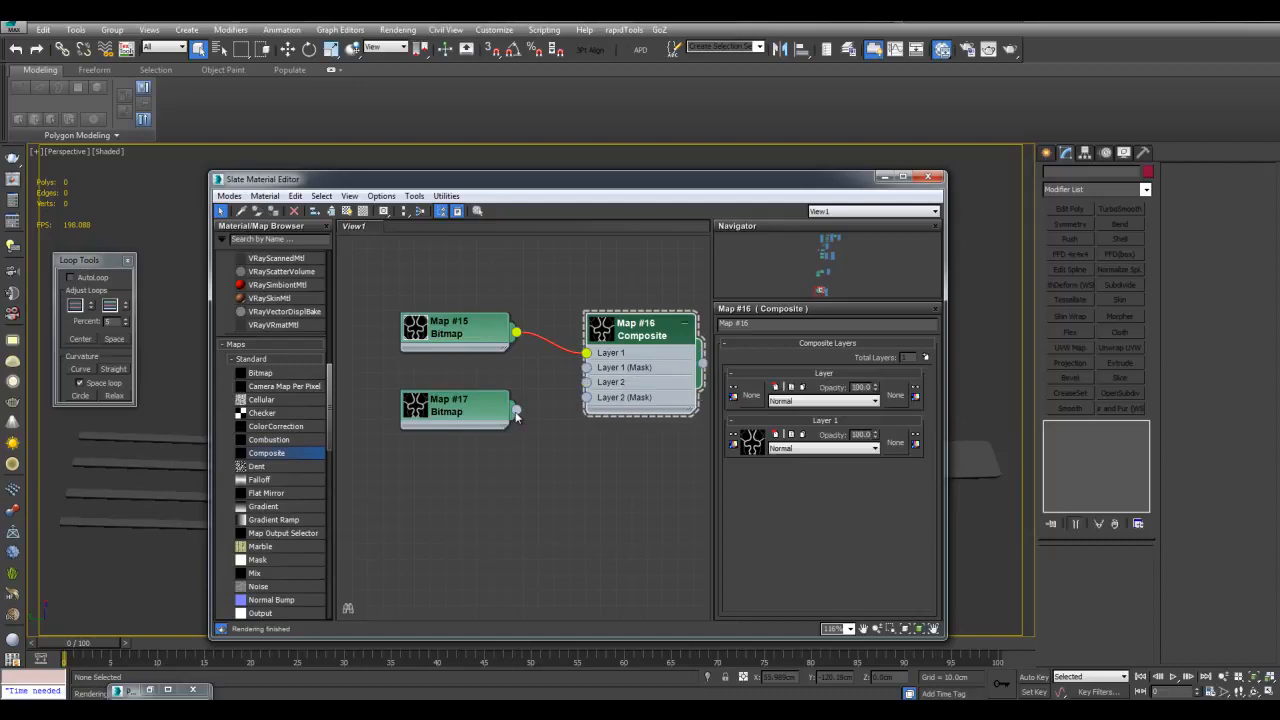
pyautogui.moveTo(585, 389); pyautogui.dragTo(585, 389)
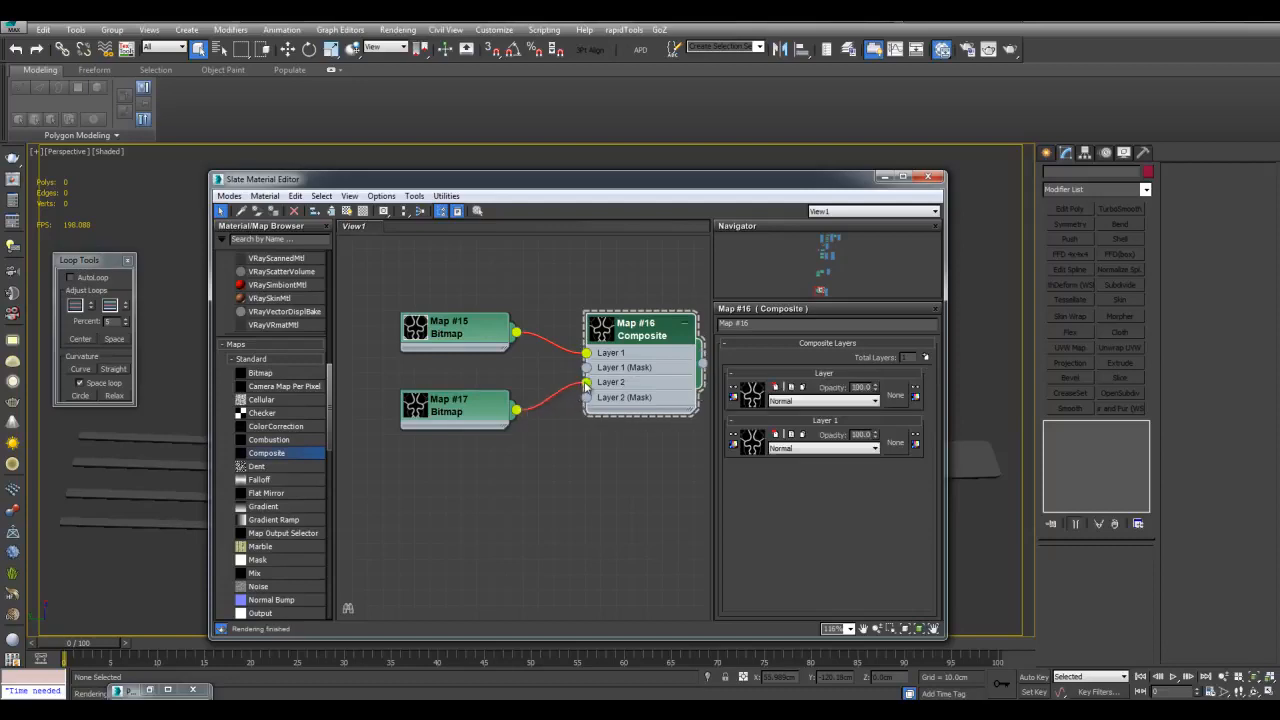
# Set the top Composite layer's opacity to 50 and review Map #17's bitmap settings
pyautogui.moveTo(652, 287); pyautogui.dragTo(630, 308, button='middle')
pyautogui.scroll(1, 563, 354)
pyautogui.doubleClick(860, 386)
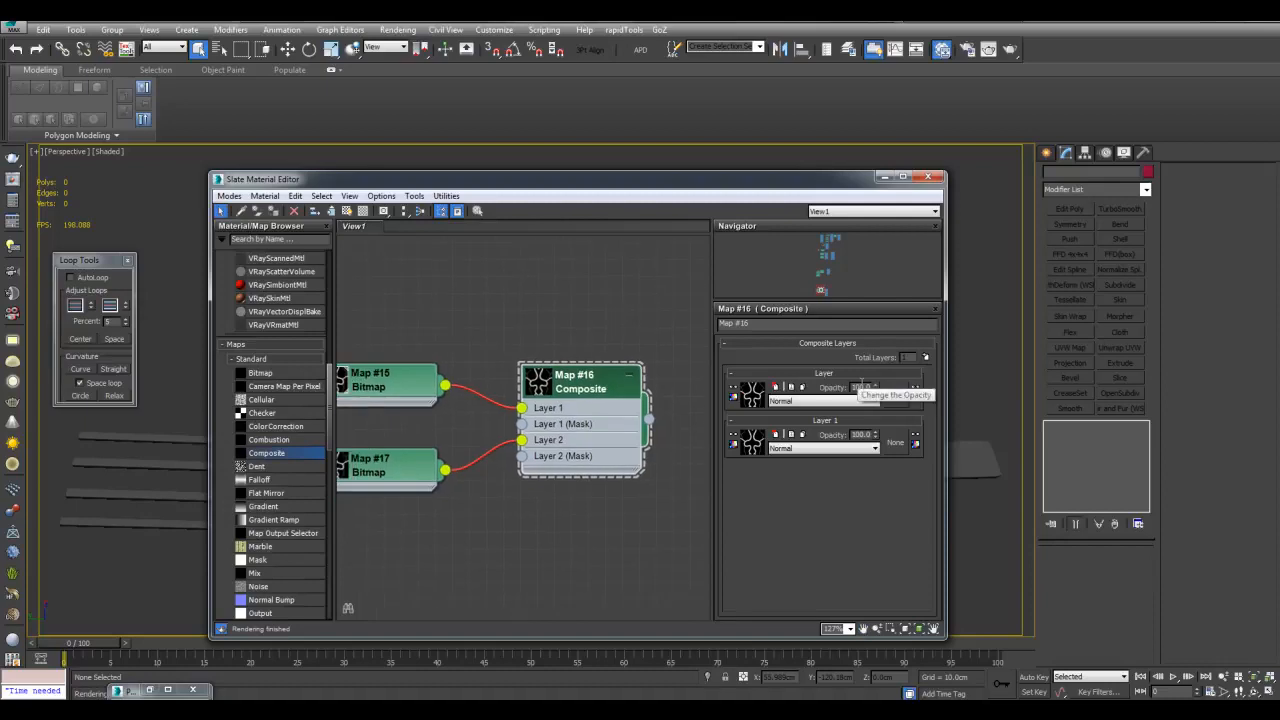
pyautogui.write('50')
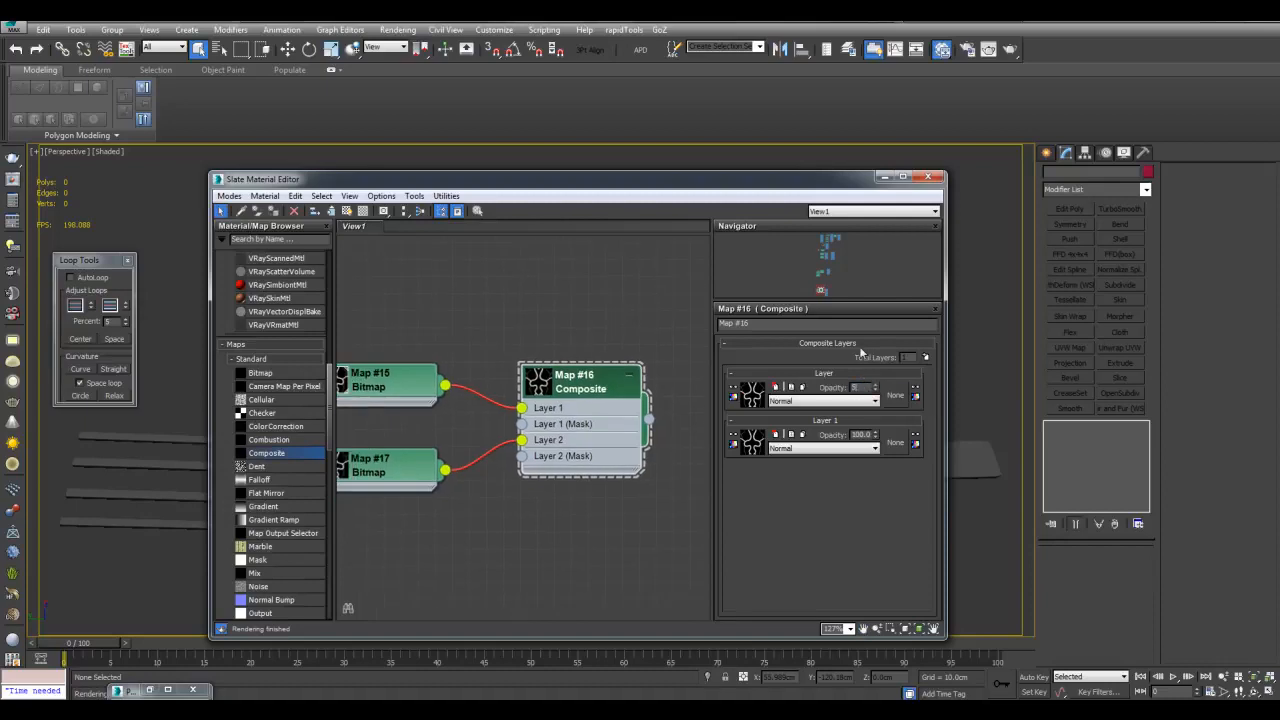
pyautogui.press('Return')
pyautogui.moveTo(511, 317); pyautogui.dragTo(614, 292, button='middle')
pyautogui.scroll(1, 614, 292)
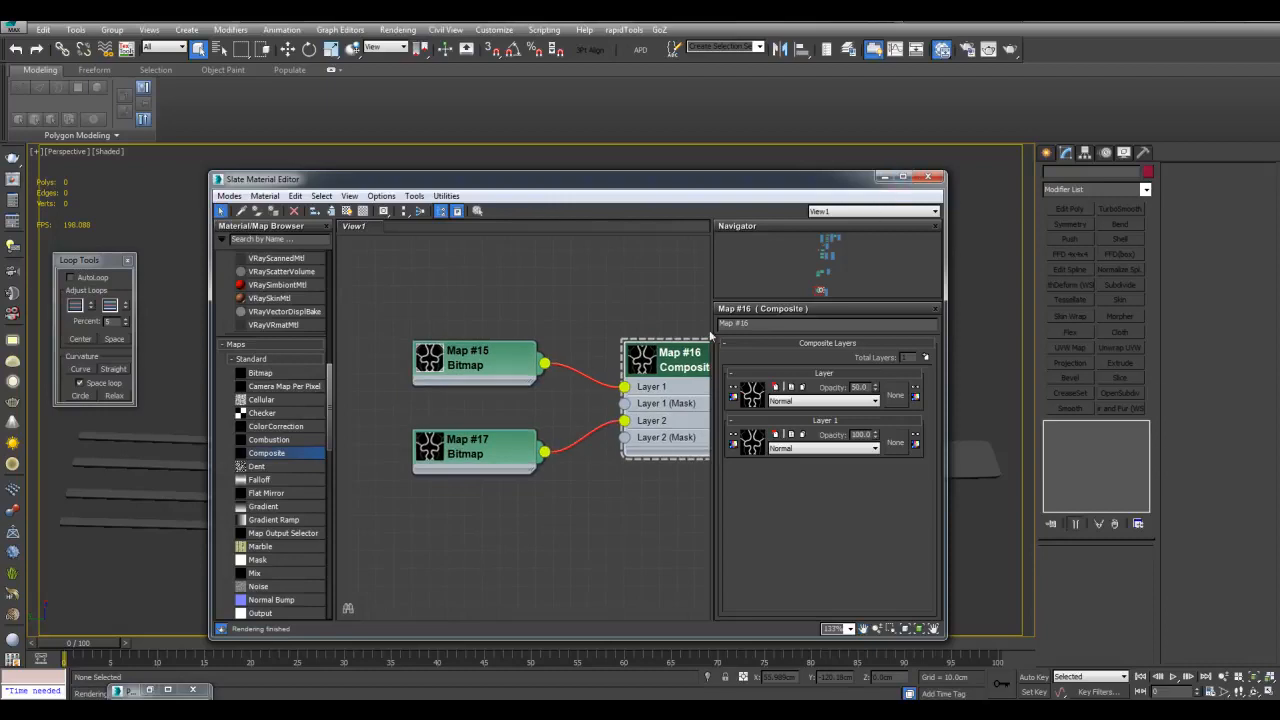
pyautogui.doubleClick(468, 447)
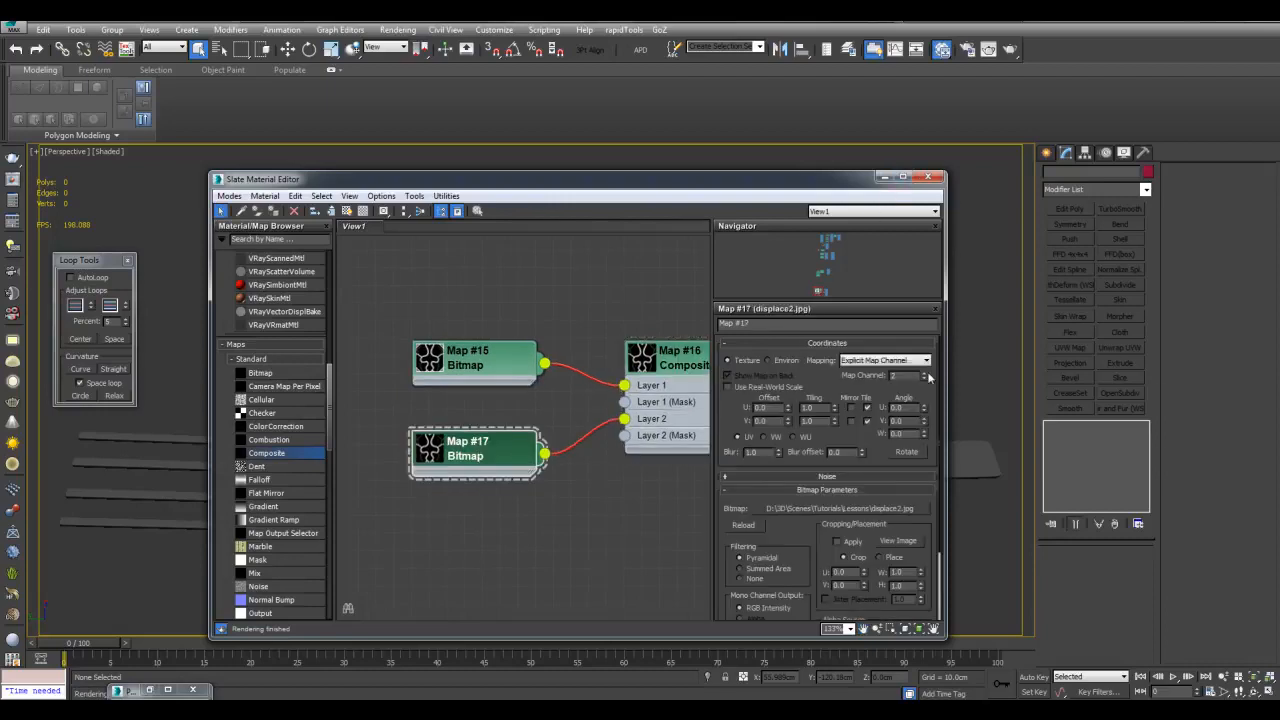
pyautogui.click(884, 177)
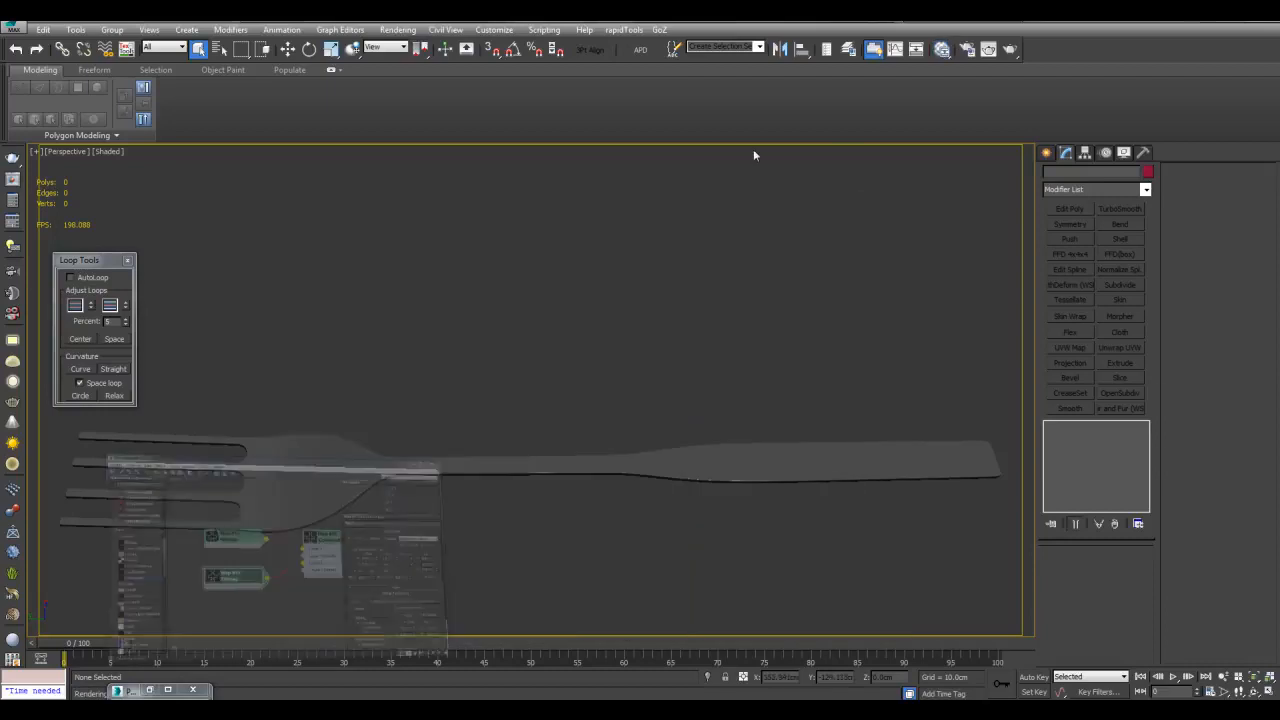
# Add a second planar UVW Map to the fork on Map Channel 3
pyautogui.click(650, 462)
pyautogui.click(1087, 450)
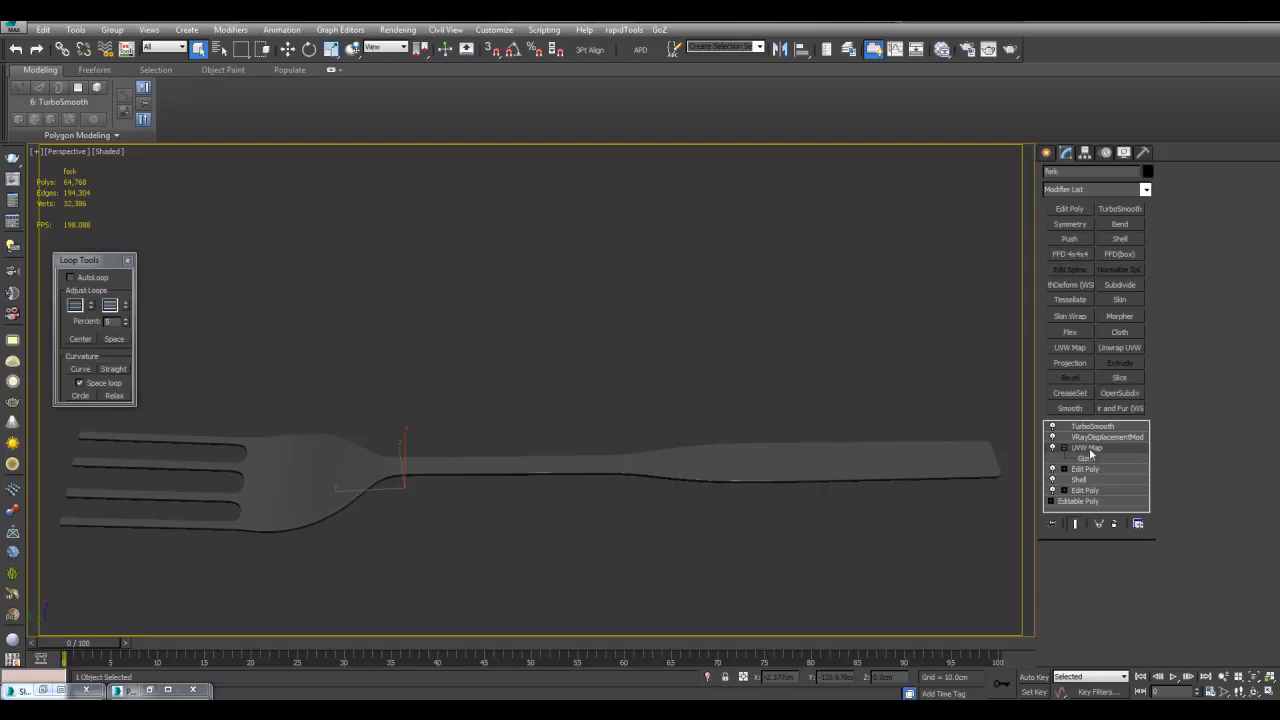
pyautogui.click(1076, 349)
pyautogui.moveTo(1152, 567); pyautogui.dragTo(1153, 612)
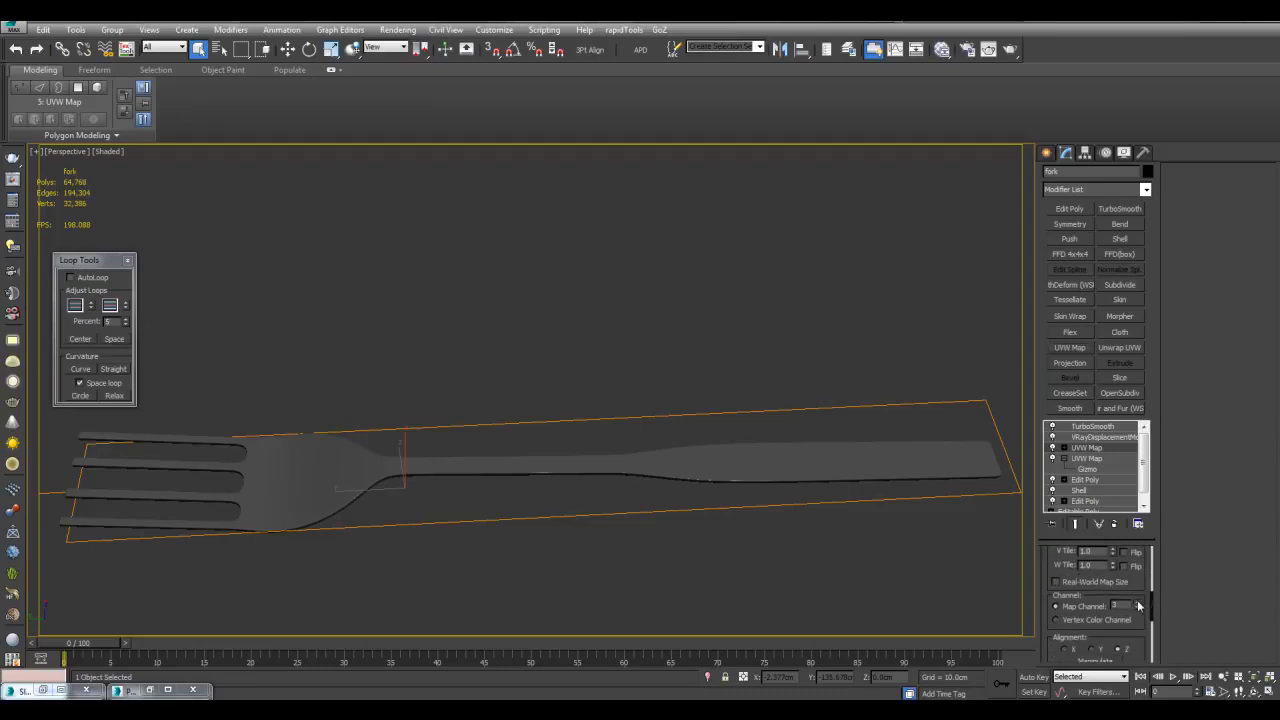
pyautogui.click(1138, 603)
pyautogui.click(1138, 603)
pyautogui.press('m')
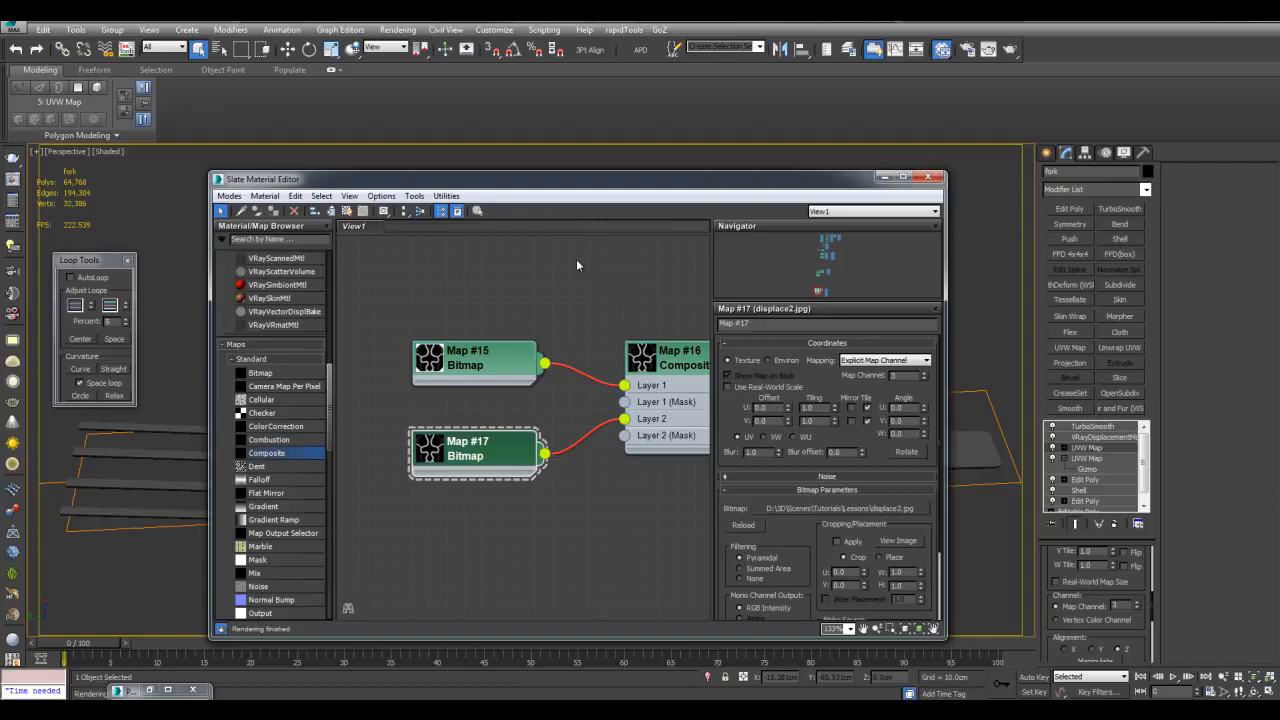
# Wire Composite Map #16 into the VRayMtl Diffuse slot and show it shaded on the fork
pyautogui.moveTo(576, 265); pyautogui.dragTo(320, 268, button='middle')
pyautogui.moveTo(504, 401); pyautogui.dragTo(632, 410)
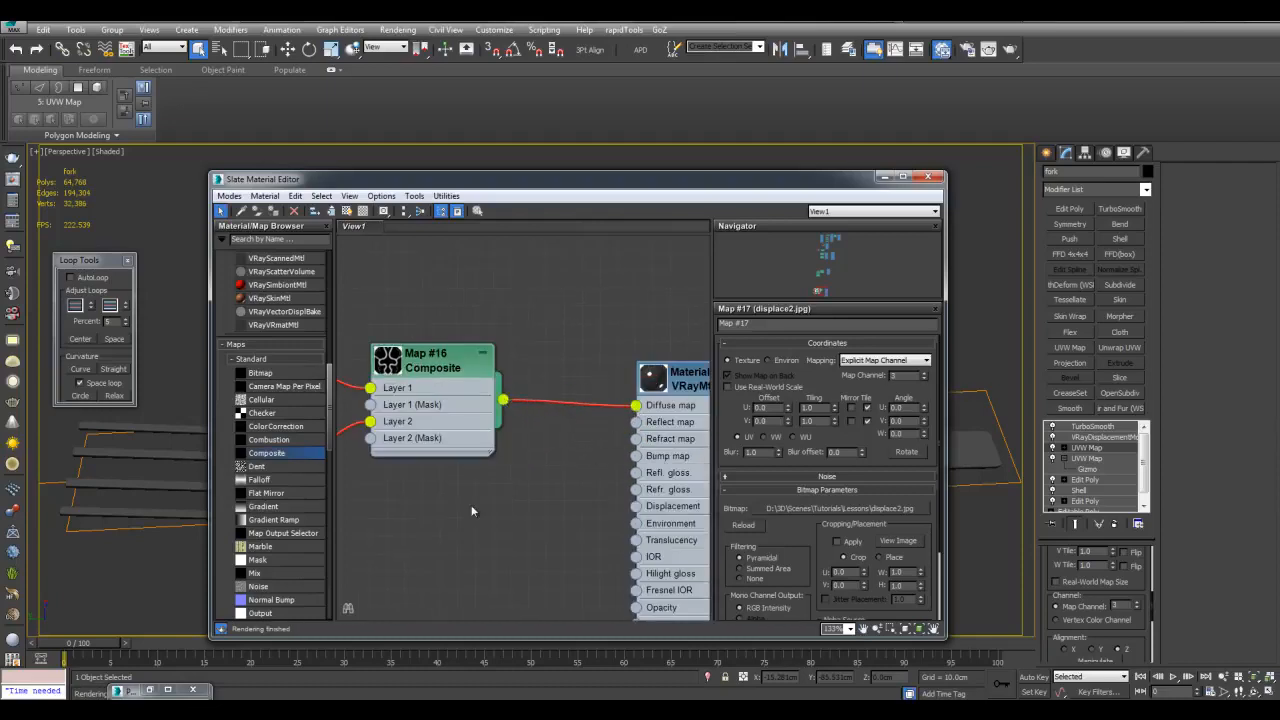
pyautogui.moveTo(397, 518); pyautogui.dragTo(553, 518, button='middle')
pyautogui.moveTo(483, 281); pyautogui.dragTo(586, 284, button='middle')
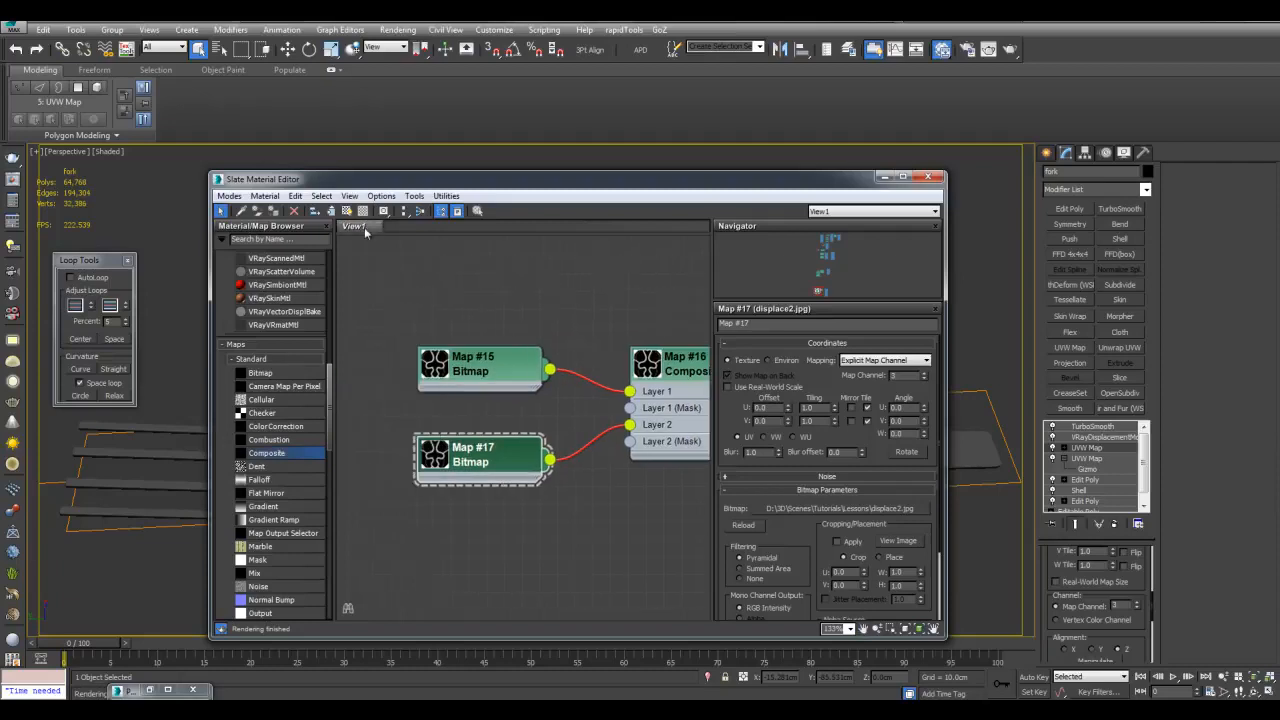
pyautogui.click(347, 212)
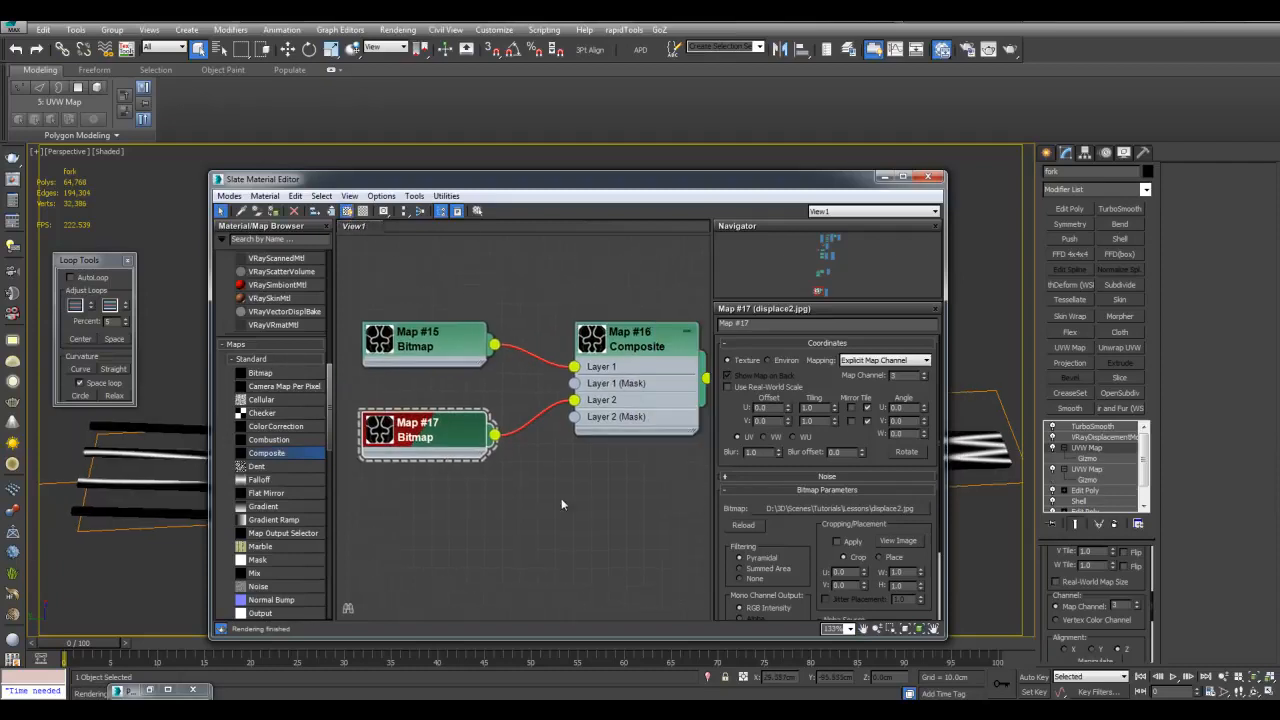
pyautogui.click(878, 177)
pyautogui.click(1088, 457)
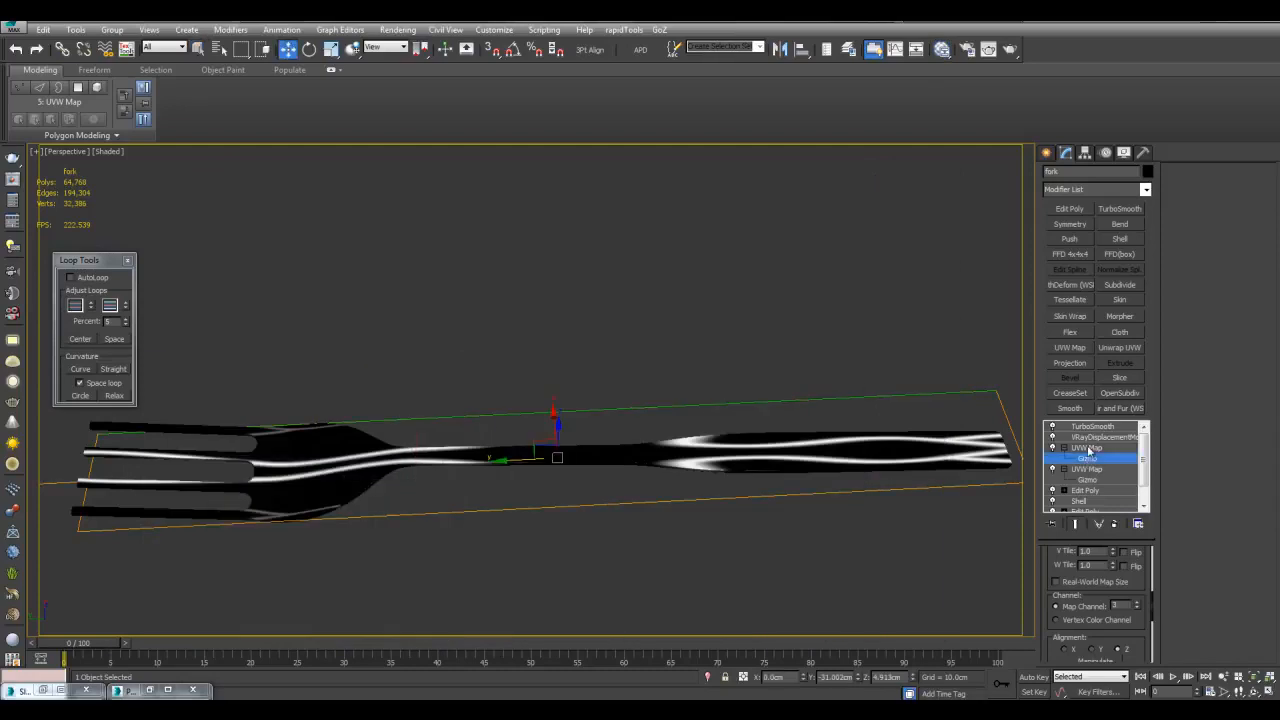
# Scale down the channel-3 UVW Map gizmo so the pattern repeats densely across the fork
pyautogui.scroll(-3, 810, 418)
pyautogui.press('r')
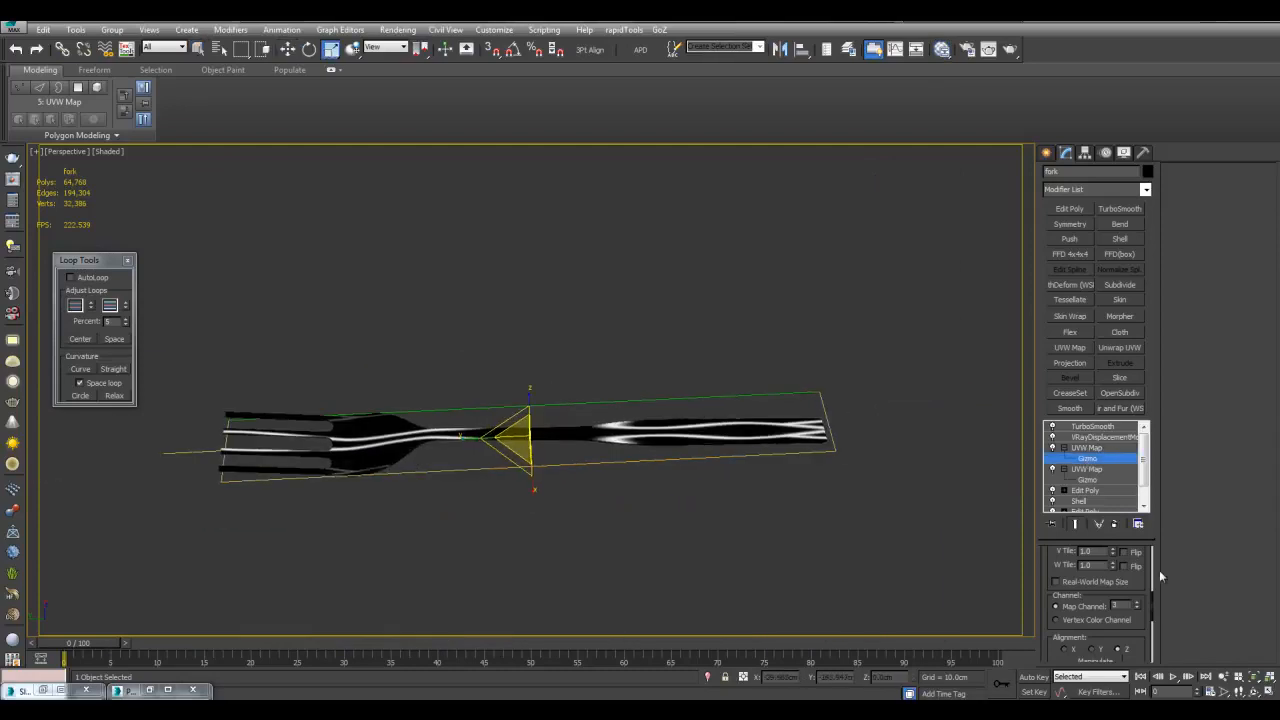
pyautogui.moveTo(475, 440); pyautogui.dragTo(619, 459)
pyautogui.keyDown('alt'); pyautogui.moveTo(546, 466); pyautogui.dragTo(539, 461, button='middle'); pyautogui.keyUp('alt')
pyautogui.moveTo(539, 461); pyautogui.dragTo(565, 591)
pyautogui.scroll(3, 613, 450)
pyautogui.moveTo(617, 453)
pyautogui.keyDown('alt'); pyautogui.mouseDown(button='middle')
pyautogui.moveTo(626, 460)
pyautogui.moveTo(624, 420)
pyautogui.mouseUp(button='middle'); pyautogui.keyUp('alt')
# Rotate the mapping gizmo about 43 degrees with angle snap, then exit gizmo editing
pyautogui.press('e')
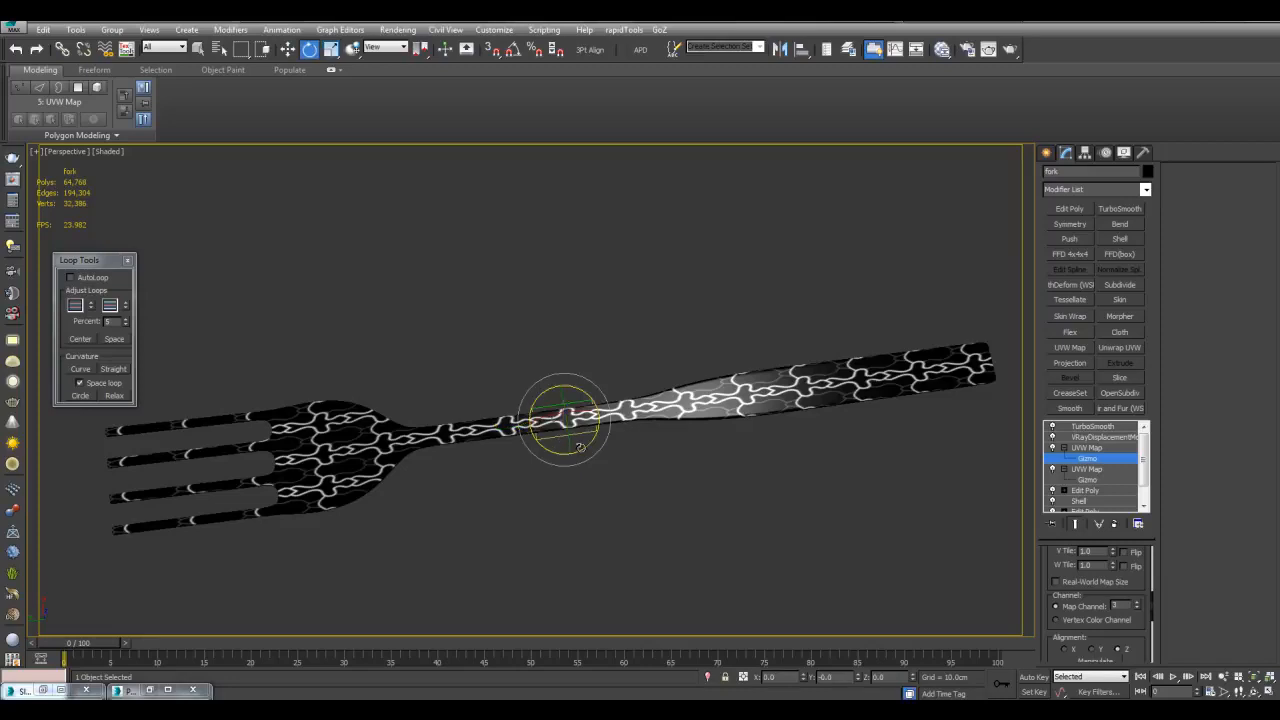
pyautogui.moveTo(584, 447); pyautogui.dragTo(595, 443)
pyautogui.press('a')
pyautogui.moveTo(579, 441); pyautogui.dragTo(585, 507)
pyautogui.press('r')
pyautogui.press('w')
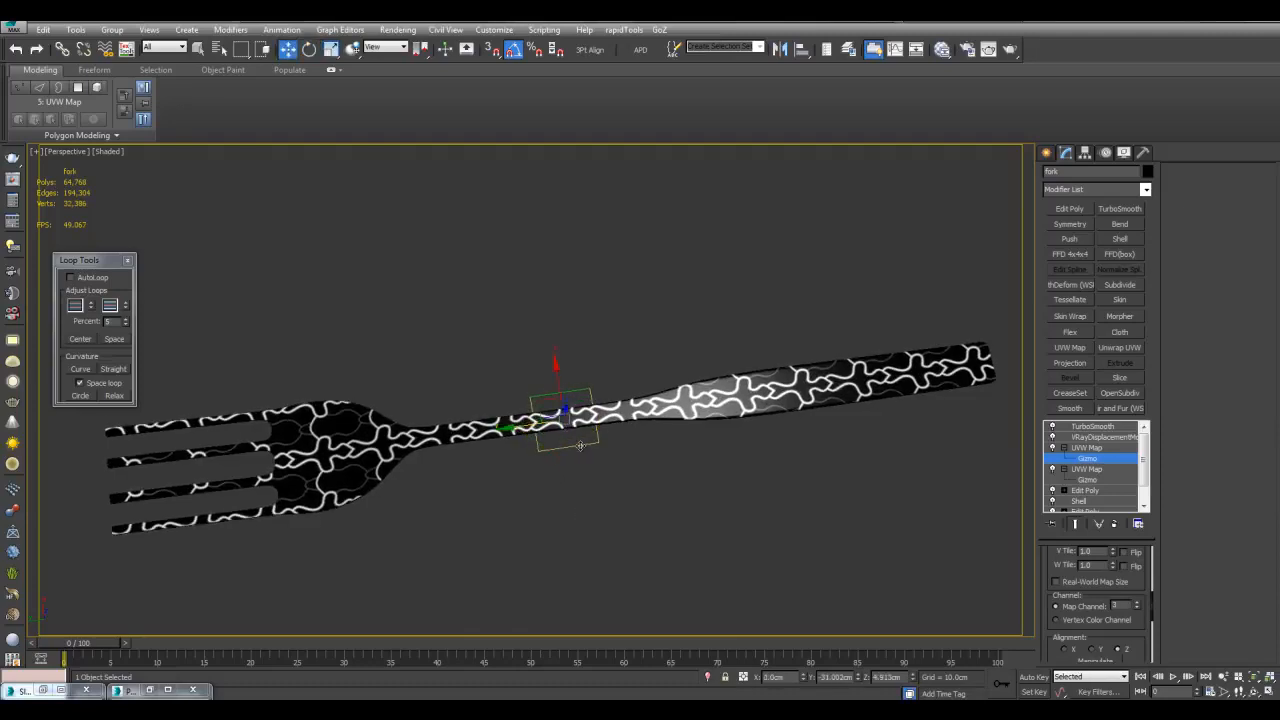
pyautogui.moveTo(558, 388); pyautogui.dragTo(573, 351)
pyautogui.press('e')
pyautogui.press('1')
pyautogui.press('q')
pyautogui.moveTo(587, 436); pyautogui.dragTo(710, 413, button='middle')
# Instance Composite Map #16 into the VRayDisplacementMod Texmap slot
pyautogui.click(1088, 438)
pyautogui.press('m')
pyautogui.moveTo(596, 463); pyautogui.dragTo(430, 474, button='middle')
pyautogui.moveTo(557, 437); pyautogui.dragTo(536, 398, button='middle')
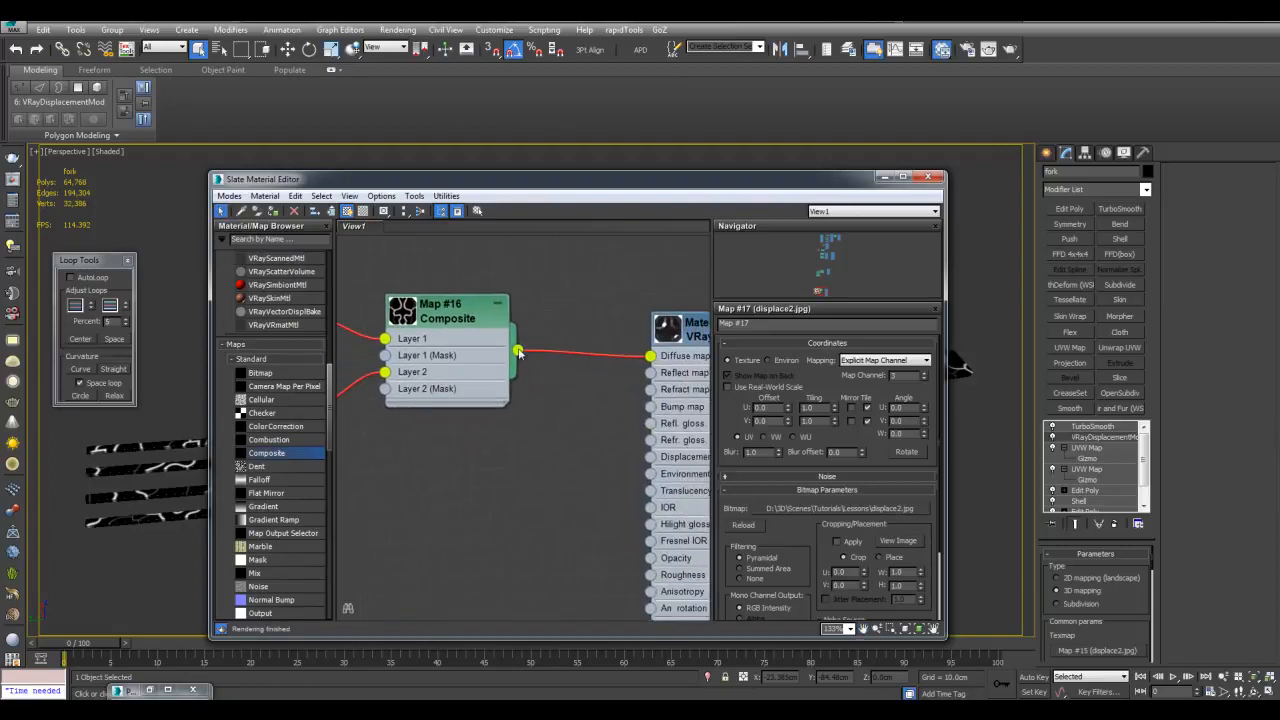
pyautogui.moveTo(519, 352); pyautogui.dragTo(1087, 647)
pyautogui.click(611, 397)
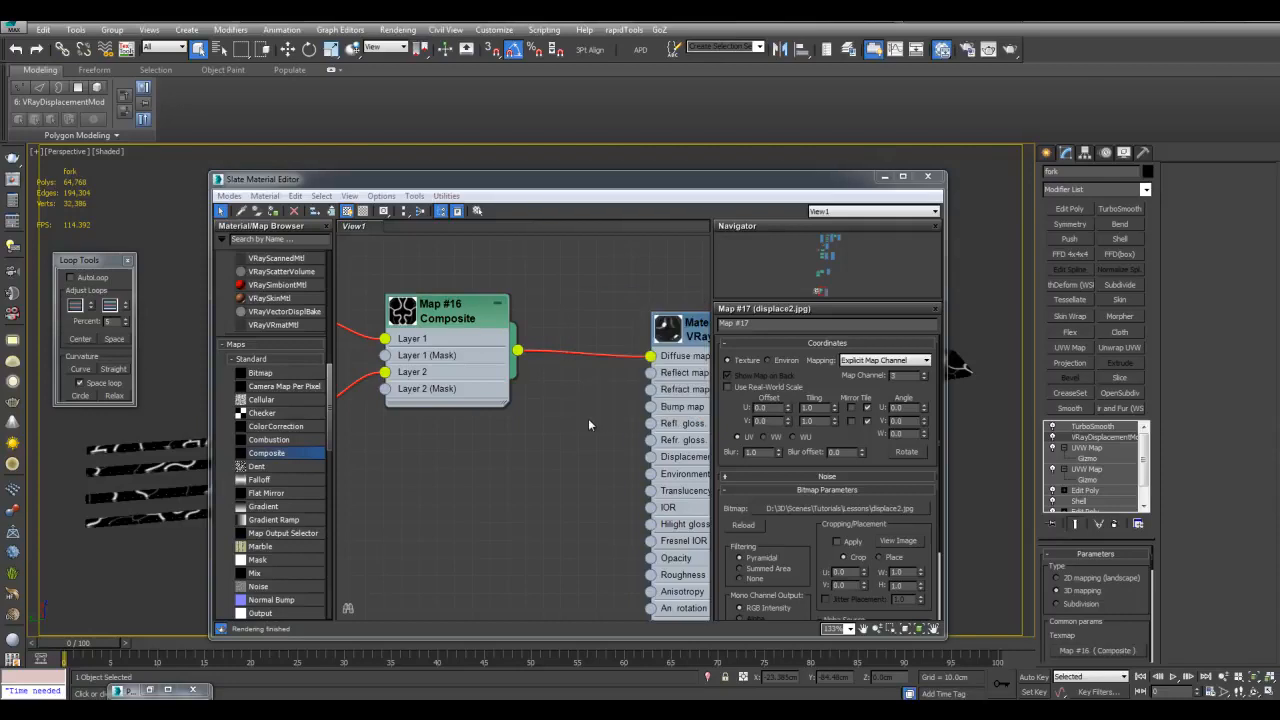
# Disconnect the Composite map from the VRayMtl Diffuse slot
pyautogui.moveTo(633, 385); pyautogui.dragTo(585, 383, button='middle')
pyautogui.moveTo(601, 356); pyautogui.dragTo(548, 355)
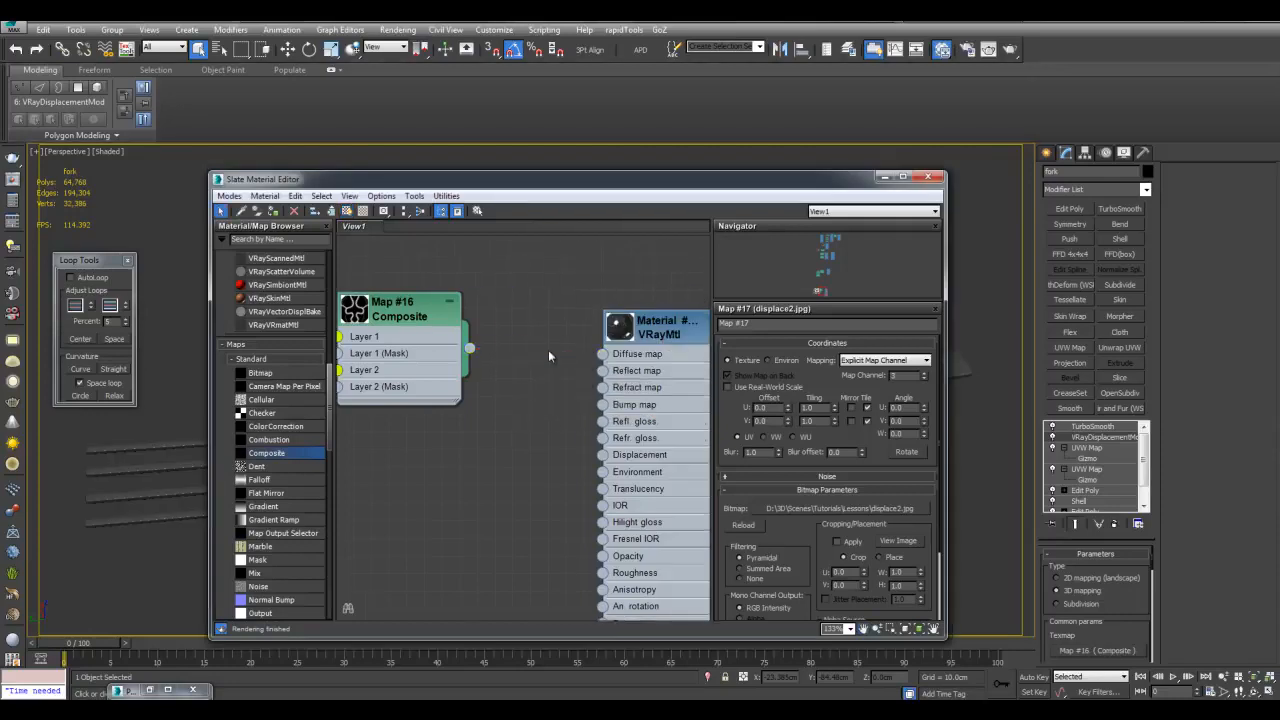
pyautogui.click(884, 178)
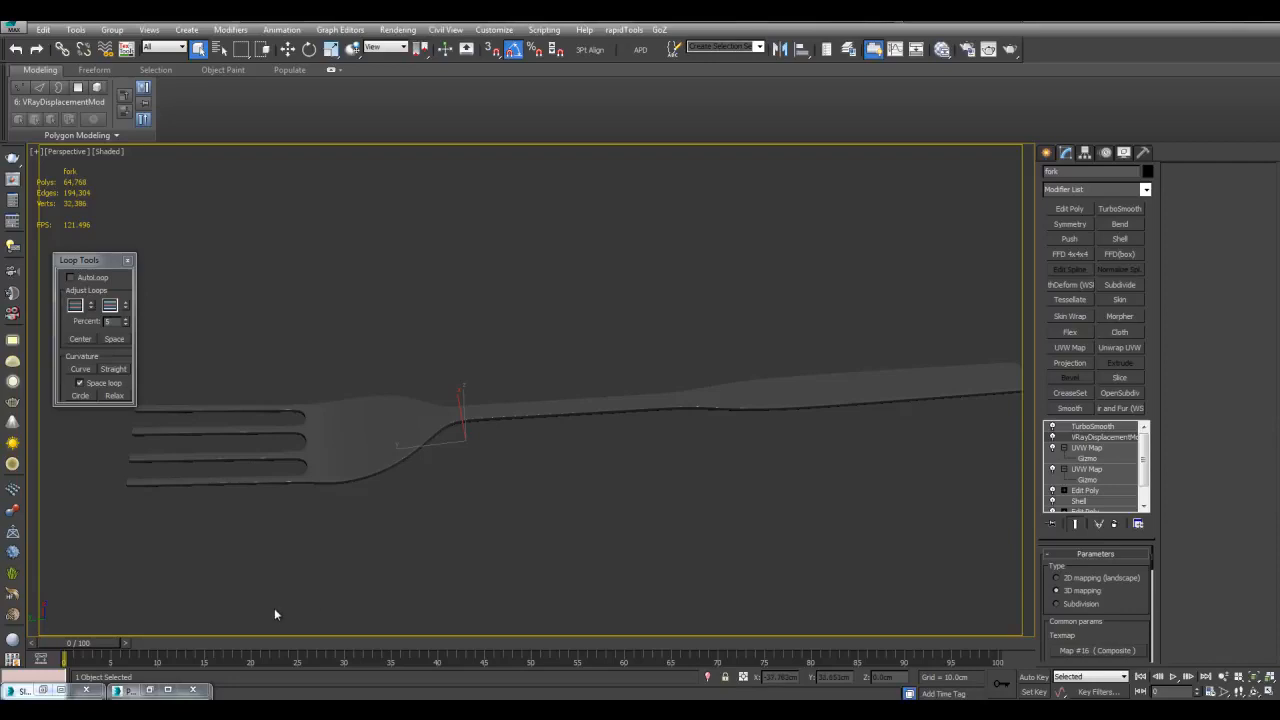
# Clone the earlier fork render for comparison and move the copy aside
pyautogui.click(150, 691)
pyautogui.scroll(-1, 575, 450)
pyautogui.click(211, 171)
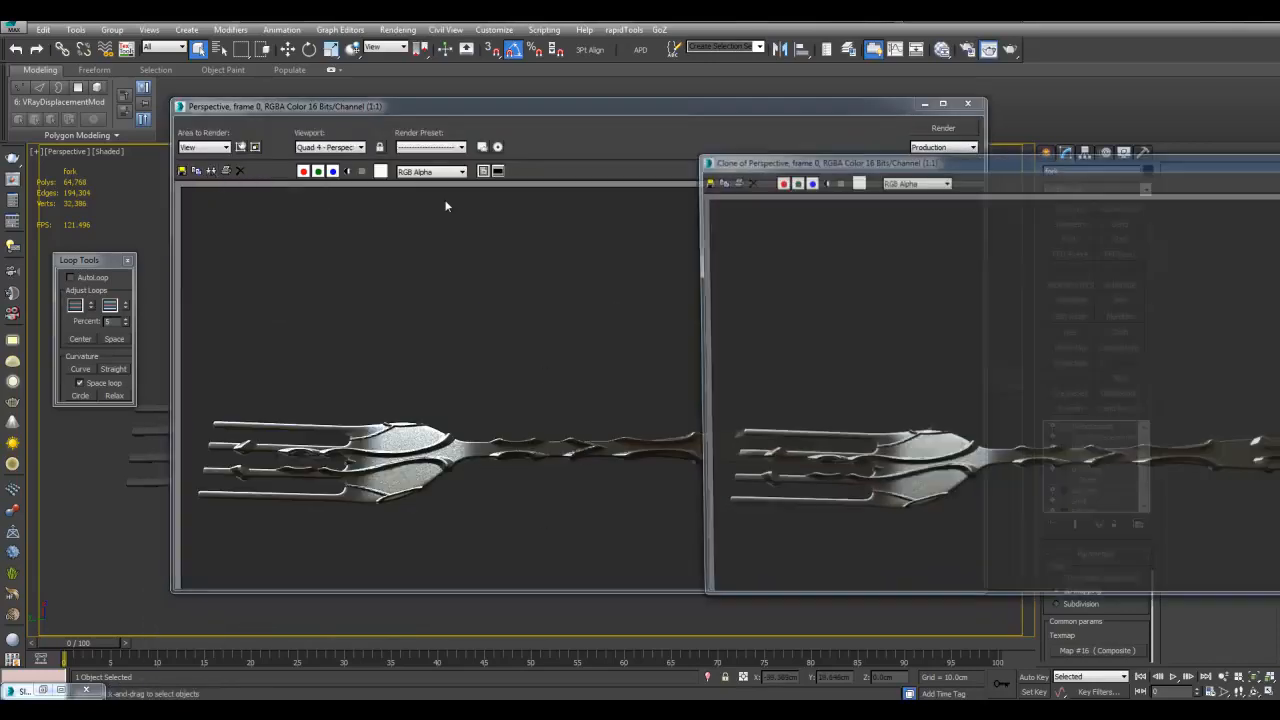
pyautogui.moveTo(904, 166); pyautogui.dragTo(480, 204)
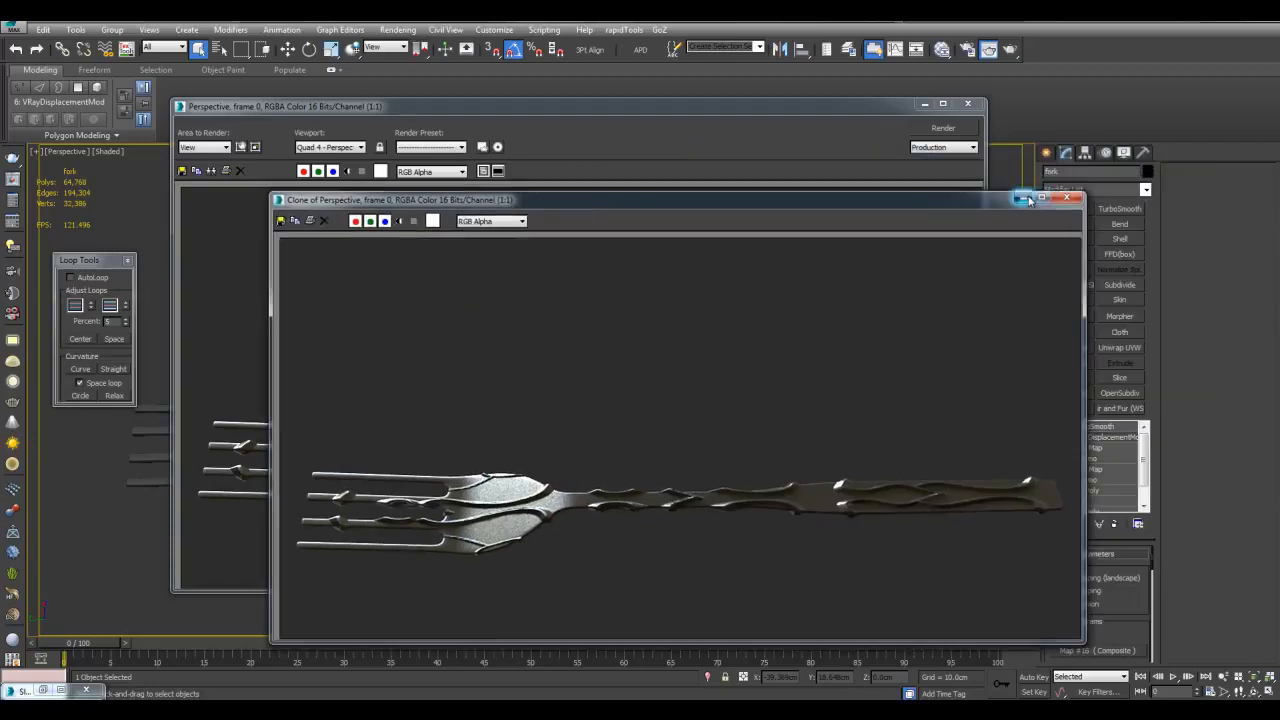
pyautogui.click(1025, 198)
# Close the render window and show the fork as its unsmoothed 1,012-poly mesh
pyautogui.click(966, 105)
pyautogui.moveTo(848, 277); pyautogui.dragTo(808, 297, button='middle')
pyautogui.click(1075, 524)
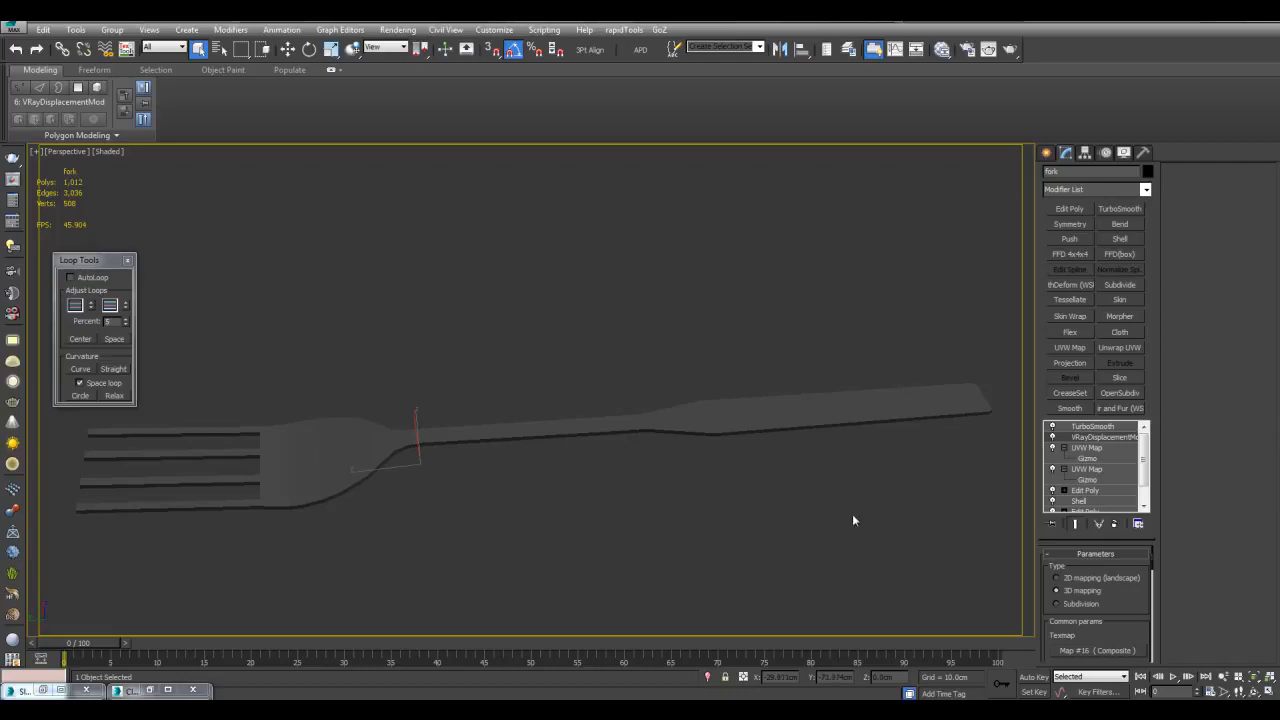
# Move VRayDisplacementMod above TurboSmooth in the stack and render the fork
pyautogui.moveTo(1100, 444); pyautogui.dragTo(1092, 425)
pyautogui.click(893, 477)
pyautogui.hotkey('shift', 'q')
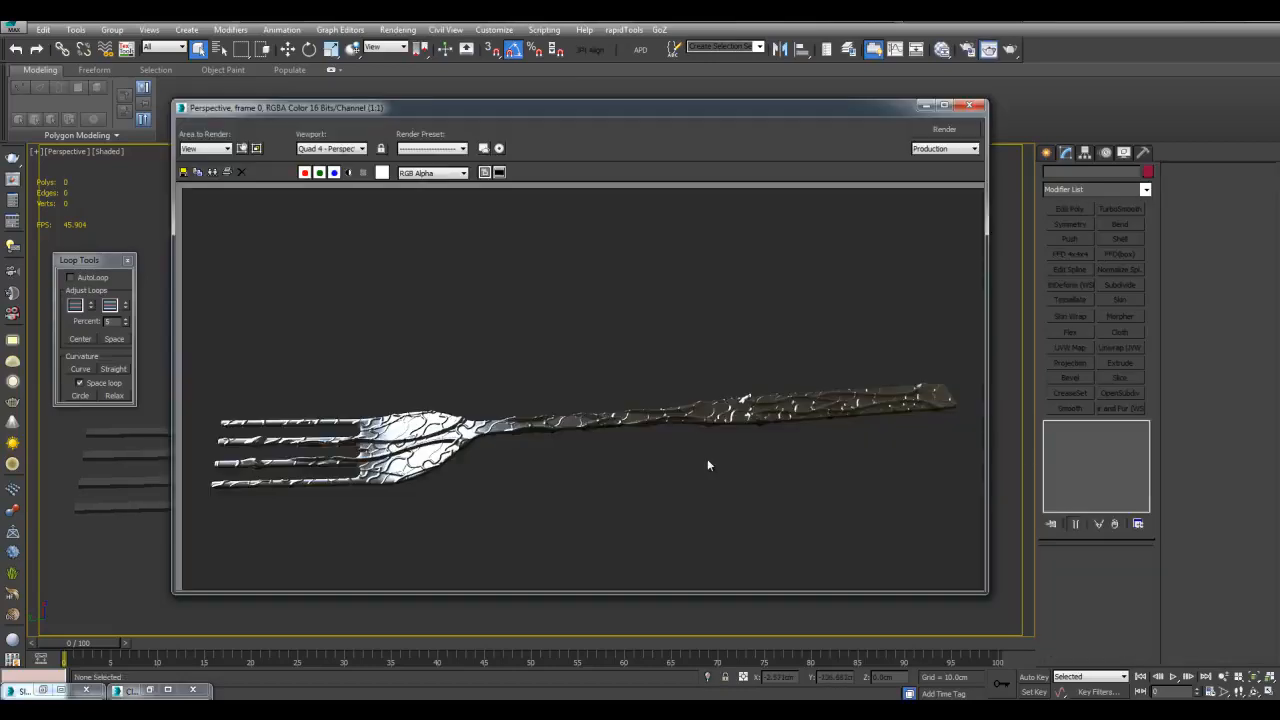
# Inspect the raised composite displacement in the render, from fork head along the handle to the tines
pyautogui.scroll(4, 707, 462)
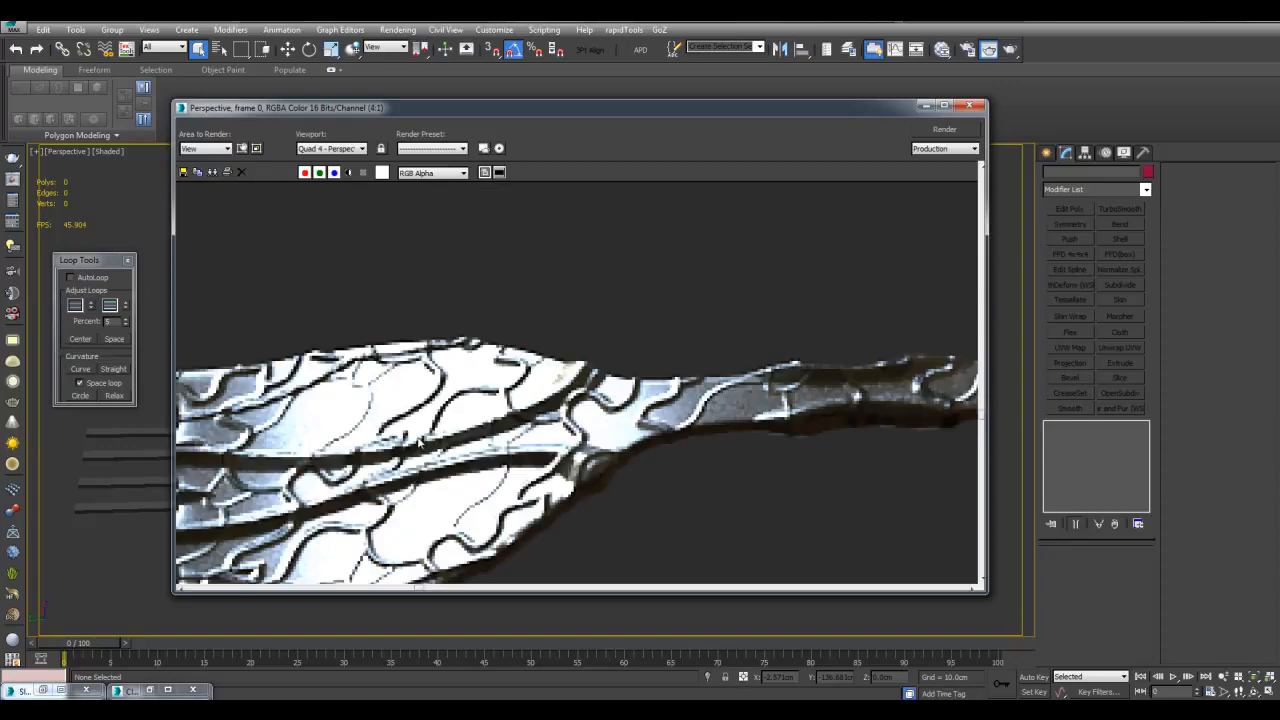
pyautogui.moveTo(603, 412); pyautogui.dragTo(675, 369, button='middle')
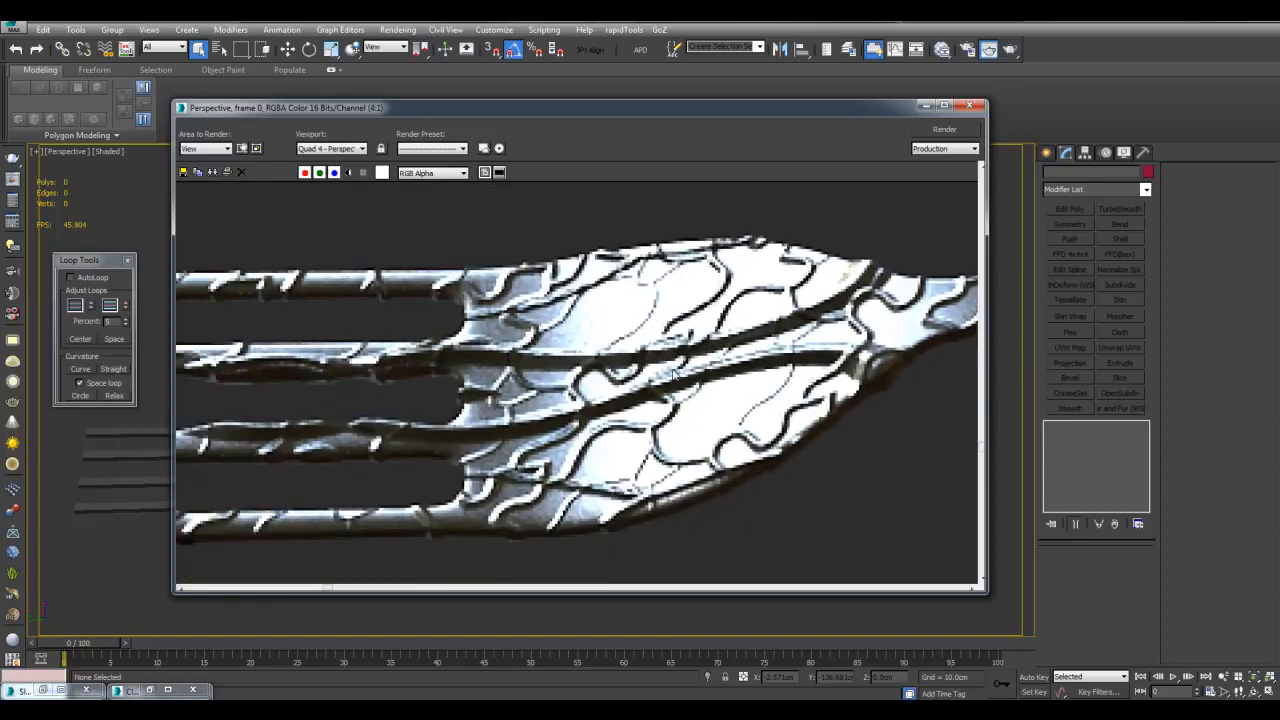
pyautogui.moveTo(796, 326); pyautogui.dragTo(734, 353, button='middle')
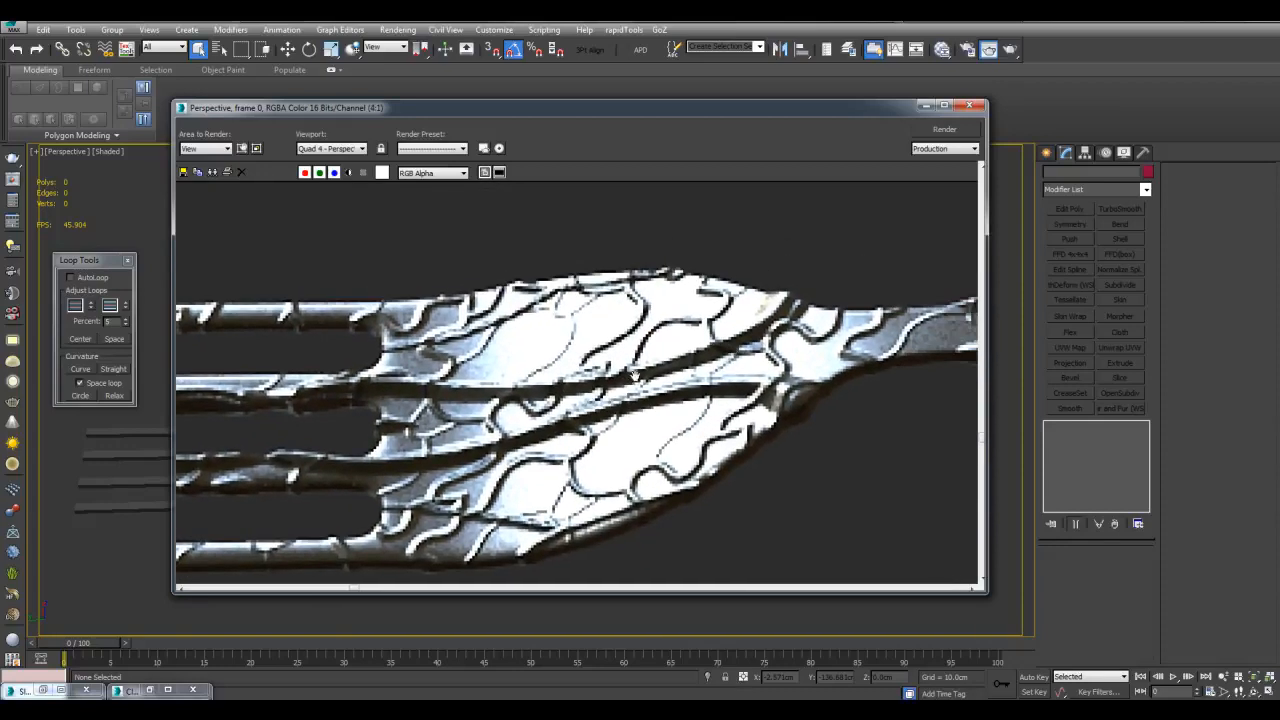
pyautogui.moveTo(634, 378); pyautogui.dragTo(674, 364, button='middle')
pyautogui.moveTo(697, 298); pyautogui.dragTo(657, 318, button='middle')
pyautogui.moveTo(580, 338); pyautogui.dragTo(735, 332, button='middle')
pyautogui.moveTo(466, 346); pyautogui.dragTo(663, 355, button='middle')
pyautogui.scroll(-1, 617, 357)
pyautogui.scroll(1, 534, 346)
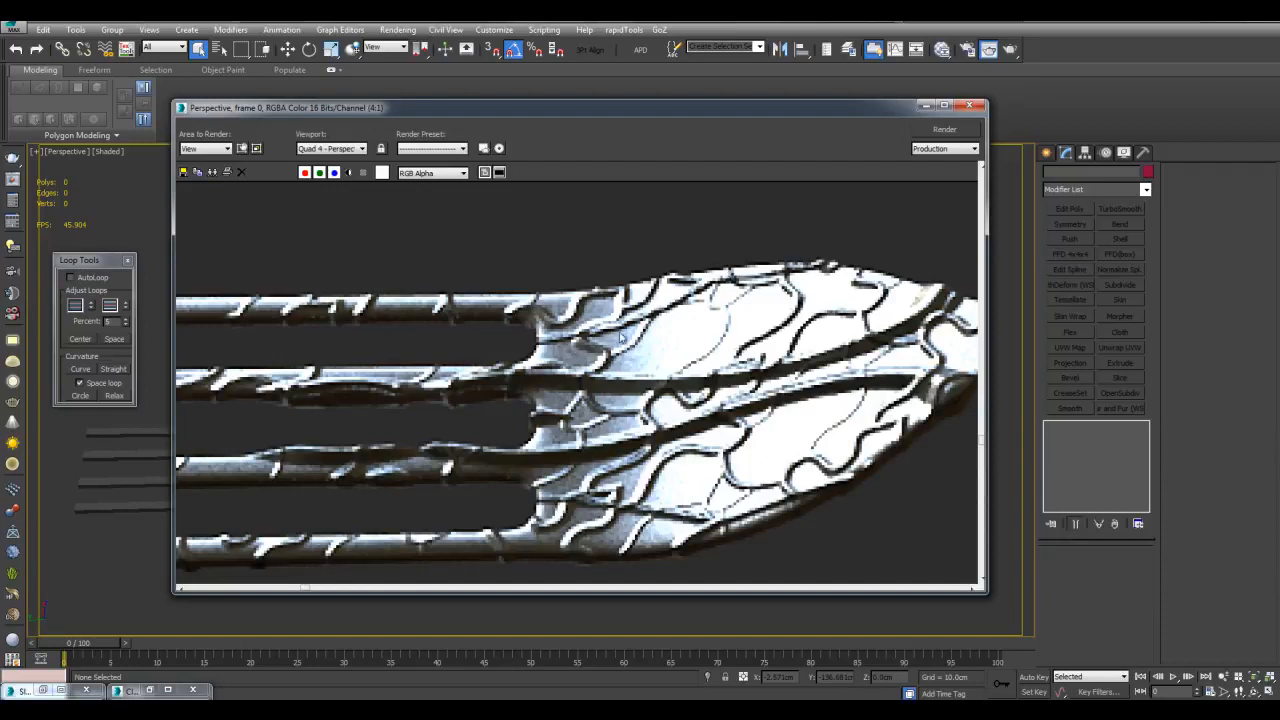
pyautogui.moveTo(838, 329); pyautogui.dragTo(514, 328, button='middle')
pyautogui.moveTo(762, 312); pyautogui.dragTo(482, 355, button='middle')
pyautogui.moveTo(618, 352); pyautogui.dragTo(514, 353, button='middle')
pyautogui.moveTo(925, 322); pyautogui.dragTo(494, 386, button='middle')
pyautogui.scroll(-1, 702, 343)
pyautogui.moveTo(765, 369); pyautogui.dragTo(602, 381, button='middle')
pyautogui.scroll(1, 603, 383)
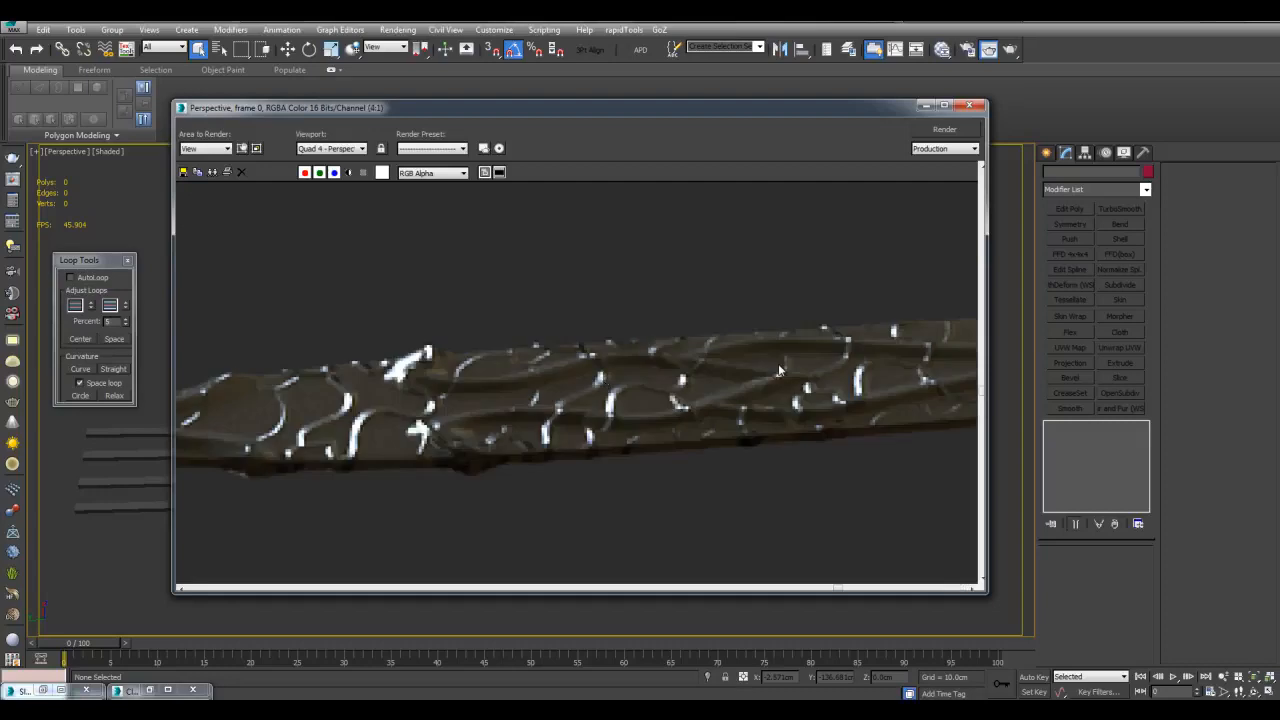
pyautogui.moveTo(800, 320); pyautogui.dragTo(558, 316, button='middle')
pyautogui.moveTo(455, 374); pyautogui.dragTo(785, 399, button='middle')
pyautogui.scroll(-1, 785, 399)
pyautogui.moveTo(489, 391); pyautogui.dragTo(752, 364, button='middle')
pyautogui.scroll(-1, 590, 393)
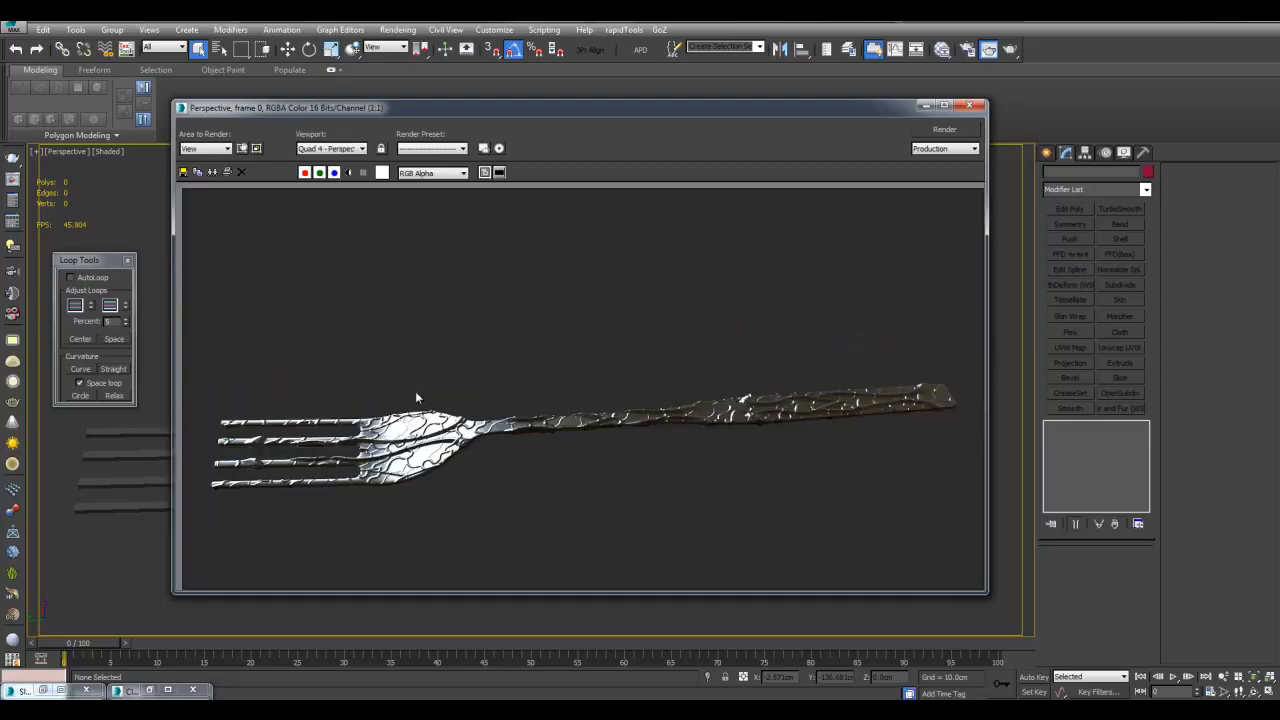
pyautogui.scroll(1, 376, 404)
pyautogui.moveTo(376, 404); pyautogui.dragTo(677, 350, button='middle')
pyautogui.scroll(1, 677, 351)
pyautogui.moveTo(545, 395); pyautogui.dragTo(797, 302, button='middle')
pyautogui.scroll(-1, 797, 302)
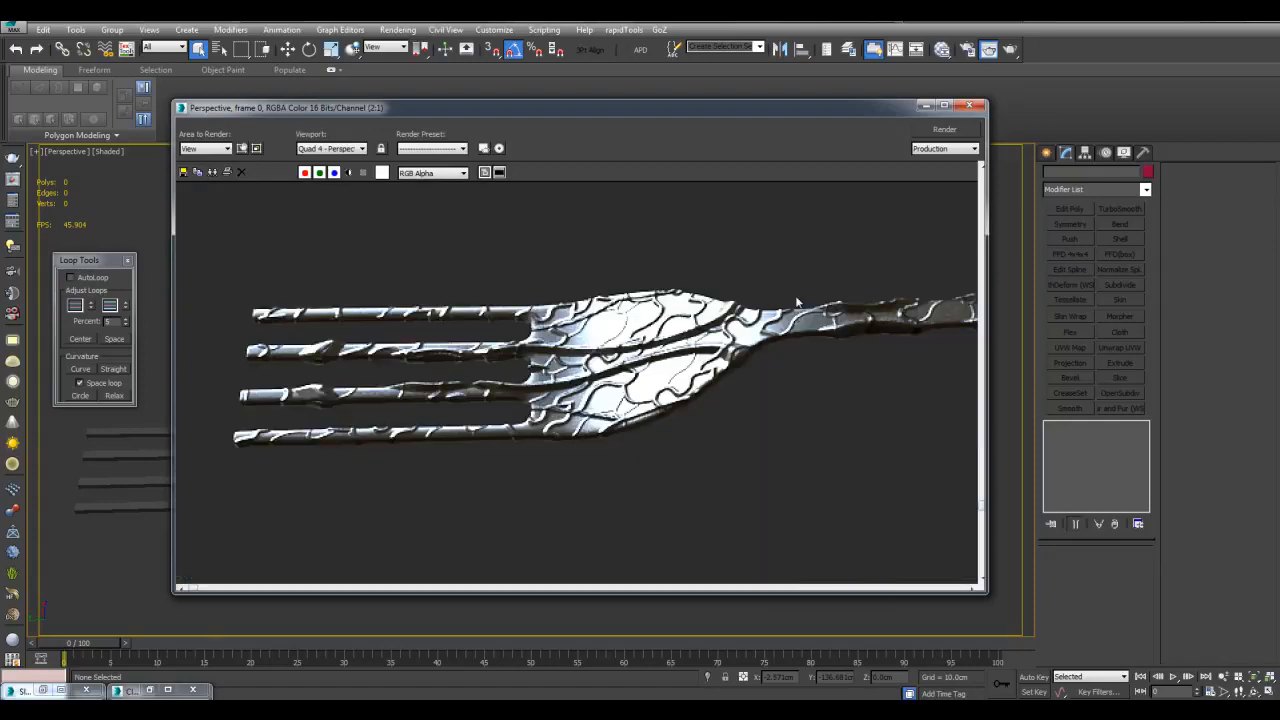
# Close the render window and start creating a new cylinder
pyautogui.click(968, 106)
pyautogui.scroll(-3, 831, 330)
pyautogui.click(1046, 153)
pyautogui.scroll(3, 906, 279)
pyautogui.click(1067, 266)
# Draw a new cylinder beside the fork's handle
pyautogui.moveTo(789, 312)
pyautogui.keyDown('alt'); pyautogui.mouseDown(button='middle')
pyautogui.moveTo(566, 423)
pyautogui.moveTo(559, 440)
pyautogui.mouseUp(button='middle'); pyautogui.keyUp('alt')
pyautogui.moveTo(537, 522); pyautogui.dragTo(551, 493)
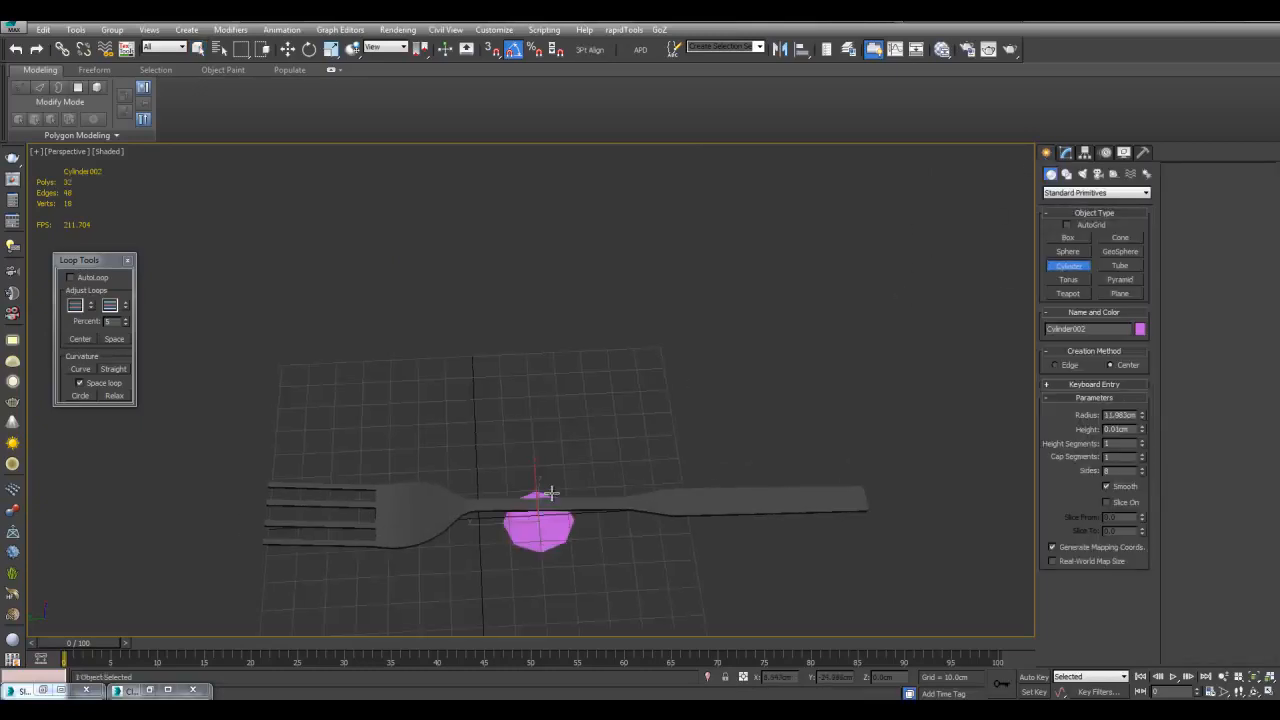
pyautogui.click(532, 184)
pyautogui.rightClick(537, 219)
pyautogui.moveTo(540, 222); pyautogui.dragTo(618, 245, button='middle')
pyautogui.scroll(-4, 699, 335)
pyautogui.scroll(2, 702, 339)
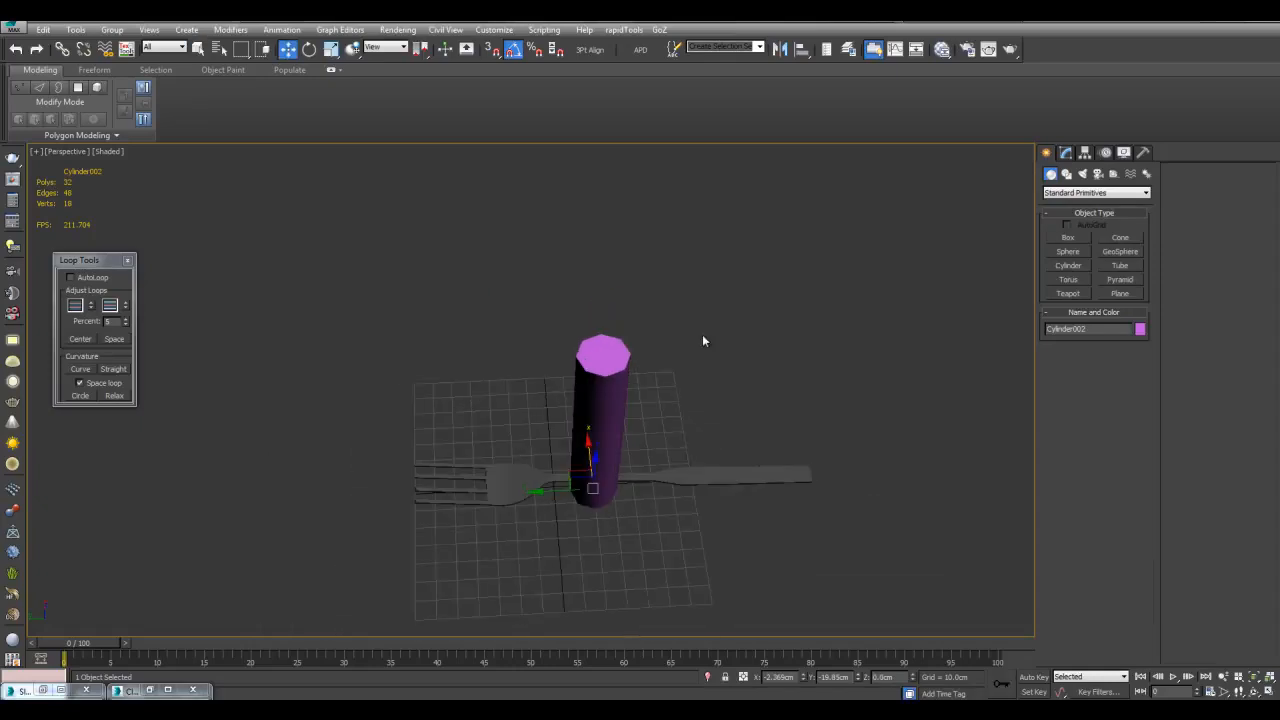
# Hide the fork and zero the cylinder's X and Y position
pyautogui.rightClick(702, 341)
pyautogui.click(740, 297)
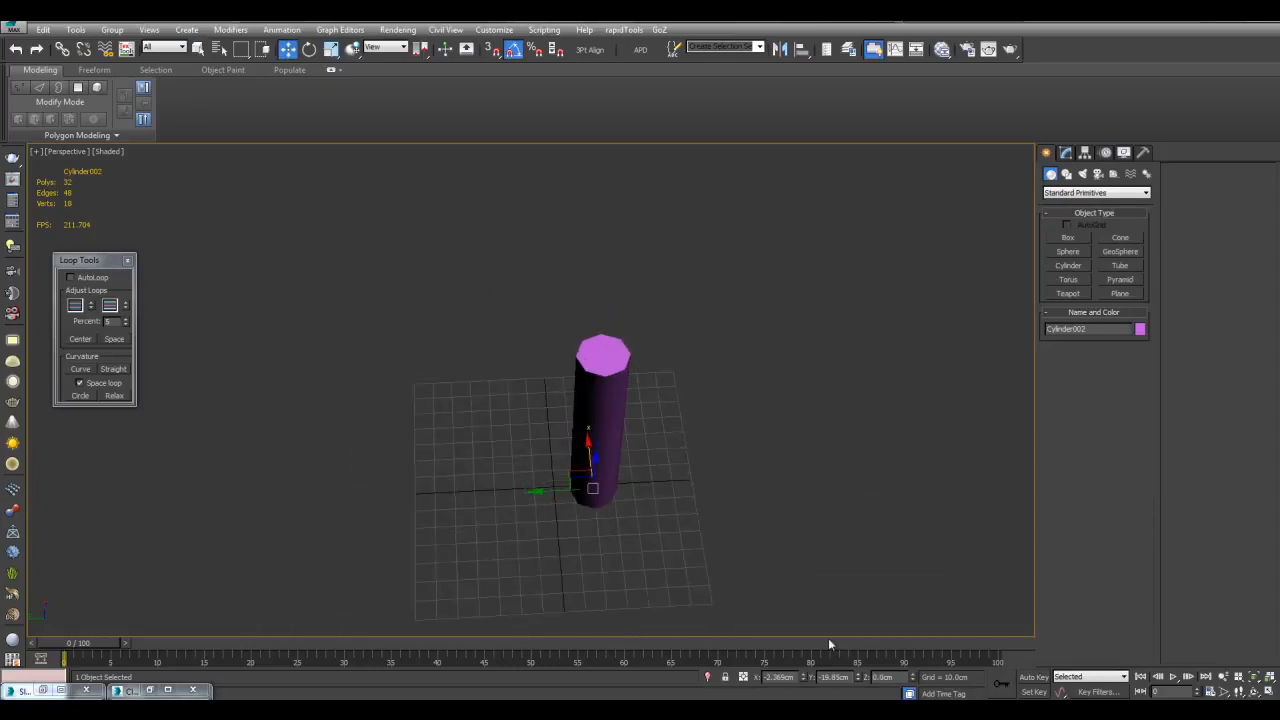
pyautogui.rightClick(804, 679)
pyautogui.rightClick(858, 680)
pyautogui.press('F4')
pyautogui.scroll(2, 794, 543)
pyautogui.keyDown('alt'); pyautogui.moveTo(794, 543); pyautogui.dragTo(812, 382, button='middle'); pyautogui.keyUp('alt')
# Add an Edit Poly modifier and delete the cylinder's two caps
pyautogui.click(1065, 153)
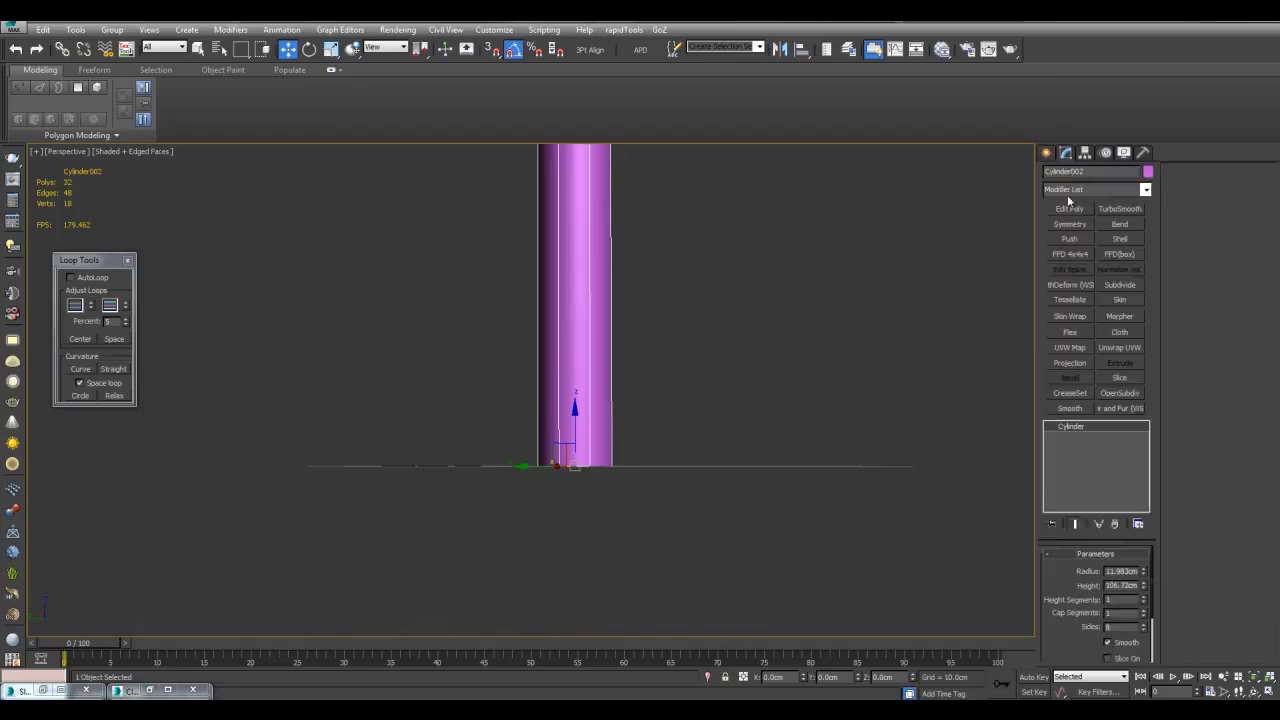
pyautogui.click(1068, 209)
pyautogui.press('4')
pyautogui.hotkey('ctrl', 'a')
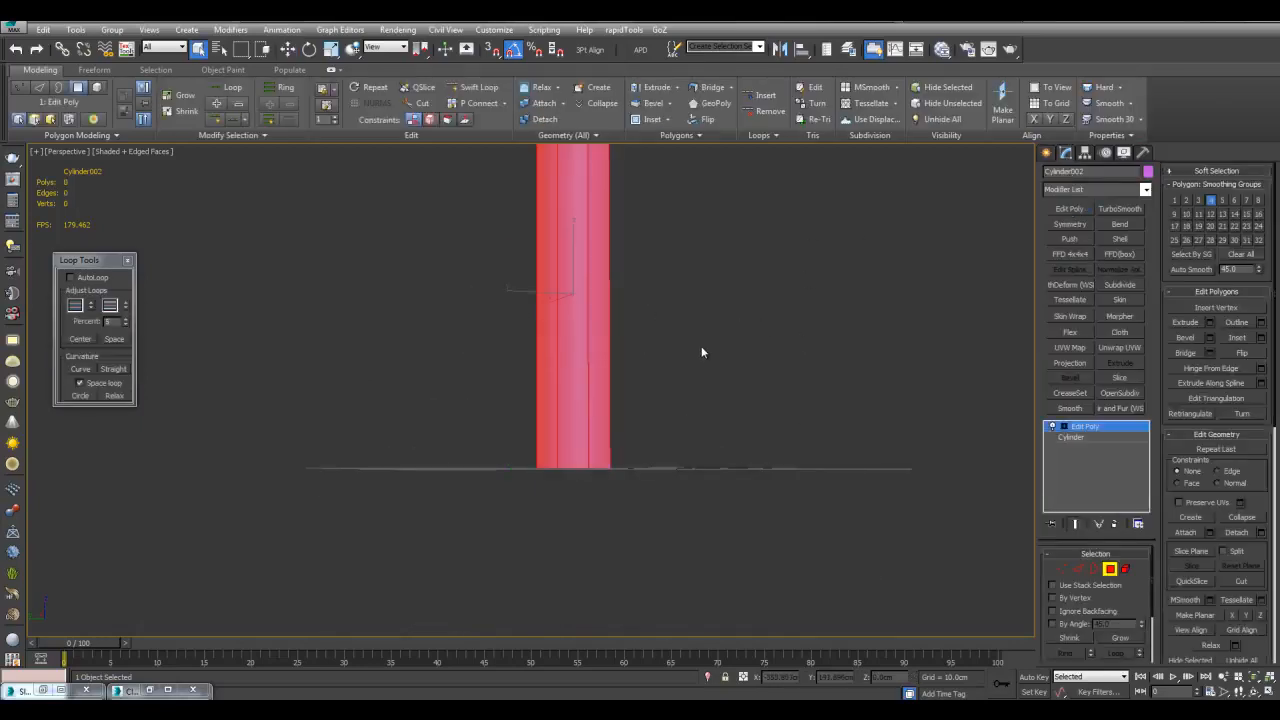
pyautogui.keyDown('alt'); pyautogui.moveTo(697, 345); pyautogui.dragTo(707, 408, button='middle'); pyautogui.keyUp('alt')
pyautogui.hotkey('ctrl', 'i')
pyautogui.keyDown('alt'); pyautogui.moveTo(631, 327); pyautogui.dragTo(951, 331, button='middle'); pyautogui.keyUp('alt')
pyautogui.press('Delete')
# Add TurboSmooth with 3 iterations and isoline display above Edit Poly
pyautogui.click(1119, 209)
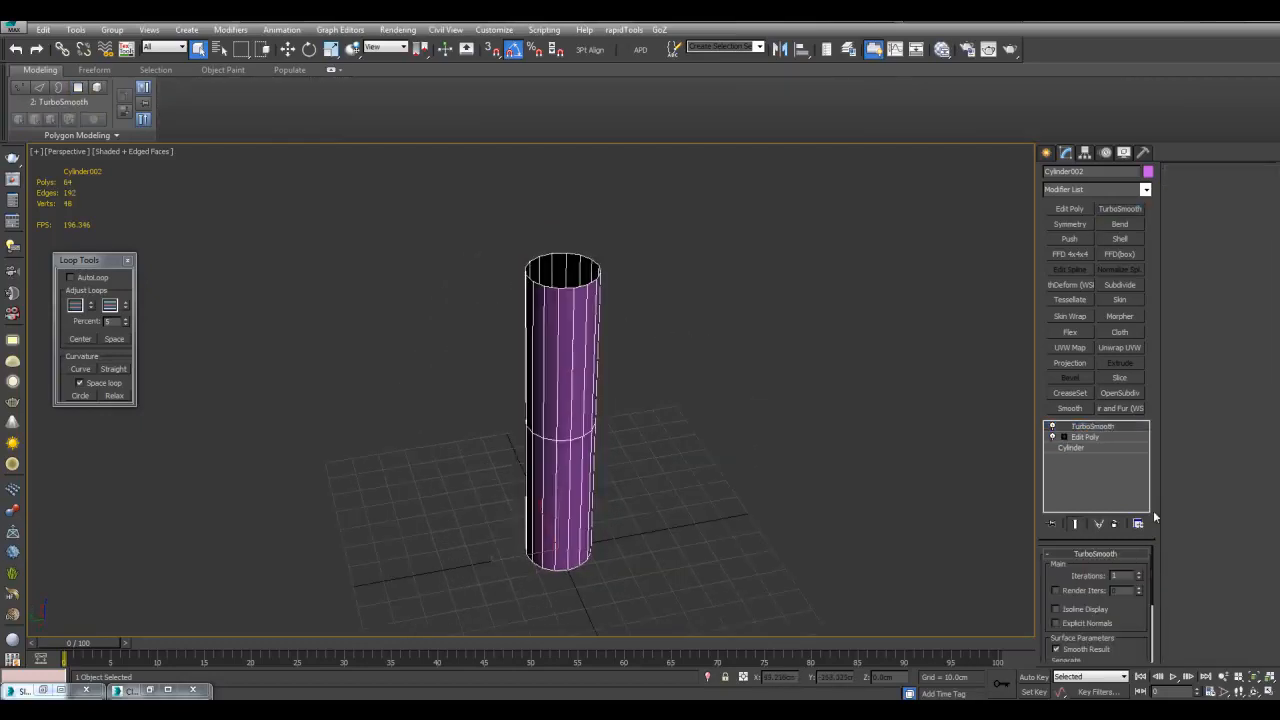
pyautogui.click(1141, 575)
pyautogui.click(1141, 575)
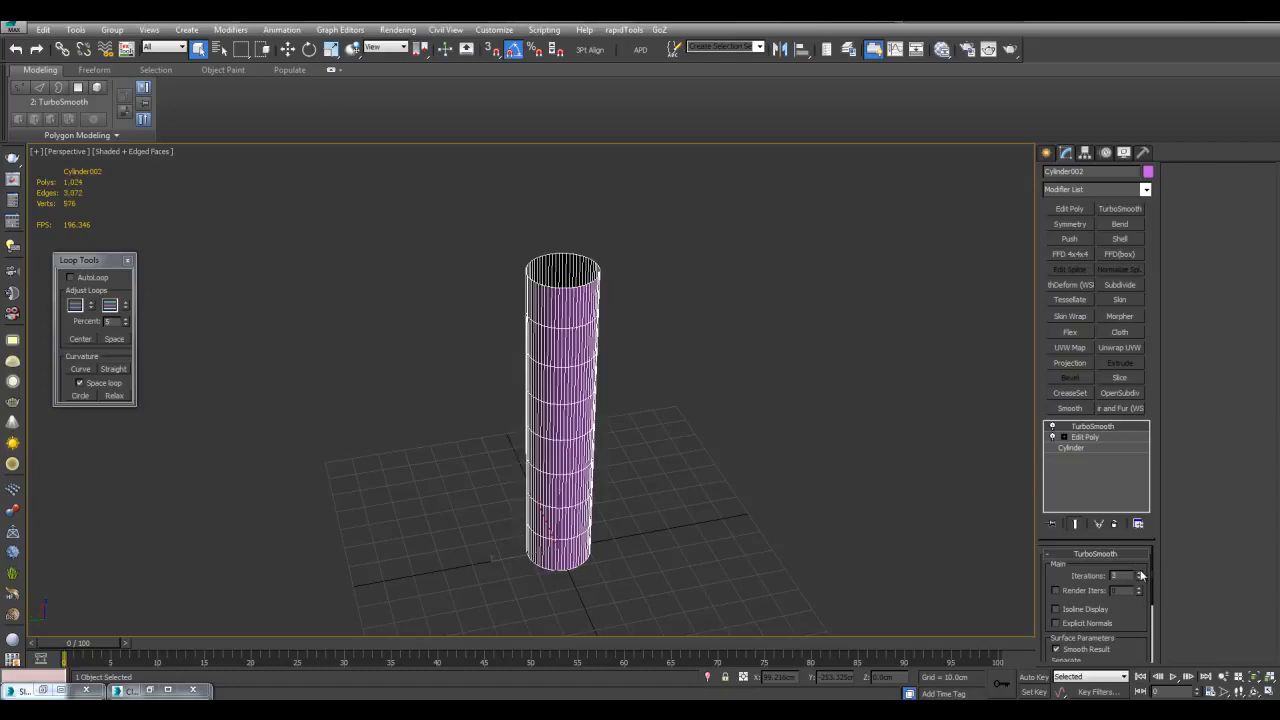
pyautogui.click(1096, 611)
pyautogui.keyDown('alt'); pyautogui.moveTo(861, 546); pyautogui.dragTo(854, 486, button='middle'); pyautogui.keyUp('alt')
pyautogui.click(1084, 438)
pyautogui.moveTo(735, 421); pyautogui.dragTo(729, 374, button='middle')
pyautogui.press('`')
# Insert an edge loop near the bottom of the cylinder with Swift Loop
pyautogui.press('1')
pyautogui.scroll(3, 675, 400)
pyautogui.hotkey('alt', '1')
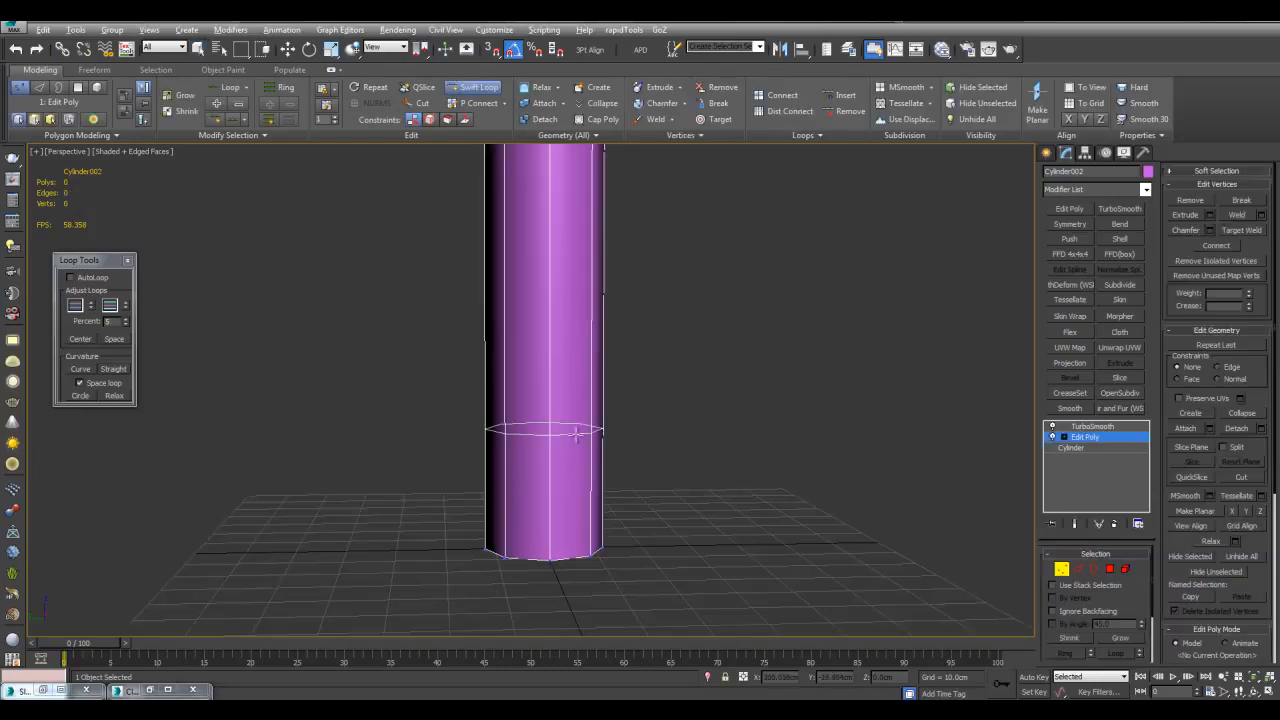
pyautogui.click(576, 434)
pyautogui.rightClick(584, 436)
pyautogui.moveTo(617, 446); pyautogui.dragTo(632, 434, button='middle')
pyautogui.hotkey('alt', '1')
pyautogui.click(616, 444)
pyautogui.rightClick(614, 445)
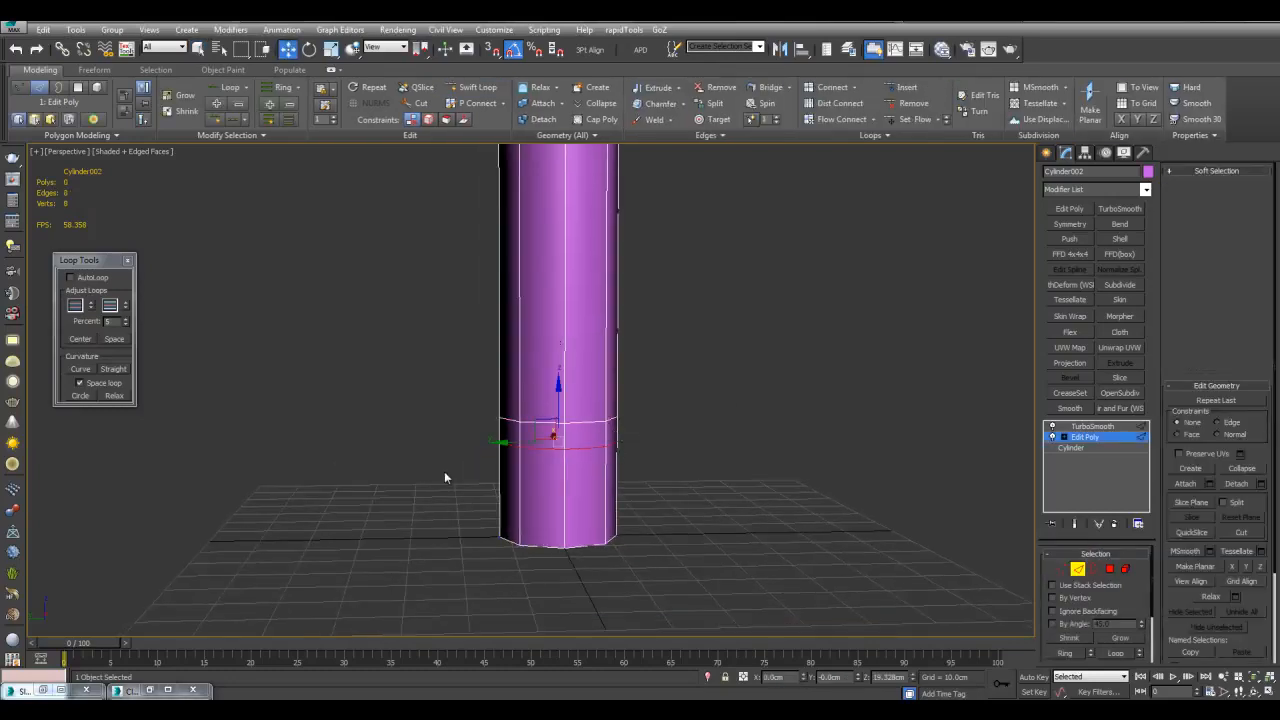
# Scale the bottom band of faces to 157% and clear all smoothing groups
pyautogui.press('4')
pyautogui.moveTo(466, 458); pyautogui.dragTo(809, 610)
pyautogui.press('r')
pyautogui.keyDown('alt'); pyautogui.moveTo(562, 489); pyautogui.dragTo(552, 505, button='middle'); pyautogui.keyUp('alt')
pyautogui.moveTo(549, 506); pyautogui.dragTo(552, 517)
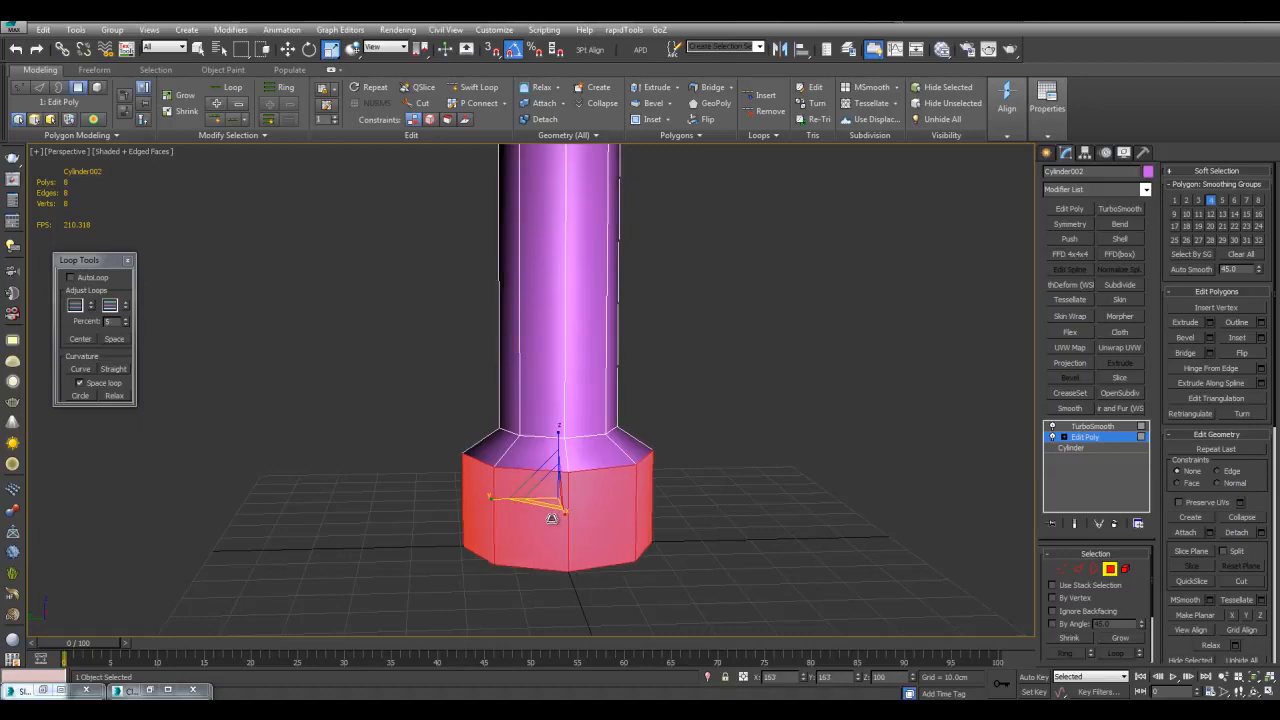
pyautogui.press('q')
pyautogui.hotkey('ctrl', 'a')
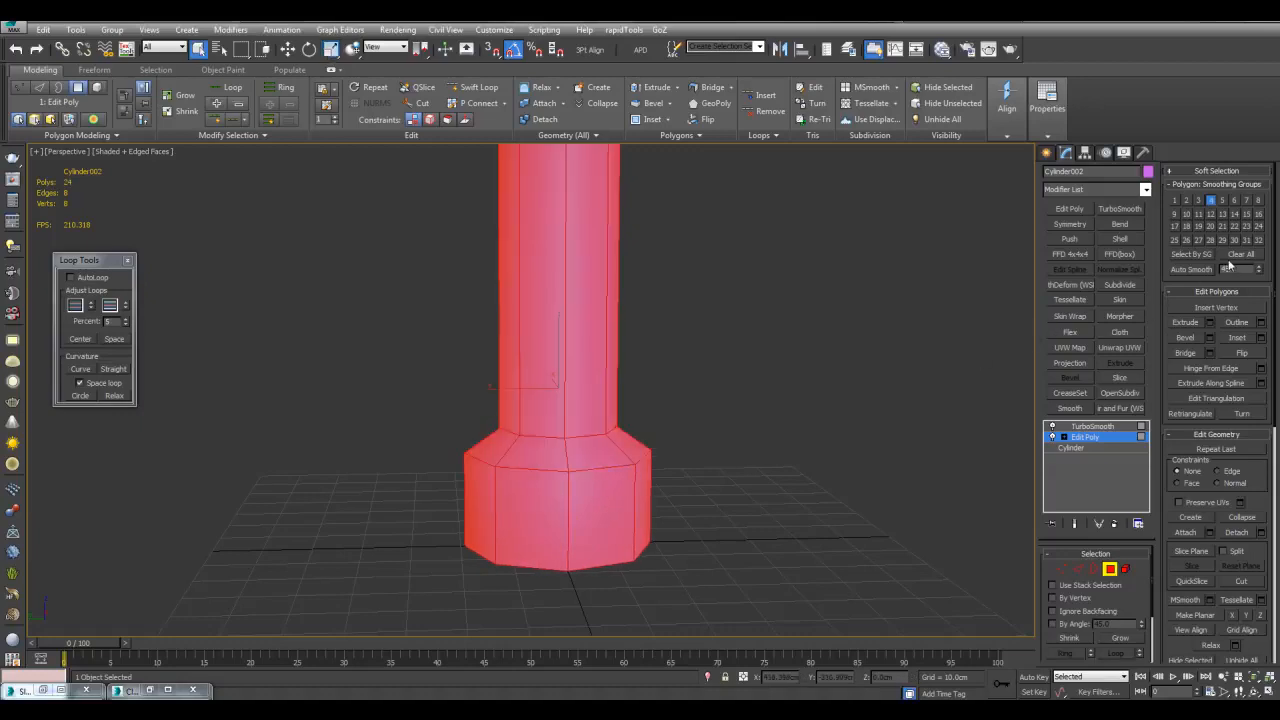
pyautogui.click(1236, 256)
pyautogui.click(918, 324)
pyautogui.scroll(3, 760, 372)
# Cut a new loop above the base, pull it inward and raise it
pyautogui.press('1')
pyautogui.hotkey('alt', '1')
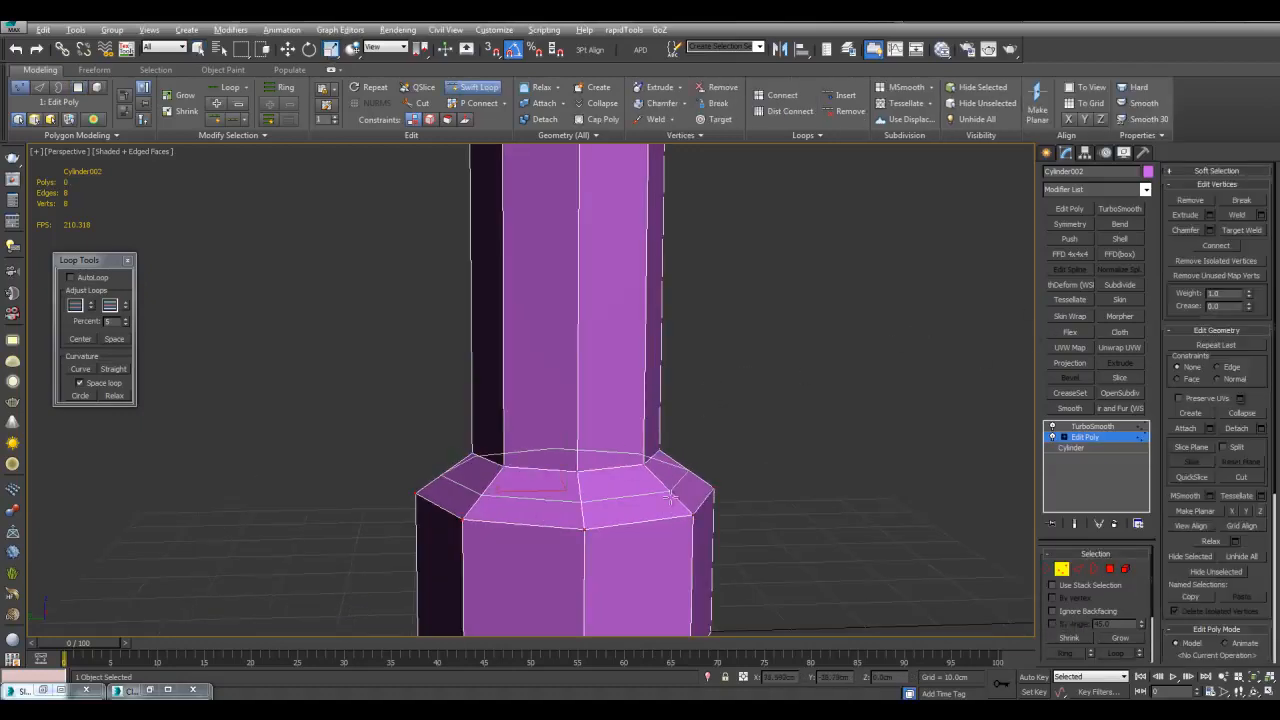
pyautogui.click(674, 495)
pyautogui.press('2')
pyautogui.press('w')
pyautogui.scroll(3, 640, 443)
pyautogui.moveTo(640, 443); pyautogui.dragTo(636, 338, button='middle')
pyautogui.press('r')
pyautogui.moveTo(587, 434); pyautogui.dragTo(590, 403)
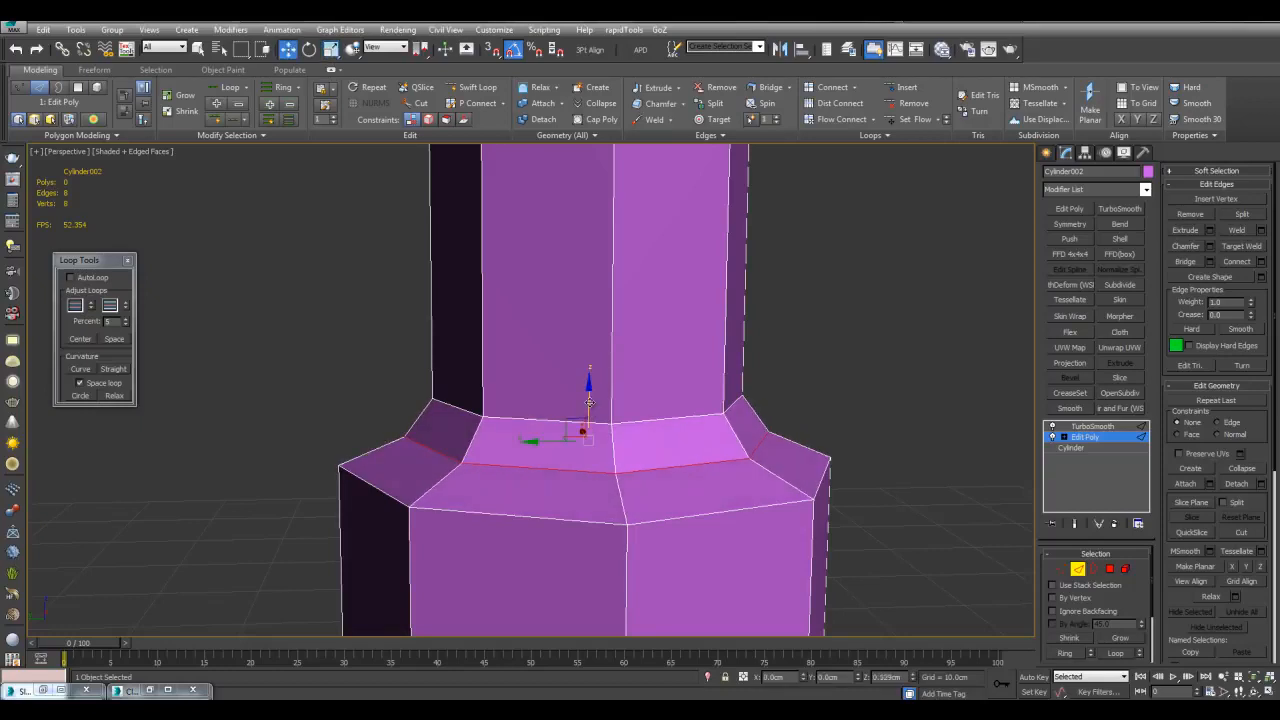
# Insert another loop above the previous one and raise it up the column
pyautogui.hotkey('alt', '1')
pyautogui.moveTo(779, 462); pyautogui.dragTo(786, 431, button='middle')
pyautogui.click(751, 418)
pyautogui.press('w')
pyautogui.moveTo(592, 369); pyautogui.dragTo(593, 344)
pyautogui.hotkey('alt', '1')
pyautogui.moveTo(690, 403); pyautogui.dragTo(690, 372, button='middle')
# Chamfer the step's edge loop by about 2.39cm
pyautogui.click(706, 369)
pyautogui.keyDown('alt'); pyautogui.moveTo(903, 355); pyautogui.dragTo(717, 382, button='middle'); pyautogui.keyUp('alt')
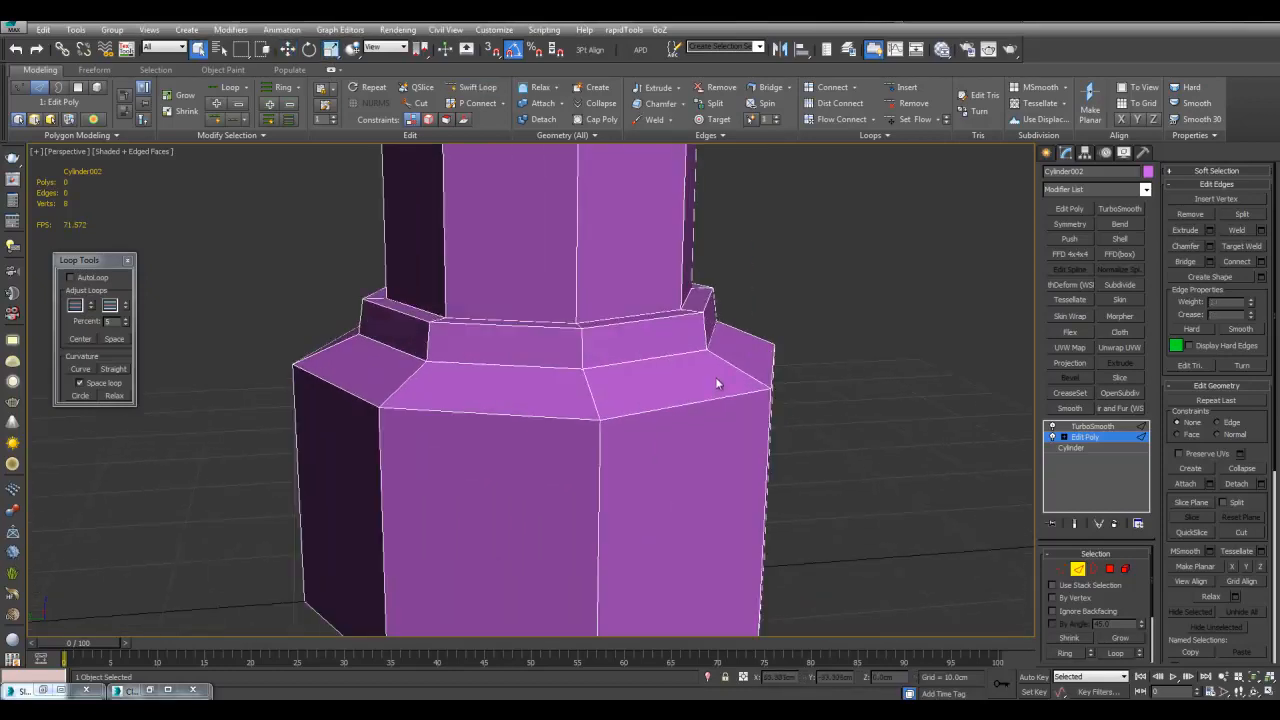
pyautogui.hotkey('alt', 'l')
pyautogui.click(1209, 246)
pyautogui.moveTo(700, 450)
pyautogui.mouseDown()
pyautogui.moveTo(698, 480)
pyautogui.moveTo(711, 471)
pyautogui.mouseUp()
pyautogui.click(739, 532)
pyautogui.scroll(-5, 614, 471)
pyautogui.press('w')
pyautogui.press('q')
pyautogui.scroll(8, 600, 462)
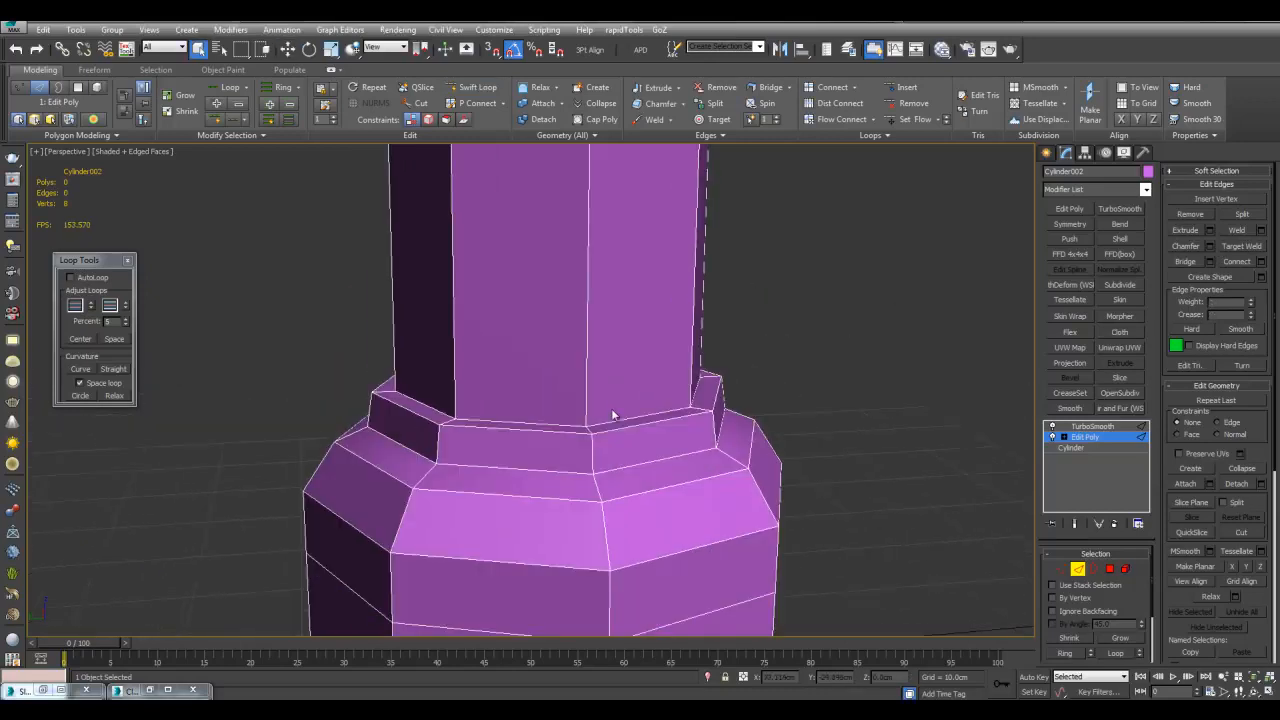
pyautogui.press('2')
# Add a second Edit Poly and extrude the step's edge loops
pyautogui.click(1069, 209)
pyautogui.press('2')
pyautogui.click(766, 363)
pyautogui.keyDown('ctrl'); pyautogui.click(764, 352); pyautogui.keyUp('ctrl')
pyautogui.scroll(-5, 814, 452)
pyautogui.moveTo(814, 452); pyautogui.dragTo(816, 546, button='middle')
pyautogui.hotkey('alt', 'l')
pyautogui.click(1209, 230)
pyautogui.moveTo(754, 460); pyautogui.dragTo(754, 450)
pyautogui.click(740, 479)
# Add a loop near the base and check the smoothed result with edged faces
pyautogui.hotkey('alt', '1')
pyautogui.click(602, 450)
pyautogui.rightClick(602, 450)
pyautogui.press('2')
pyautogui.hotkey('ctrl', 'e')
pyautogui.press('F4')
pyautogui.scroll(-8, 800, 443)
pyautogui.press('F4')
pyautogui.press('F4')
pyautogui.moveTo(783, 446); pyautogui.dragTo(766, 529, button='middle')
pyautogui.hotkey('ctrl', 'e')
pyautogui.press('F4')
pyautogui.keyDown('alt'); pyautogui.moveTo(753, 444); pyautogui.dragTo(928, 407, button='middle'); pyautogui.keyUp('alt')
pyautogui.scroll(4, 747, 442)
# Add a UVW Map modifier with cylindrical mapping to the column
pyautogui.click(1078, 348)
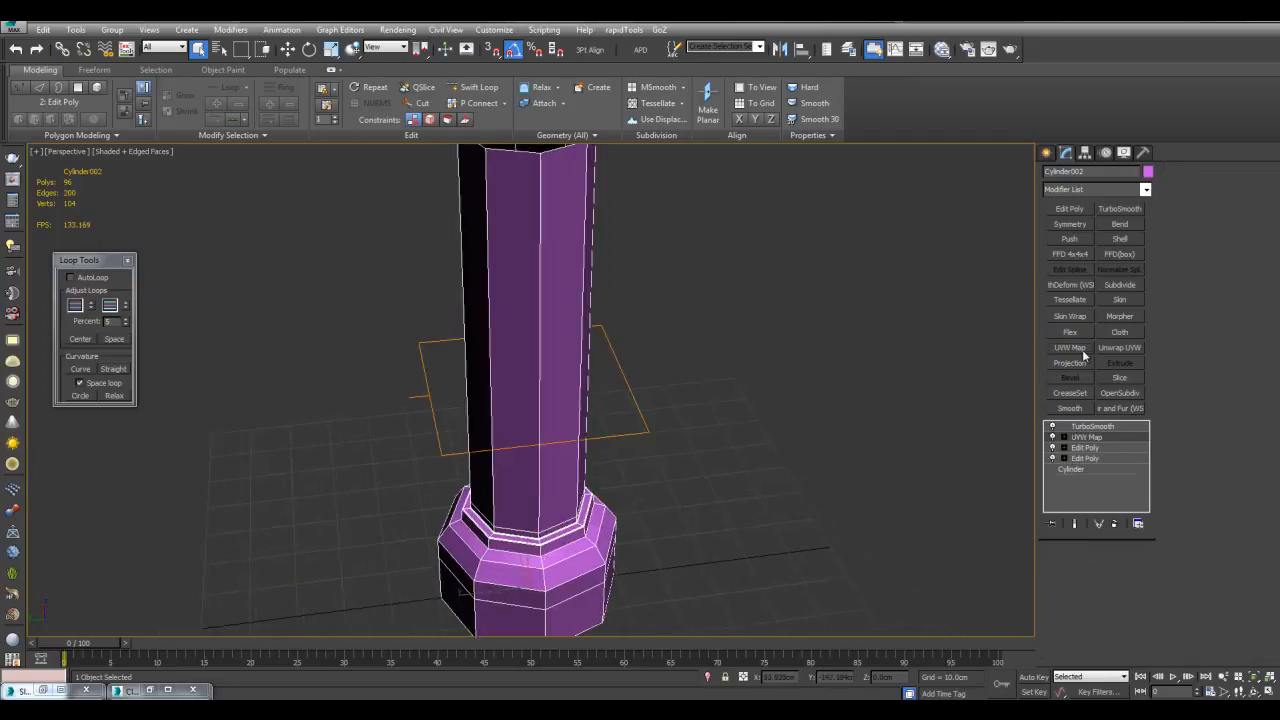
pyautogui.click(1090, 592)
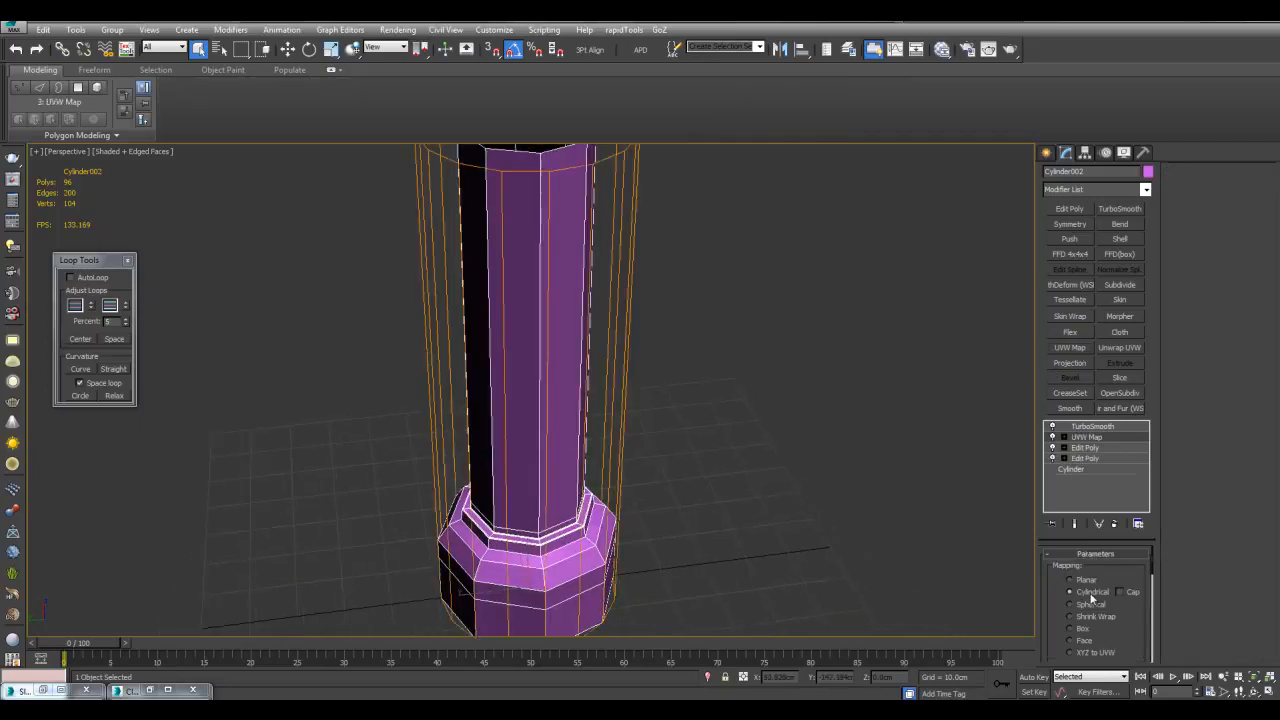
pyautogui.scroll(-3, 845, 470)
pyautogui.scroll(3, 832, 456)
# In the Slate Material Editor, duplicate the Composite node and its two bitmaps
pyautogui.press('m')
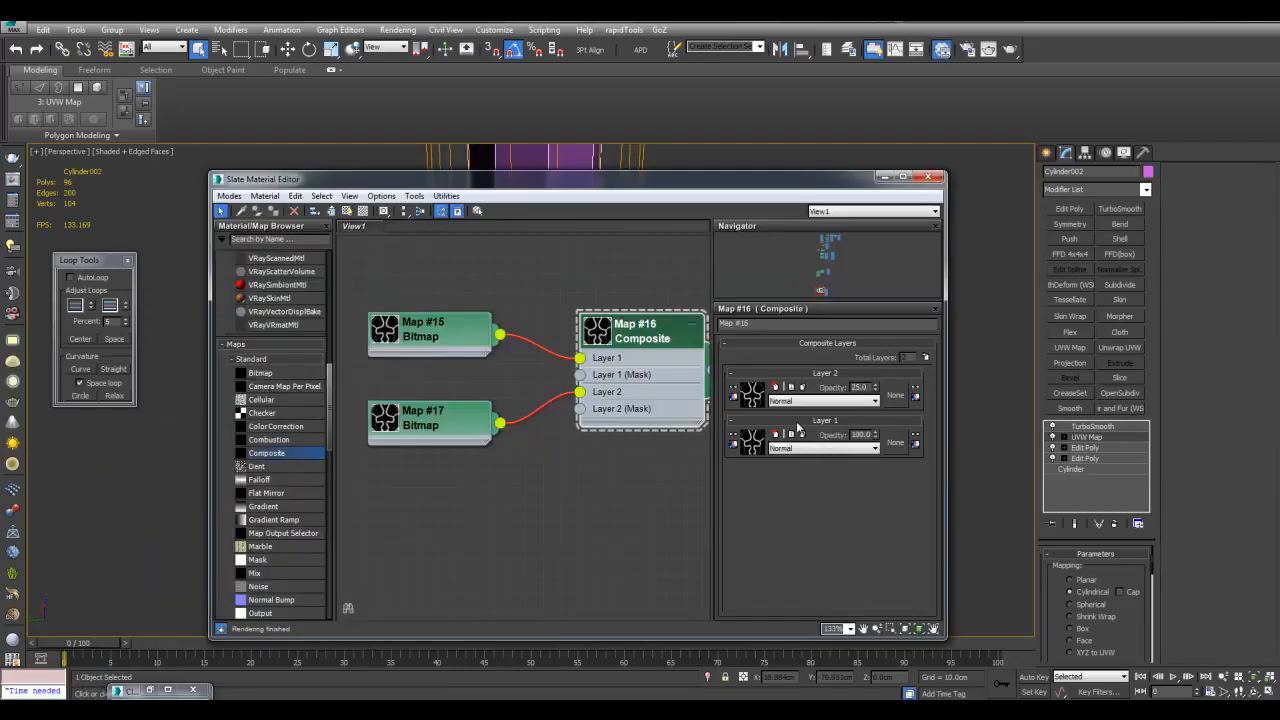
pyautogui.moveTo(558, 459); pyautogui.dragTo(502, 478, button='middle')
pyautogui.scroll(-2, 560, 420)
pyautogui.moveTo(698, 304); pyautogui.dragTo(560, 334, button='middle')
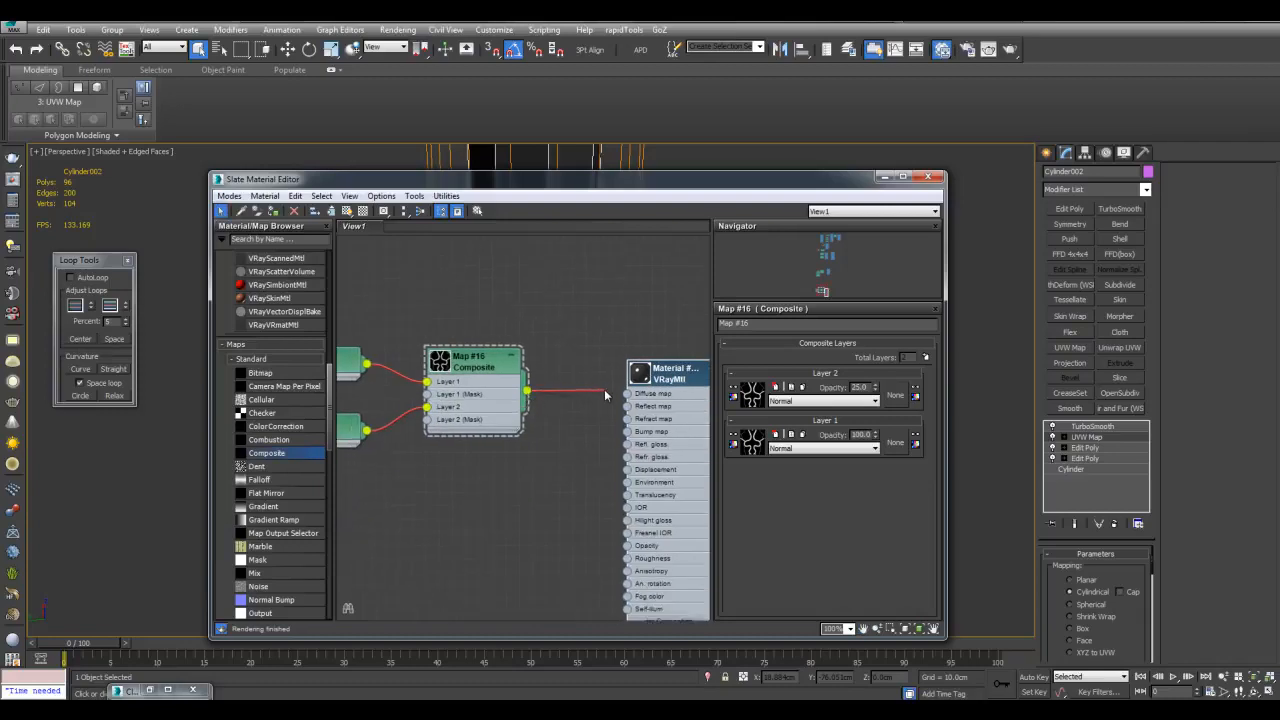
pyautogui.moveTo(486, 304); pyautogui.dragTo(674, 322, button='middle')
pyautogui.scroll(1, 566, 297)
pyautogui.scroll(1, 532, 384)
pyautogui.click(508, 387)
pyautogui.moveTo(524, 361); pyautogui.dragTo(396, 333, button='middle')
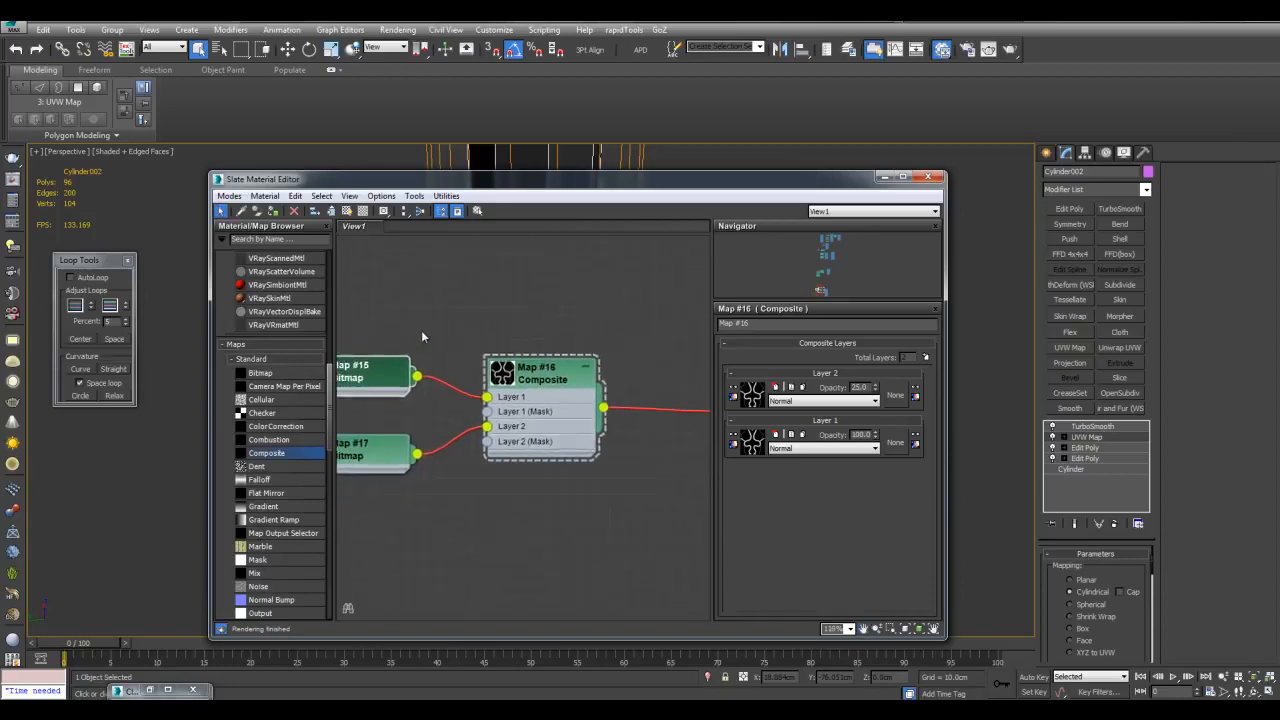
pyautogui.scroll(-3, 479, 341)
pyautogui.moveTo(368, 314); pyautogui.dragTo(536, 440)
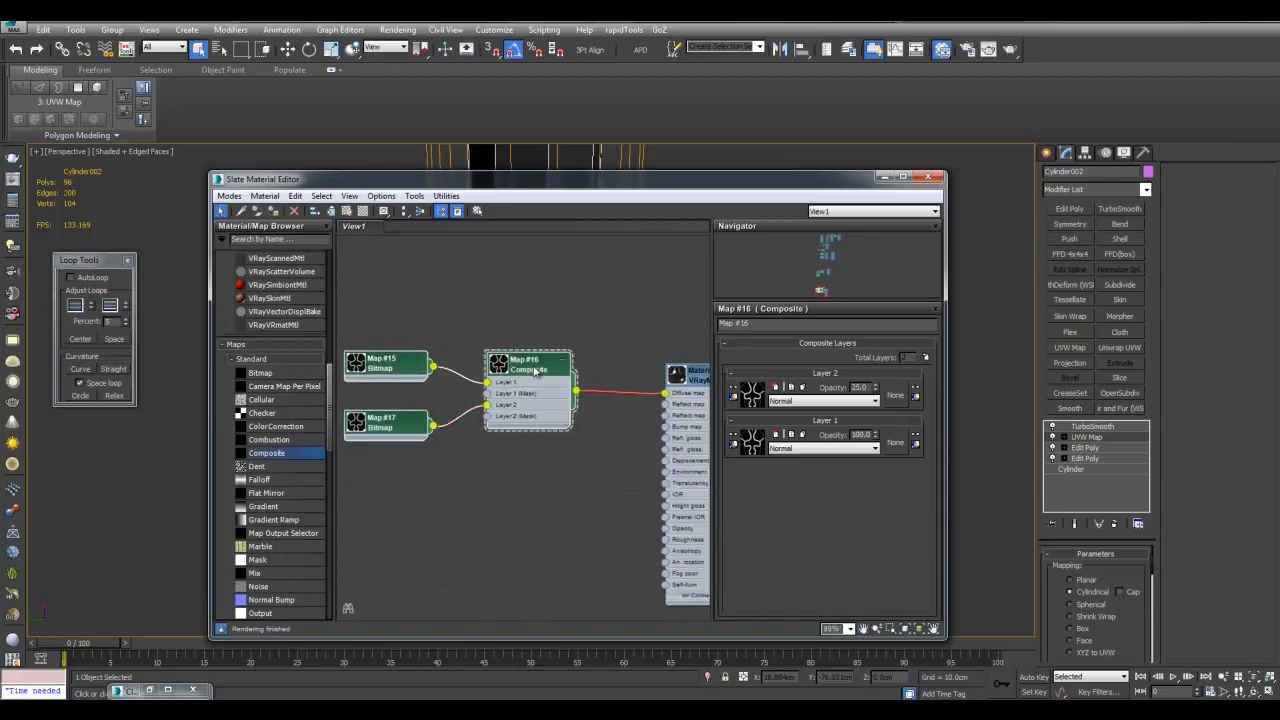
pyautogui.keyDown('shift'); pyautogui.moveTo(536, 372); pyautogui.dragTo(536, 498); pyautogui.keyUp('shift')
# Select the Map #18 bitmap, compare with Map #19, and show it shaded in viewport
pyautogui.moveTo(605, 536); pyautogui.dragTo(523, 474, button='middle')
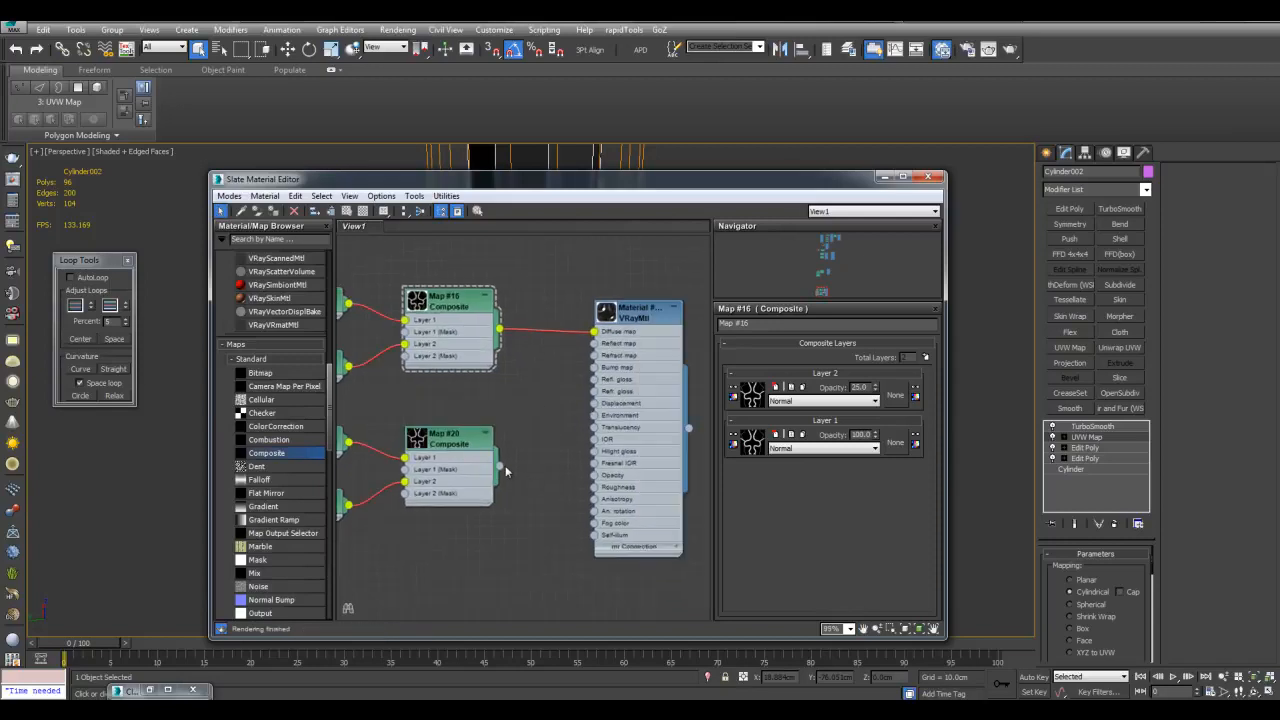
pyautogui.moveTo(506, 401); pyautogui.dragTo(601, 433, button='middle')
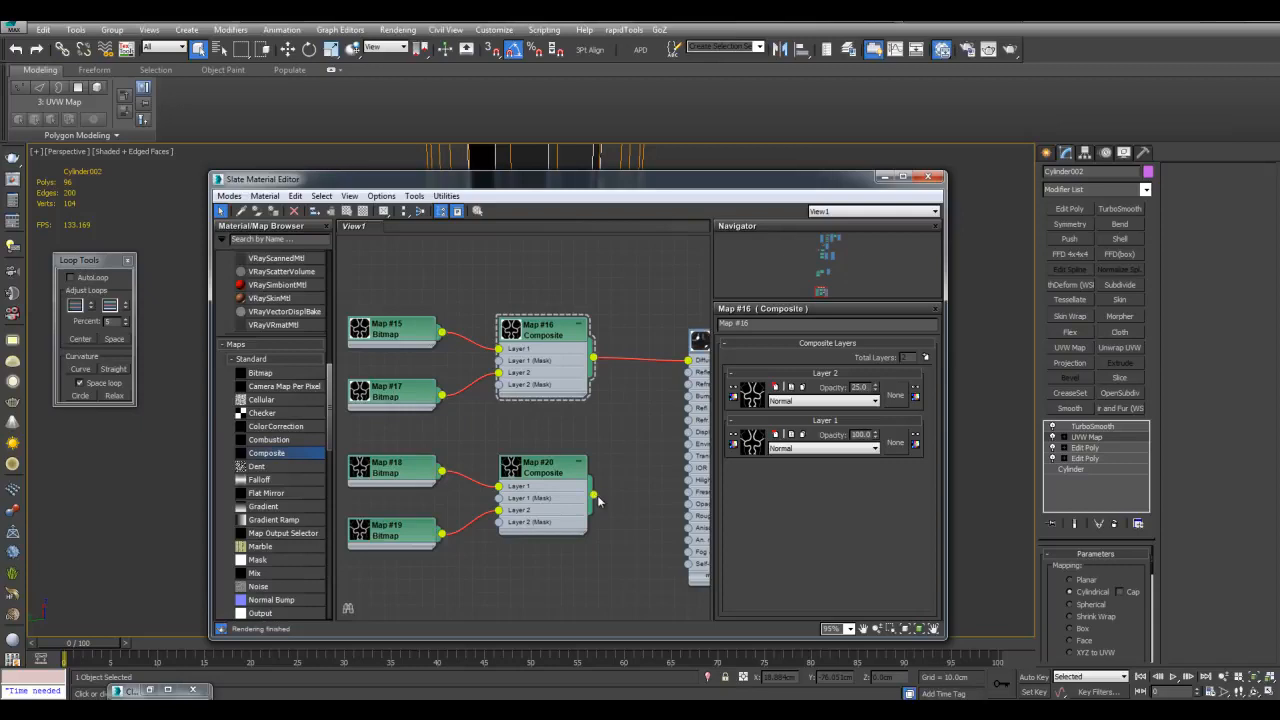
pyautogui.moveTo(530, 412); pyautogui.dragTo(620, 350, button='middle')
pyautogui.click(505, 430)
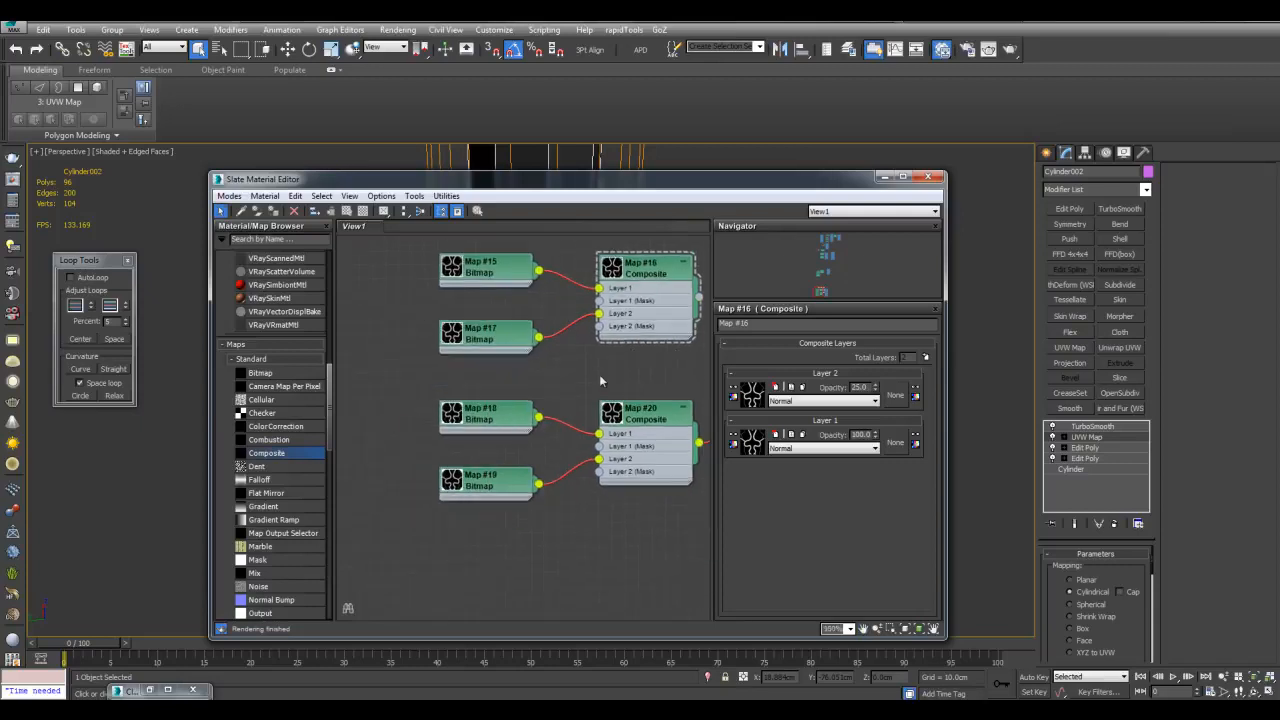
pyautogui.moveTo(555, 383); pyautogui.dragTo(538, 394, button='middle')
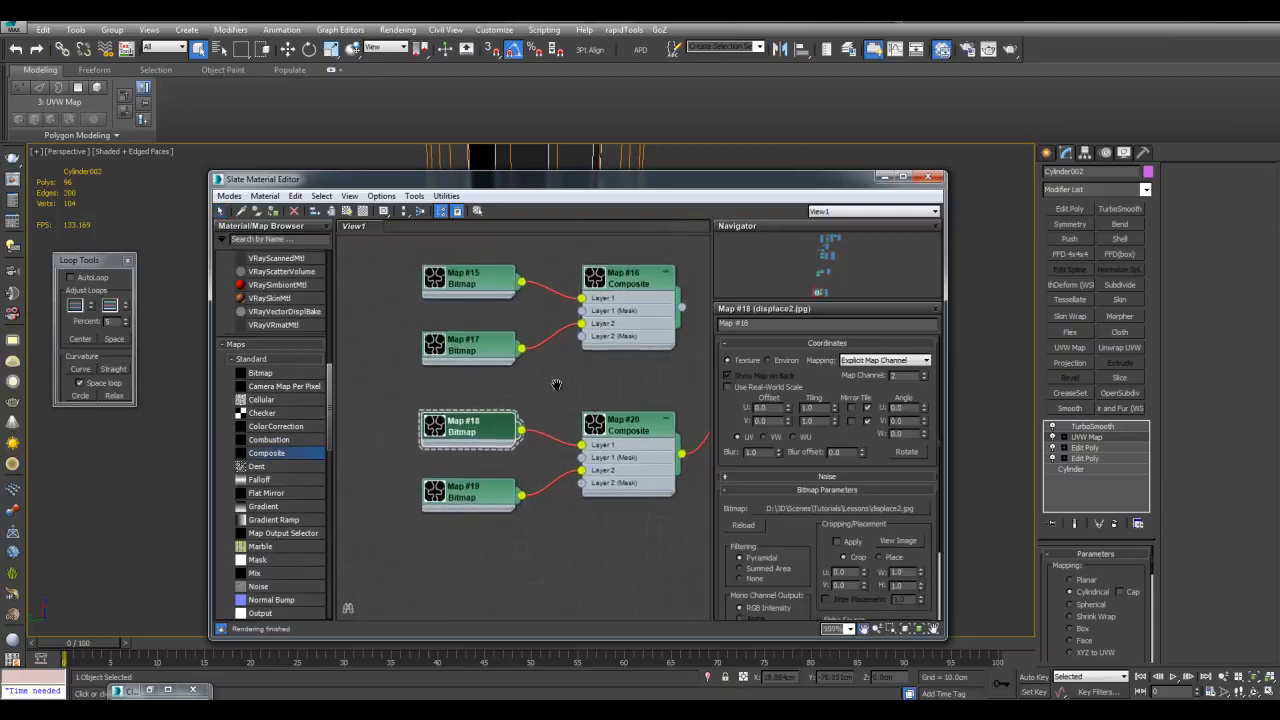
pyautogui.click(487, 499)
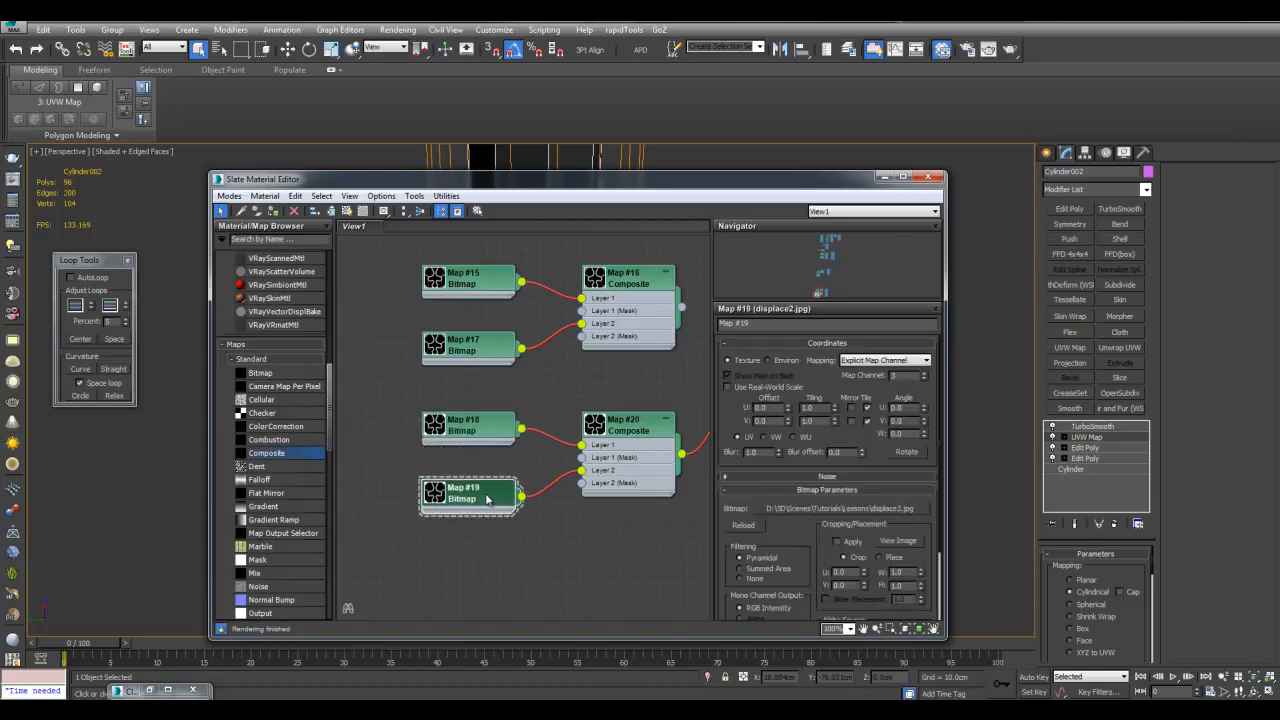
pyautogui.click(478, 440)
pyautogui.moveTo(563, 380); pyautogui.dragTo(529, 398, button='middle')
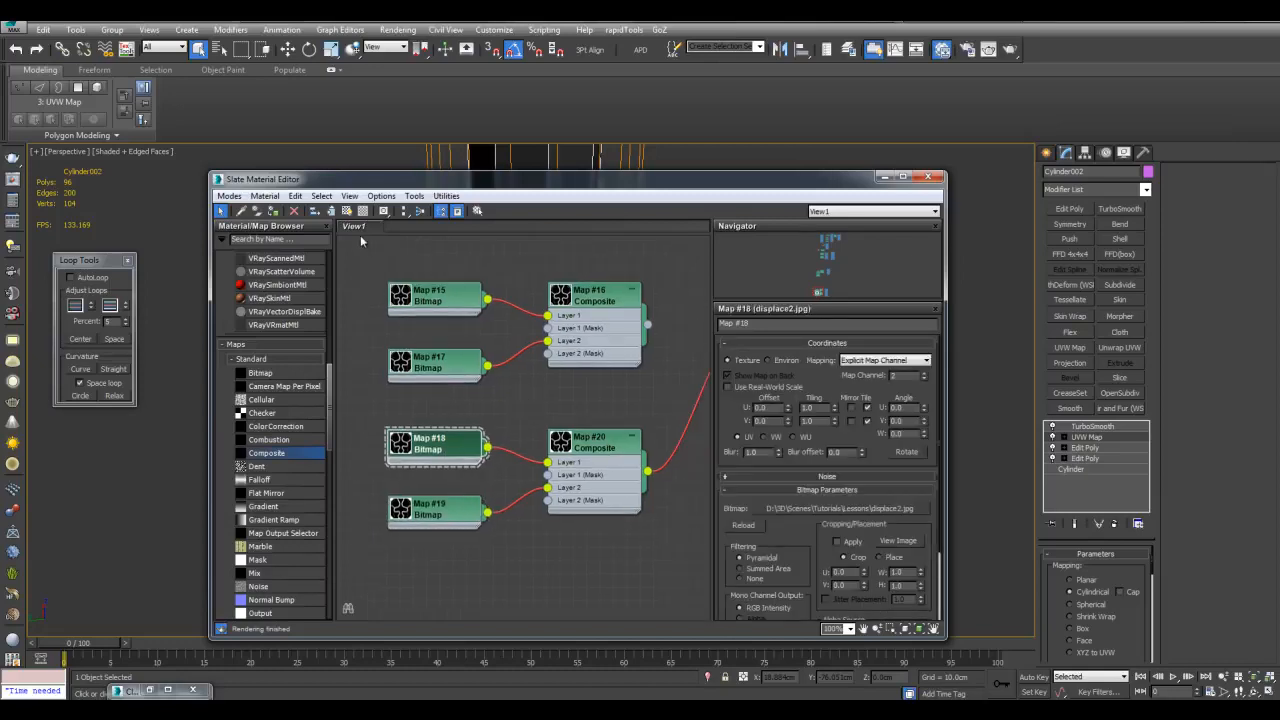
pyautogui.click(347, 212)
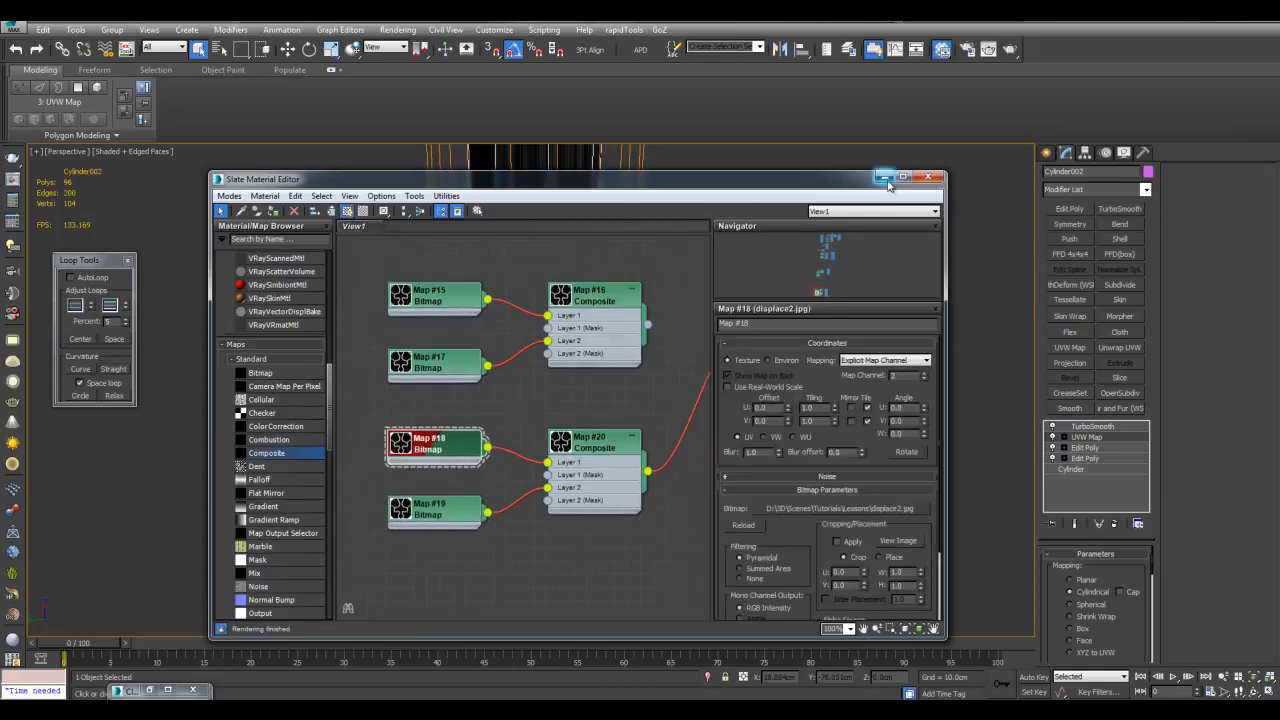
# Switch the cylinder handle's UVW Map modifier to map channel 2
pyautogui.click(887, 180)
pyautogui.press('F4')
pyautogui.moveTo(706, 331)
pyautogui.keyDown('alt'); pyautogui.mouseDown(button='middle')
pyautogui.moveTo(700, 443)
pyautogui.moveTo(699, 340)
pyautogui.mouseUp(button='middle'); pyautogui.keyUp('alt')
pyautogui.keyDown('alt'); pyautogui.moveTo(695, 387); pyautogui.dragTo(781, 356, button='middle'); pyautogui.keyUp('alt')
pyautogui.scroll(5, 781, 356)
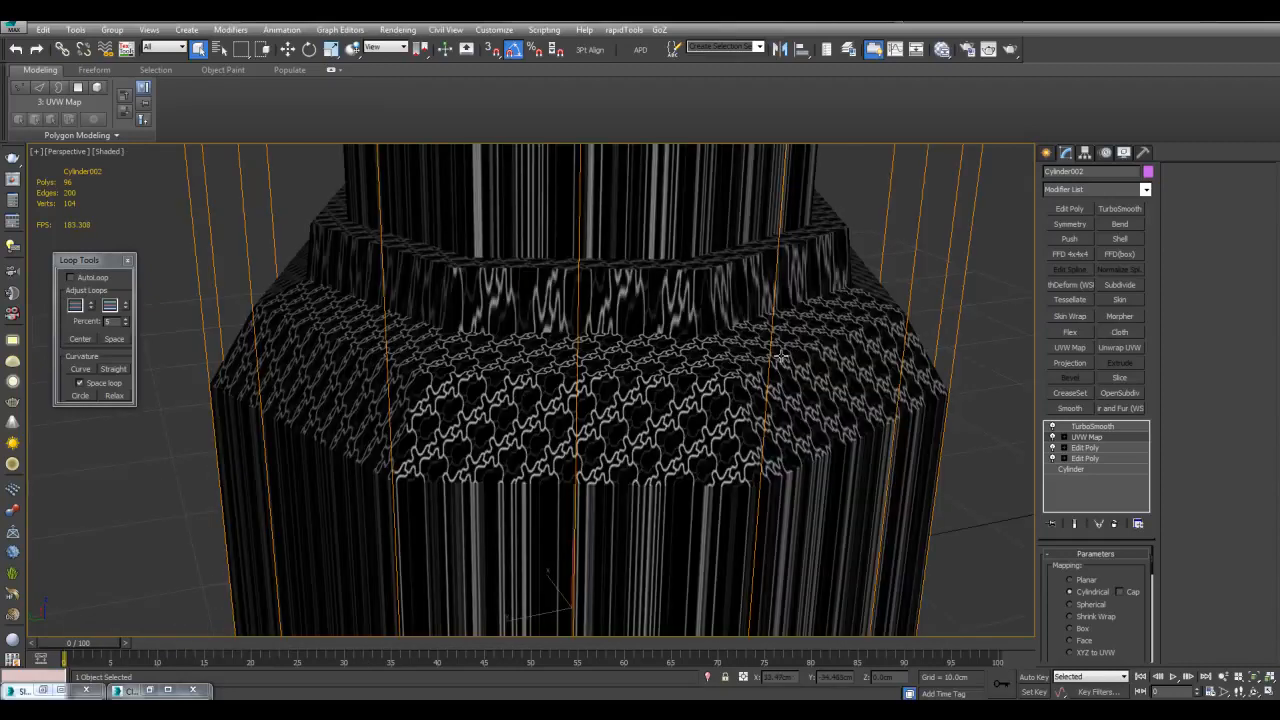
pyautogui.scroll(-5, 781, 356)
pyautogui.scroll(3, 636, 392)
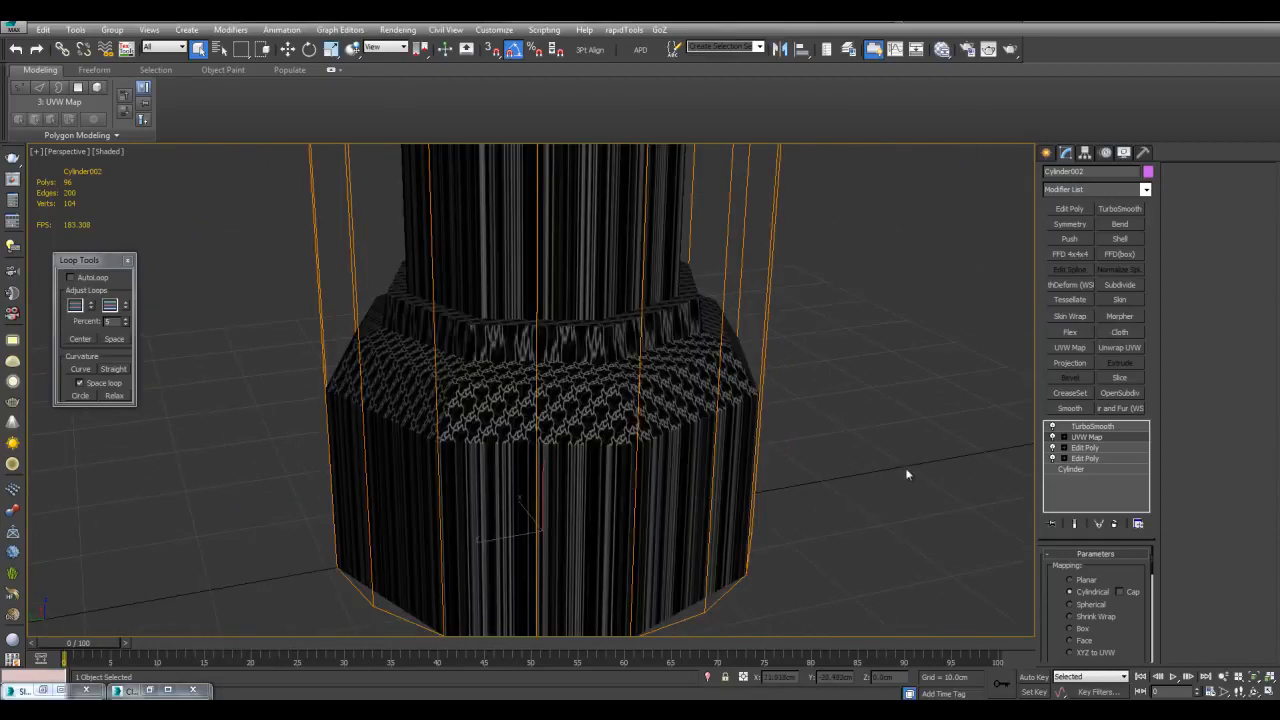
pyautogui.moveTo(1153, 563); pyautogui.dragTo(1154, 609)
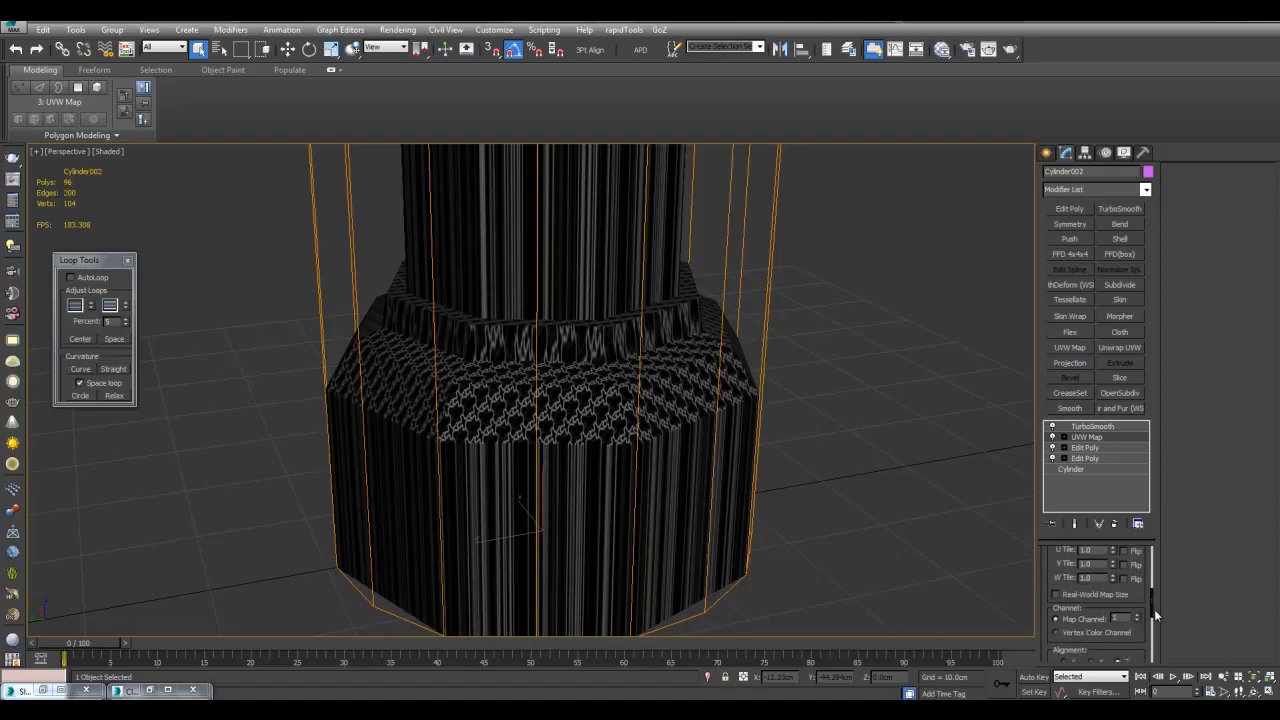
pyautogui.click(1138, 617)
pyautogui.scroll(-5, 831, 455)
pyautogui.scroll(2, 791, 457)
# Rotate, scale and move the UVW mapping gizmo to orient the texture on the cylinder
pyautogui.click(1065, 438)
pyautogui.click(1077, 449)
pyautogui.press('w')
pyautogui.moveTo(640, 370); pyautogui.dragTo(648, 385, button='middle')
pyautogui.press('e')
pyautogui.moveTo(541, 329); pyautogui.dragTo(557, 406, button='middle')
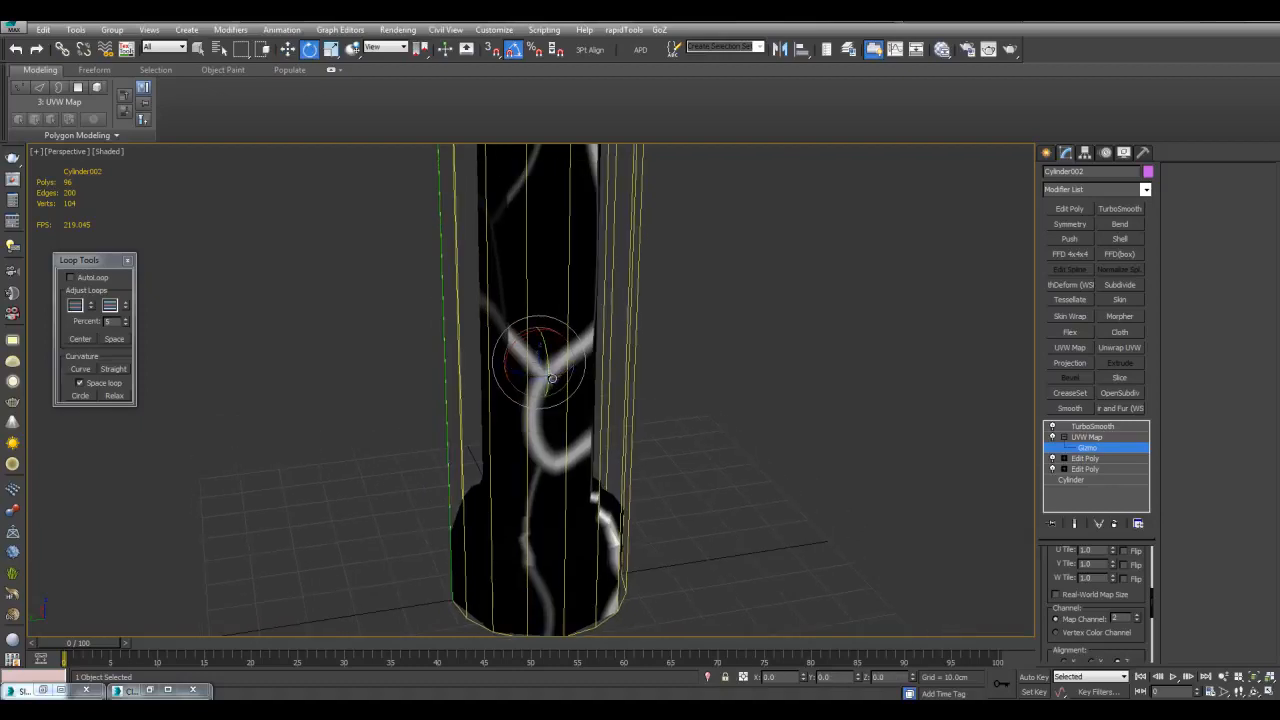
pyautogui.moveTo(556, 374); pyautogui.dragTo(571, 373)
pyautogui.press('r')
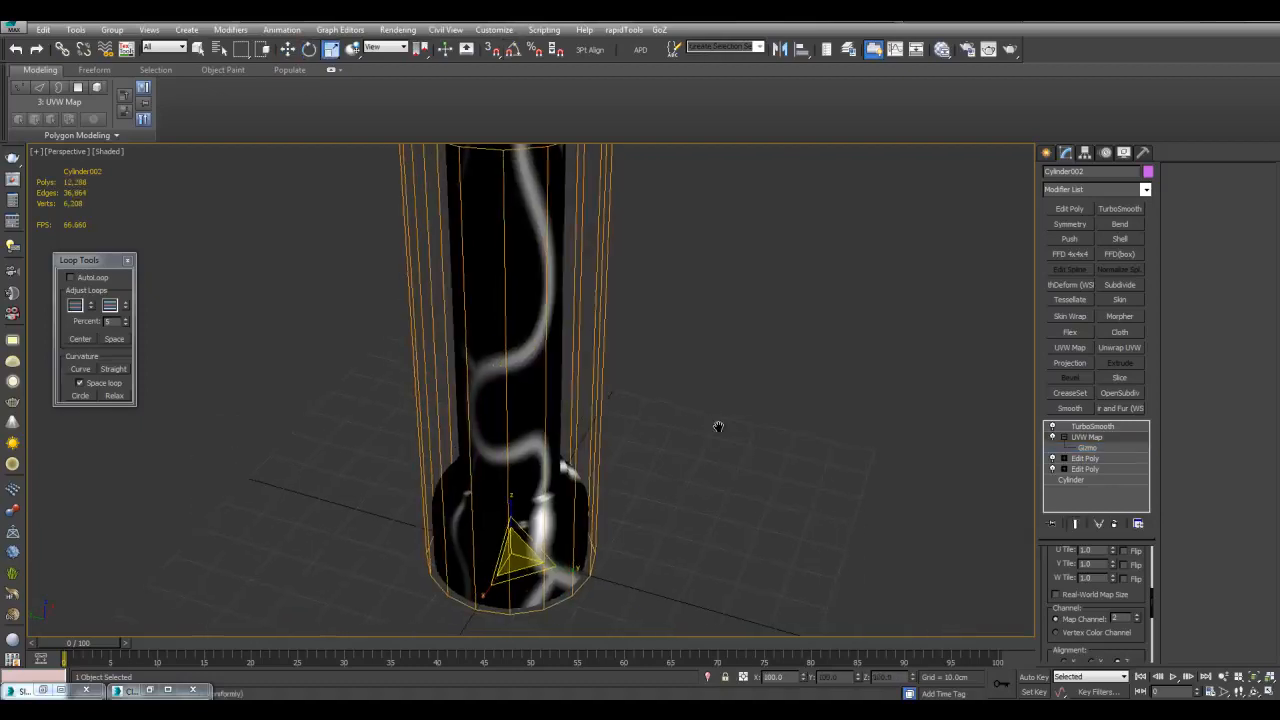
pyautogui.moveTo(717, 428); pyautogui.dragTo(728, 443, button='middle')
# Set Map #18's horizontal tiling to 8 in the material editor
pyautogui.press('m')
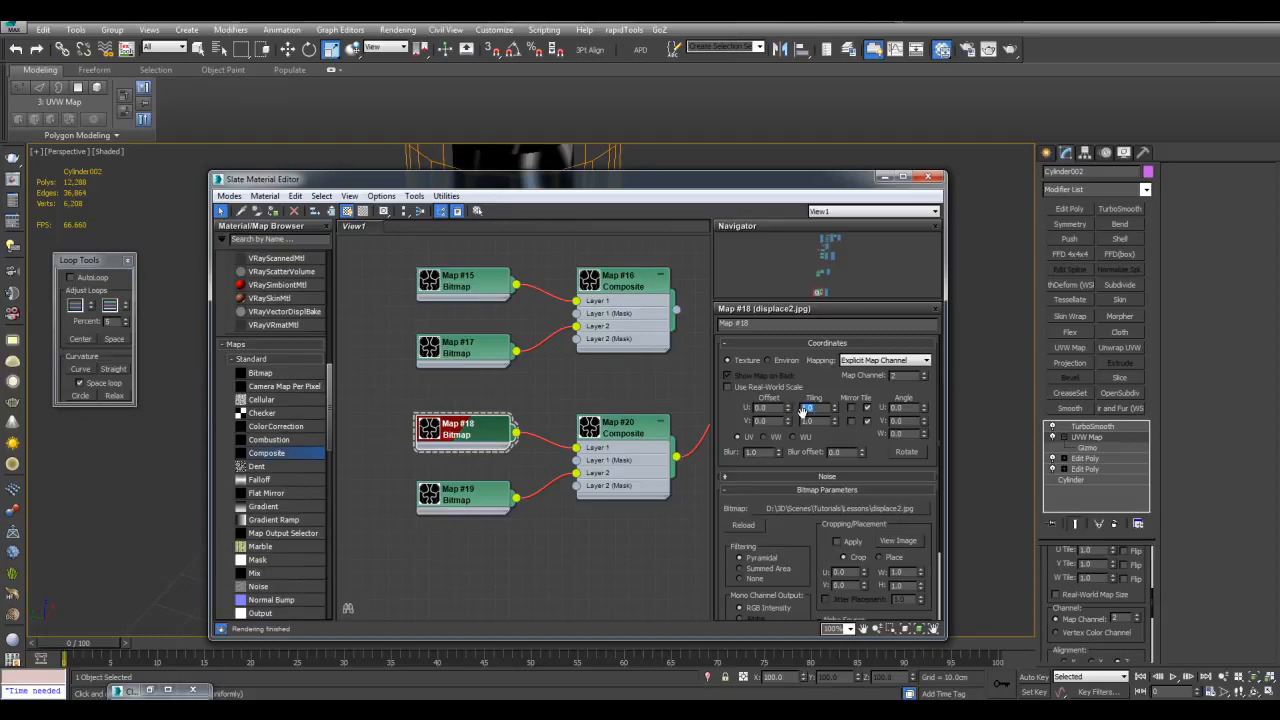
pyautogui.write('8')
pyautogui.press('Return')
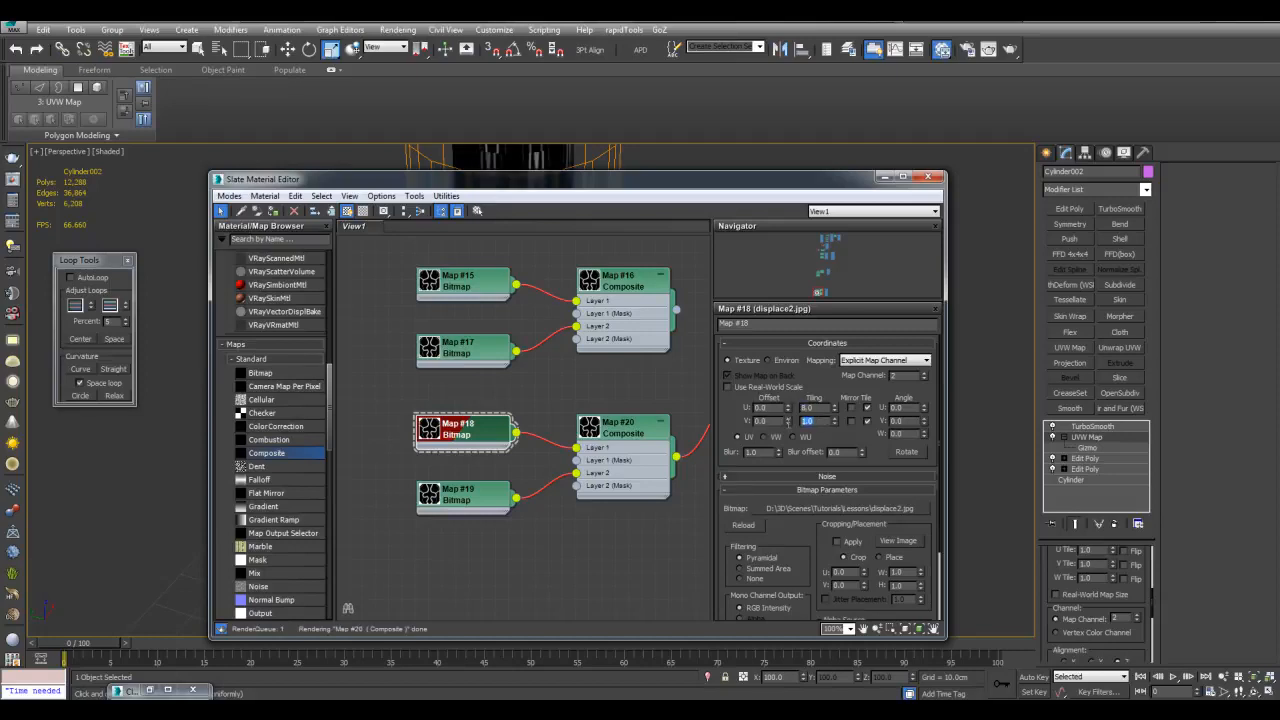
pyautogui.click(929, 177)
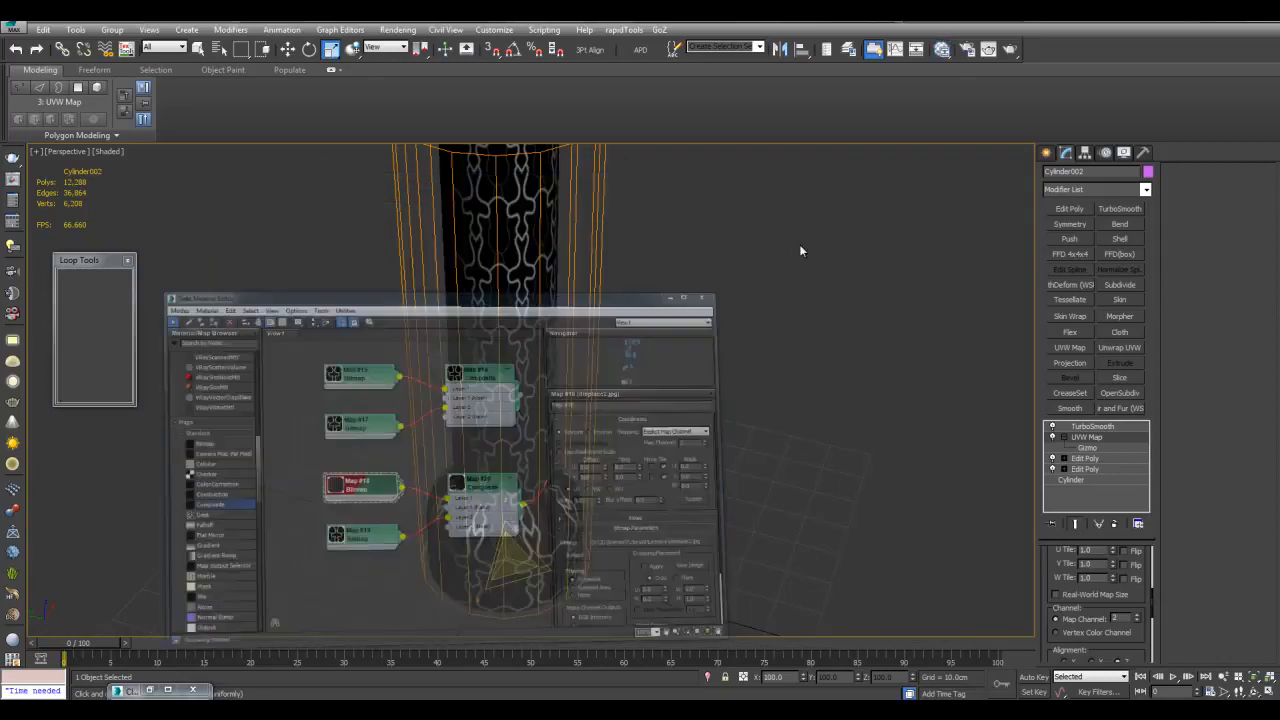
# Adjust the mapping gizmo's height to compress the ornamental pattern
pyautogui.moveTo(630, 316); pyautogui.dragTo(643, 338, button='middle')
pyautogui.scroll(-3, 641, 343)
pyautogui.press('1')
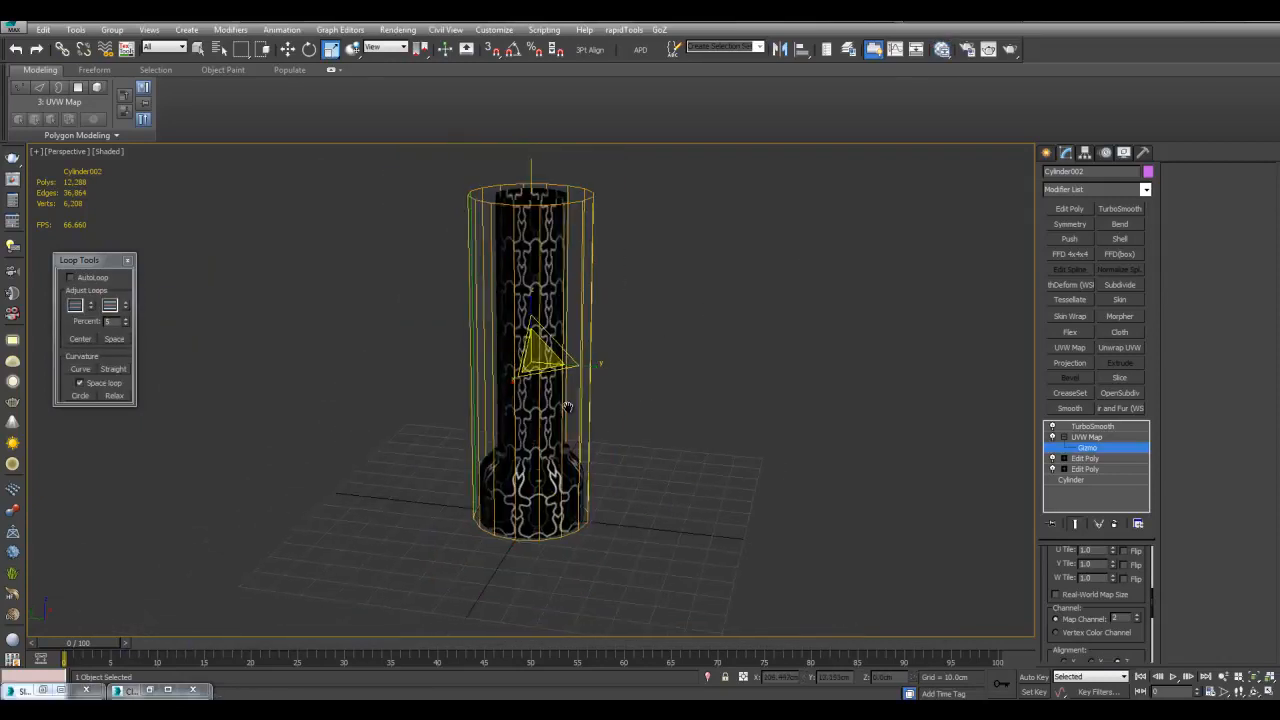
pyautogui.scroll(3, 548, 326)
pyautogui.moveTo(543, 311); pyautogui.dragTo(538, 253)
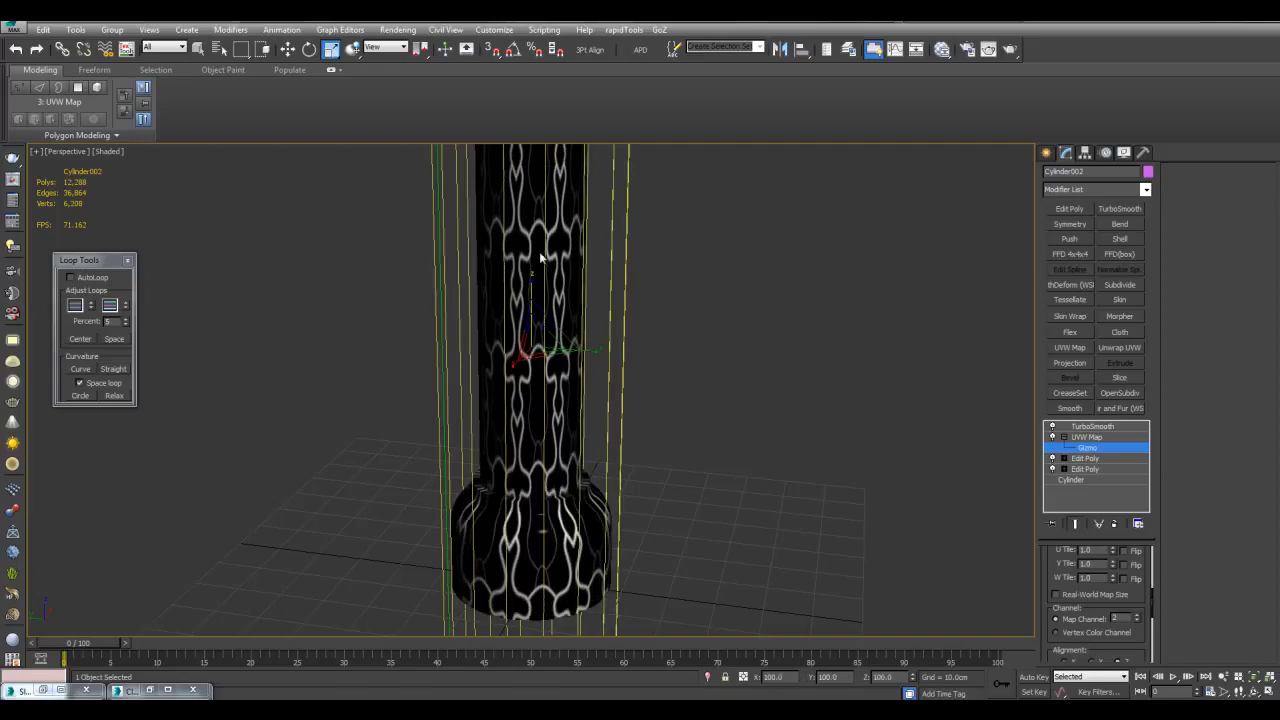
pyautogui.moveTo(551, 277); pyautogui.dragTo(559, 271, button='middle')
# Set Map #18's Tiling U and V both to 4.0
pyautogui.press('m')
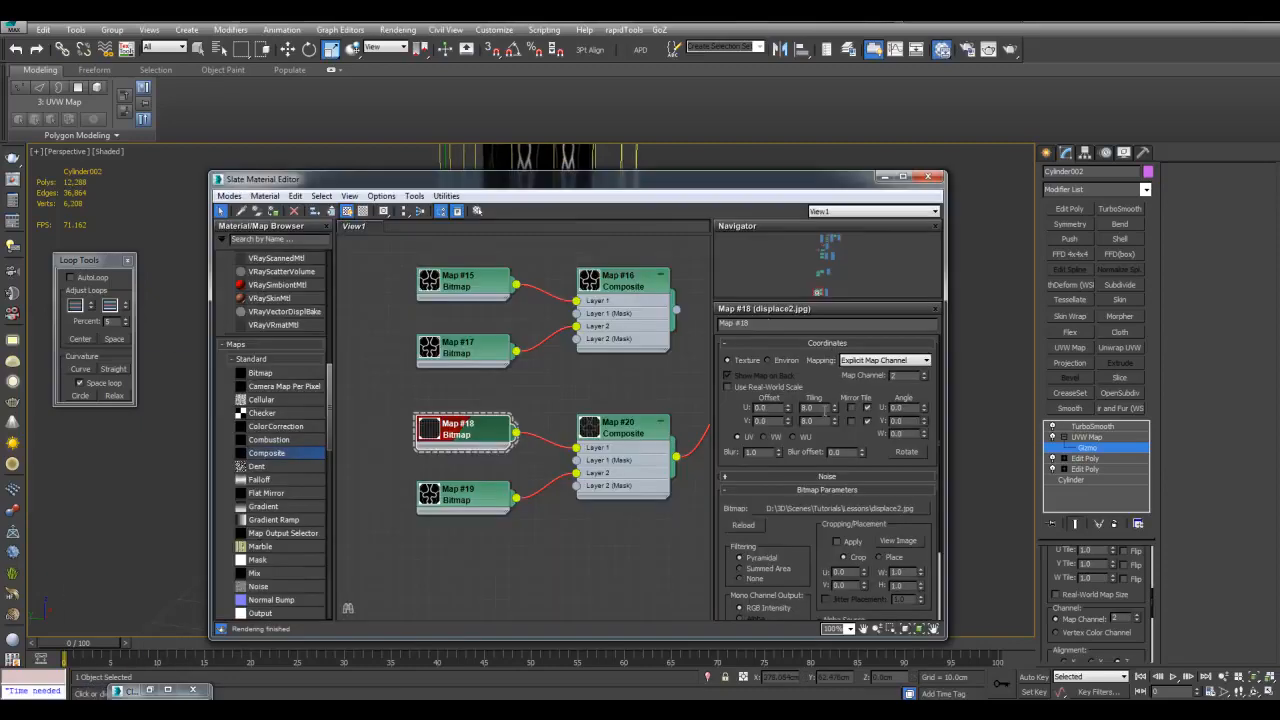
pyautogui.moveTo(812, 420); pyautogui.dragTo(775, 417)
pyautogui.write('4')
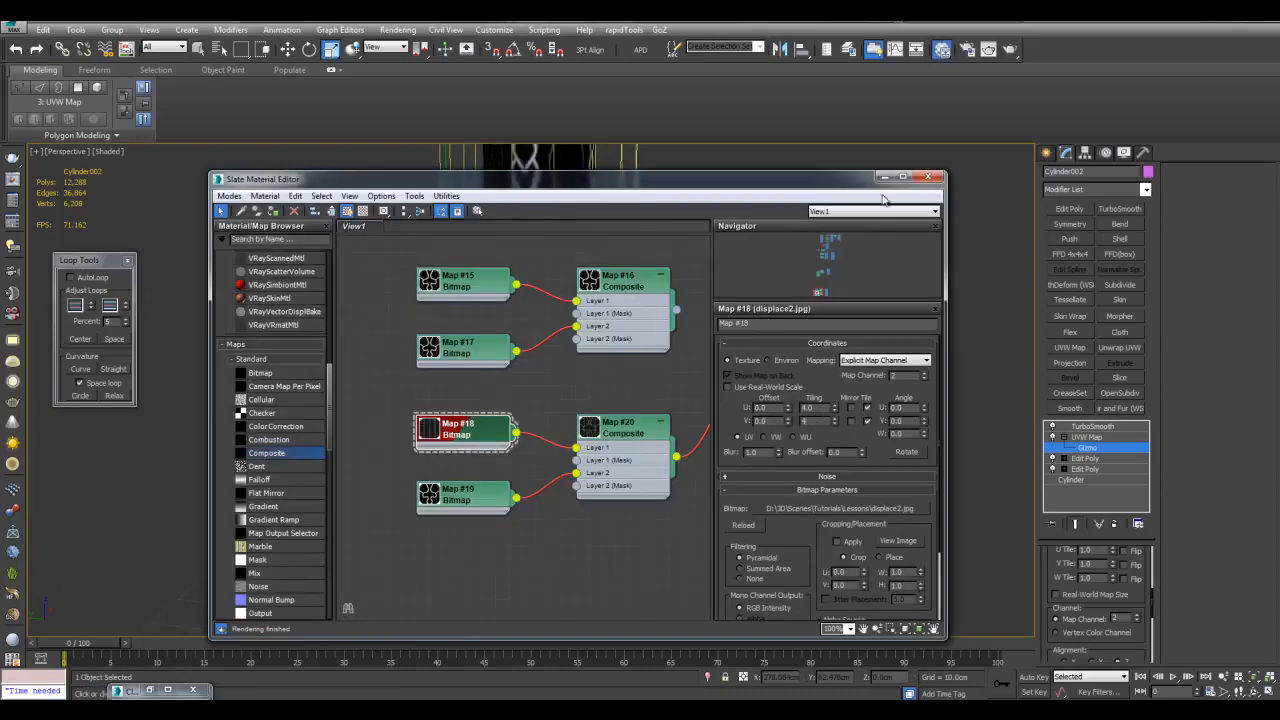
pyautogui.click(883, 177)
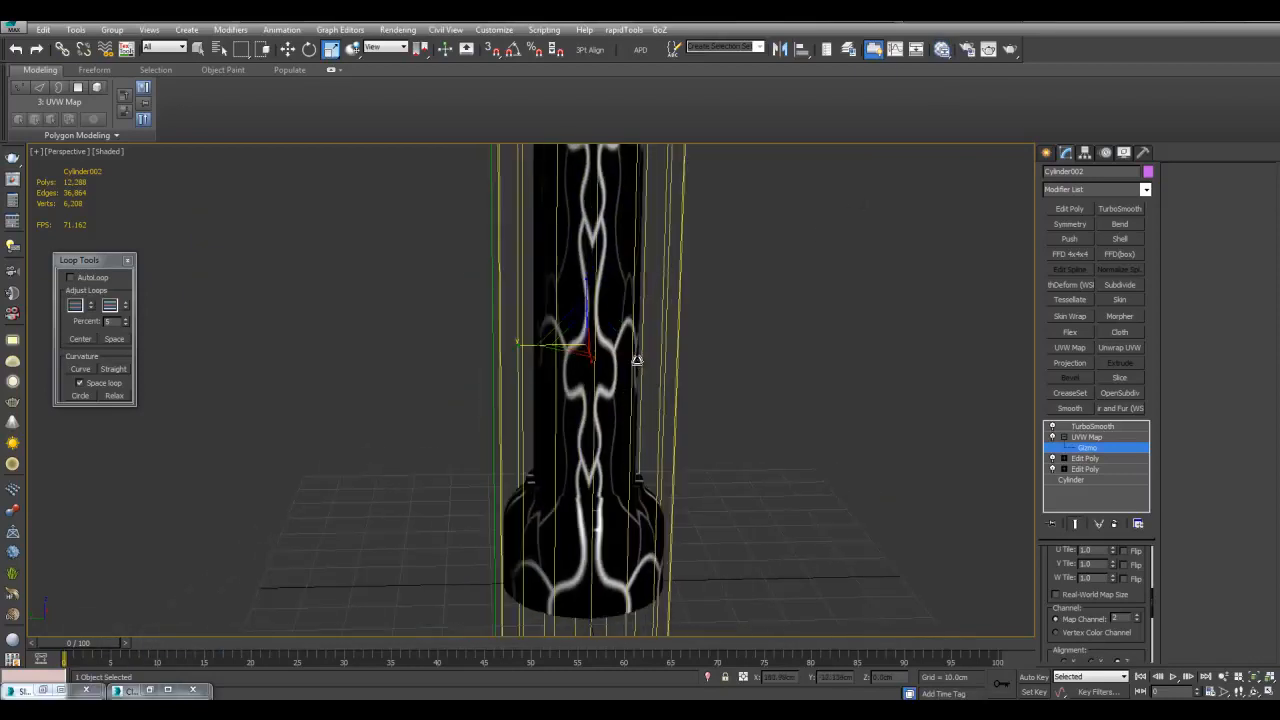
# Move the cylinder handle along its height while checking the column base
pyautogui.press('1')
pyautogui.press('q')
pyautogui.click(715, 493)
pyautogui.scroll(5, 740, 383)
pyautogui.moveTo(715, 493); pyautogui.dragTo(636, 404, button='middle')
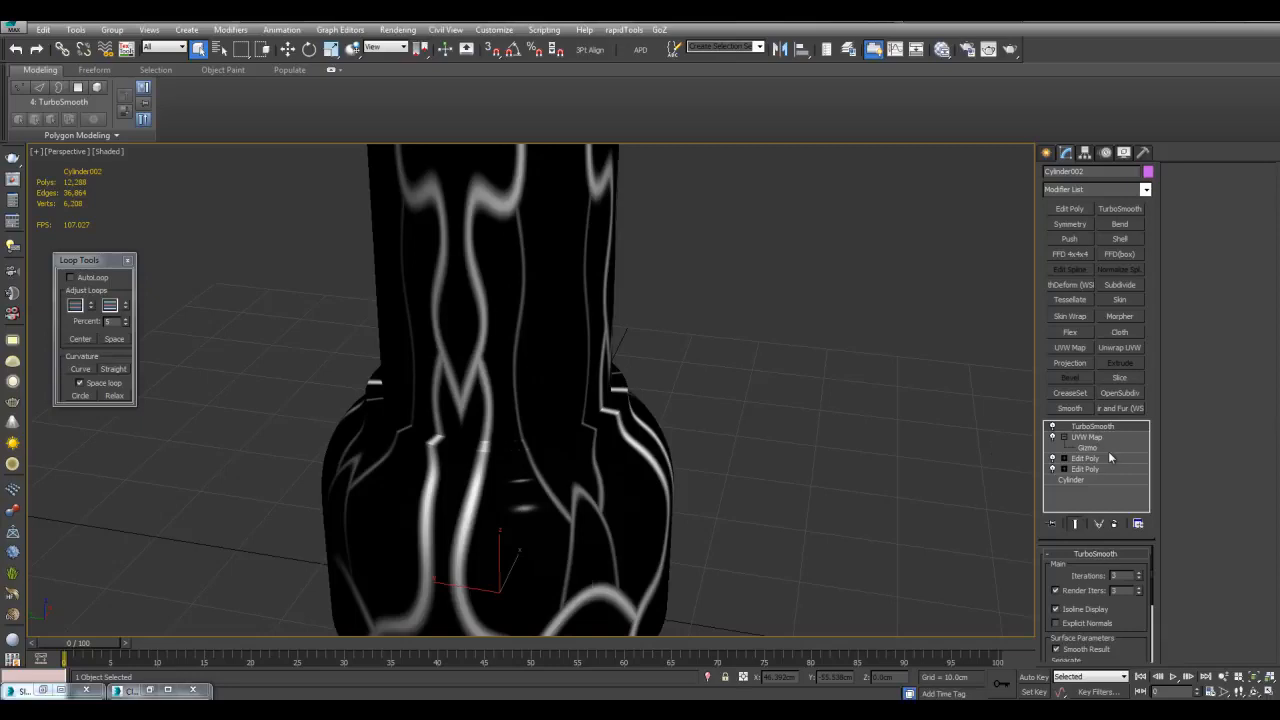
pyautogui.click(1106, 447)
pyautogui.scroll(-2, 720, 380)
pyautogui.keyDown('alt'); pyautogui.moveTo(680, 335); pyautogui.dragTo(571, 367, button='middle'); pyautogui.keyUp('alt')
pyautogui.press('1')
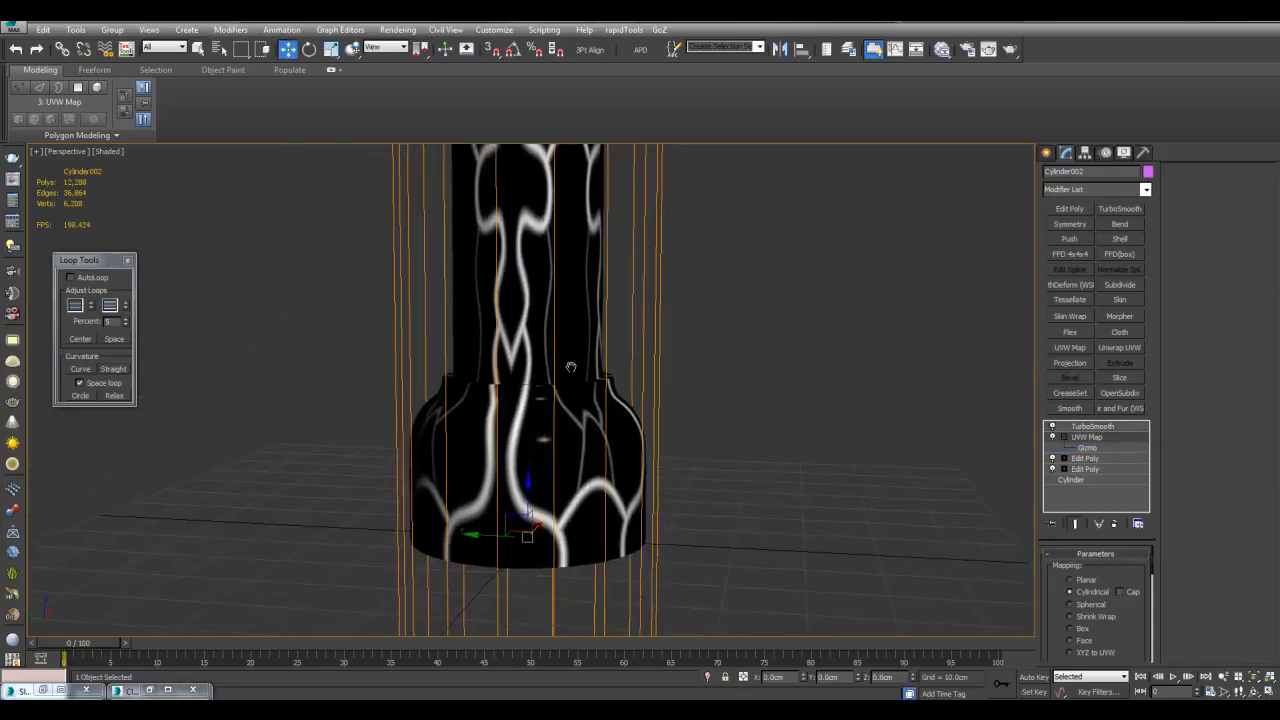
pyautogui.moveTo(530, 502)
pyautogui.mouseDown()
pyautogui.moveTo(542, 585)
pyautogui.moveTo(551, 506)
pyautogui.mouseUp()
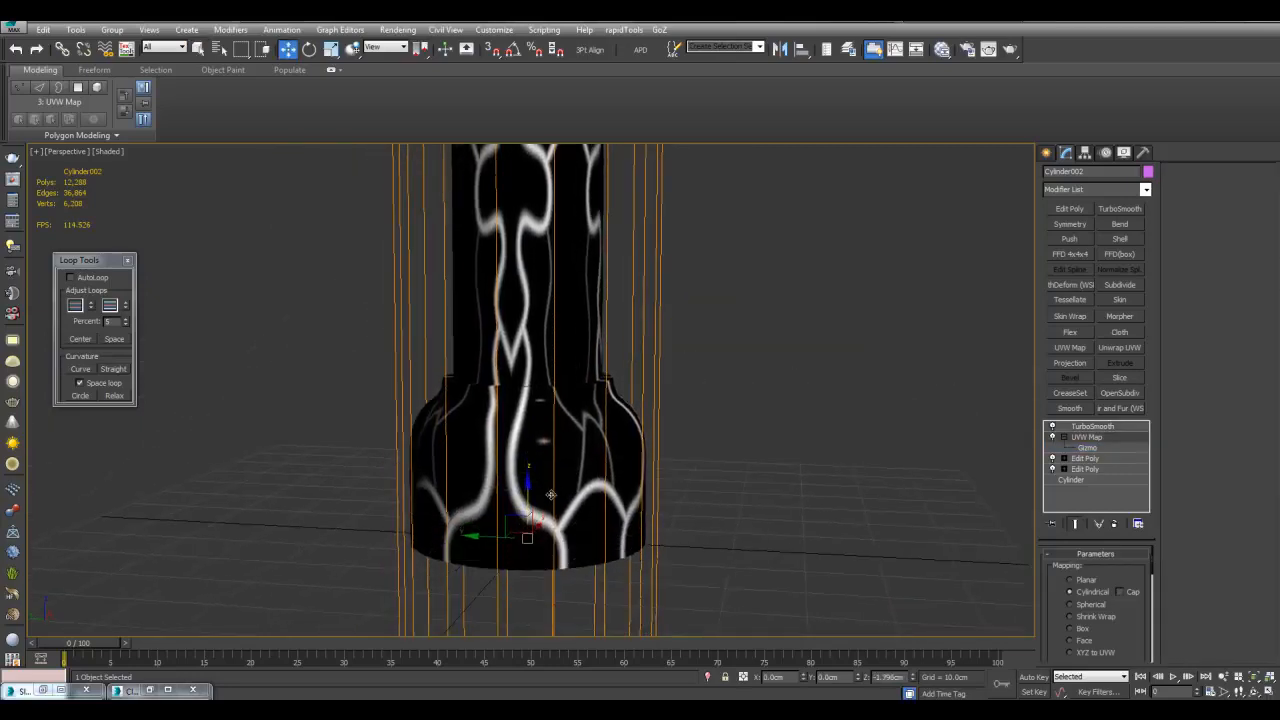
# Slide the mapping gizmo down so the pattern covers the shaft and base
pyautogui.scroll(-2, 551, 506)
pyautogui.press('1')
pyautogui.moveTo(563, 235); pyautogui.dragTo(565, 409)
pyautogui.moveTo(563, 409); pyautogui.dragTo(580, 476, button='middle')
pyautogui.scroll(-3, 642, 383)
pyautogui.press('1')
pyautogui.press('q')
pyautogui.click(645, 383)
pyautogui.scroll(3, 684, 395)
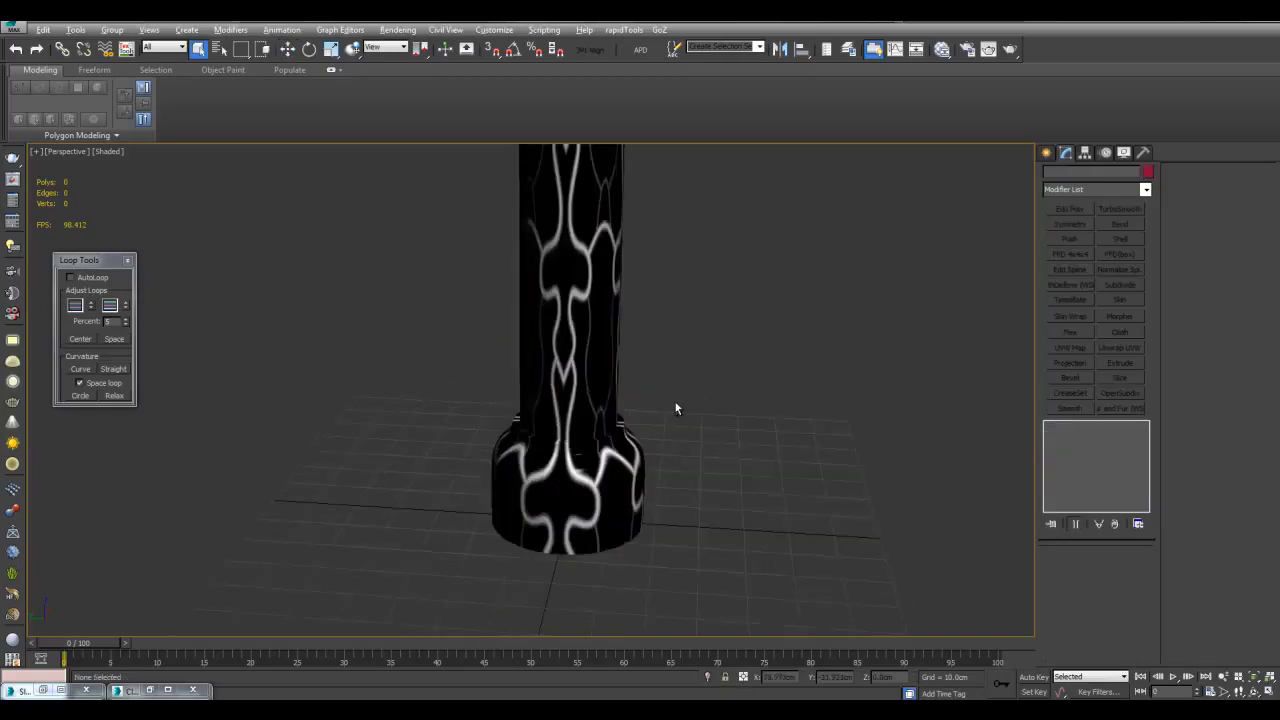
# Add a VRayDisplacementMod modifier to the cylinder handle
pyautogui.press('m')
pyautogui.moveTo(681, 400); pyautogui.dragTo(530, 427, button='middle')
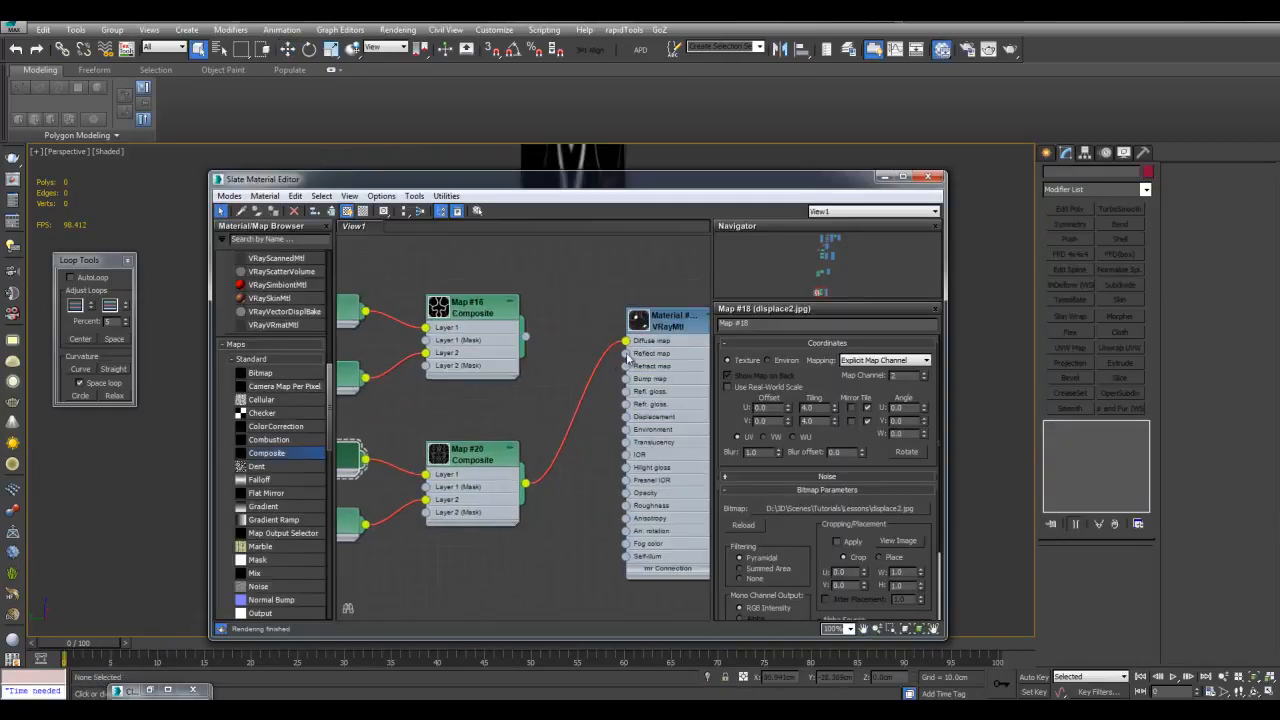
pyautogui.click(884, 177)
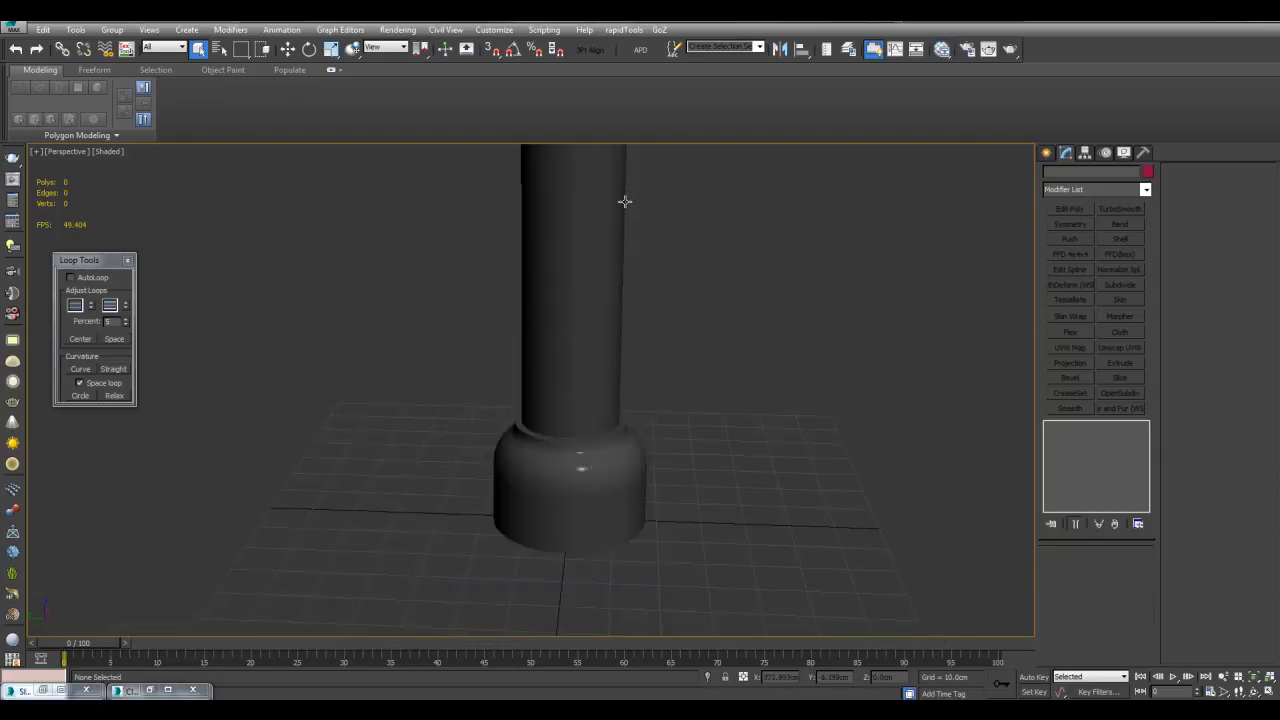
pyautogui.click(1146, 191)
pyautogui.moveTo(1150, 240); pyautogui.dragTo(1163, 602)
pyautogui.click(1090, 673)
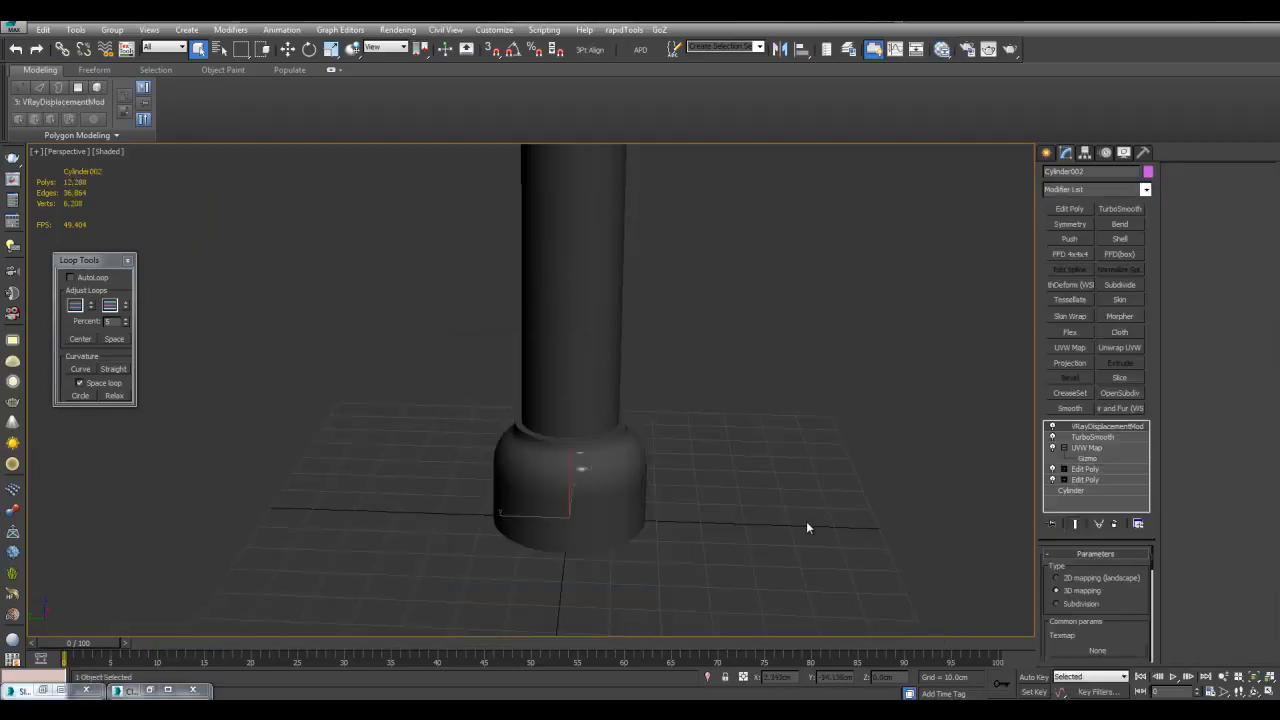
# Link Map #18 (displace2.jpg) as an instance into the displacement modifier's Texmap slot
pyautogui.moveTo(807, 527); pyautogui.dragTo(891, 544, button='middle')
pyautogui.press('m')
pyautogui.moveTo(814, 185); pyautogui.dragTo(664, 176)
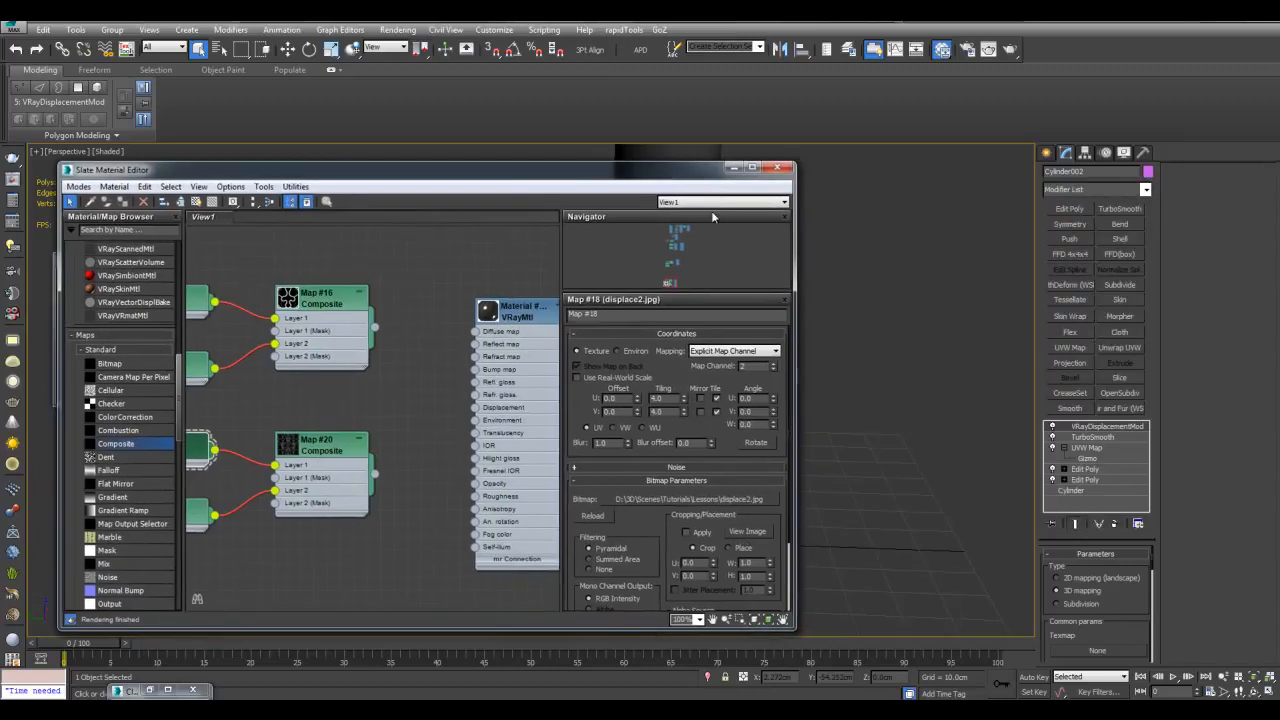
pyautogui.moveTo(890, 311); pyautogui.dragTo(974, 289, button='middle')
pyautogui.moveTo(302, 428); pyautogui.dragTo(1097, 650)
pyautogui.click(610, 395)
pyautogui.click(777, 167)
pyautogui.moveTo(906, 303); pyautogui.dragTo(795, 338, button='middle')
pyautogui.hotkey('shift', 'f')
pyautogui.moveTo(753, 423); pyautogui.dragTo(723, 383, button='middle')
pyautogui.scroll(3, 706, 389)
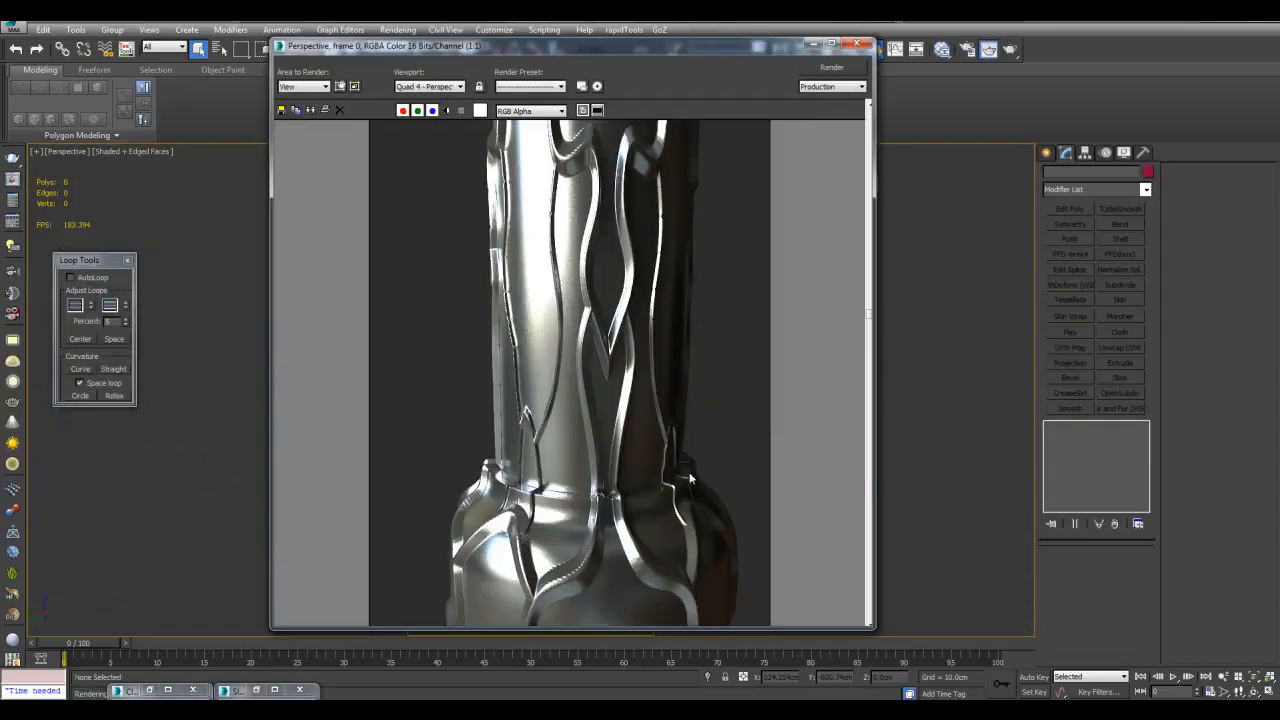
# Inspect the render's raised handle base and column, then enlarge the Slate Material Editor
pyautogui.moveTo(690, 480); pyautogui.dragTo(705, 320, button='middle')
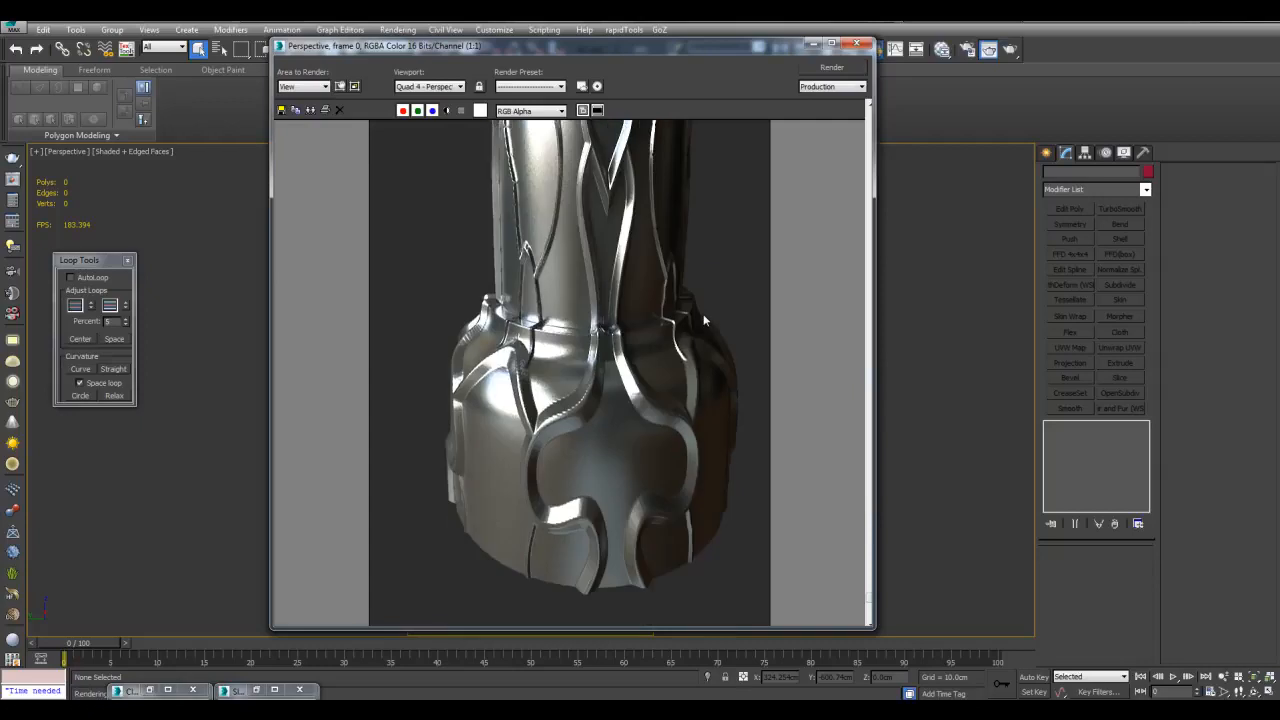
pyautogui.moveTo(695, 210); pyautogui.dragTo(709, 413, button='middle')
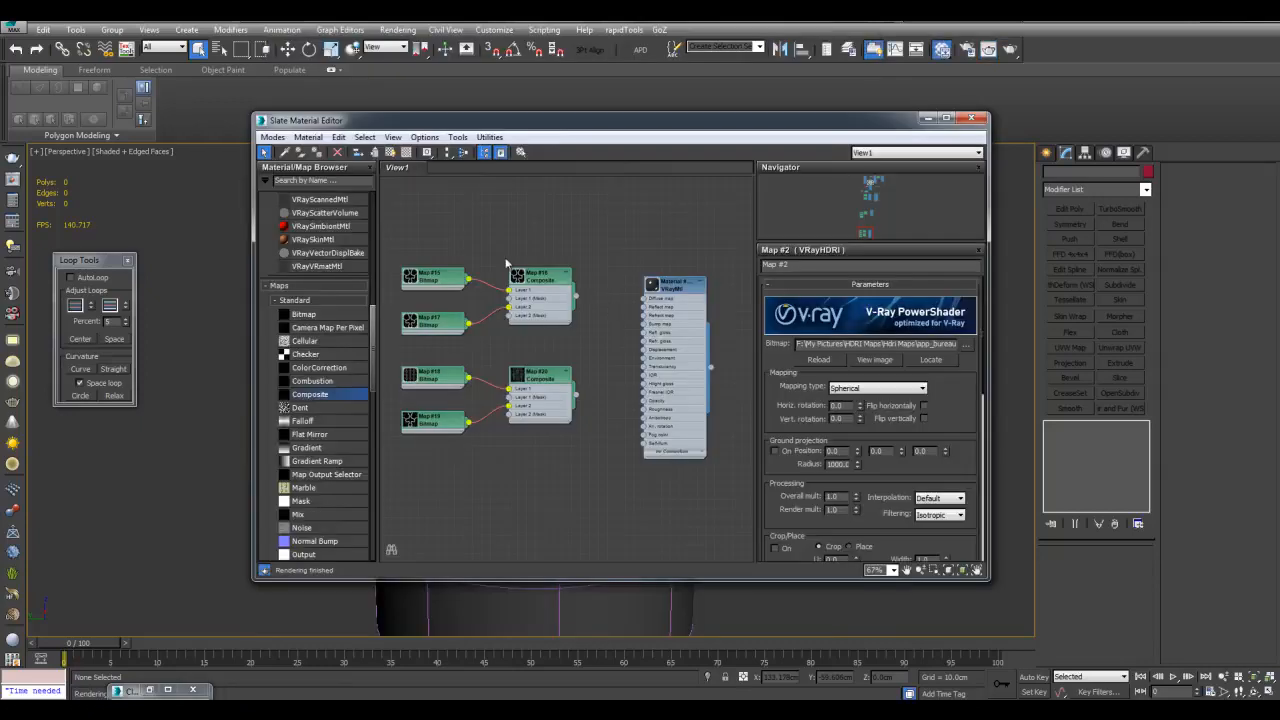
pyautogui.moveTo(637, 124); pyautogui.dragTo(568, 107)
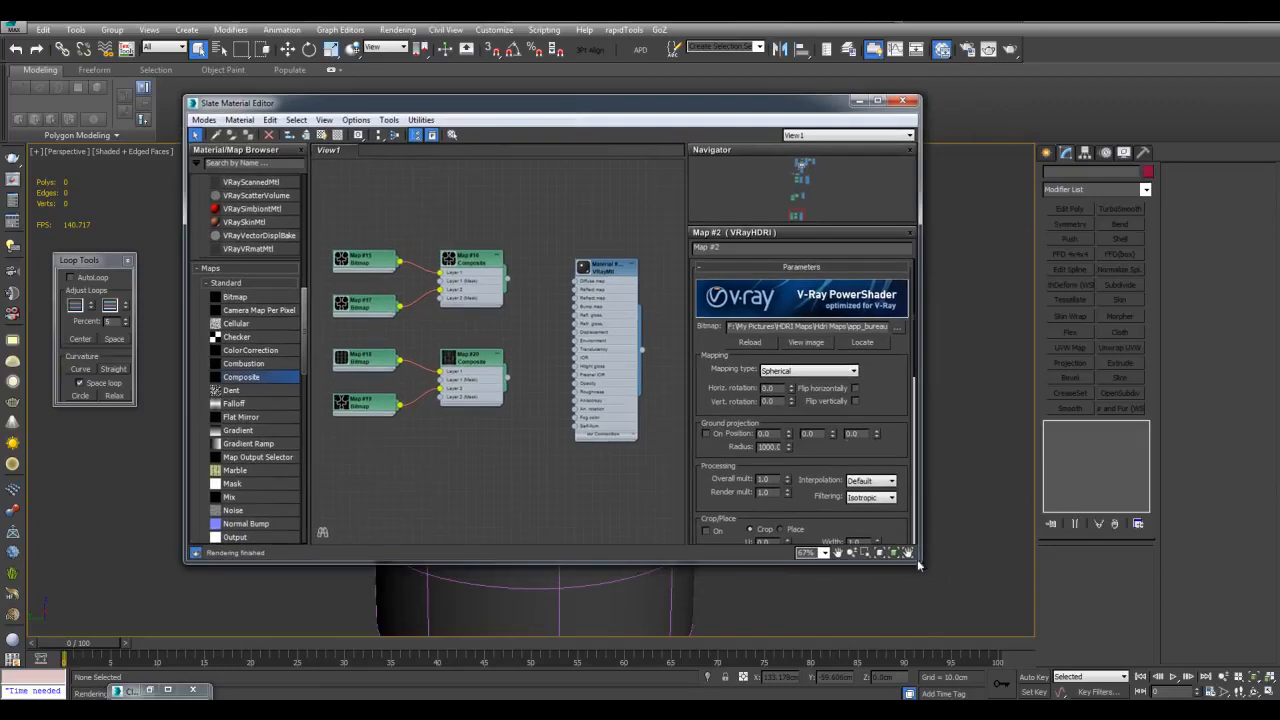
pyautogui.moveTo(922, 565); pyautogui.dragTo(974, 603)
pyautogui.moveTo(410, 442); pyautogui.dragTo(553, 438, button='middle')
pyautogui.scroll(1, 480, 443)
pyautogui.scroll(1, 427, 355)
pyautogui.scroll(1, 382, 331)
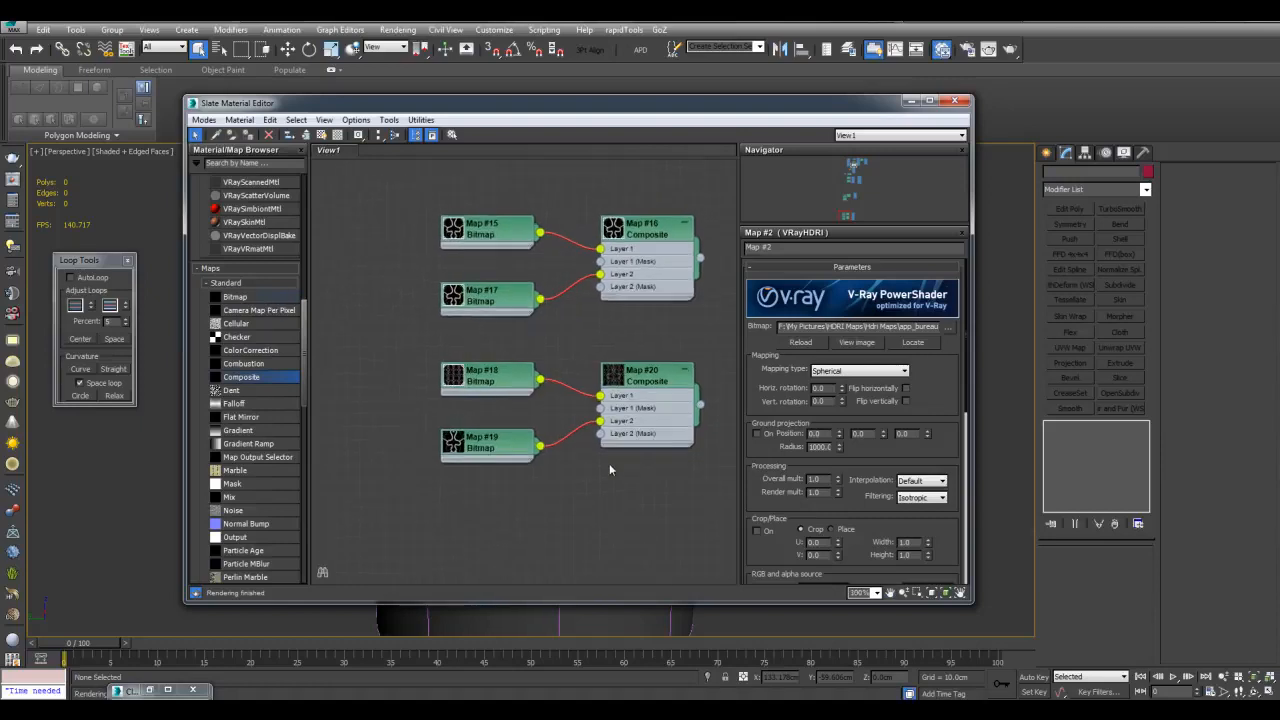
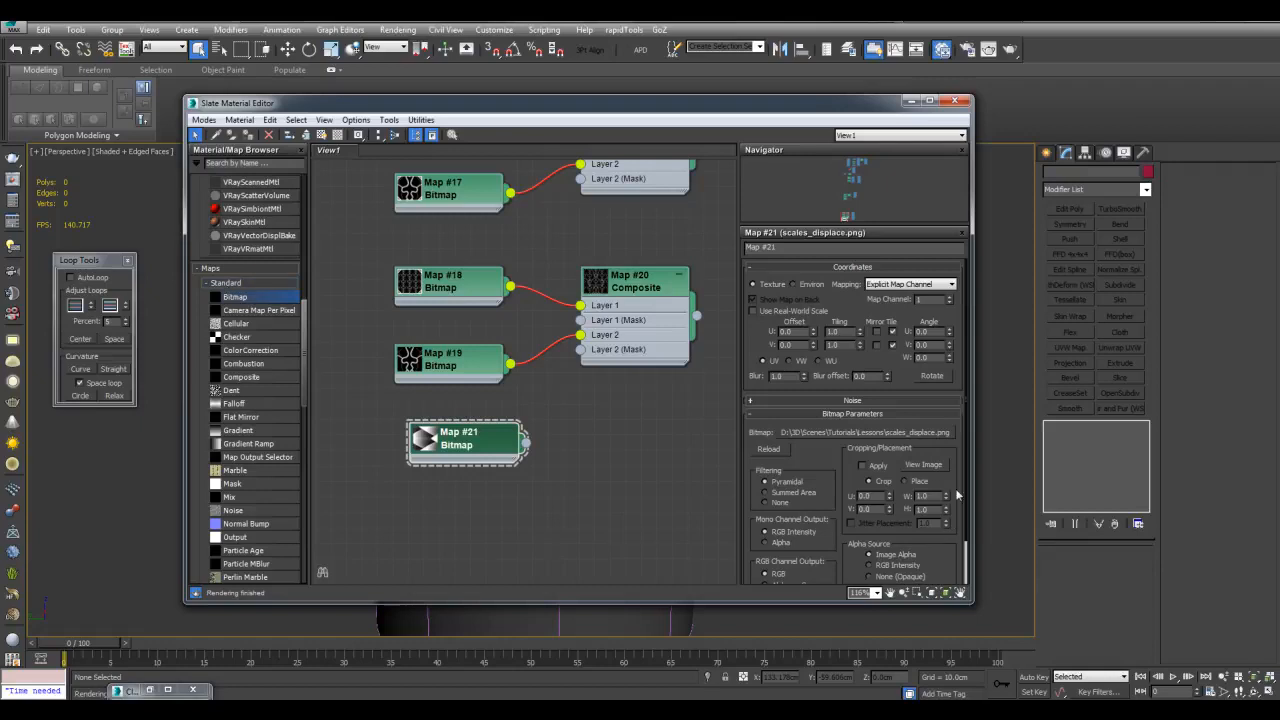
# Preview the scales_displace bitmap and connect Map #21 to Layer 1 of the Map #20 composite
pyautogui.click(926, 466)
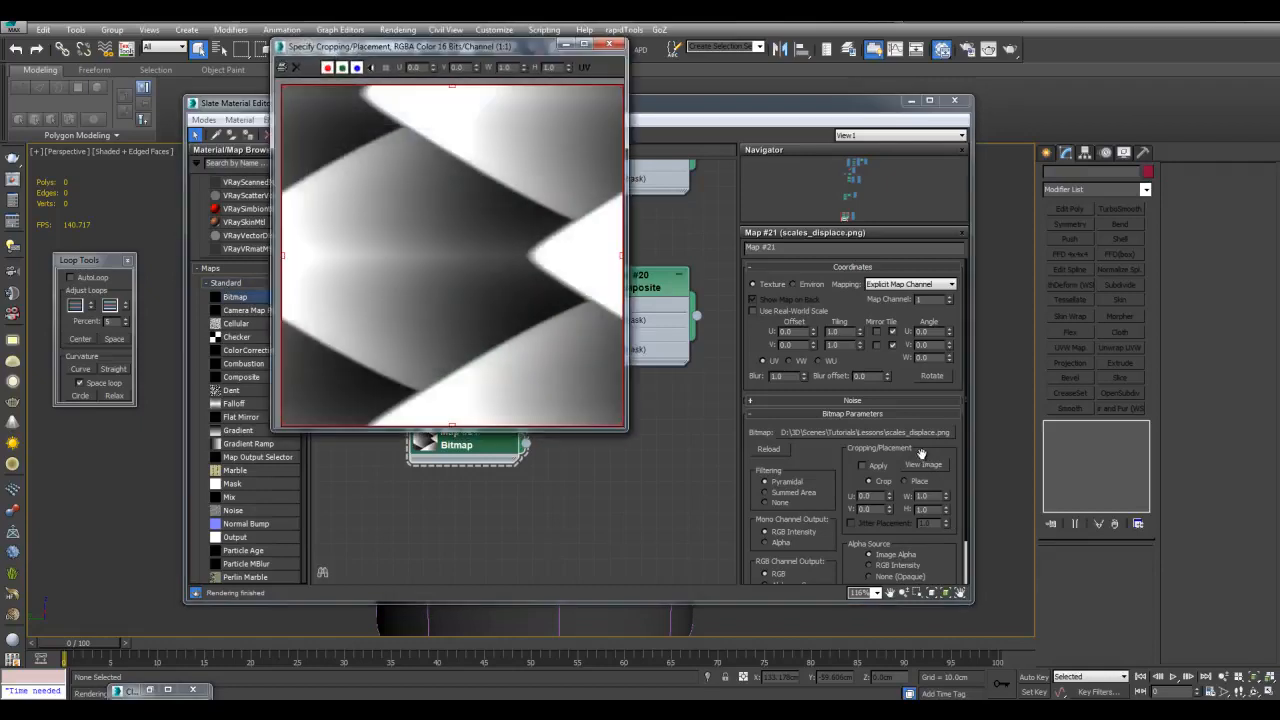
pyautogui.click(611, 46)
pyautogui.moveTo(487, 325); pyautogui.dragTo(603, 449, button='middle')
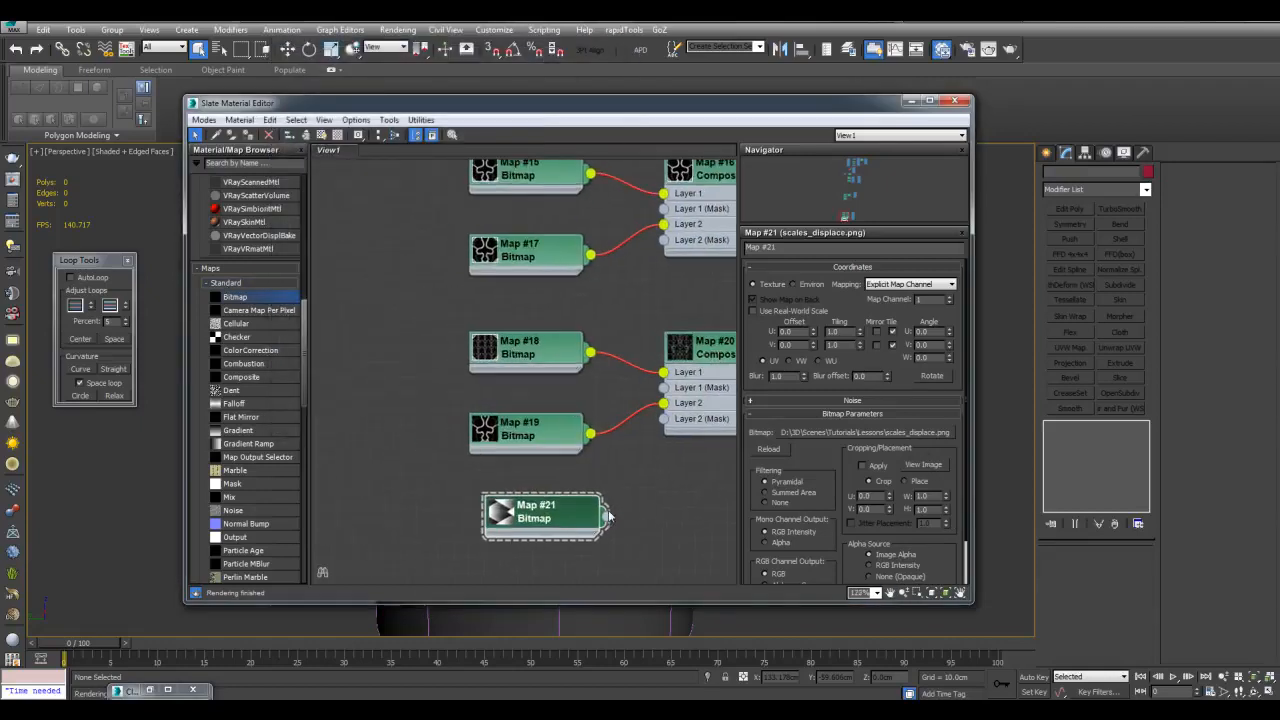
pyautogui.moveTo(607, 521); pyautogui.dragTo(663, 372)
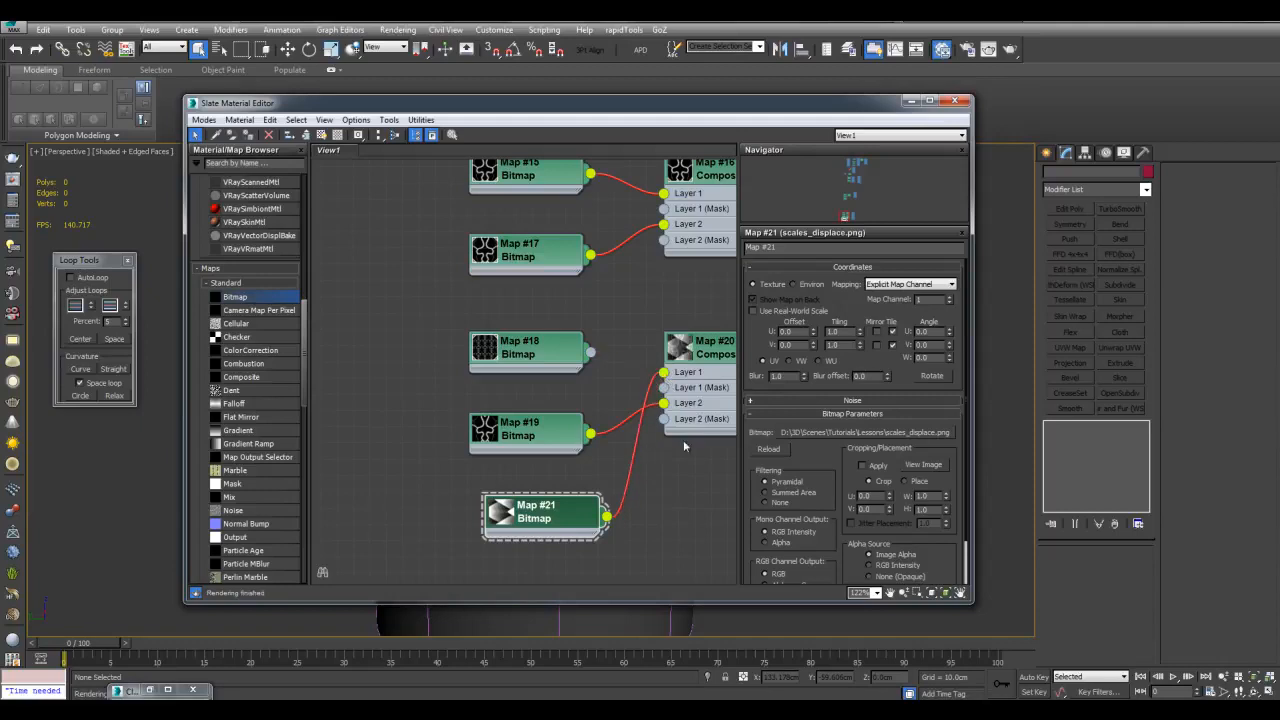
pyautogui.moveTo(573, 457); pyautogui.dragTo(535, 380, button='middle')
pyautogui.moveTo(508, 357); pyautogui.dragTo(524, 520)
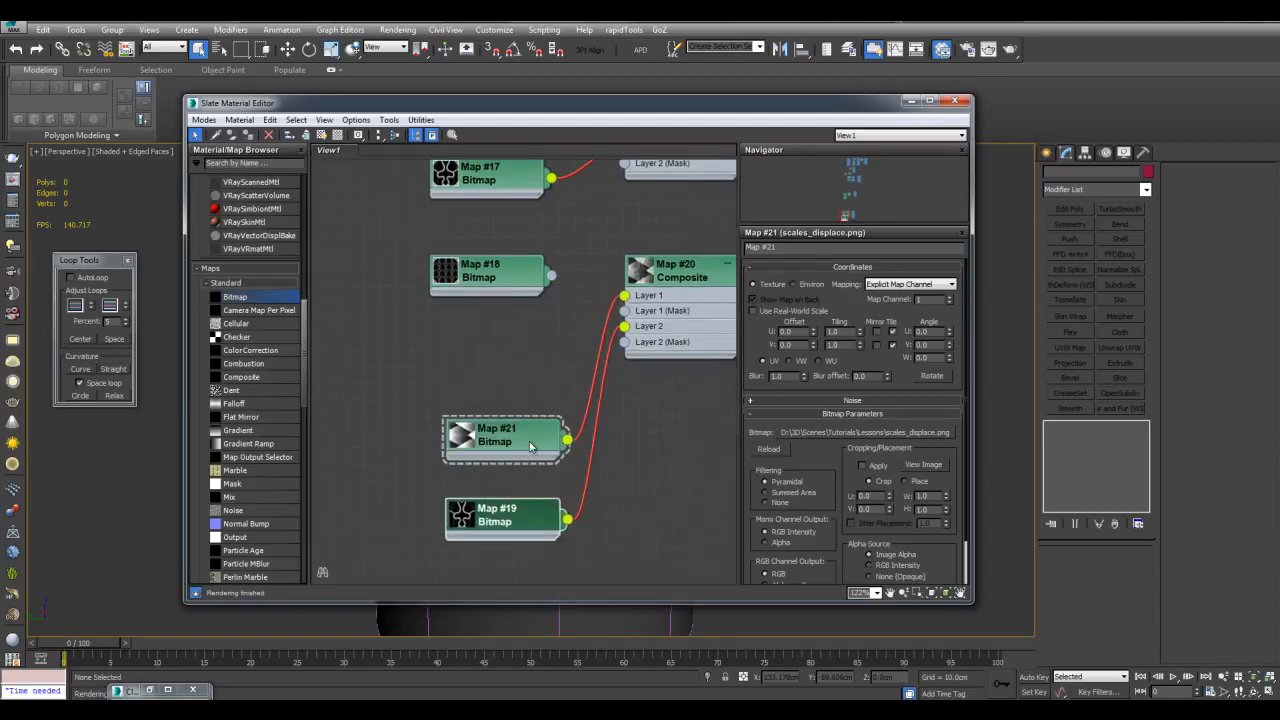
pyautogui.moveTo(527, 442); pyautogui.dragTo(511, 361)
pyautogui.moveTo(514, 521); pyautogui.dragTo(495, 422)
# Move Map #19 out of the way and route Map #18 into Map #20's Layer 2 mask
pyautogui.scroll(1, 603, 401)
pyautogui.moveTo(603, 401); pyautogui.dragTo(597, 441, button='middle')
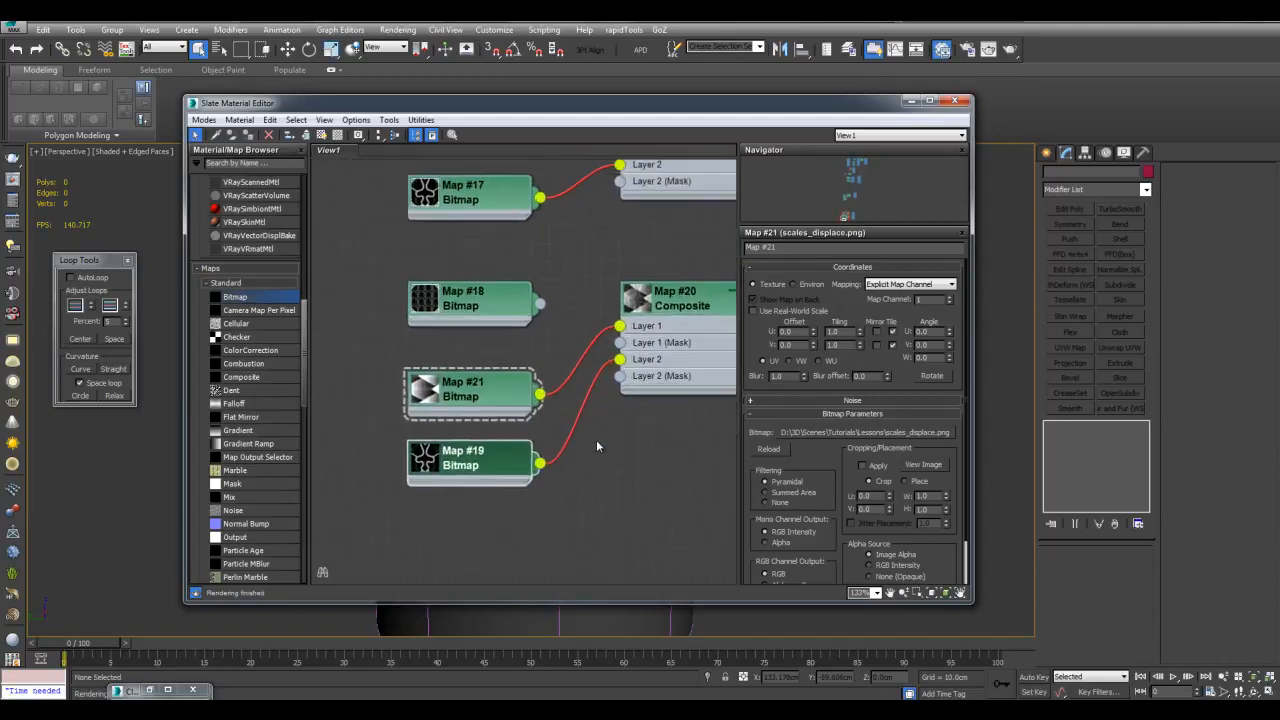
pyautogui.moveTo(539, 465); pyautogui.dragTo(617, 387)
pyautogui.moveTo(640, 437); pyautogui.dragTo(631, 437, button='middle')
pyautogui.moveTo(631, 437); pyautogui.dragTo(602, 427, button='middle')
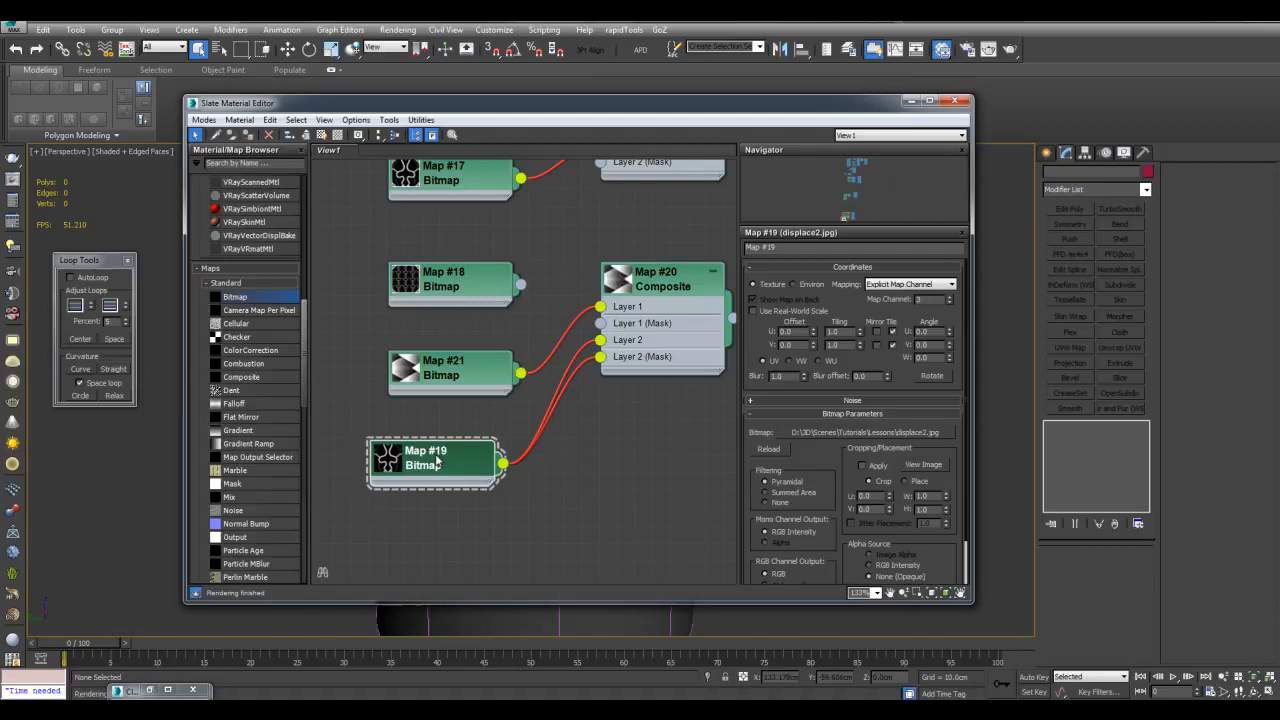
pyautogui.moveTo(436, 462); pyautogui.dragTo(437, 569)
pyautogui.moveTo(520, 285); pyautogui.dragTo(599, 340)
pyautogui.moveTo(521, 285); pyautogui.dragTo(601, 358)
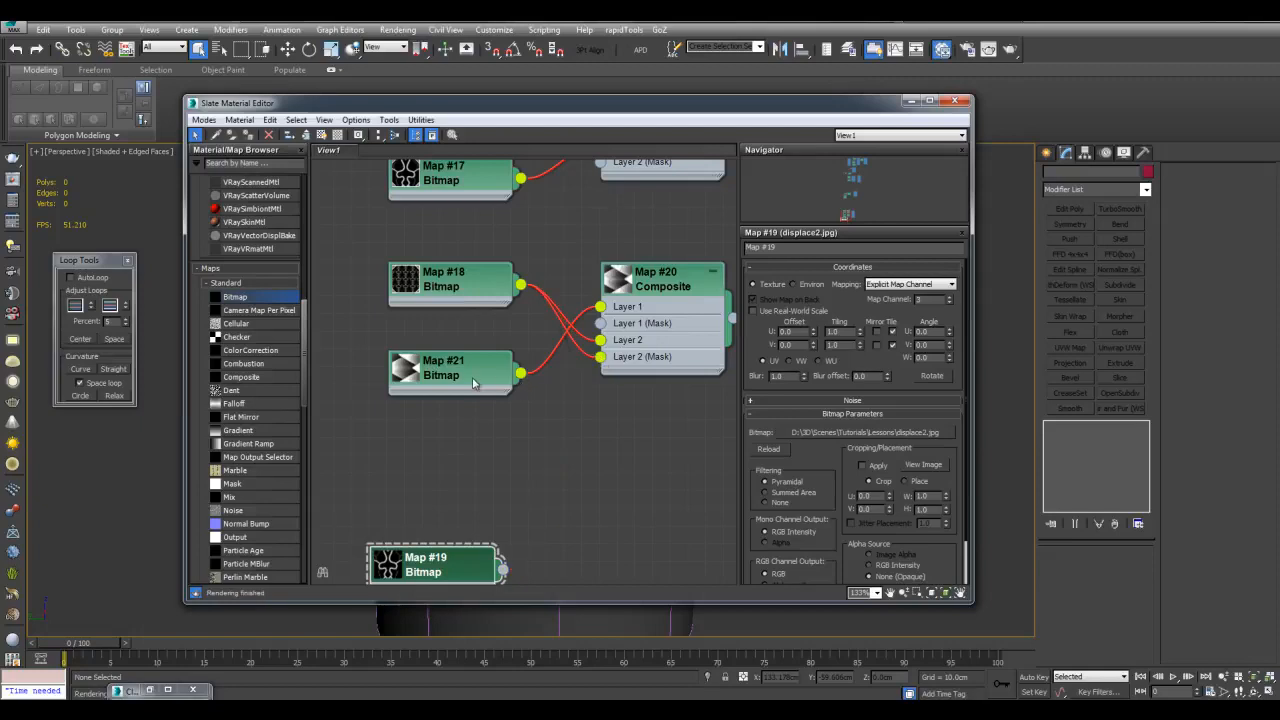
# Review the Map #18 and Map #21 parameters, then minimize the Slate editor
pyautogui.doubleClick(478, 289)
pyautogui.moveTo(484, 331); pyautogui.dragTo(494, 367, button='middle')
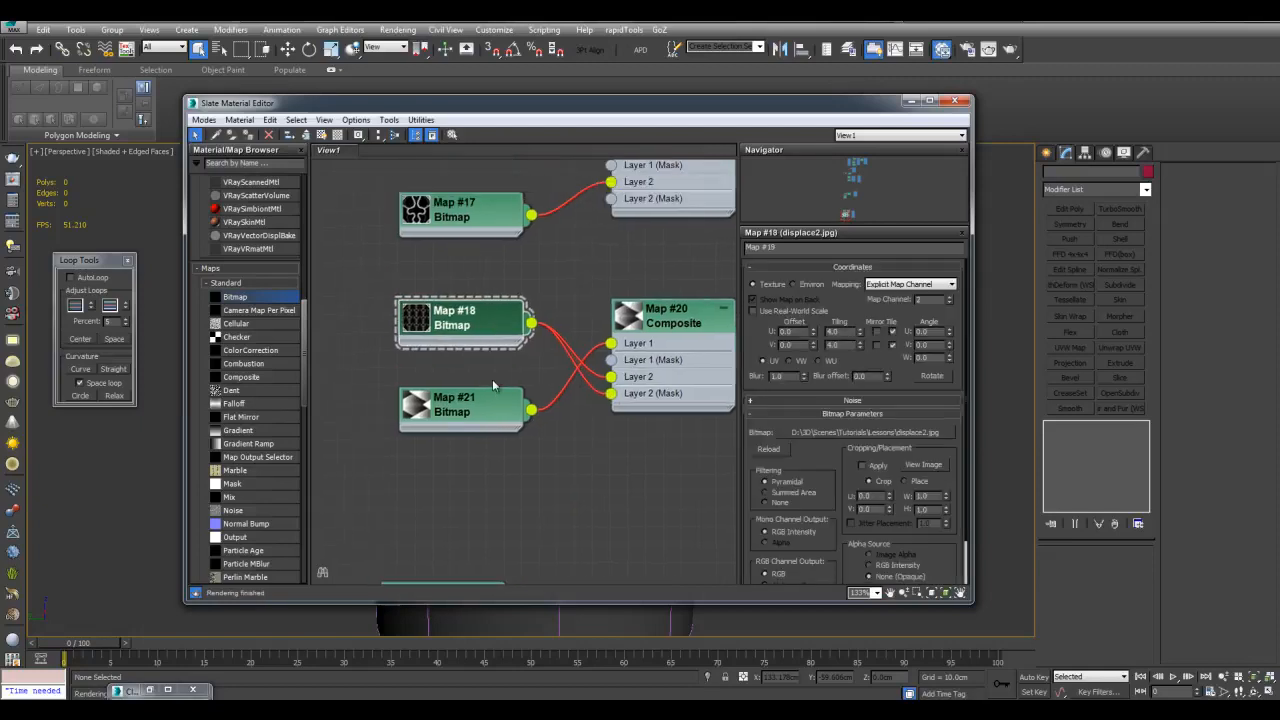
pyautogui.doubleClick(489, 403)
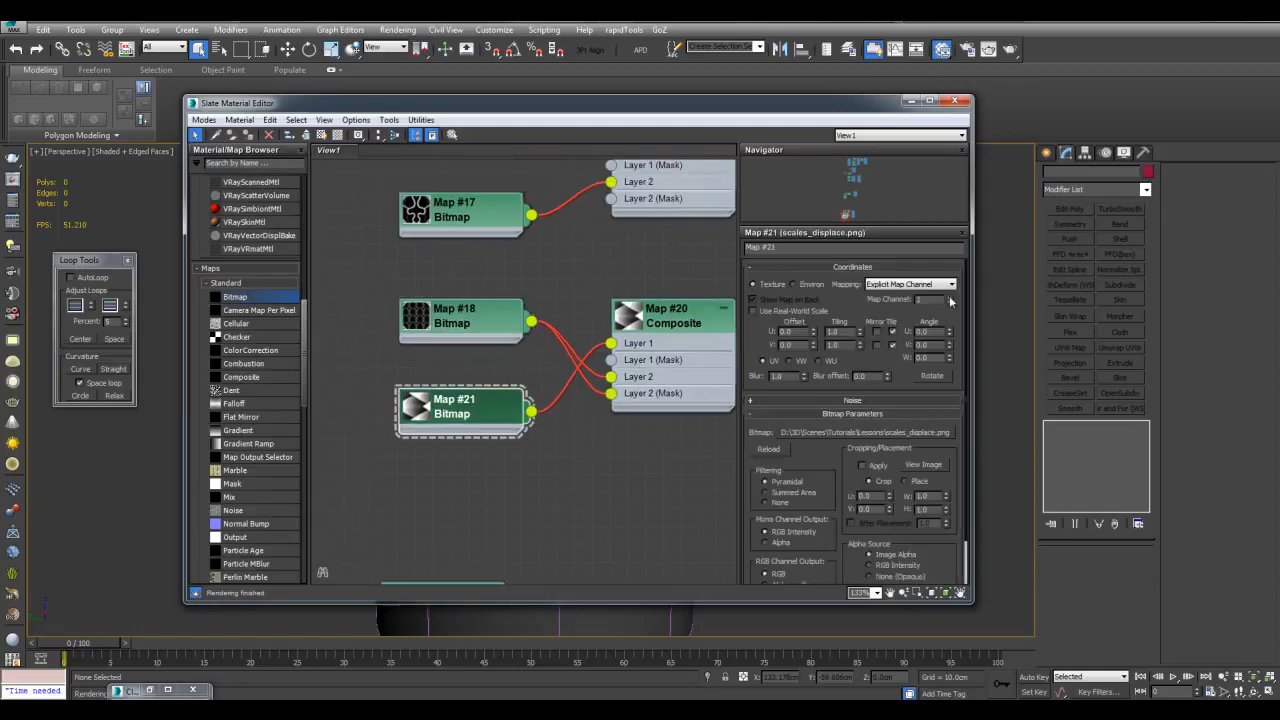
pyautogui.click(911, 101)
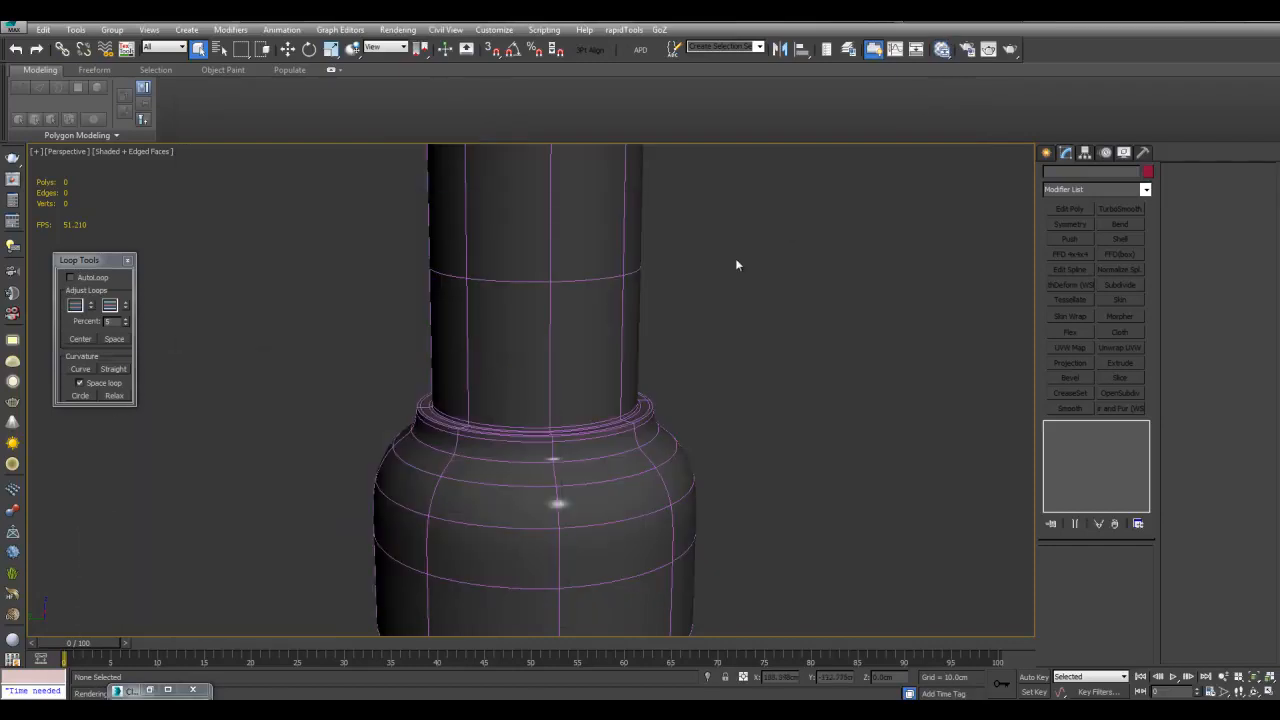
# Add a UVW Map modifier above Edit Poly on Cylinder002
pyautogui.click(606, 309)
pyautogui.click(1085, 469)
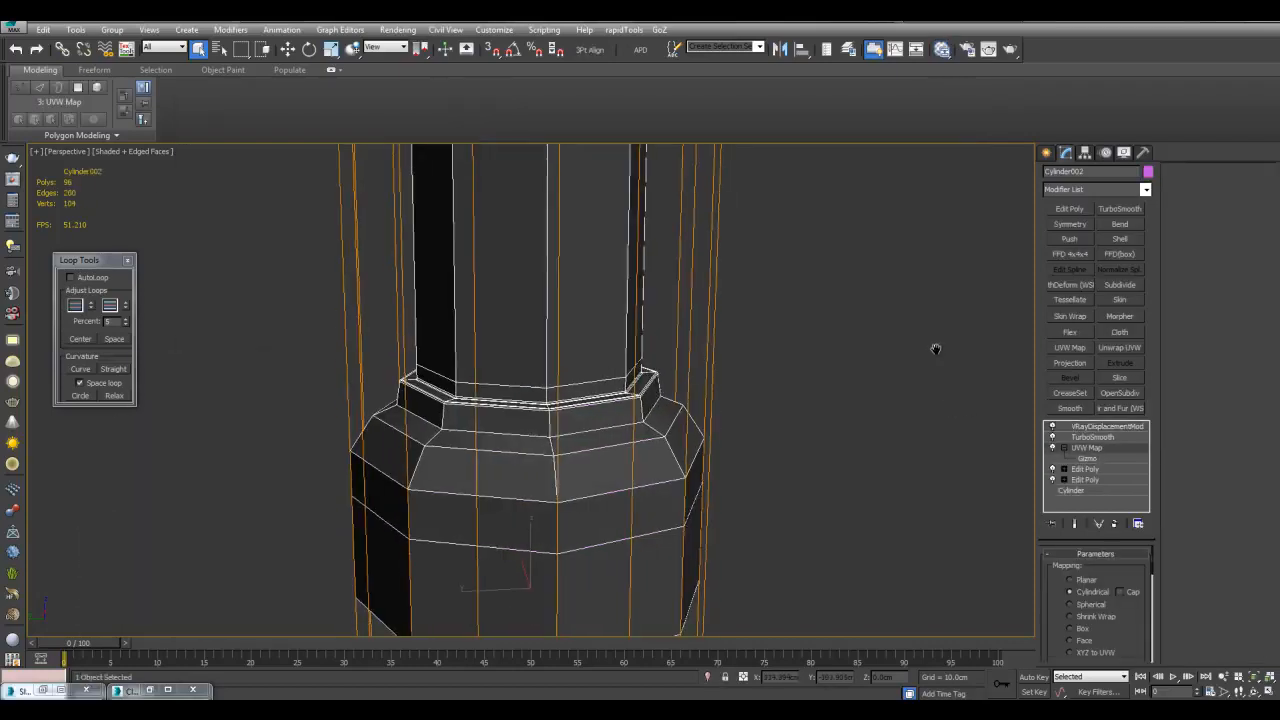
pyautogui.click(1070, 347)
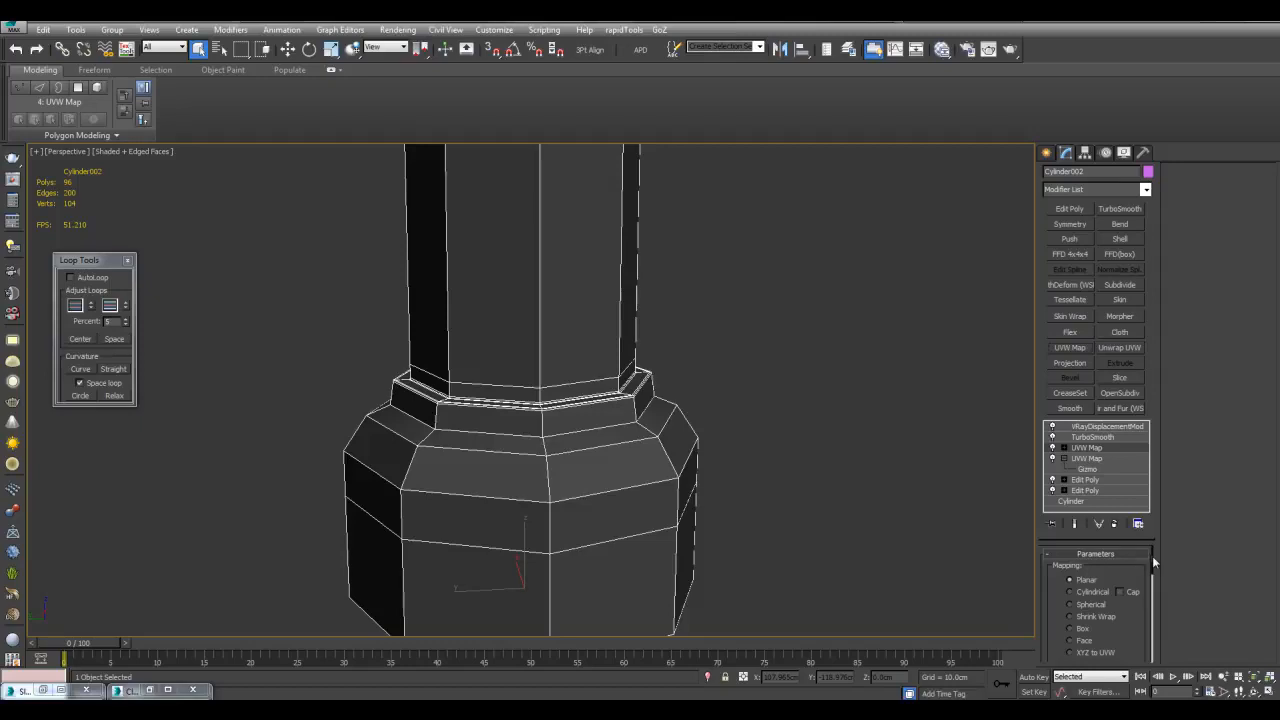
pyautogui.scroll(-5, 1141, 567)
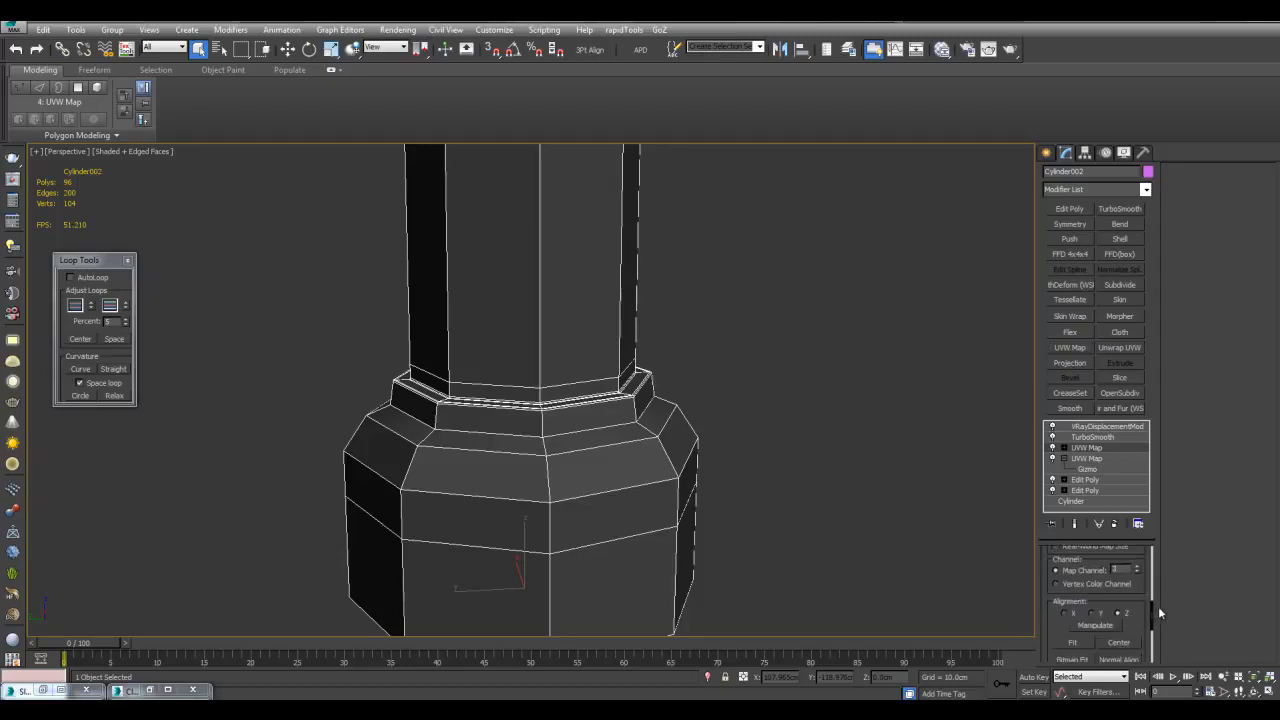
pyautogui.scroll(5, 1151, 606)
# Wire Map #20 into the VRay material's Diffuse and show the map in the viewport
pyautogui.press('m')
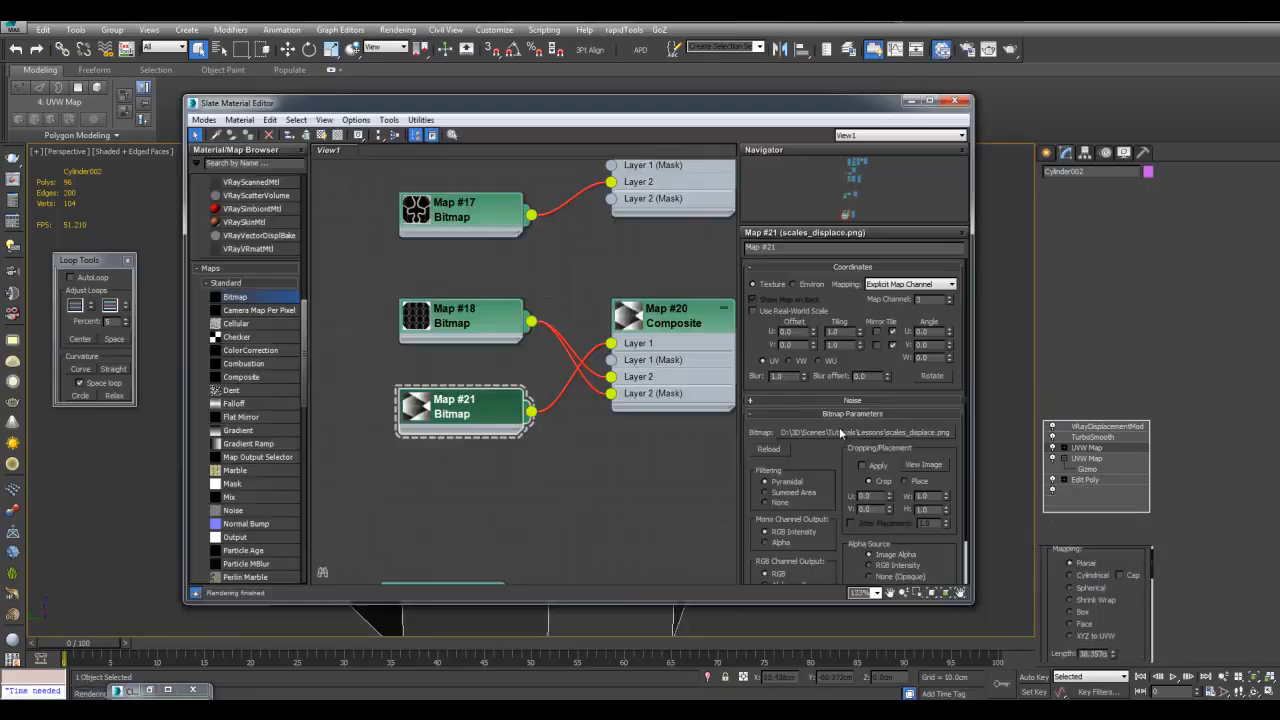
pyautogui.moveTo(699, 299); pyautogui.dragTo(536, 496, button='middle')
pyautogui.moveTo(520, 491); pyautogui.dragTo(648, 308)
pyautogui.moveTo(365, 445); pyautogui.dragTo(532, 391, button='middle')
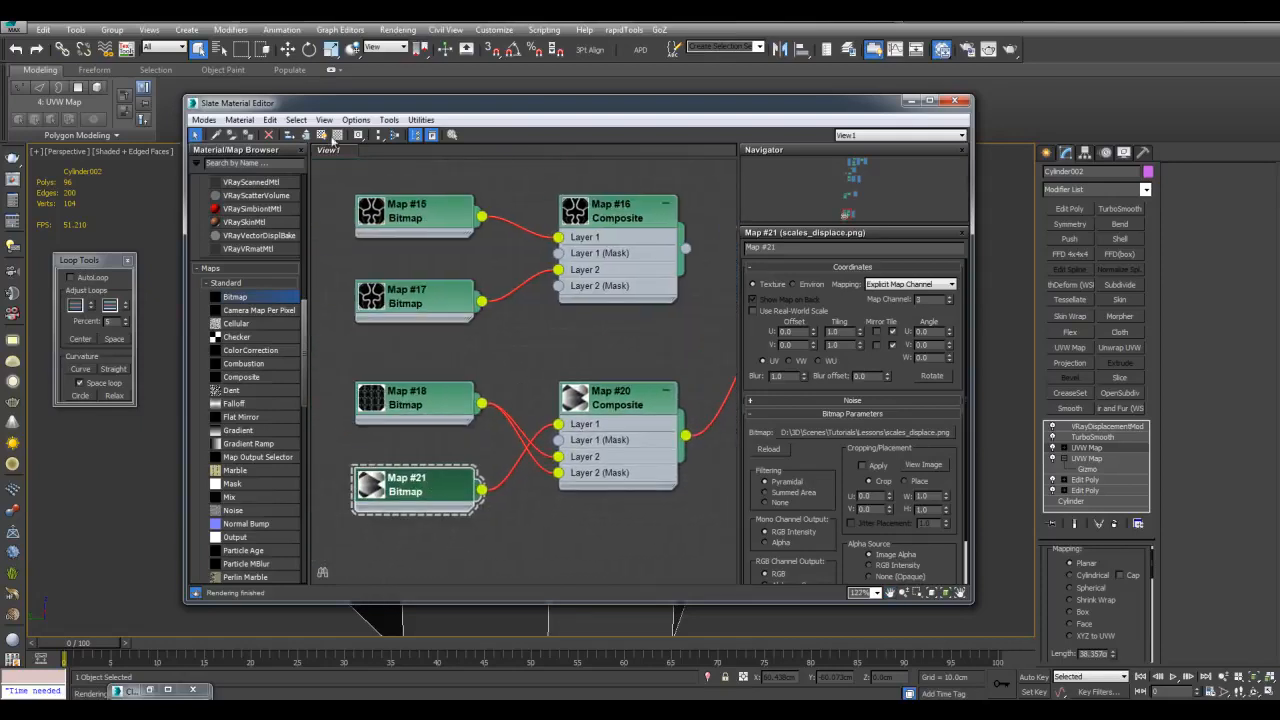
pyautogui.click(321, 135)
# Turn off edged faces and display the smoothed end result on the cylinder
pyautogui.moveTo(637, 107); pyautogui.dragTo(647, 472)
pyautogui.scroll(-4, 689, 307)
pyautogui.press('F4')
pyautogui.keyDown('alt'); pyautogui.moveTo(689, 307); pyautogui.dragTo(717, 340, button='middle'); pyautogui.keyUp('alt')
pyautogui.scroll(3, 800, 354)
pyautogui.hotkey('ctrl', 'q')
pyautogui.moveTo(808, 354); pyautogui.dragTo(796, 362, button='middle')
pyautogui.moveTo(718, 482); pyautogui.dragTo(737, 262)
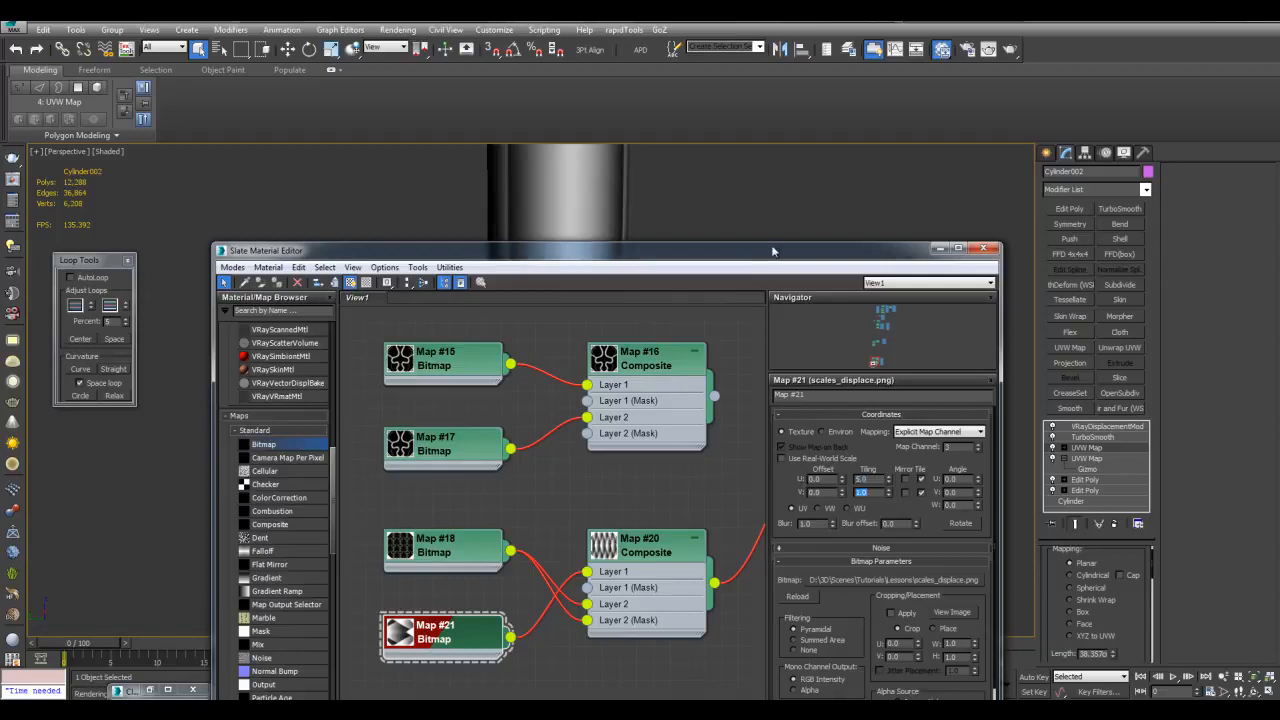
# Switch the UVW Map to Cylindrical and rotate Map #21's W angle by 90 degrees
pyautogui.moveTo(765, 251); pyautogui.dragTo(759, 462)
pyautogui.click(1089, 576)
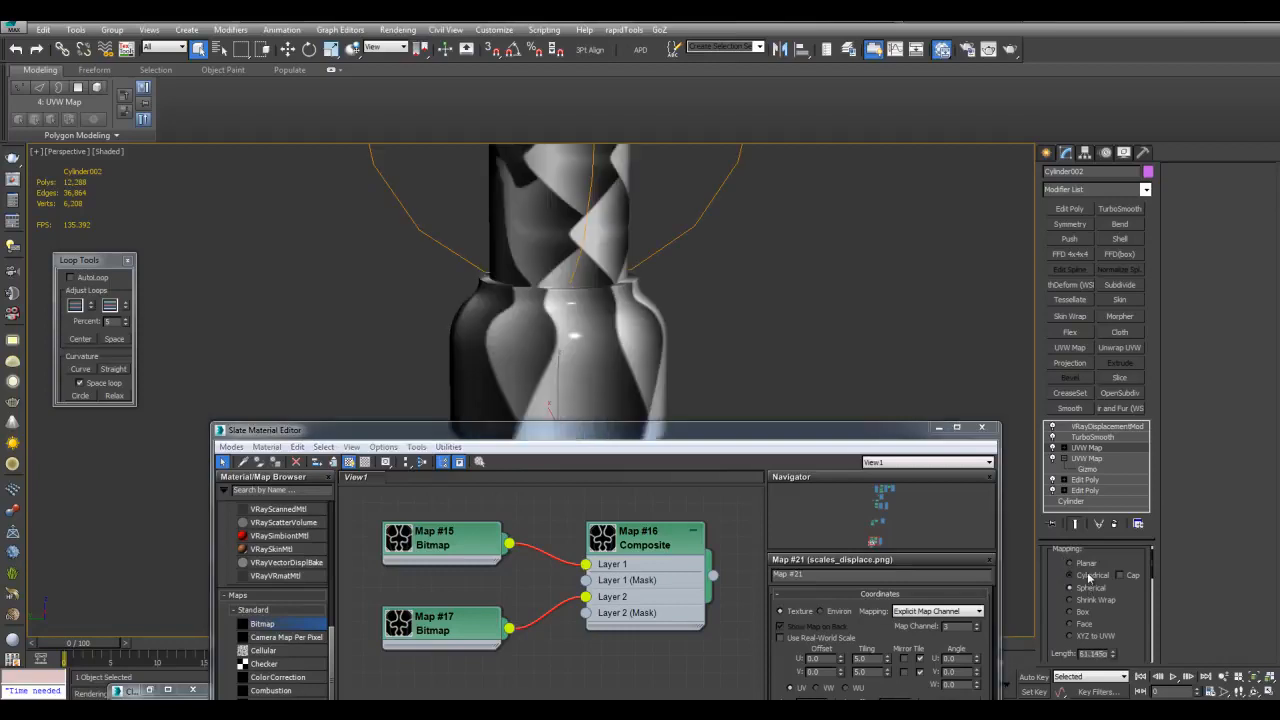
pyautogui.moveTo(895, 431); pyautogui.dragTo(881, 212)
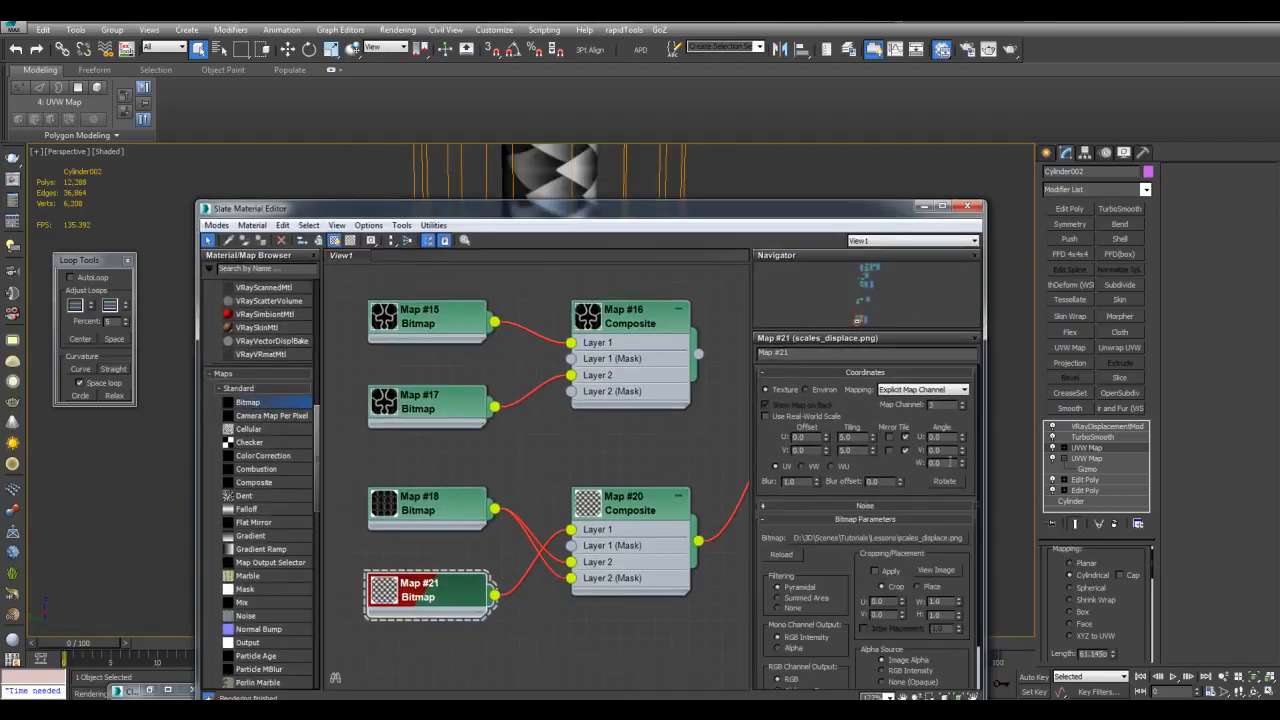
pyautogui.press('Return')
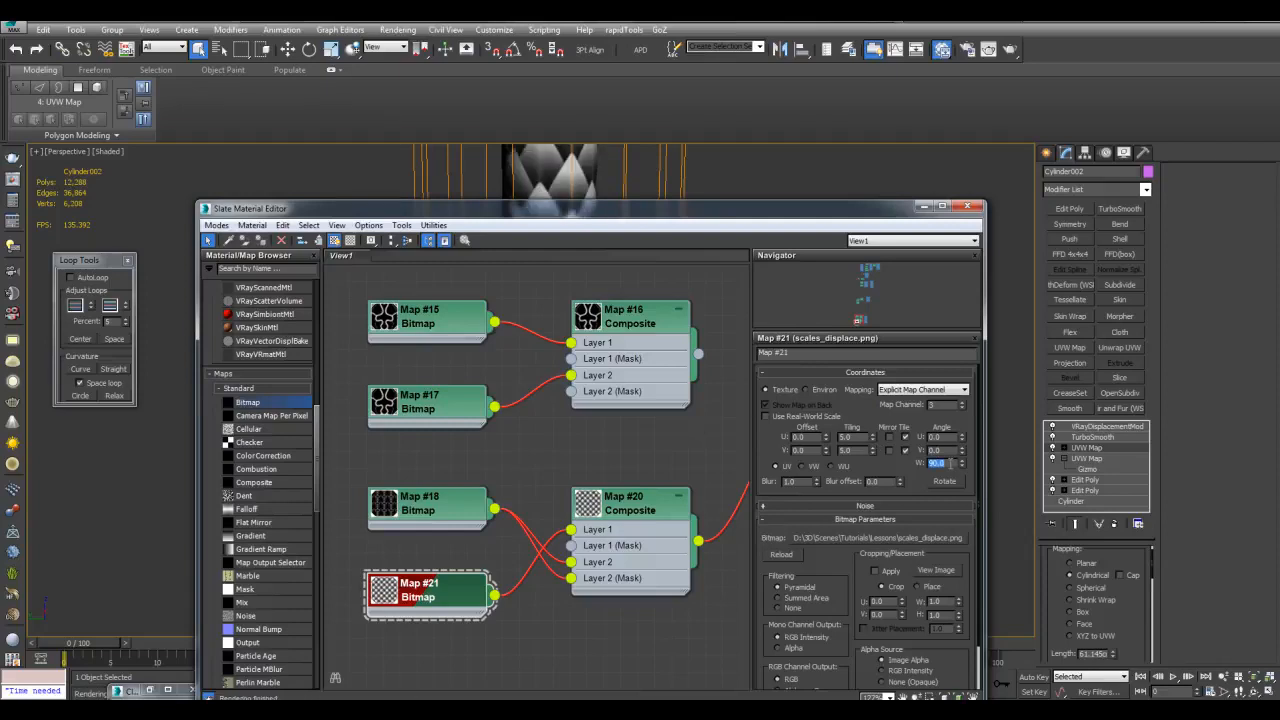
pyautogui.click(926, 206)
pyautogui.moveTo(786, 318); pyautogui.dragTo(789, 429, button='middle')
pyautogui.scroll(3, 791, 421)
pyautogui.scroll(-3, 790, 425)
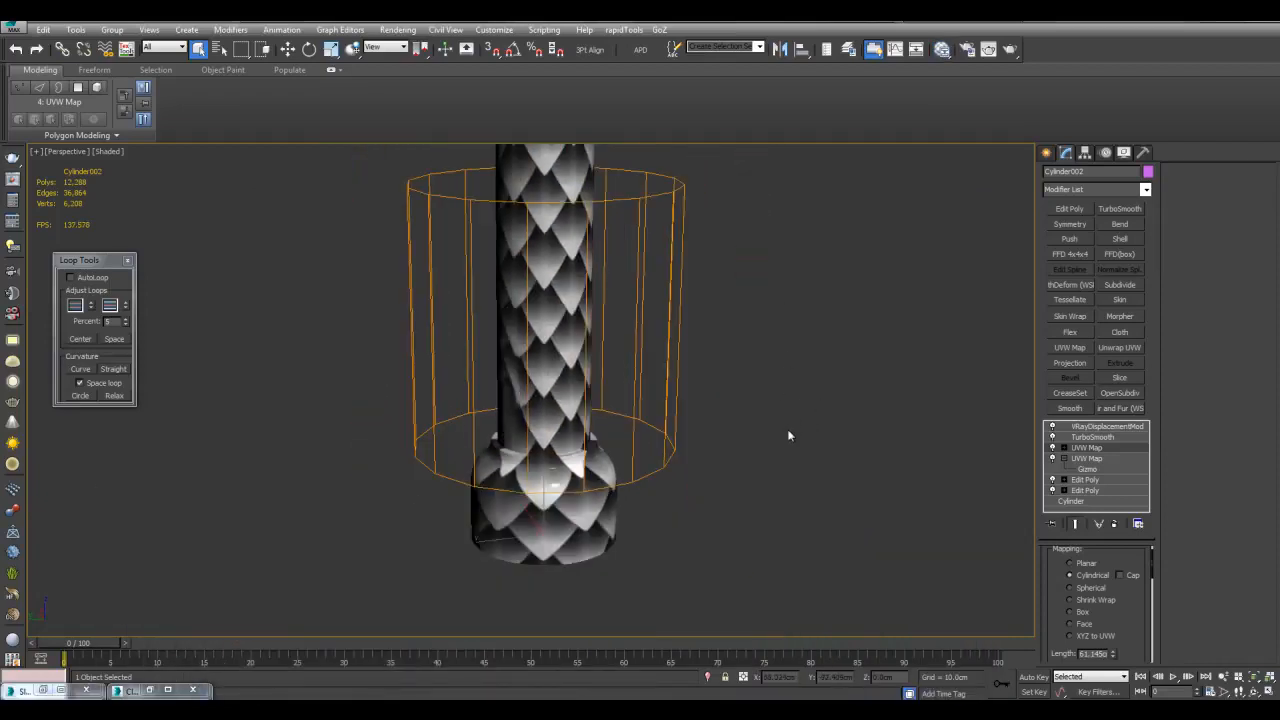
# Set Map #21's tiling to 25 and inspect the denser scales on the column
pyautogui.press('m')
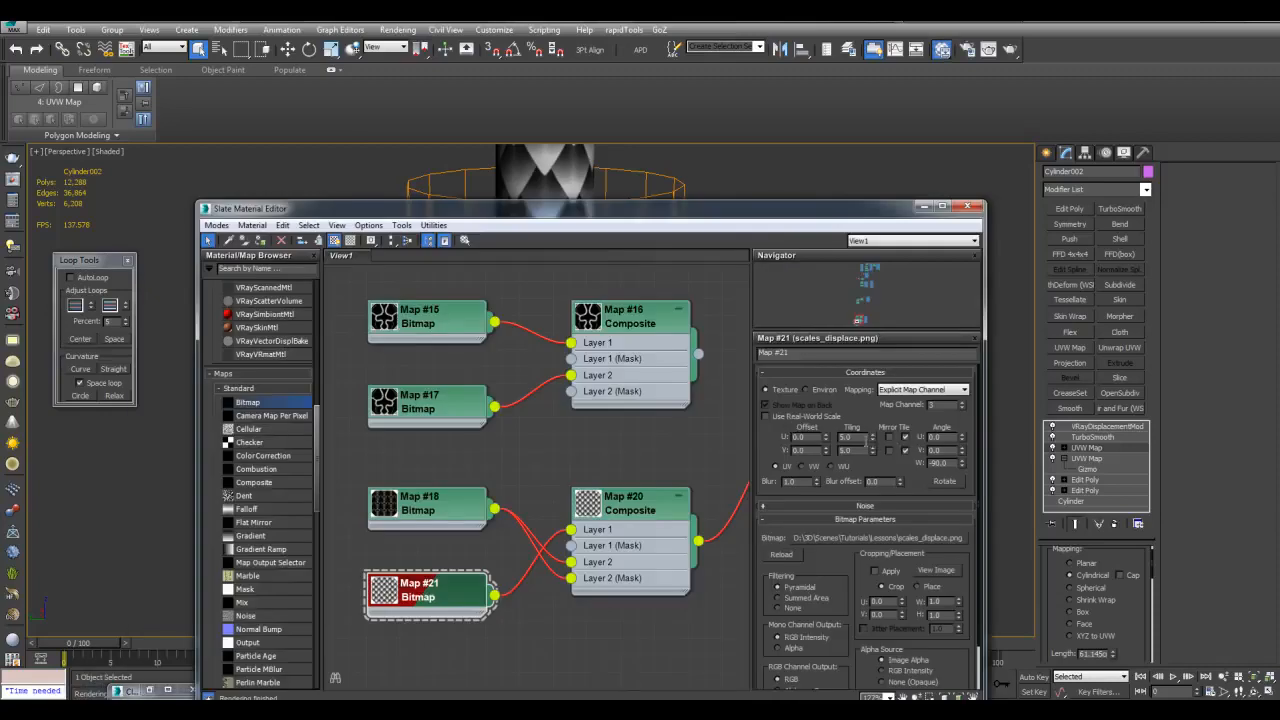
pyautogui.write('25')
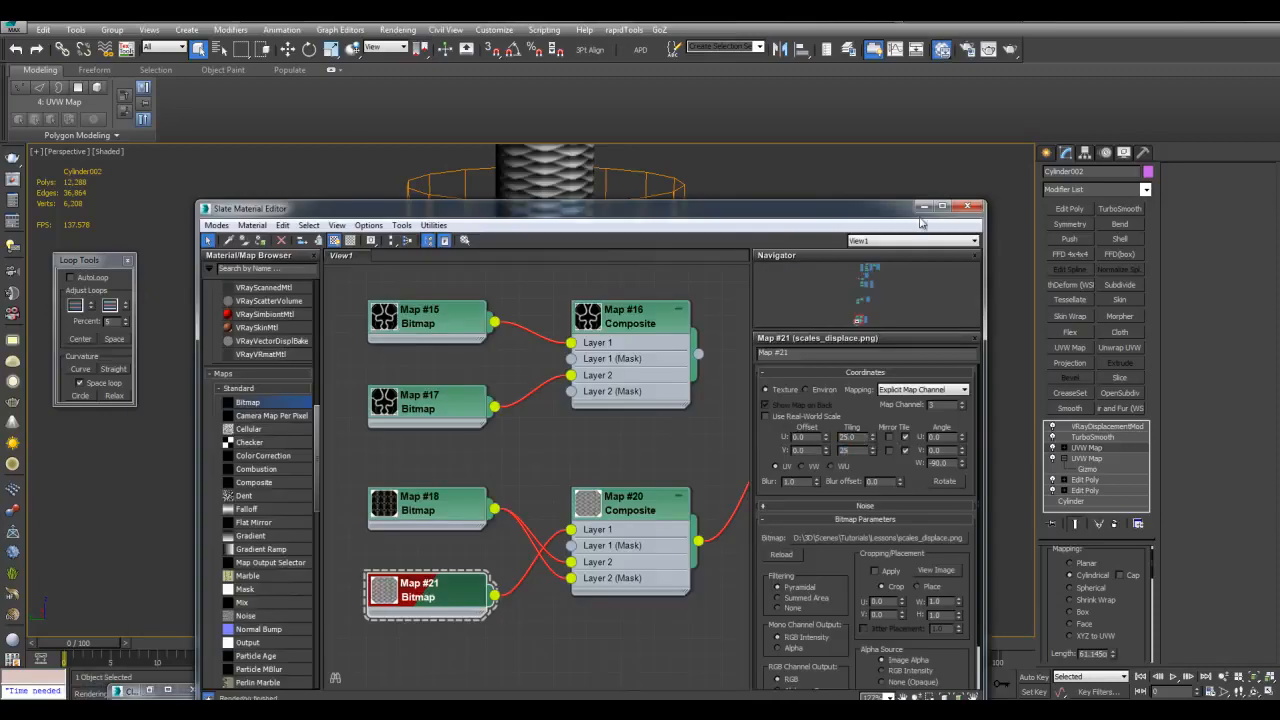
pyautogui.click(922, 207)
pyautogui.scroll(6, 735, 290)
pyautogui.scroll(-4, 772, 295)
pyautogui.scroll(8, 689, 393)
pyautogui.scroll(-7, 689, 393)
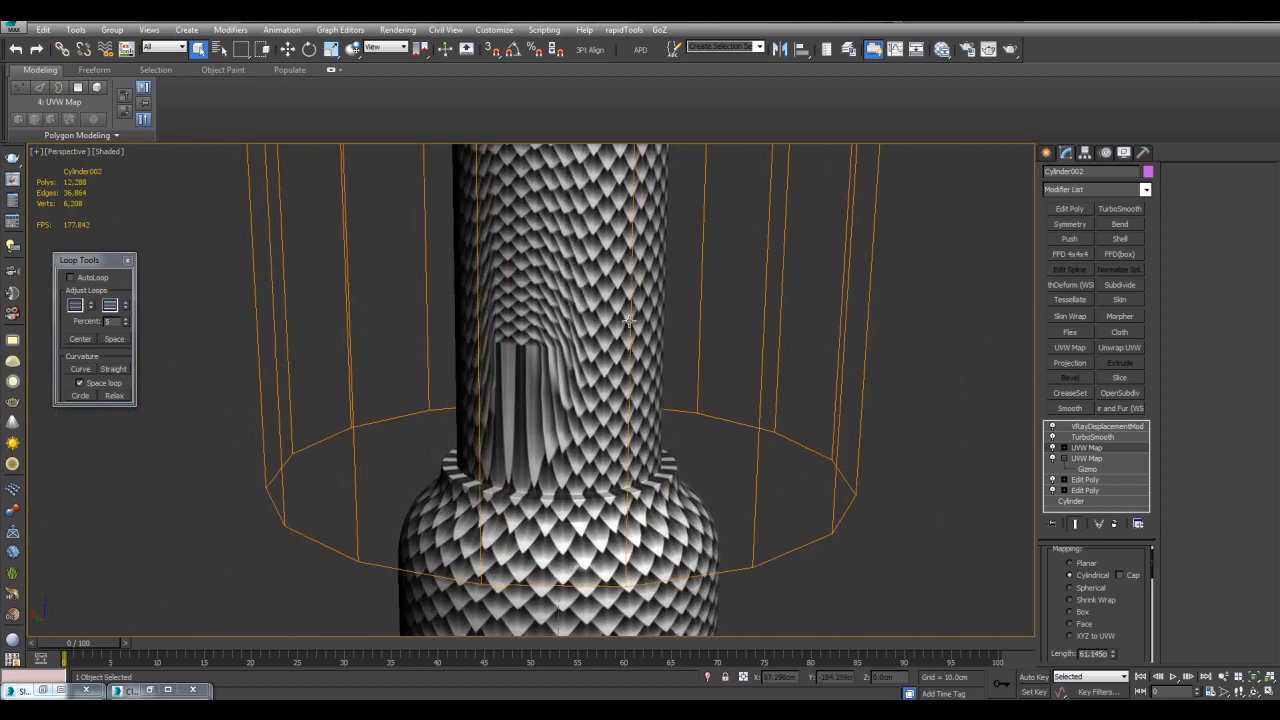
# Turn off TurboSmooth isoline display and move the UVW Map modifier above TurboSmooth
pyautogui.moveTo(881, 410)
pyautogui.keyDown('alt'); pyautogui.mouseDown(button='middle')
pyautogui.moveTo(866, 366)
pyautogui.moveTo(857, 380)
pyautogui.mouseUp(button='middle'); pyautogui.keyUp('alt')
pyautogui.press('F4')
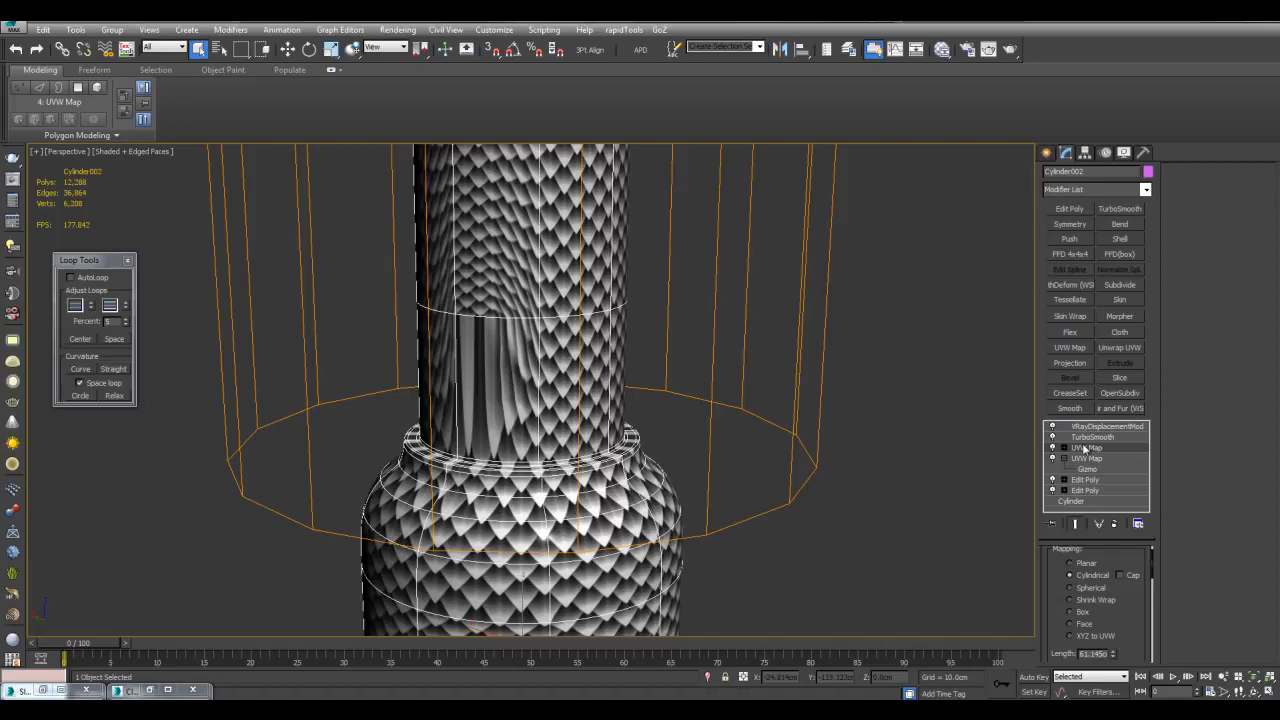
pyautogui.click(1090, 438)
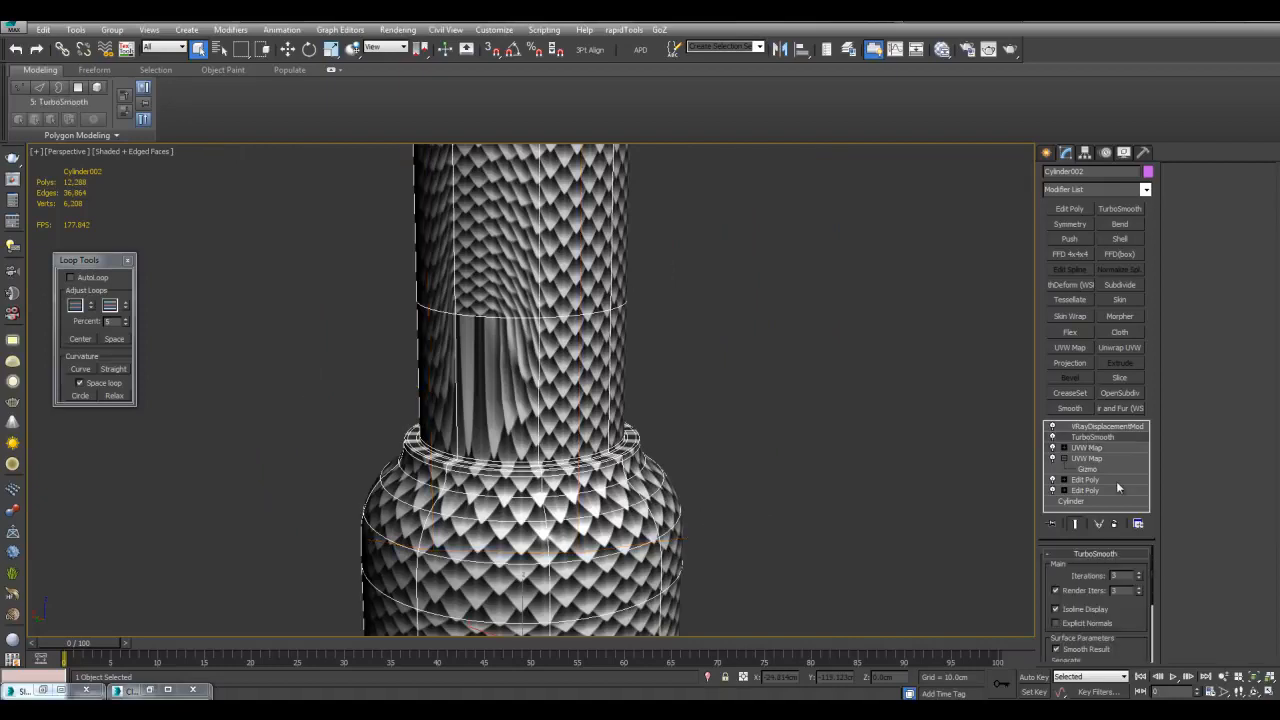
pyautogui.click(1083, 610)
pyautogui.moveTo(1090, 452); pyautogui.dragTo(1090, 437)
pyautogui.press('F4')
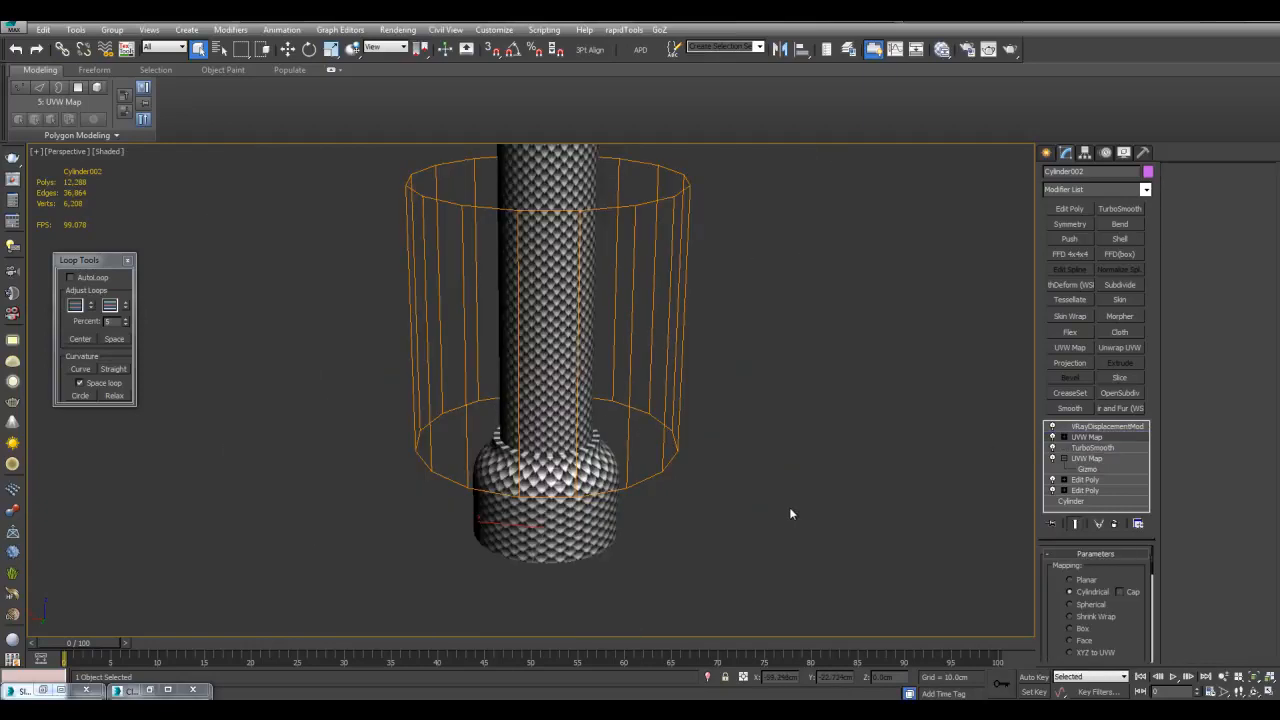
pyautogui.scroll(5, 545, 298)
pyautogui.scroll(-3, 527, 369)
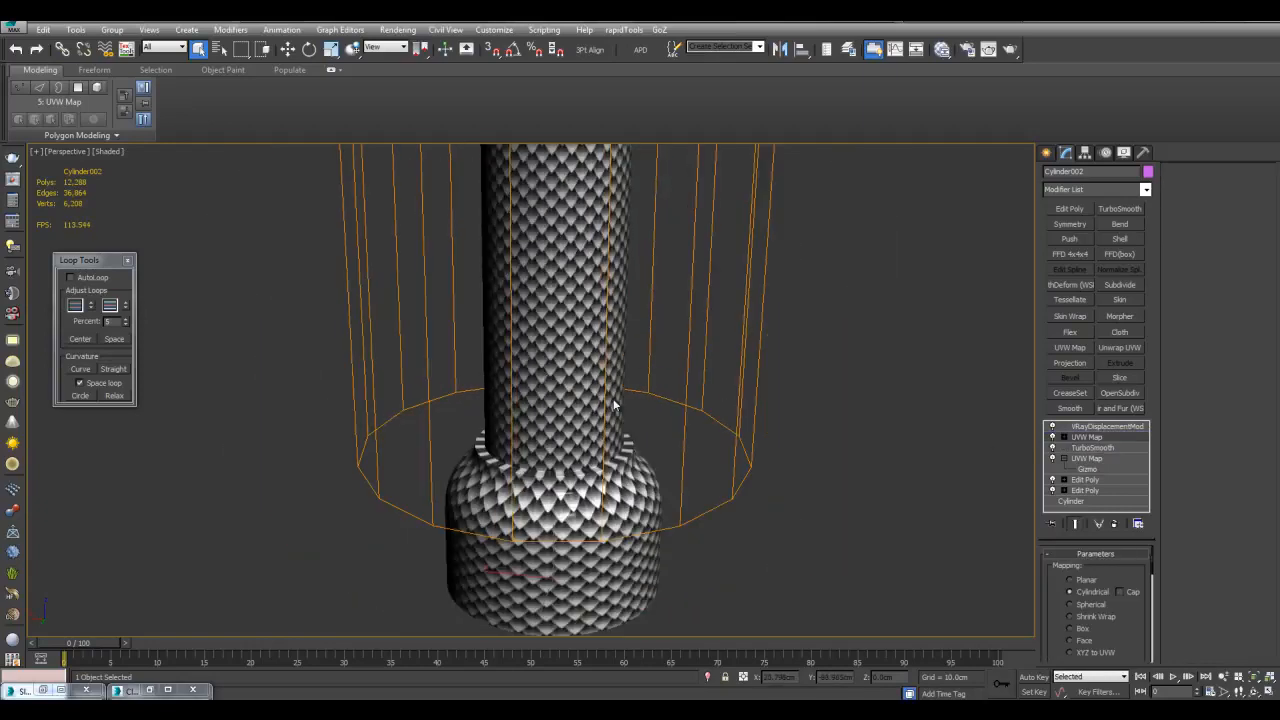
pyautogui.keyDown('alt'); pyautogui.moveTo(663, 415); pyautogui.dragTo(793, 398, button='middle'); pyautogui.keyUp('alt')
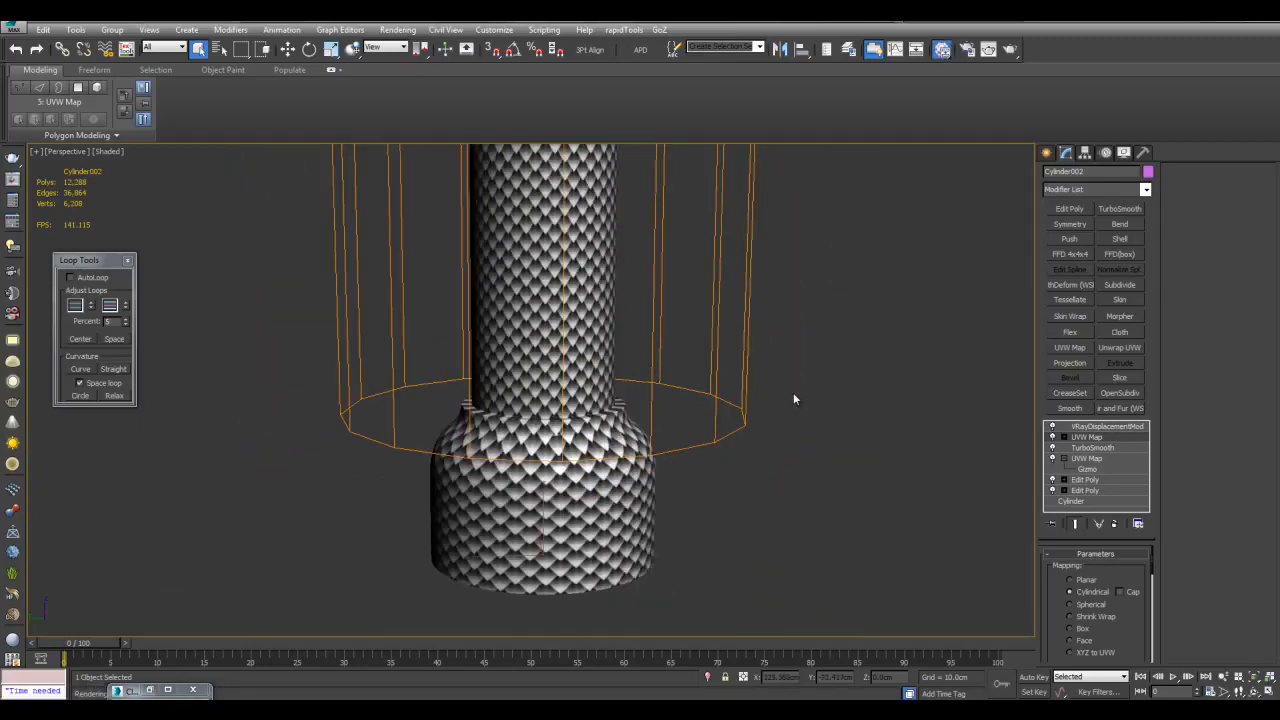
# Open the Slate Material Editor on the VRayMtl and Map #19 nodes
pyautogui.press('m')
pyautogui.scroll(-3, 675, 420)
pyautogui.scroll(-2, 675, 398)
pyautogui.moveTo(627, 410); pyautogui.dragTo(492, 365, button='middle')
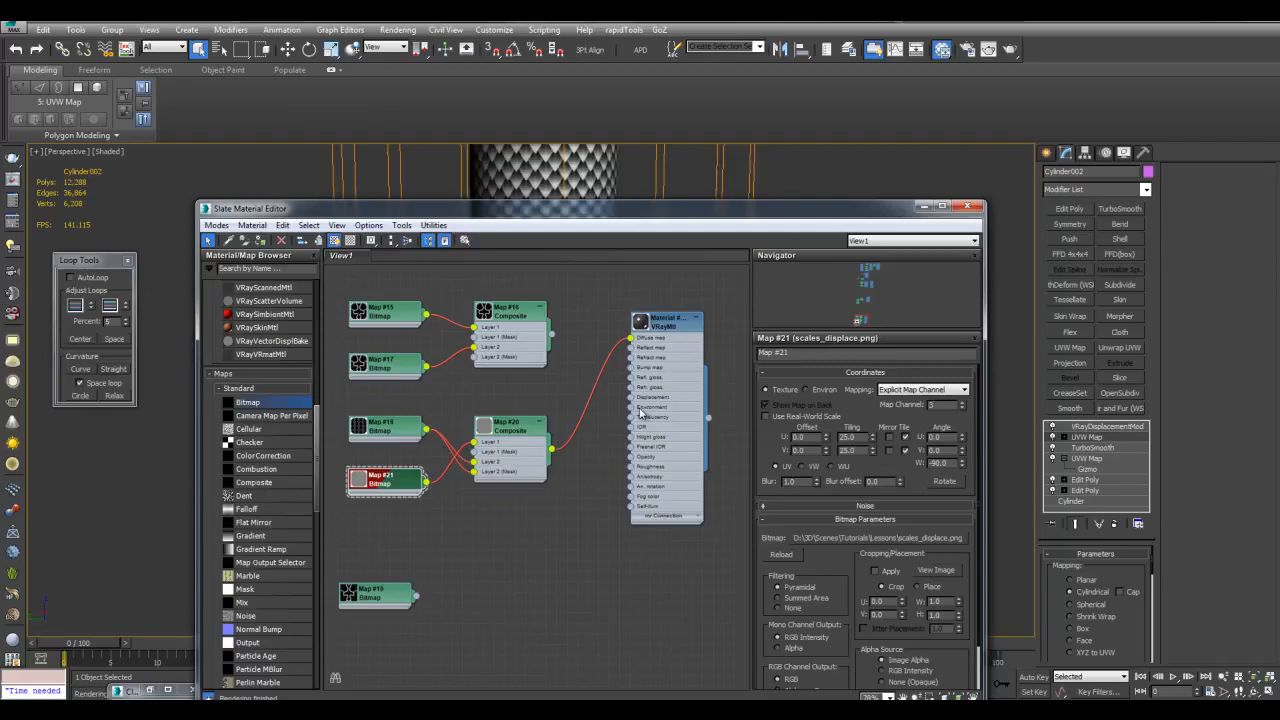
# Clone the scale VRayMtl node and place the copy below the original
pyautogui.scroll(1, 604, 342)
pyautogui.moveTo(604, 342); pyautogui.dragTo(502, 336, button='middle')
pyautogui.moveTo(647, 329); pyautogui.dragTo(616, 281, button='middle')
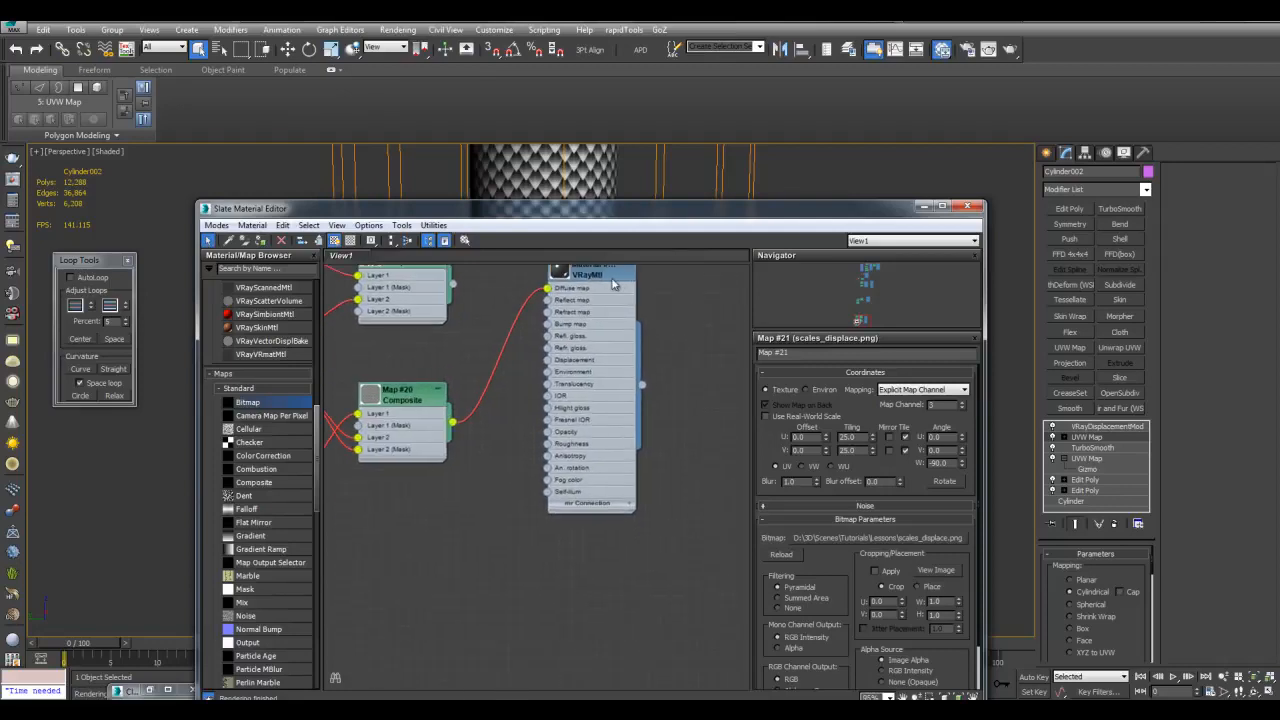
pyautogui.moveTo(713, 304); pyautogui.dragTo(711, 352, button='middle')
pyautogui.click(602, 315)
pyautogui.keyDown('shift'); pyautogui.moveTo(591, 322); pyautogui.dragTo(593, 602); pyautogui.keyUp('shift')
pyautogui.moveTo(707, 583); pyautogui.dragTo(730, 494, button='middle')
pyautogui.moveTo(704, 400); pyautogui.dragTo(714, 531, button='middle')
# Darken the original VRayMtl's diffuse to value 25 and its reflection to 45
pyautogui.doubleClick(632, 402)
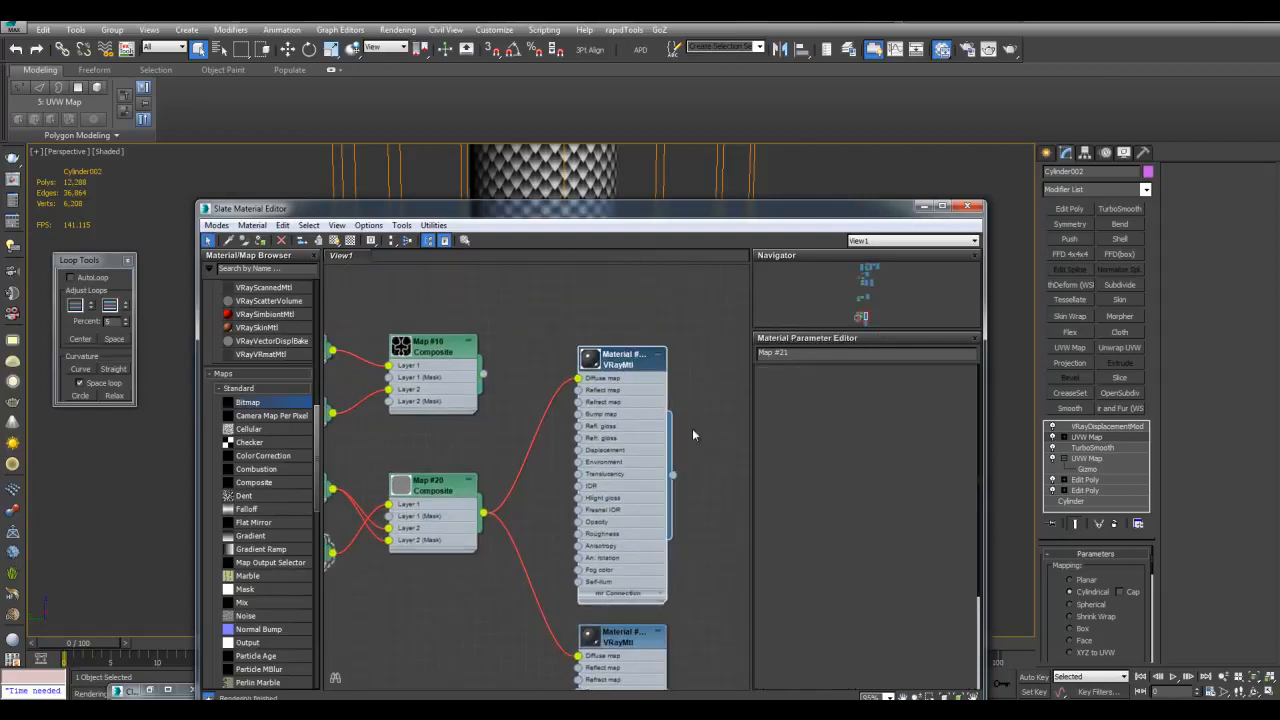
pyautogui.click(829, 391)
pyautogui.moveTo(388, 114); pyautogui.dragTo(389, 99)
pyautogui.click(501, 208)
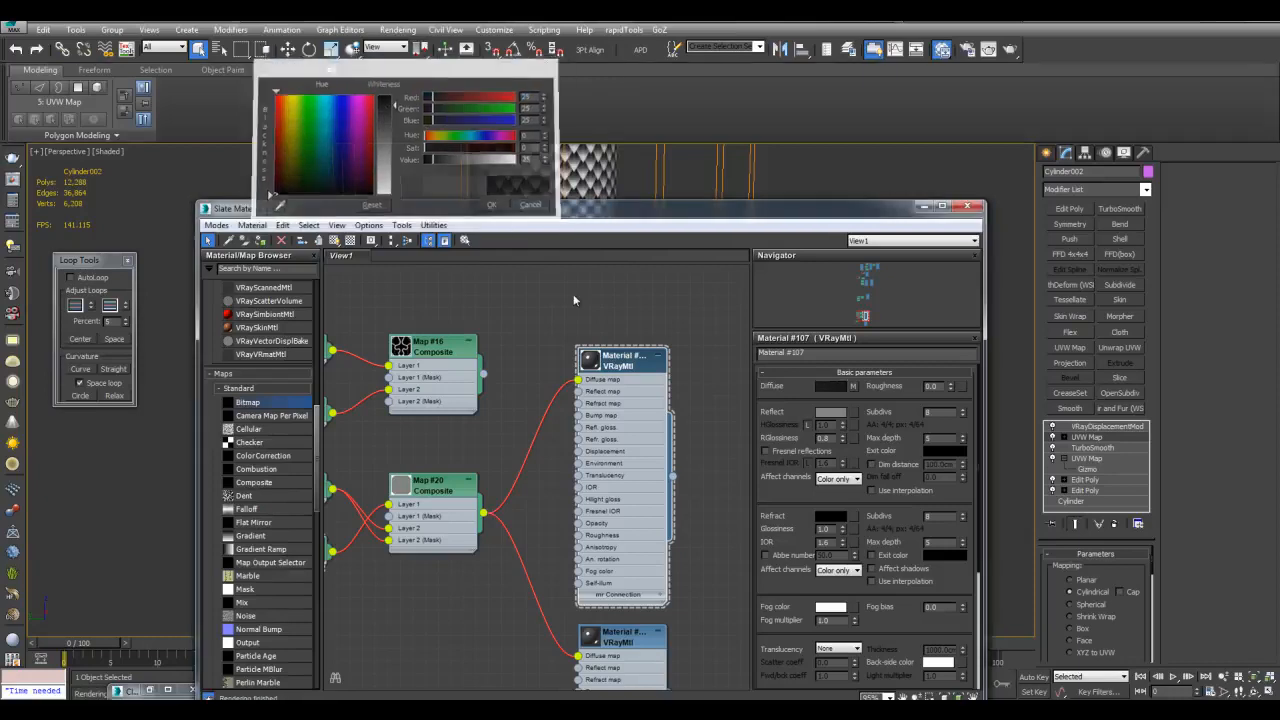
pyautogui.click(831, 413)
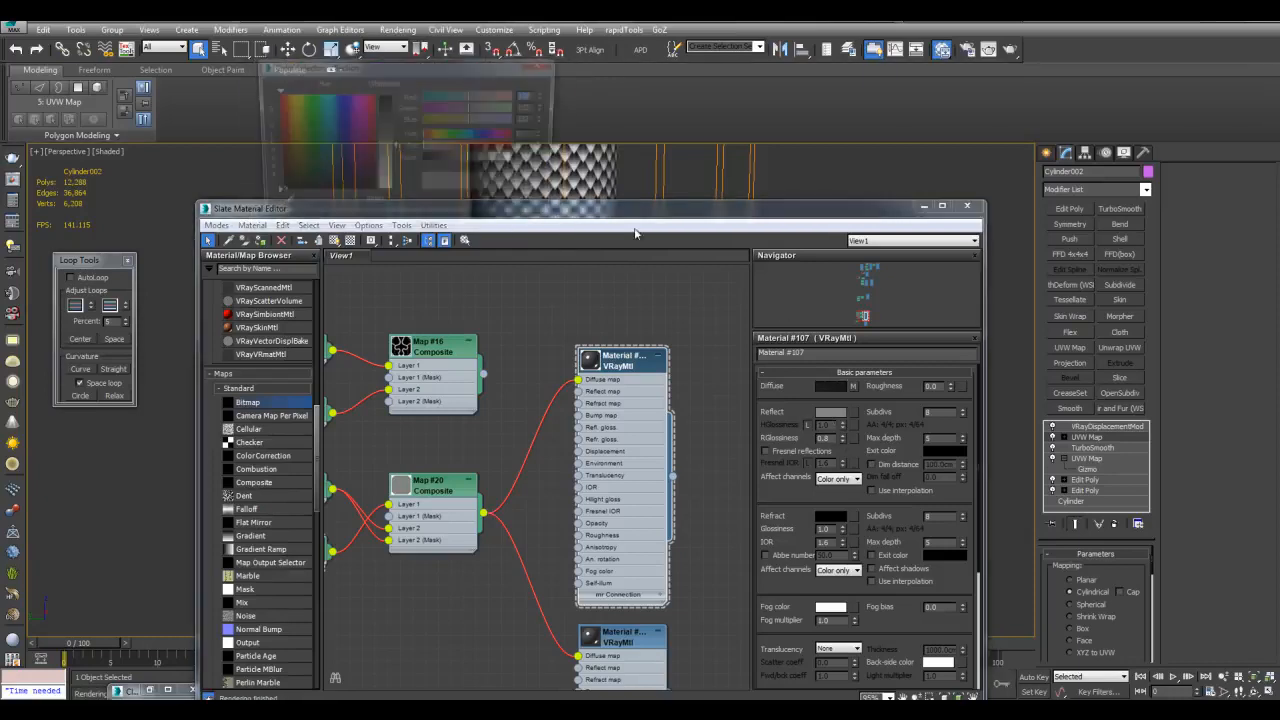
pyautogui.click(440, 161)
pyautogui.click(491, 206)
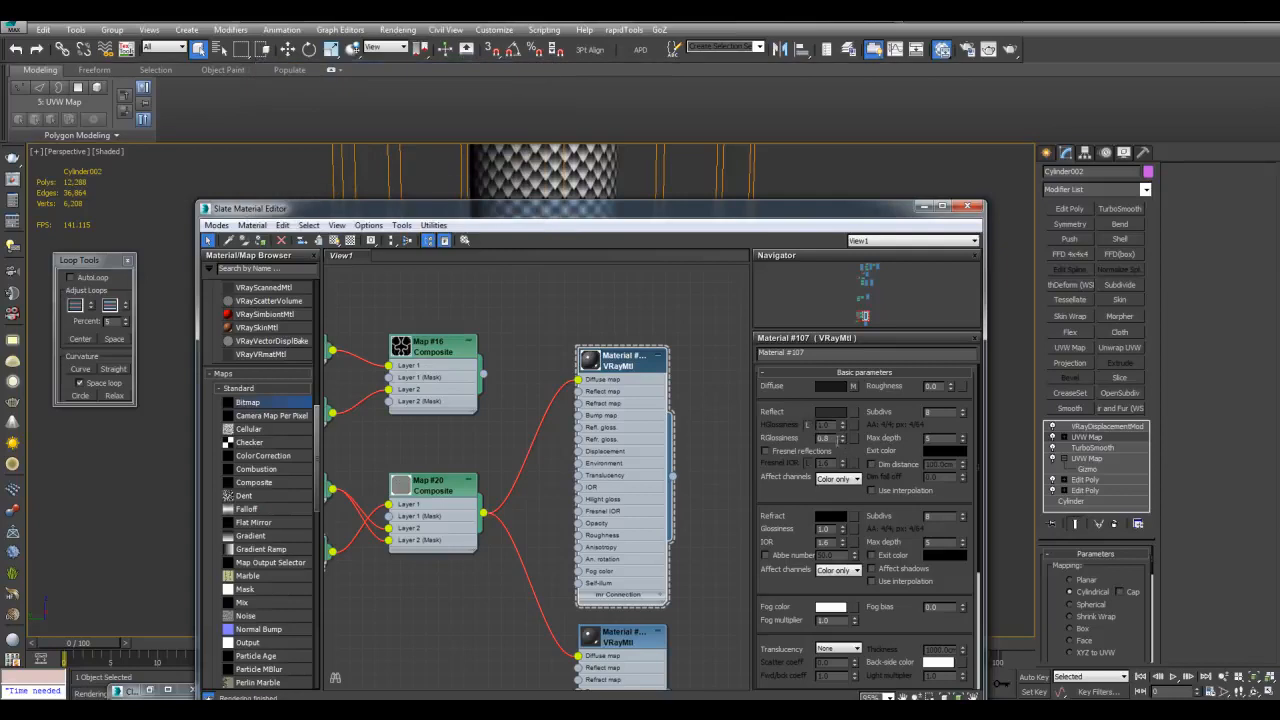
# Give the cloned material a dark brown-gold reflection colour
pyautogui.scroll(-4, 723, 538)
pyautogui.click(632, 474)
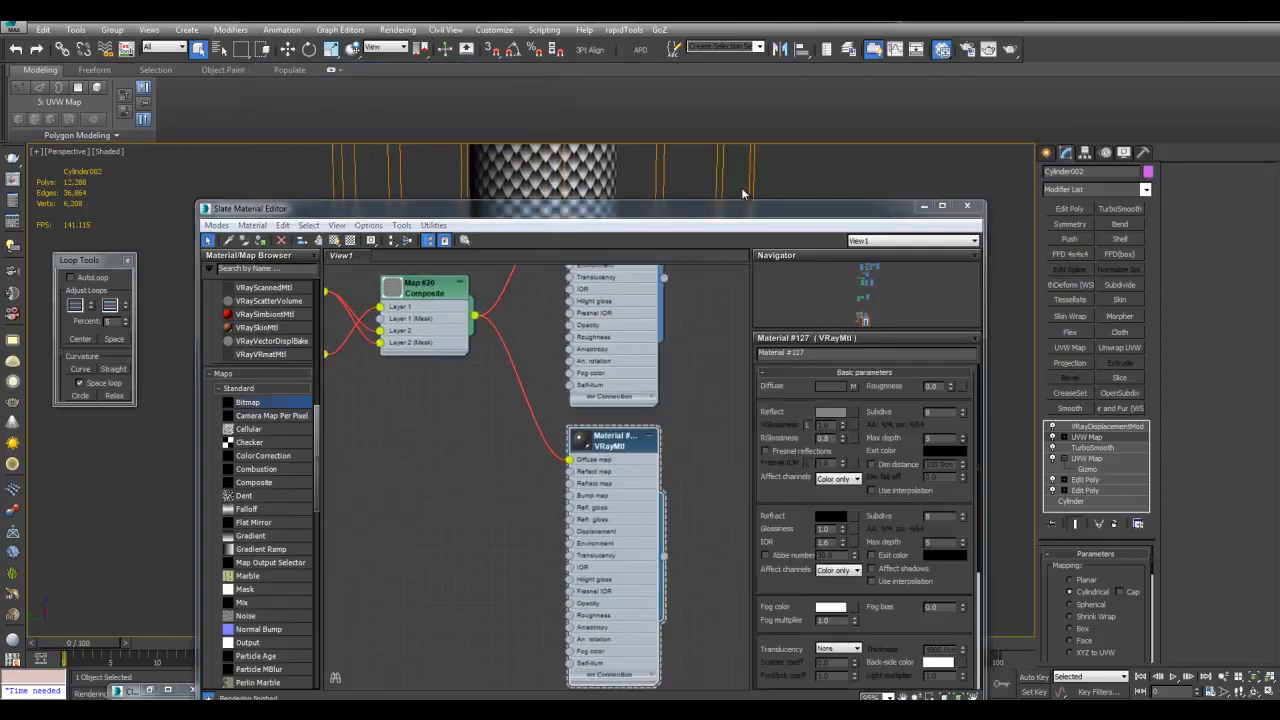
pyautogui.click(831, 413)
pyautogui.moveTo(290, 106); pyautogui.dragTo(283, 111)
pyautogui.moveTo(500, 164); pyautogui.dragTo(471, 161)
pyautogui.click(480, 149)
pyautogui.click(494, 207)
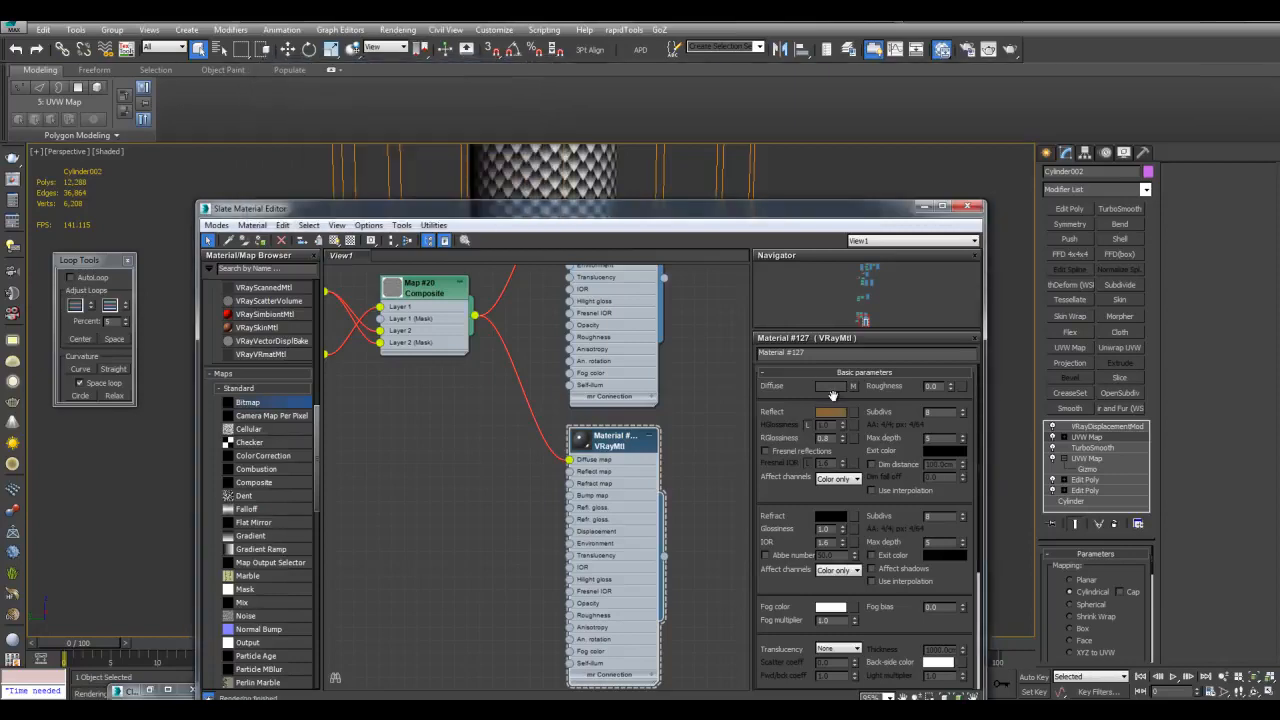
# Add a VRayBlendMtl node to the right of the two materials
pyautogui.moveTo(689, 390); pyautogui.dragTo(644, 480, button='middle')
pyautogui.scroll(-1, 644, 480)
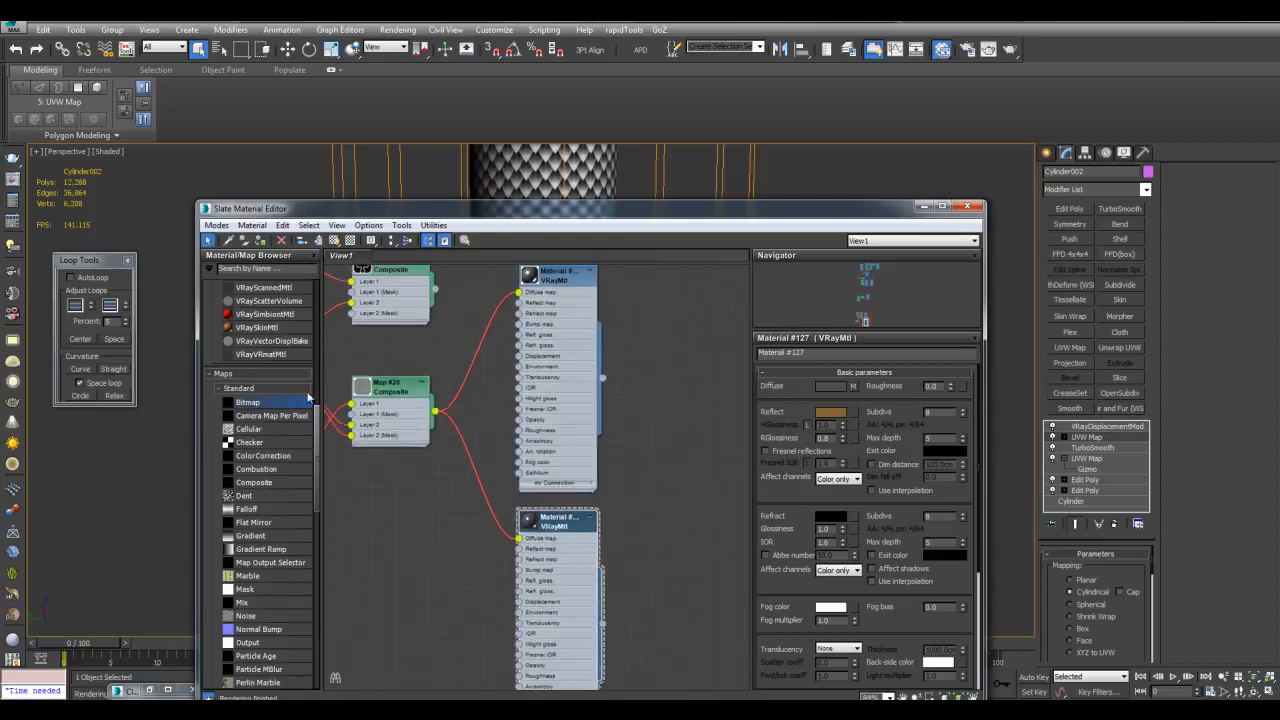
pyautogui.scroll(8, 287, 348)
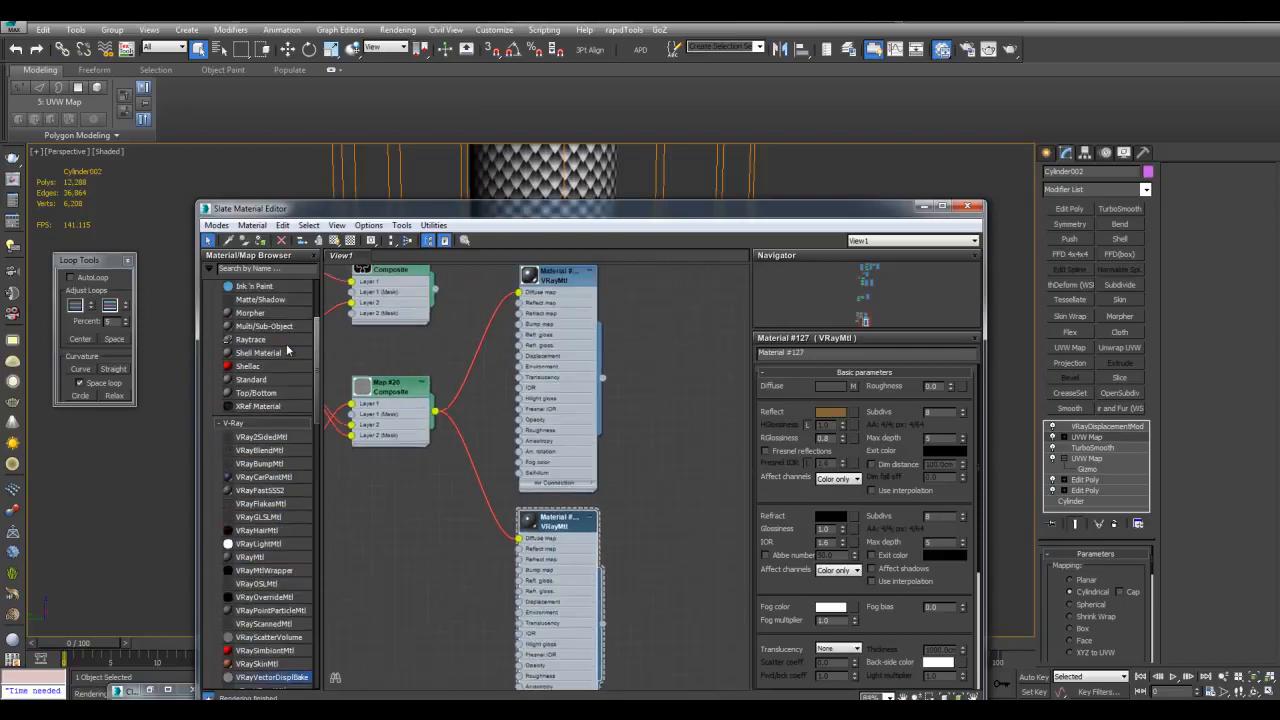
pyautogui.doubleClick(281, 455)
pyautogui.moveTo(525, 287); pyautogui.dragTo(691, 309)
pyautogui.scroll(1, 681, 270)
pyautogui.moveTo(681, 270); pyautogui.dragTo(655, 294, button='middle')
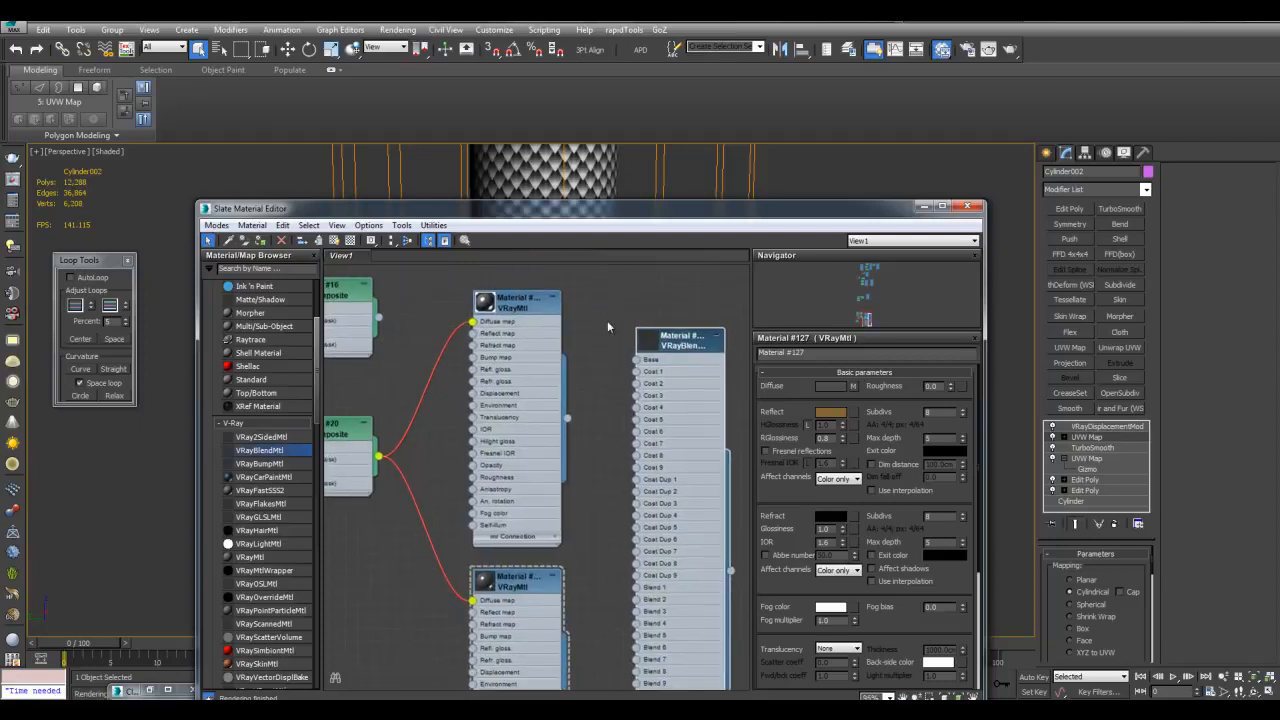
pyautogui.scroll(1, 655, 296)
# Wire the dark scale material into Base and the gold material into Coat 1
pyautogui.moveTo(553, 433); pyautogui.dragTo(631, 369)
pyautogui.scroll(-1, 588, 592)
pyautogui.moveTo(588, 592); pyautogui.dragTo(588, 486, button='middle')
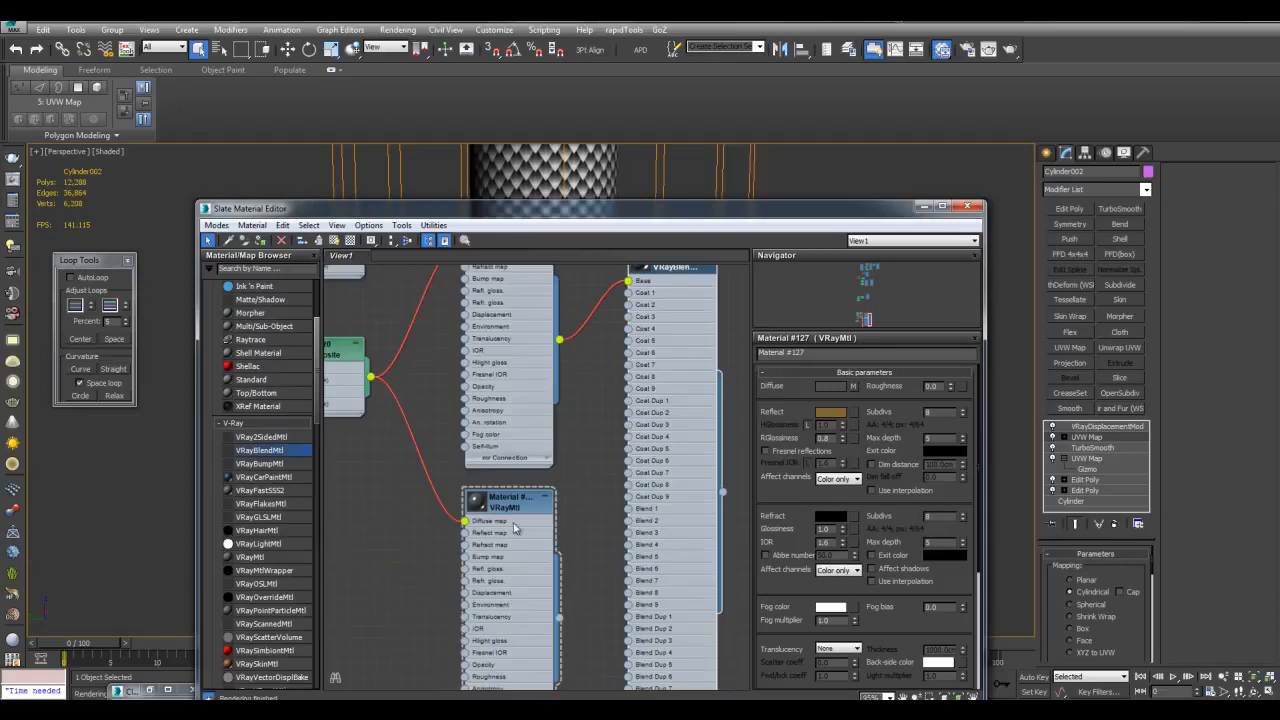
pyautogui.moveTo(583, 549); pyautogui.dragTo(629, 293)
pyautogui.moveTo(380, 447); pyautogui.dragTo(614, 486, button='middle')
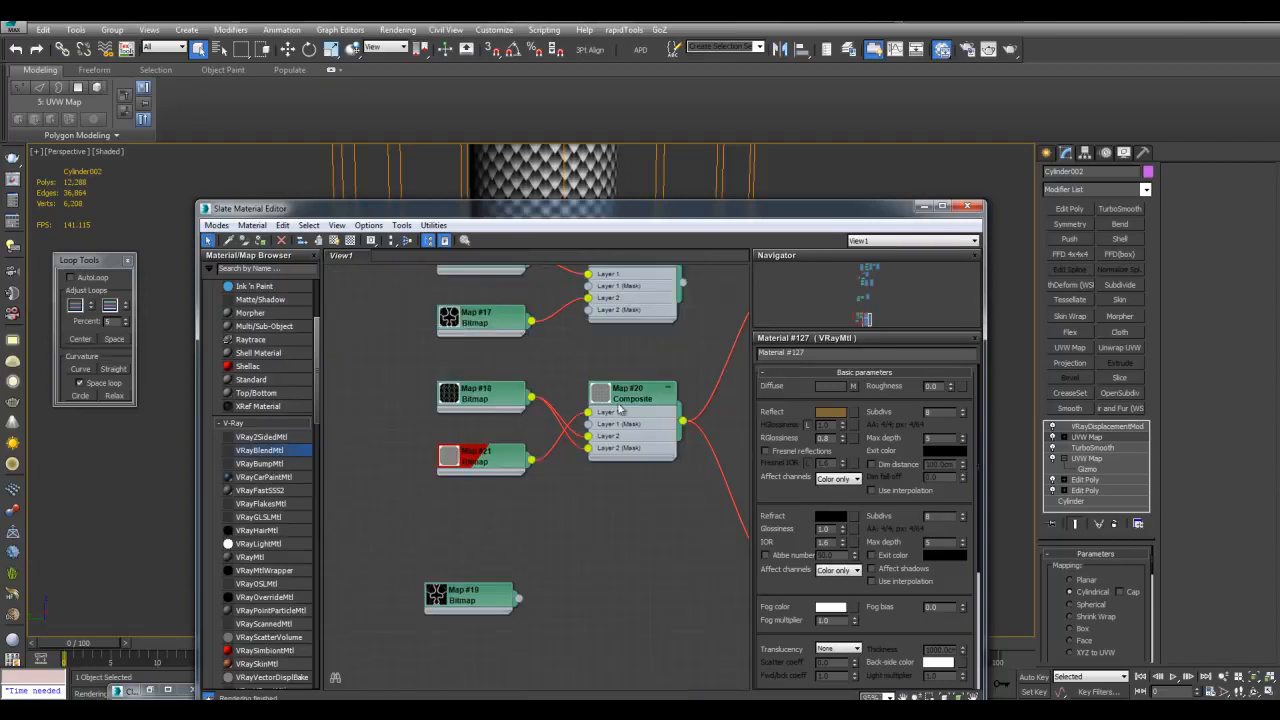
pyautogui.moveTo(618, 212); pyautogui.dragTo(642, 496)
pyautogui.scroll(5, 609, 273)
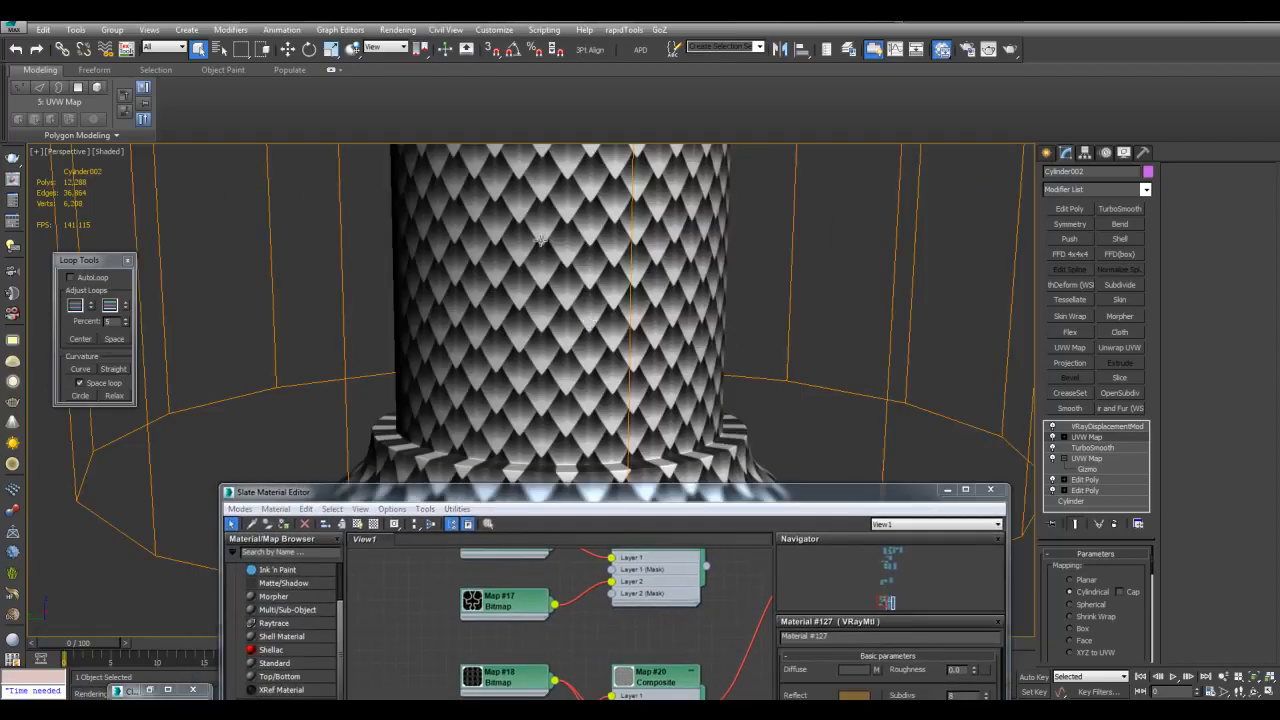
# Render the handle to check the flared base's raised veins, then close the frame and raise Slate
pyautogui.scroll(-5, 534, 290)
pyautogui.keyDown('alt'); pyautogui.moveTo(508, 320); pyautogui.dragTo(645, 362, button='middle'); pyautogui.keyUp('alt')
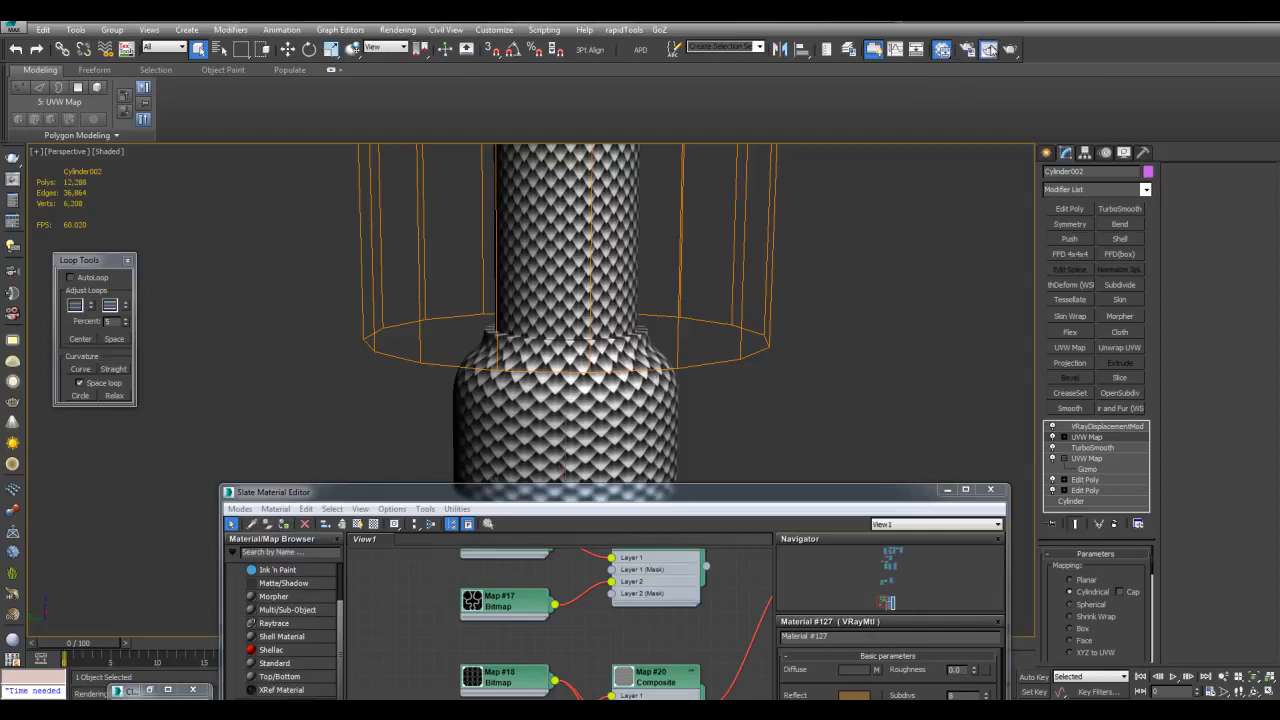
pyautogui.click(988, 49)
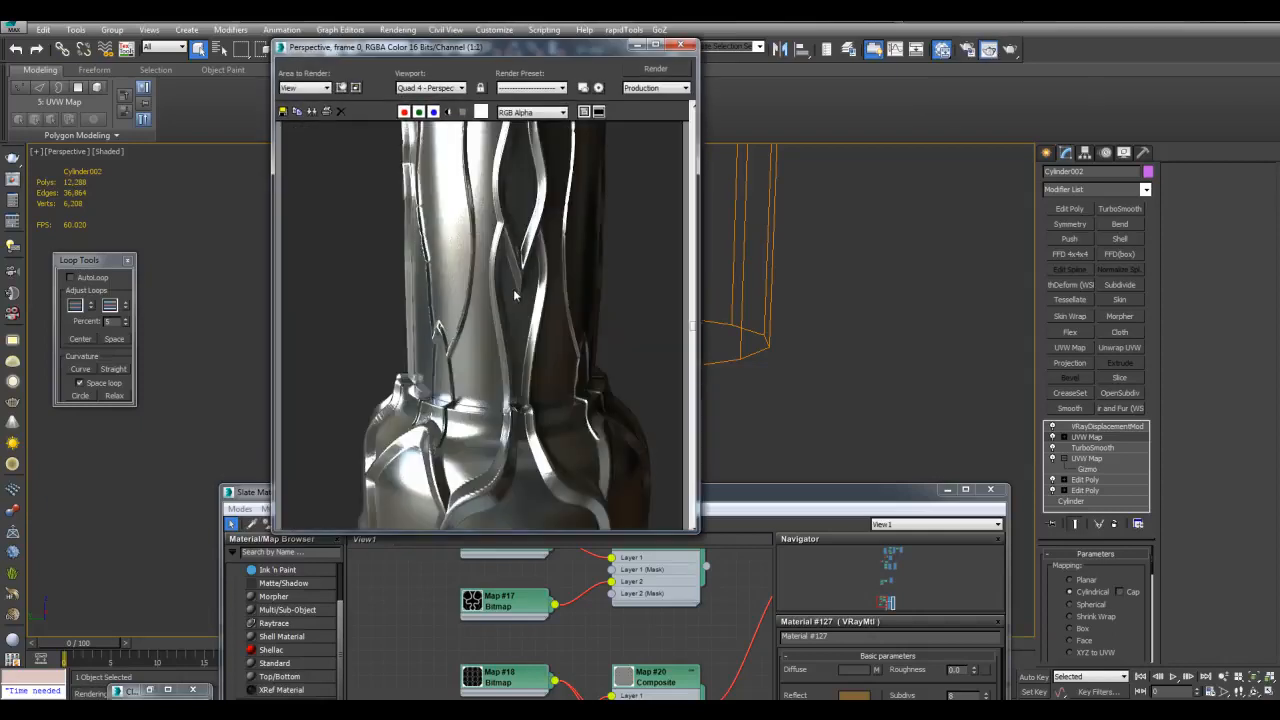
pyautogui.moveTo(514, 400); pyautogui.dragTo(550, 288, button='middle')
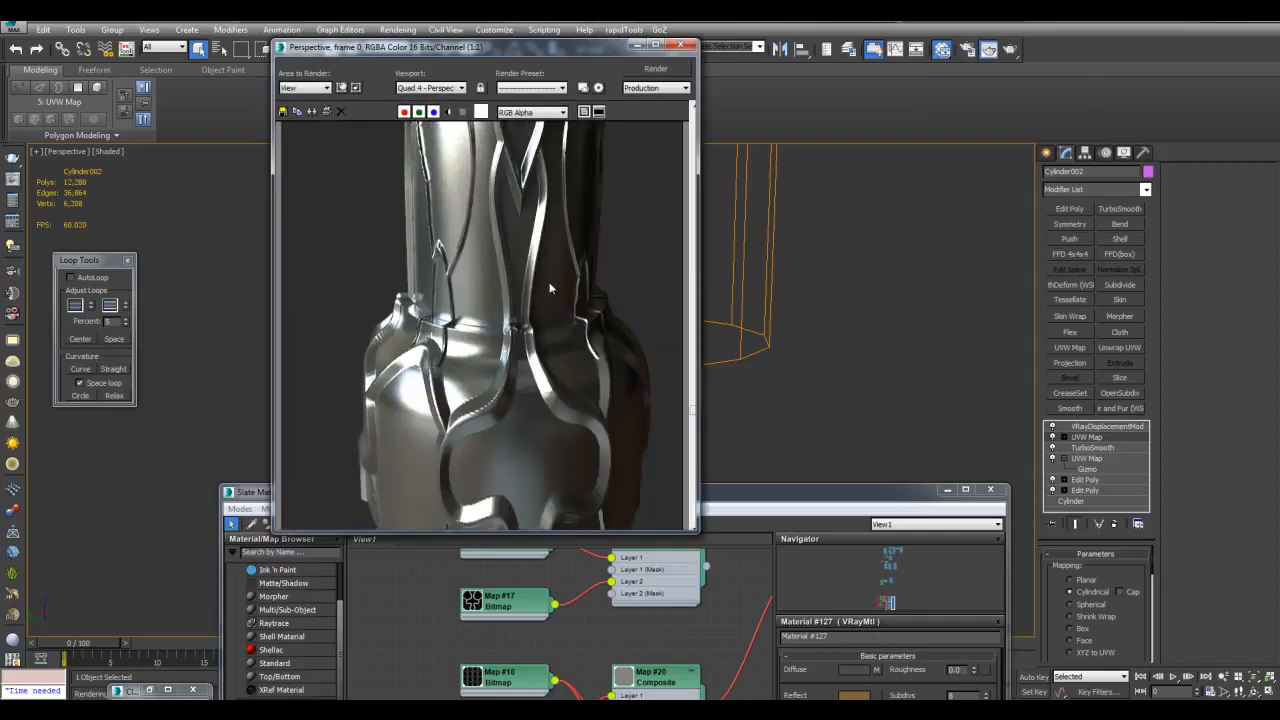
pyautogui.click(680, 45)
pyautogui.moveTo(827, 495); pyautogui.dragTo(838, 194)
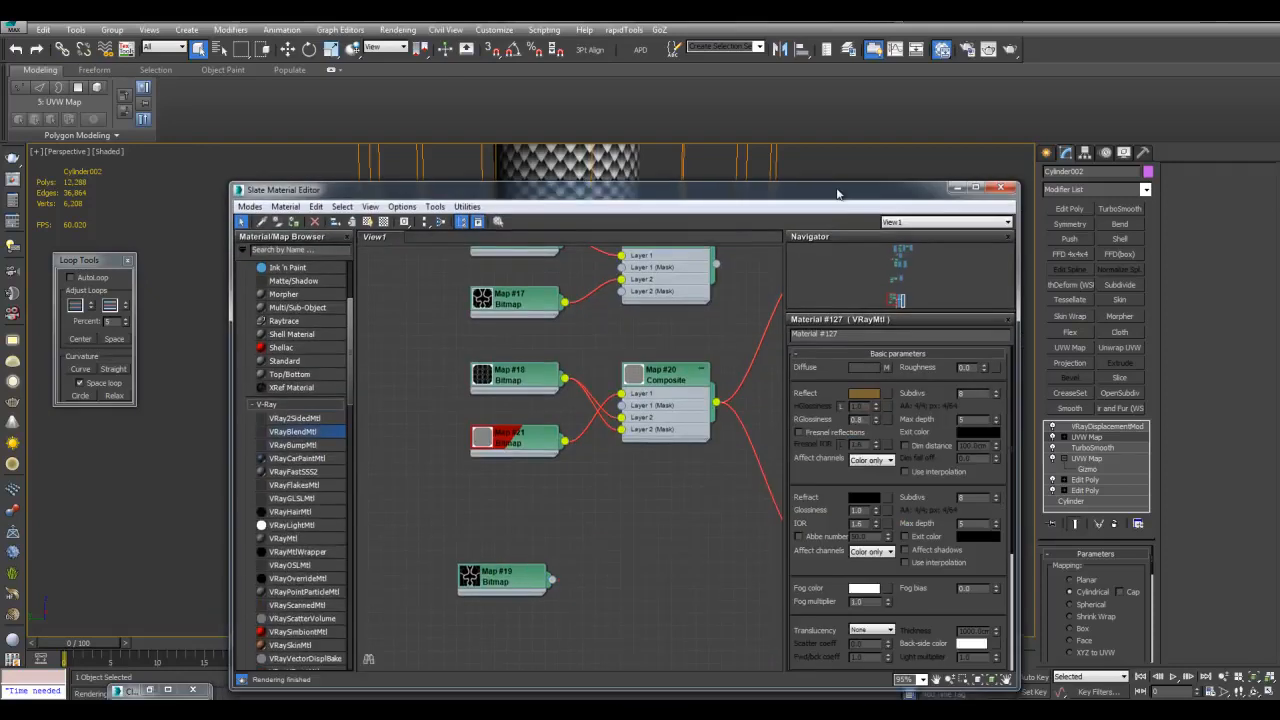
# Maximize the Slate editor and preview Map #18's vein displacement image
pyautogui.click(975, 187)
pyautogui.moveTo(440, 374); pyautogui.dragTo(602, 453, button='middle')
pyautogui.scroll(1, 602, 453)
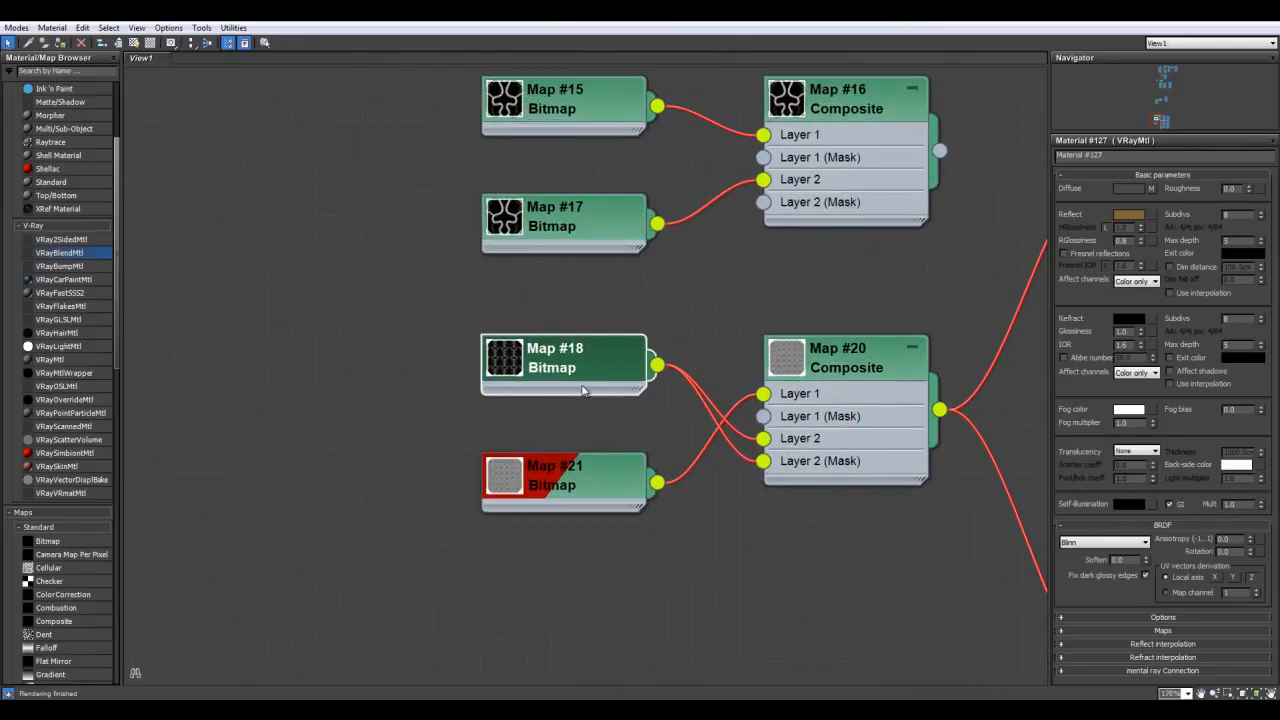
pyautogui.doubleClick(561, 367)
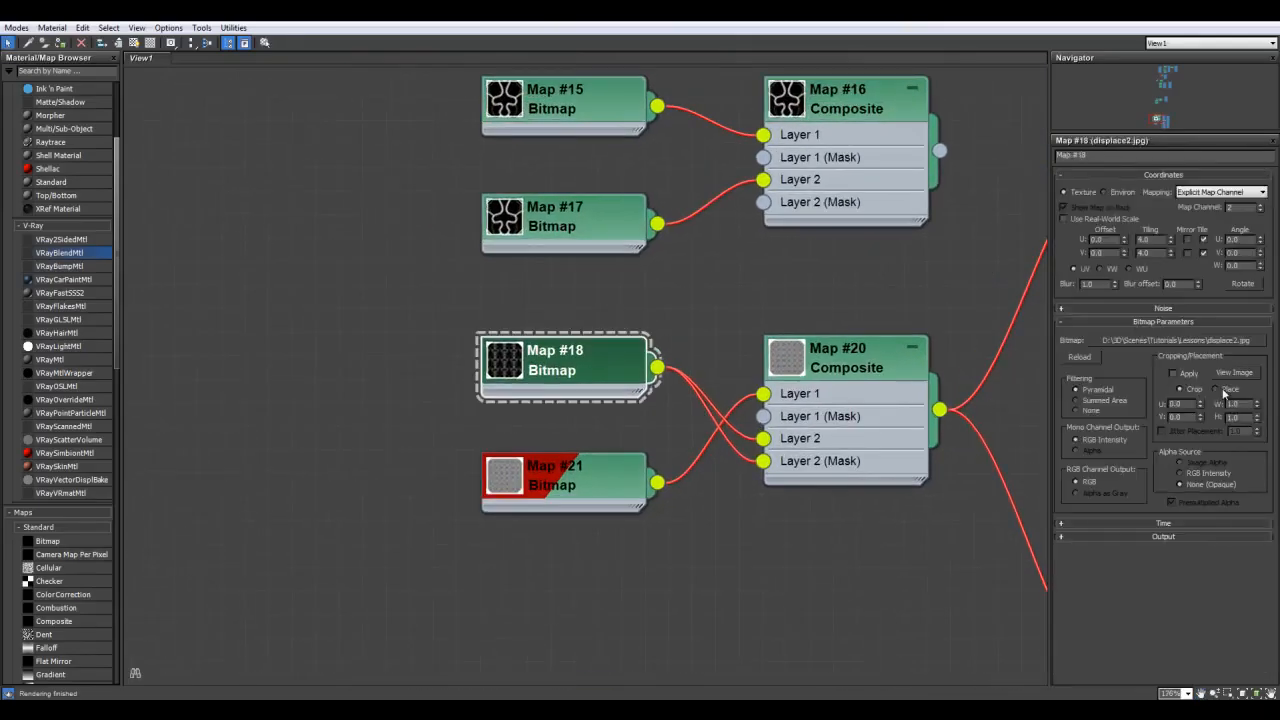
pyautogui.click(1228, 371)
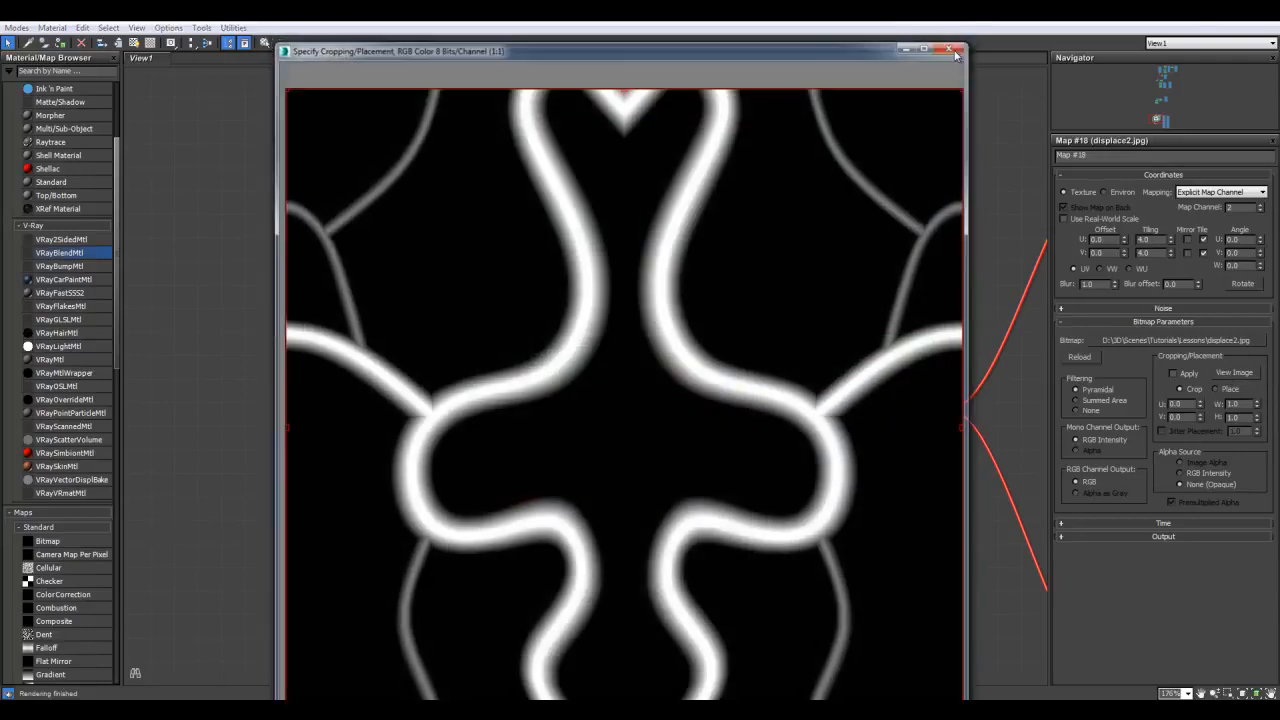
pyautogui.click(952, 46)
pyautogui.scroll(-1, 861, 376)
# Add a Color Correction map node and place it below Map #20
pyautogui.moveTo(861, 376); pyautogui.dragTo(424, 314, button='middle')
pyautogui.scroll(-1, 450, 311)
pyautogui.moveTo(523, 283); pyautogui.dragTo(580, 263, button='middle')
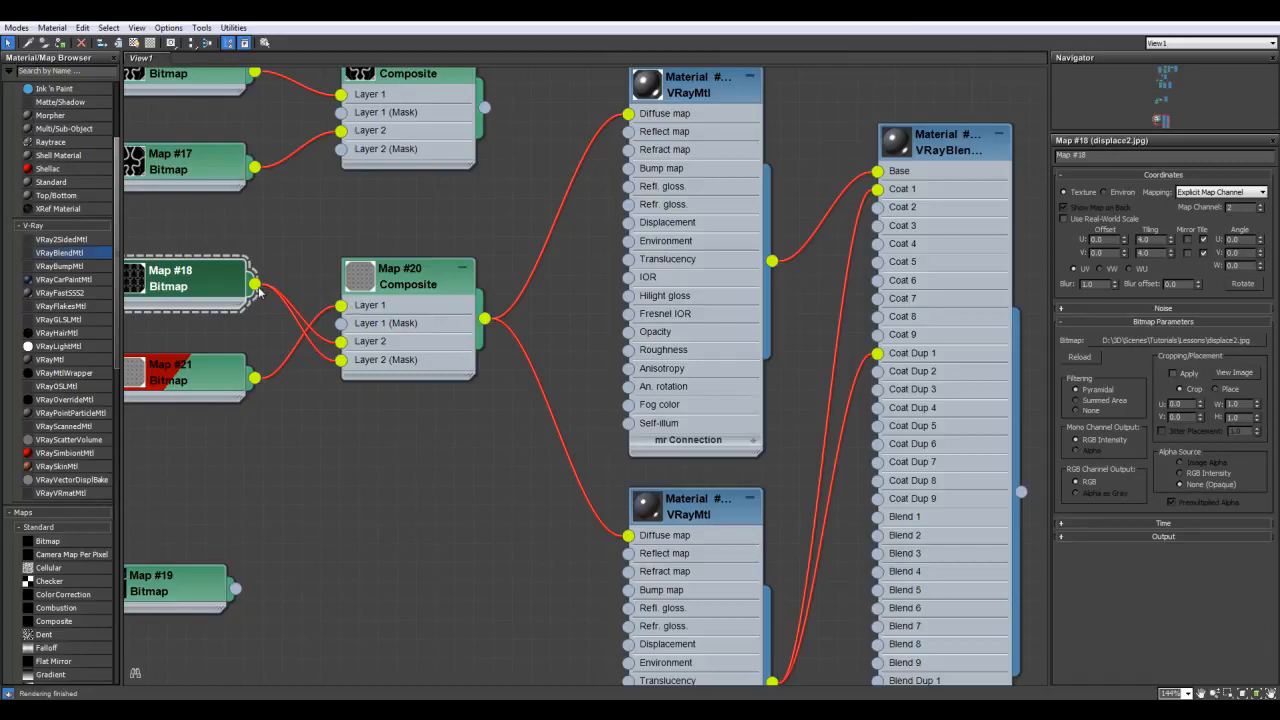
pyautogui.moveTo(277, 295); pyautogui.dragTo(323, 449)
pyautogui.click(253, 442)
pyautogui.moveTo(271, 471); pyautogui.dragTo(549, 561, button='middle')
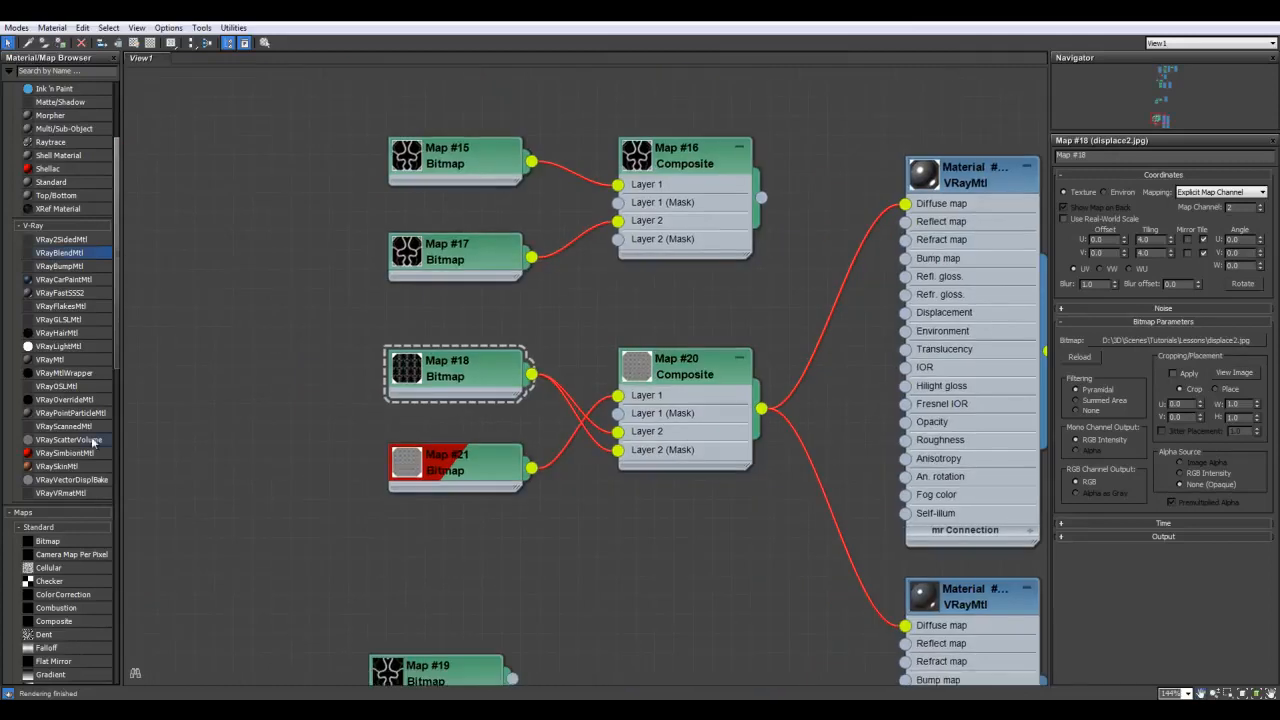
pyautogui.scroll(-3, 85, 452)
pyautogui.moveTo(85, 452); pyautogui.dragTo(698, 575)
pyautogui.moveTo(555, 450); pyautogui.dragTo(489, 346, button='middle')
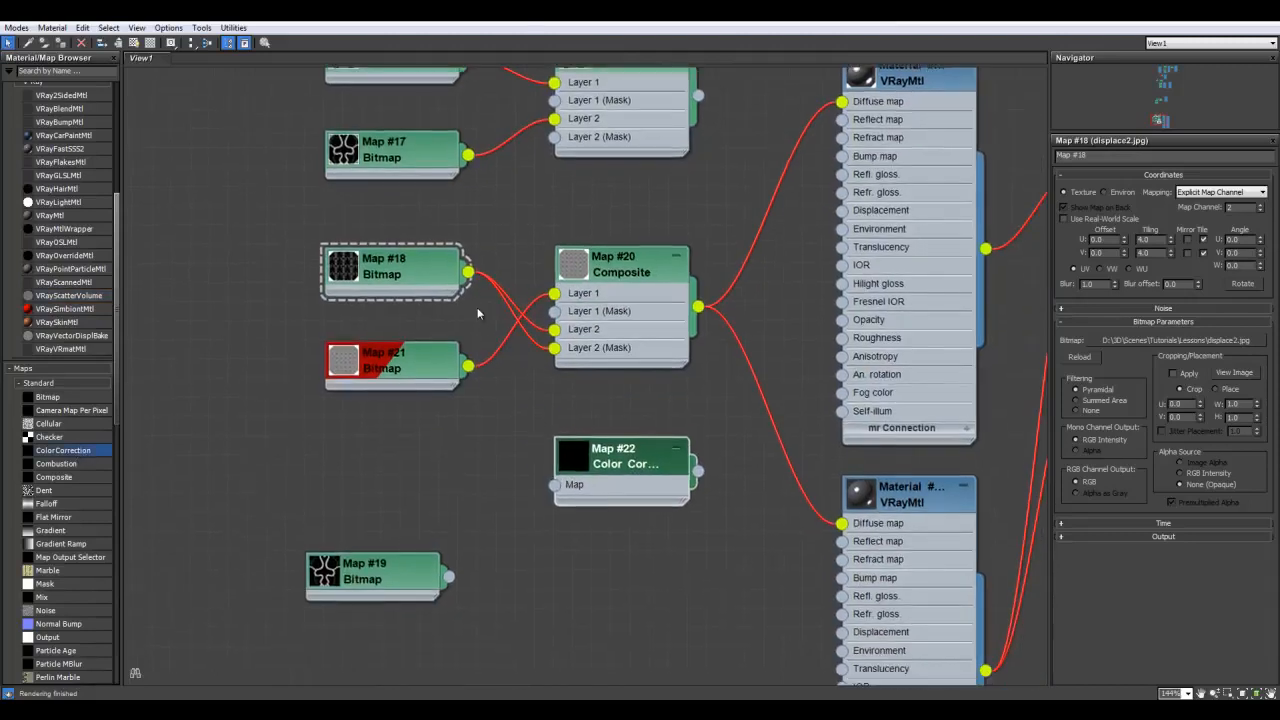
# Feed Map #18 into the Color Correction map and review the displace2.jpg image
pyautogui.moveTo(468, 272); pyautogui.dragTo(556, 485)
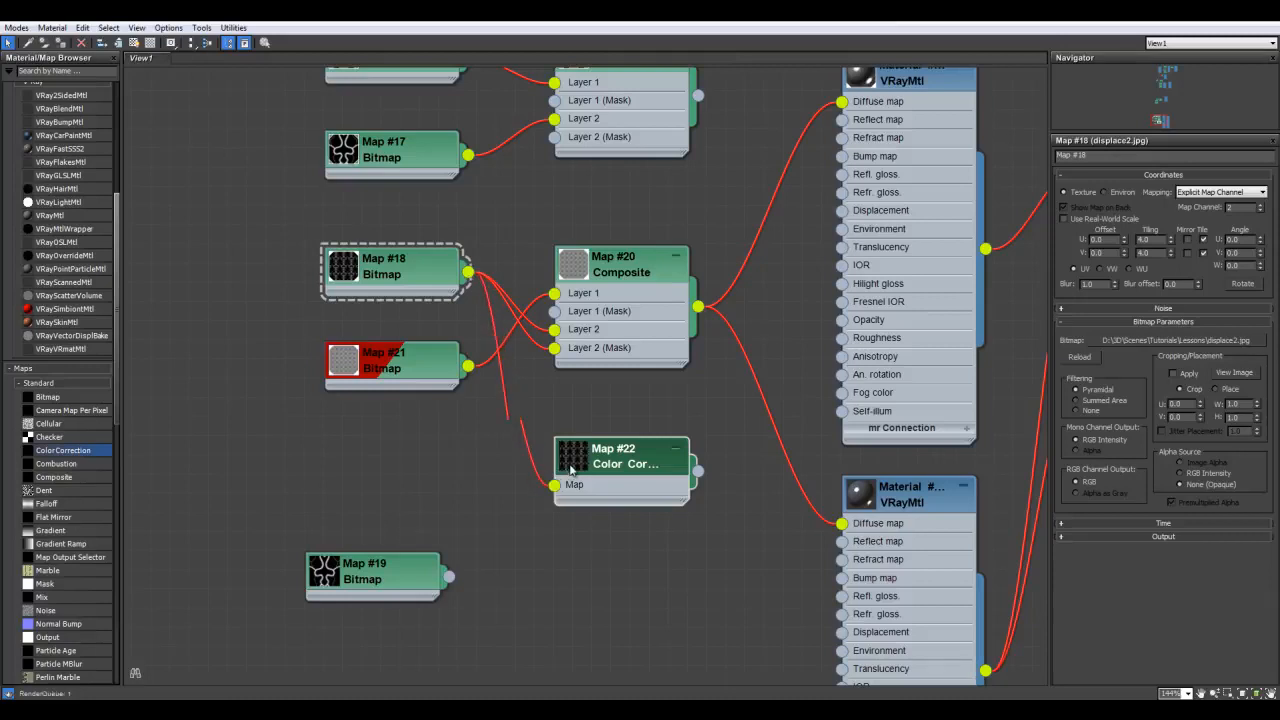
pyautogui.doubleClick(570, 467)
pyautogui.doubleClick(615, 460)
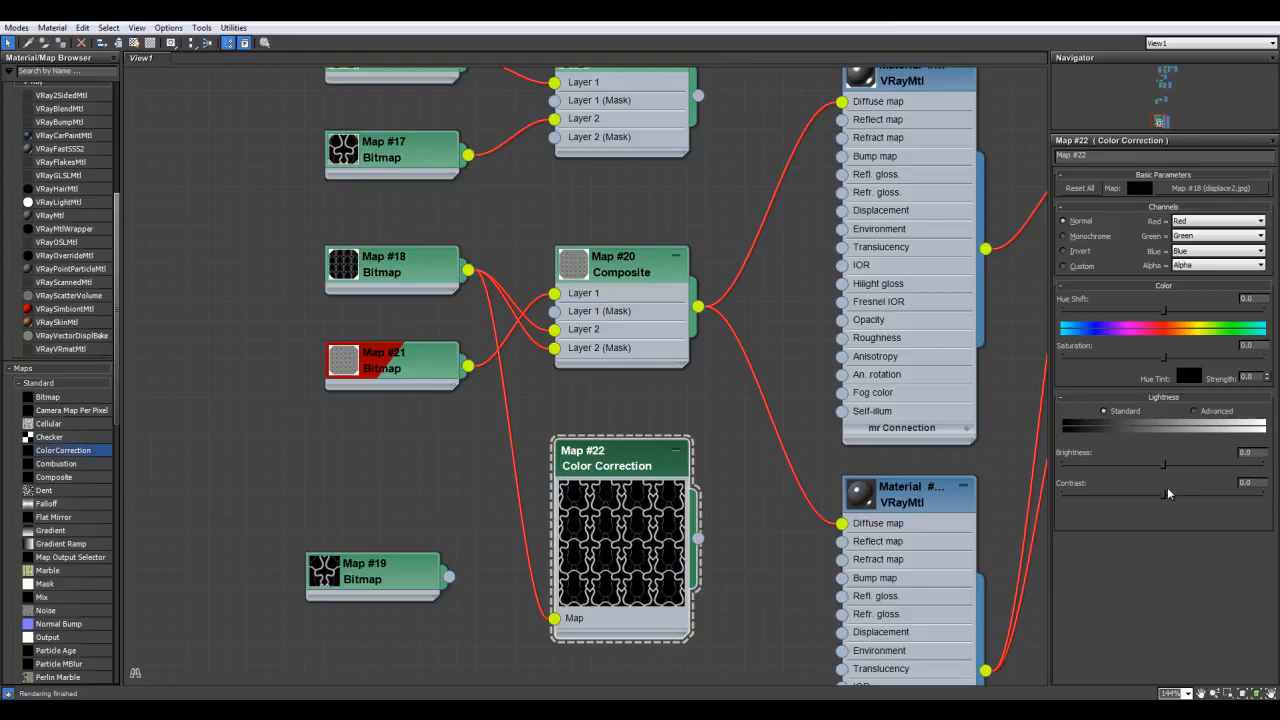
pyautogui.doubleClick(400, 266)
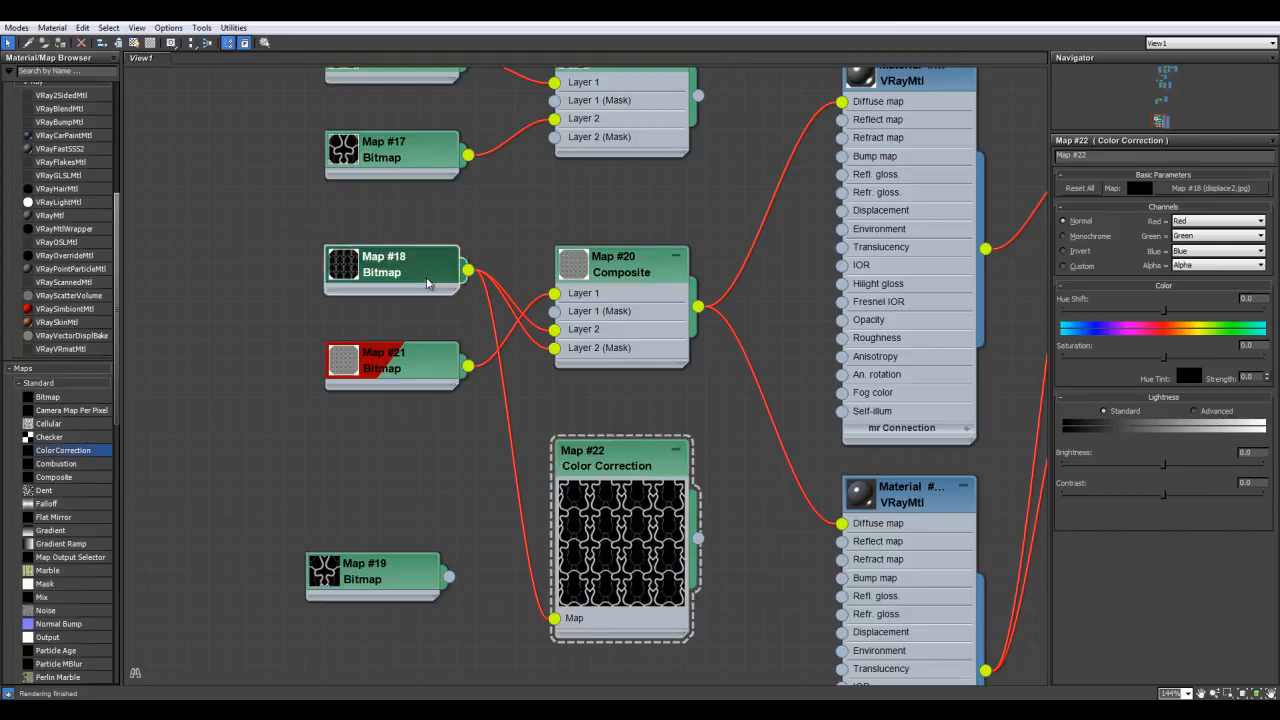
pyautogui.click(1246, 374)
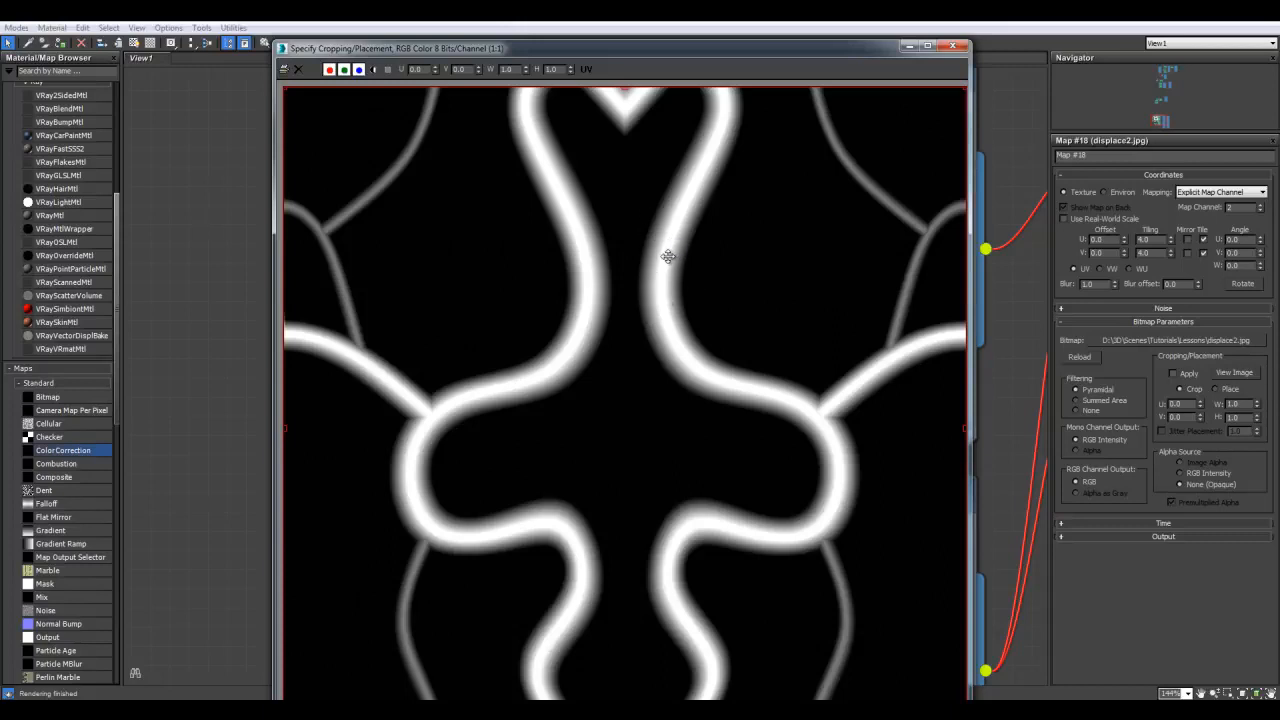
pyautogui.click(952, 45)
# Set Map #22's contrast to 79.402, raise its brightness, and connect it to Blend 1
pyautogui.moveTo(738, 357); pyautogui.dragTo(734, 285, button='middle')
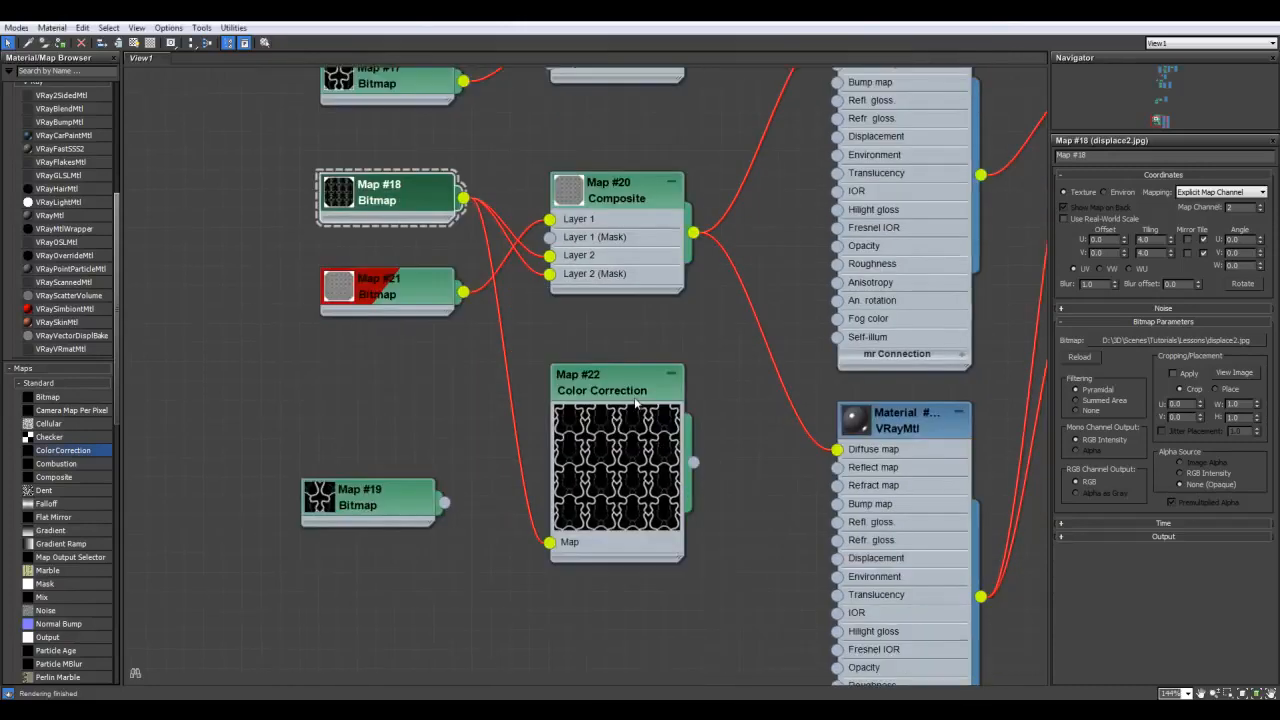
pyautogui.doubleClick(615, 385)
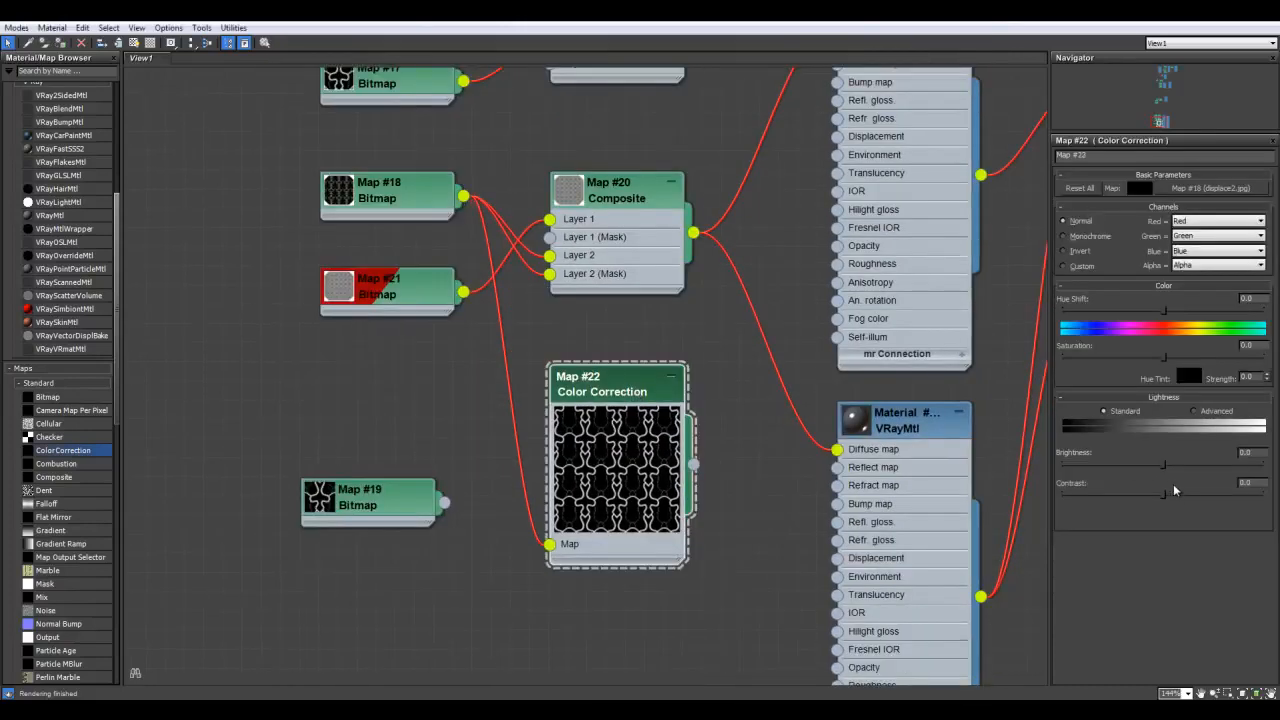
pyautogui.moveTo(1180, 492); pyautogui.dragTo(1205, 495)
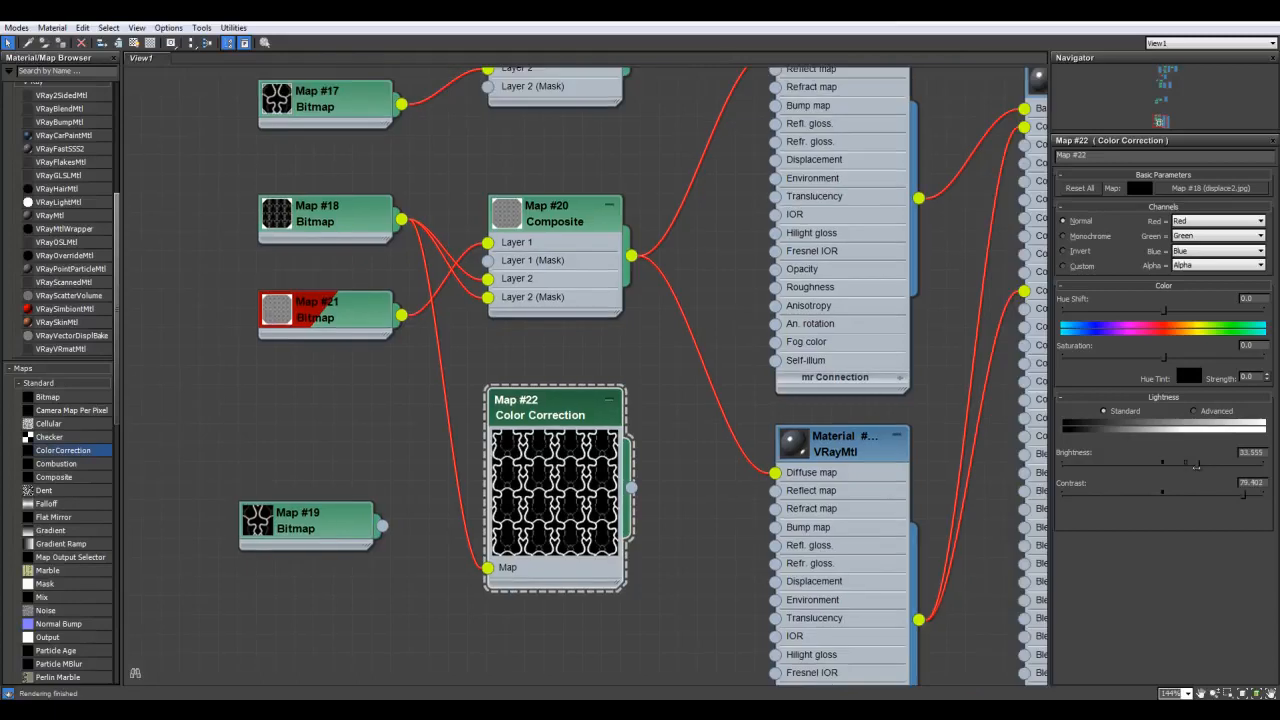
pyautogui.moveTo(660, 384); pyautogui.dragTo(545, 405, button='middle')
pyautogui.scroll(-1, 545, 405)
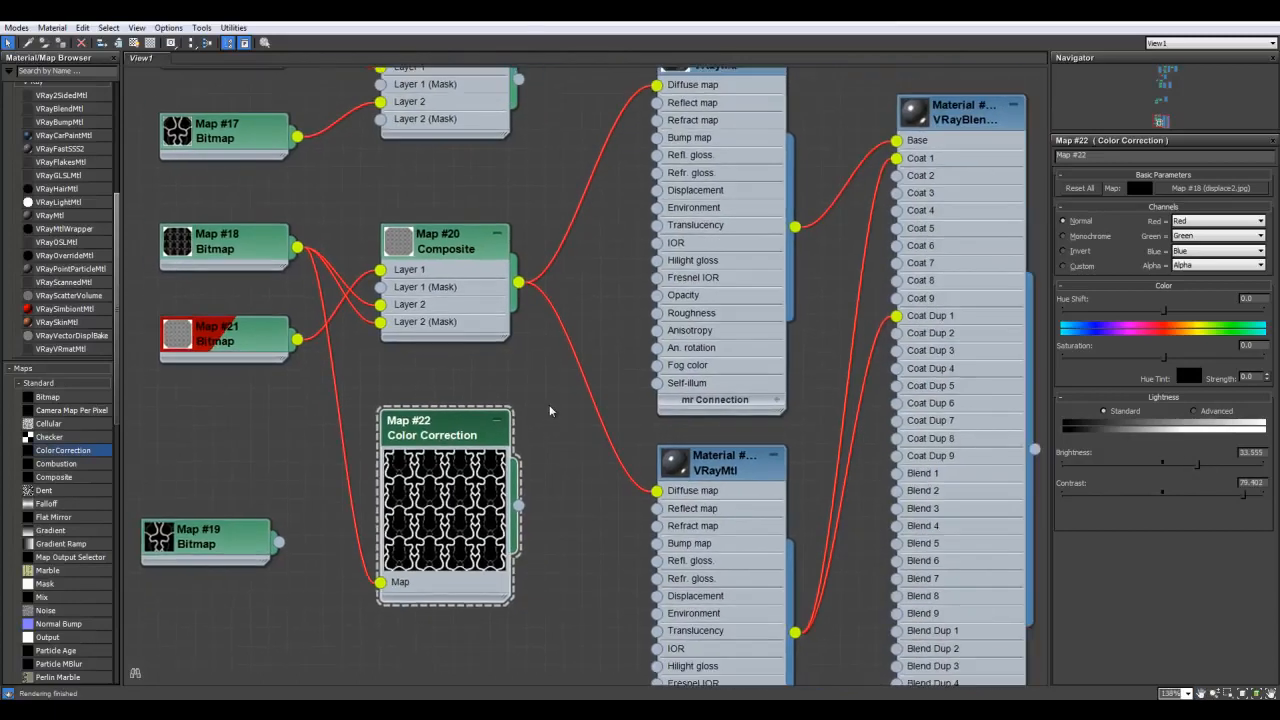
pyautogui.moveTo(519, 506); pyautogui.dragTo(896, 473)
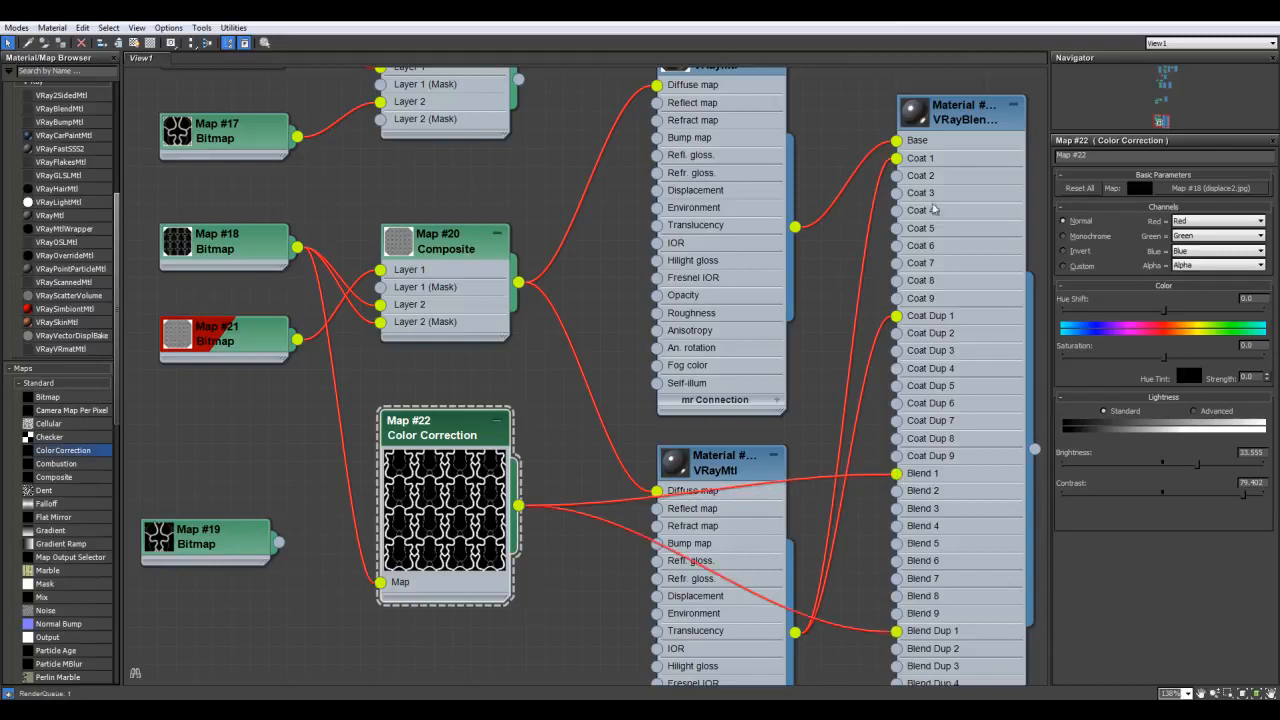
# Unwire the composite maps from both VRayMtl Diffuse sockets, then restore down the Slate editor
pyautogui.click(960, 125)
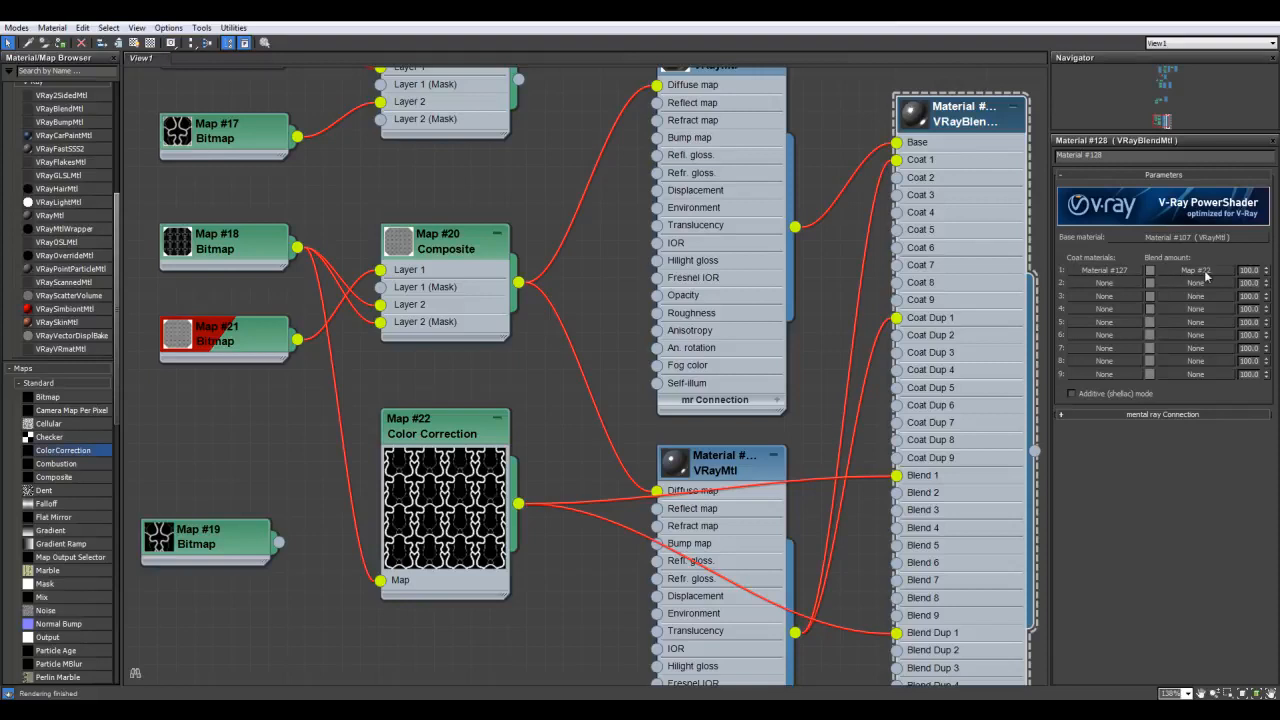
pyautogui.moveTo(839, 253); pyautogui.dragTo(769, 287, button='middle')
pyautogui.moveTo(623, 497); pyautogui.dragTo(556, 466)
pyautogui.moveTo(546, 400); pyautogui.dragTo(545, 493, button='middle')
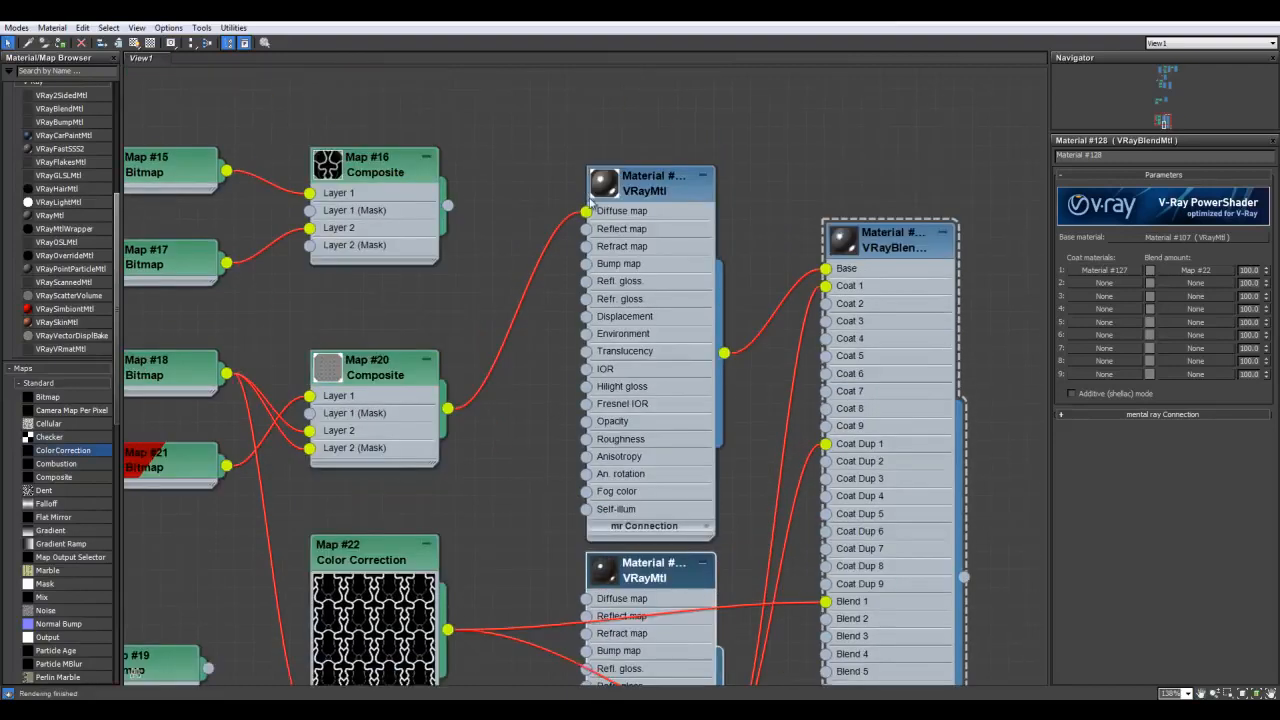
pyautogui.moveTo(588, 213); pyautogui.dragTo(555, 245)
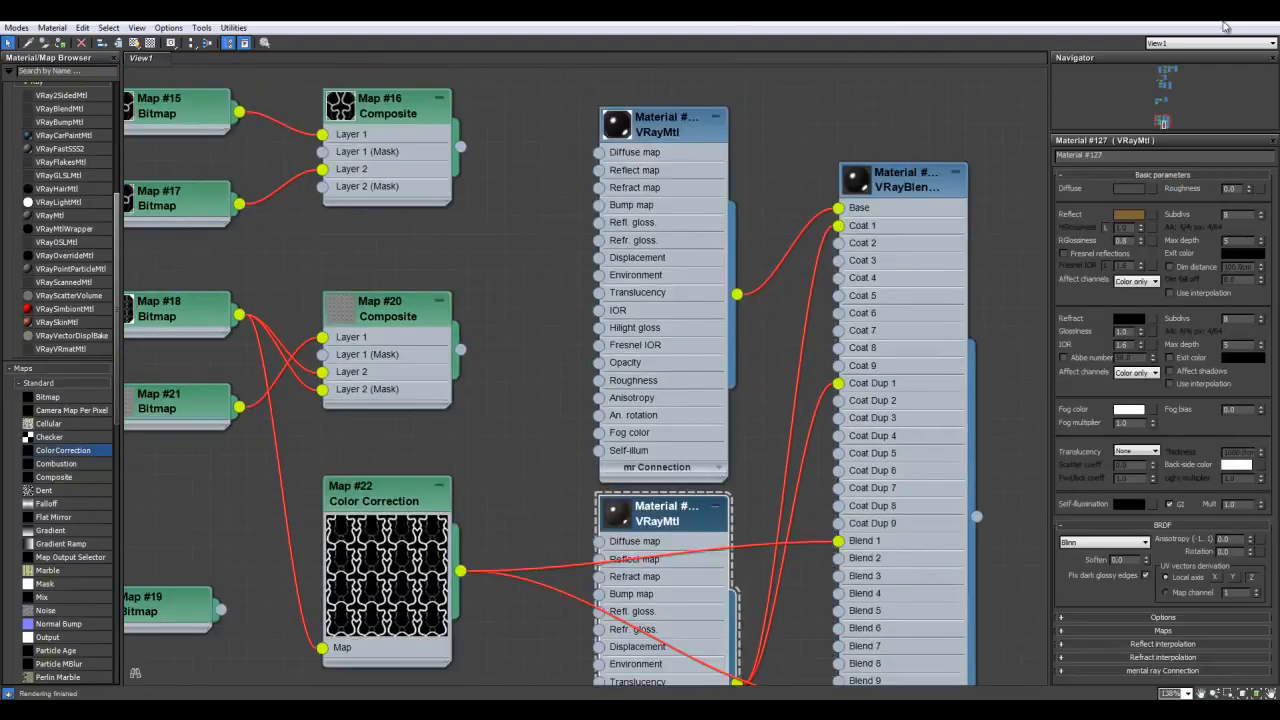
pyautogui.click(1237, 20)
pyautogui.moveTo(820, 197); pyautogui.dragTo(777, 269)
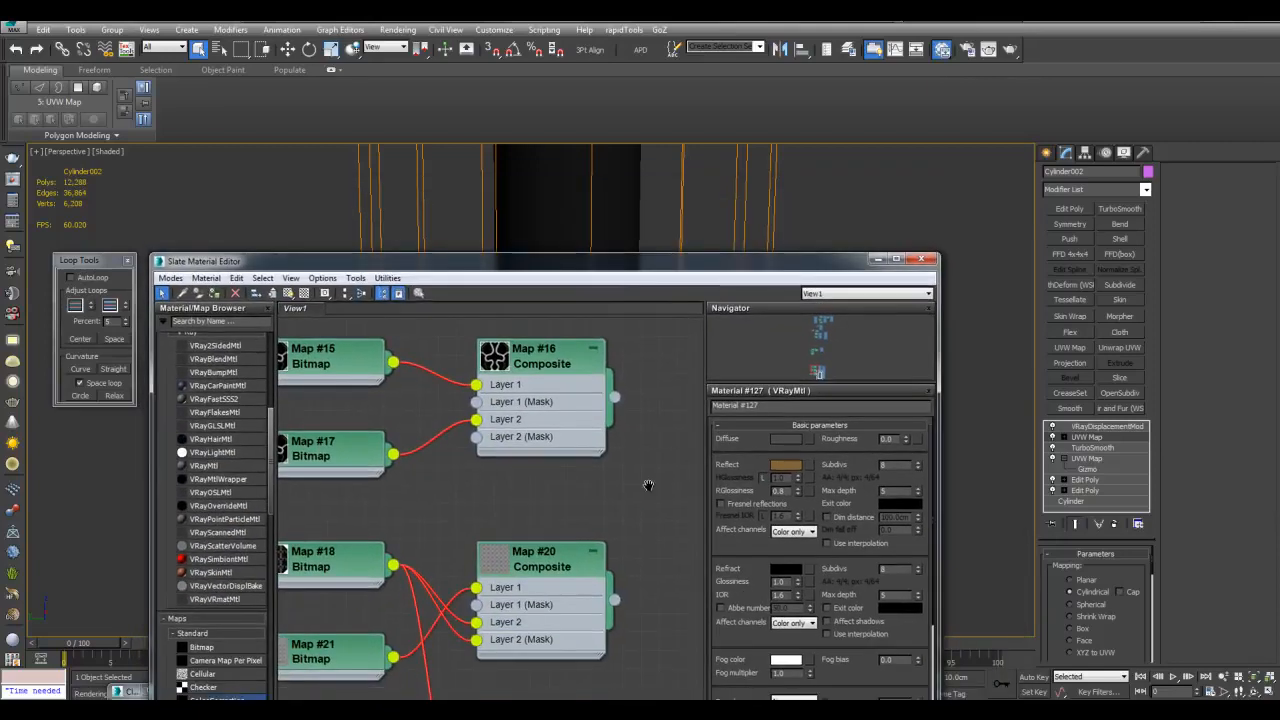
# Select the VRayBlend material node and the Cylinder002 object
pyautogui.scroll(-1, 680, 461)
pyautogui.moveTo(680, 460); pyautogui.dragTo(560, 410, button='middle')
pyautogui.scroll(-1, 560, 410)
pyautogui.moveTo(575, 508); pyautogui.dragTo(455, 510, button='middle')
pyautogui.click(668, 394)
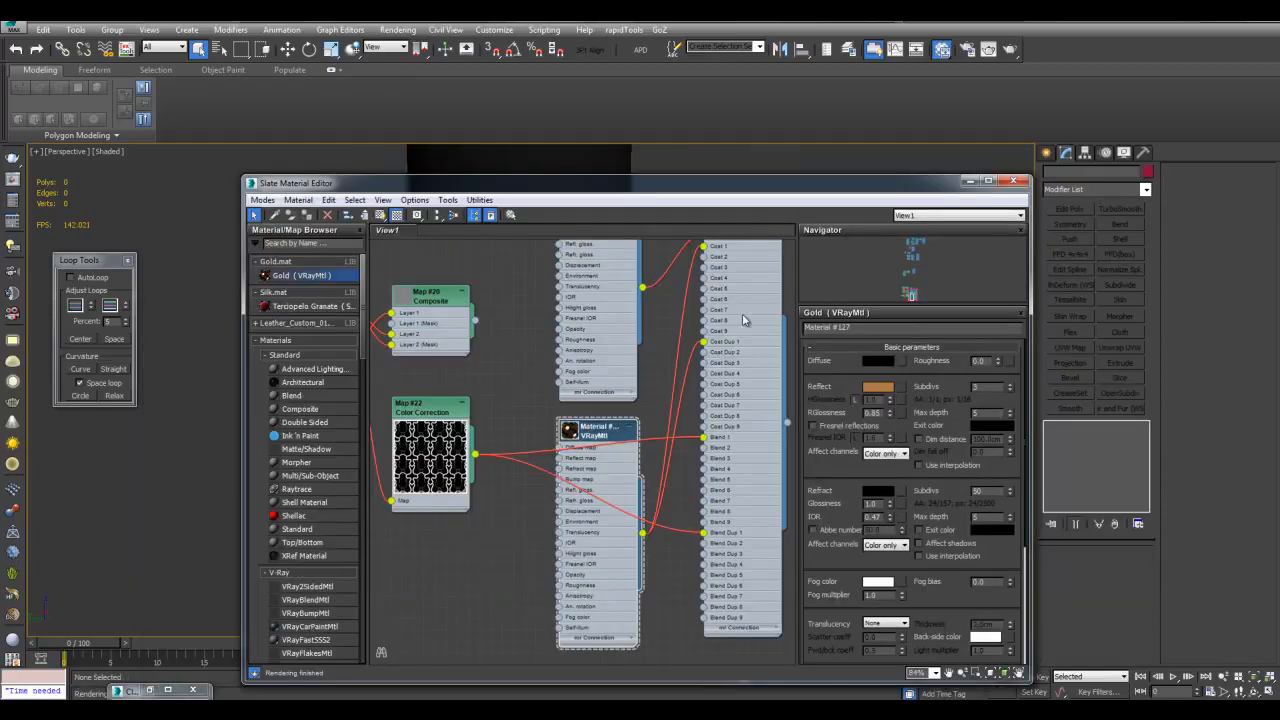
pyautogui.moveTo(793, 190); pyautogui.dragTo(582, 438)
pyautogui.click(514, 317)
# Instance Map #20 into Cylinder002's VRayDisplacementMod Texmap slot
pyautogui.moveTo(850, 371); pyautogui.dragTo(965, 397, button='middle')
pyautogui.moveTo(672, 433); pyautogui.dragTo(810, 244)
pyautogui.moveTo(437, 397); pyautogui.dragTo(537, 407, button='middle')
pyautogui.moveTo(488, 348); pyautogui.dragTo(517, 397, button='middle')
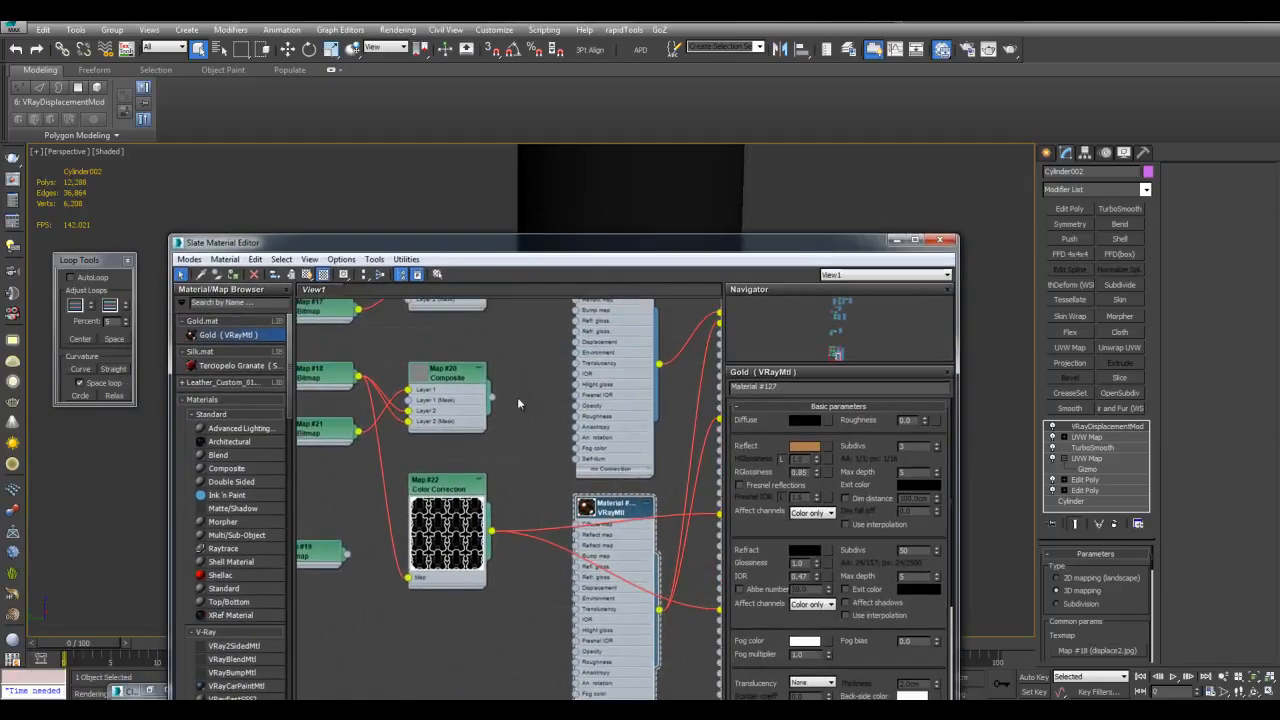
pyautogui.moveTo(491, 398); pyautogui.dragTo(1076, 640)
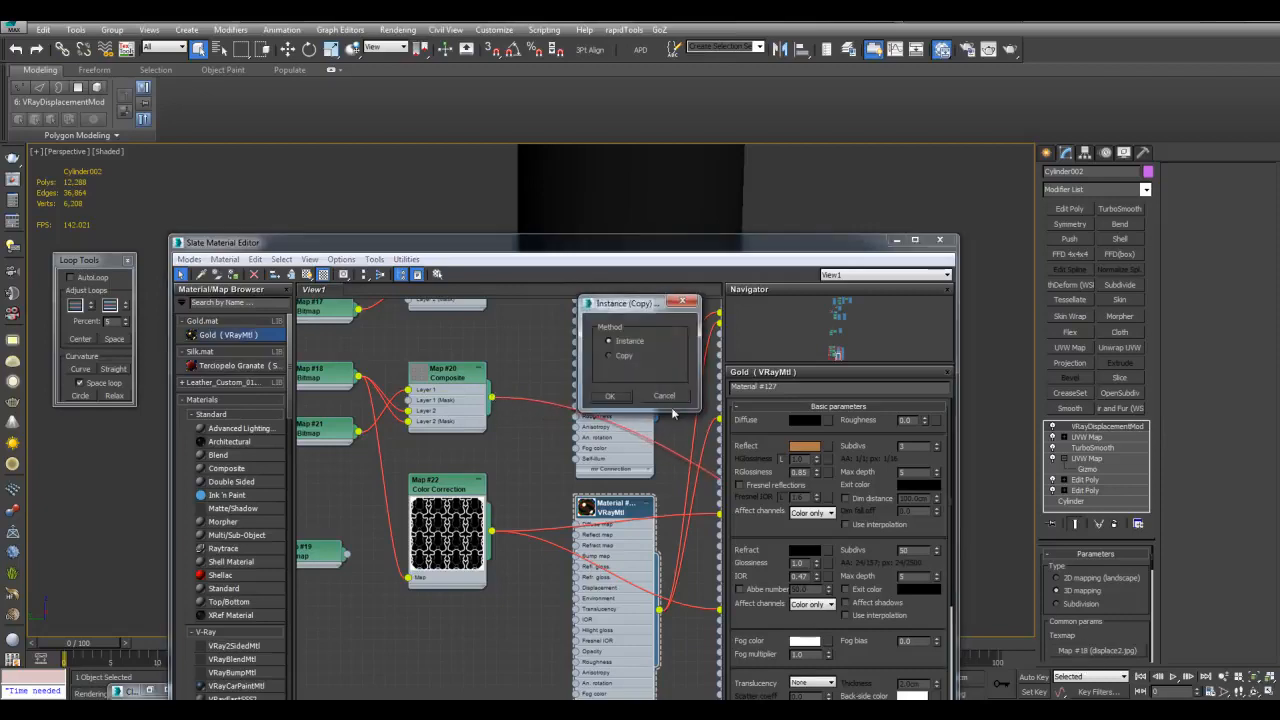
pyautogui.click(612, 400)
# Lighten Material #107's Reflect colour
pyautogui.moveTo(675, 333); pyautogui.dragTo(645, 448, button='middle')
pyautogui.doubleClick(608, 380)
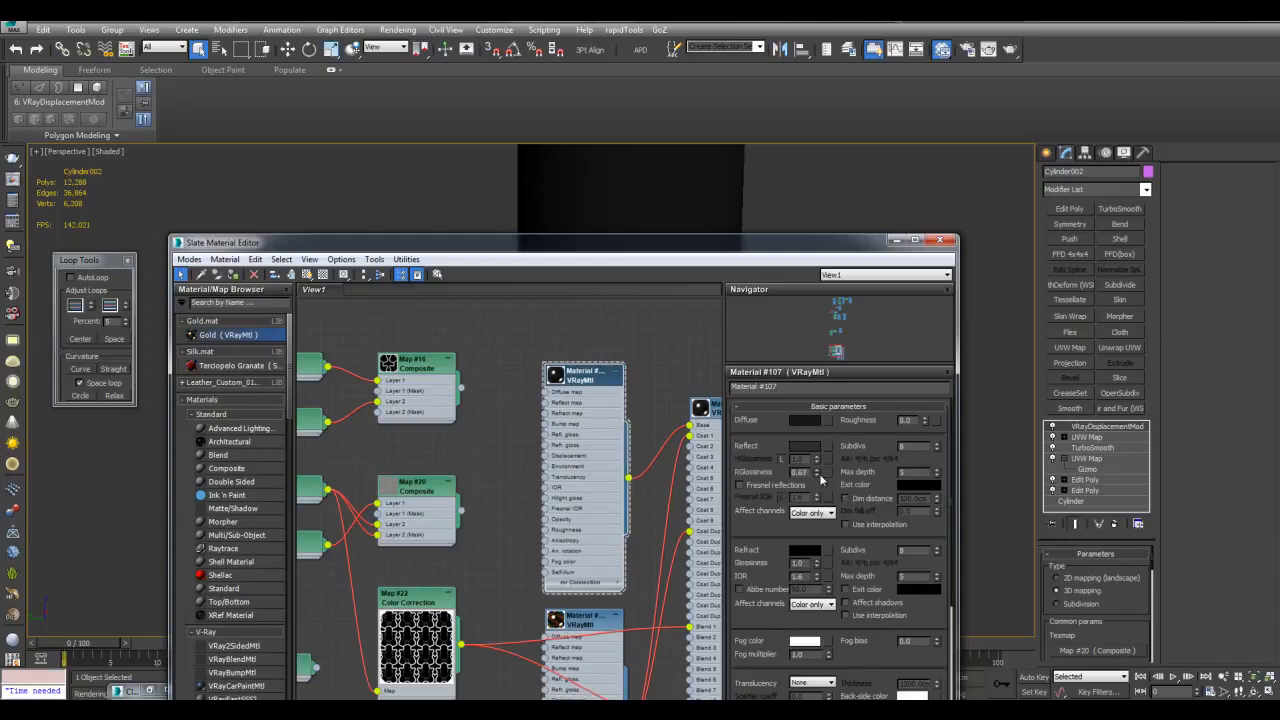
pyautogui.click(805, 446)
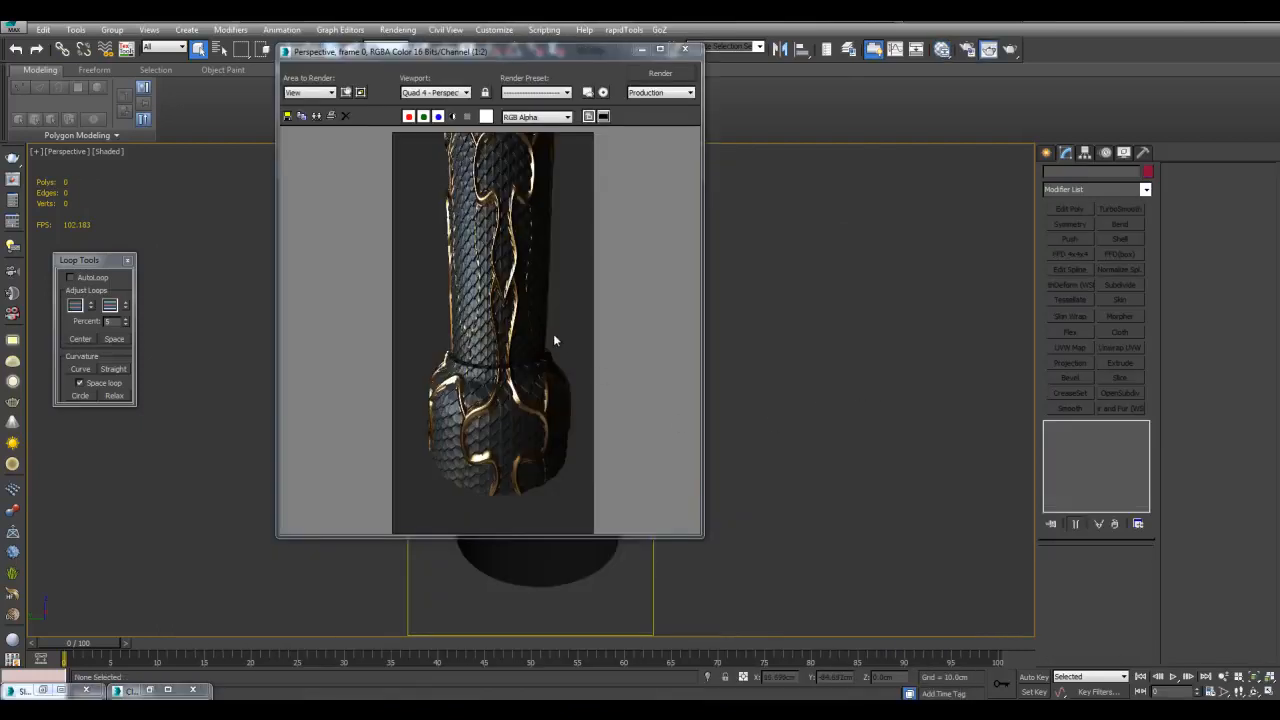
# Zoom and pan the frame buffer to inspect the scaled shaft and gold veins
pyautogui.scroll(3, 549, 339)
pyautogui.moveTo(537, 232); pyautogui.dragTo(584, 250, button='middle')
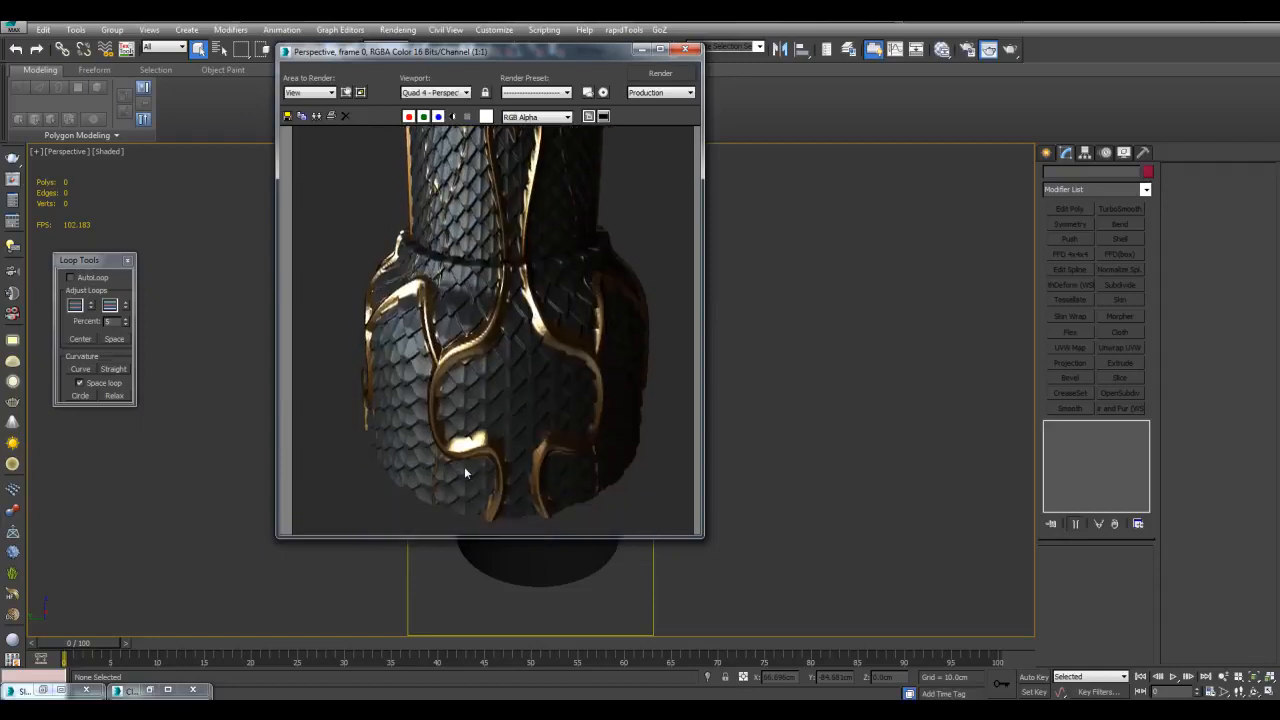
pyautogui.moveTo(524, 366); pyautogui.dragTo(548, 346, button='middle')
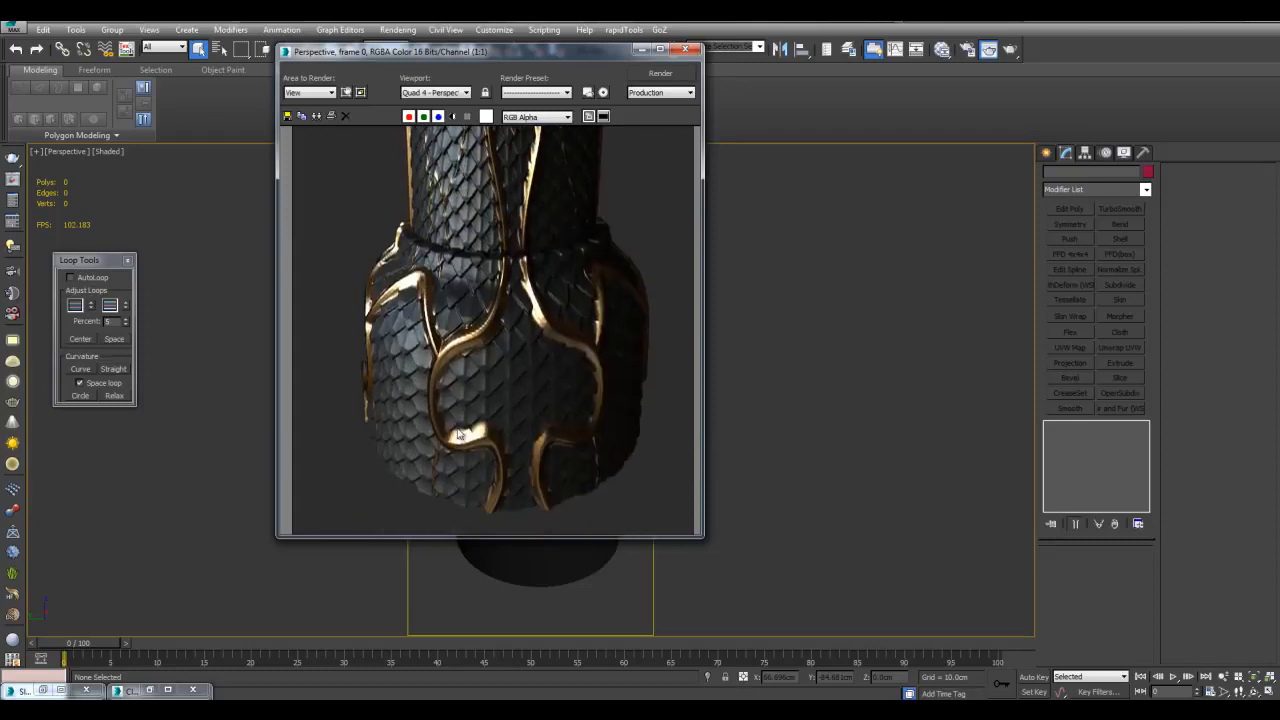
pyautogui.moveTo(507, 200); pyautogui.dragTo(540, 380, button='middle')
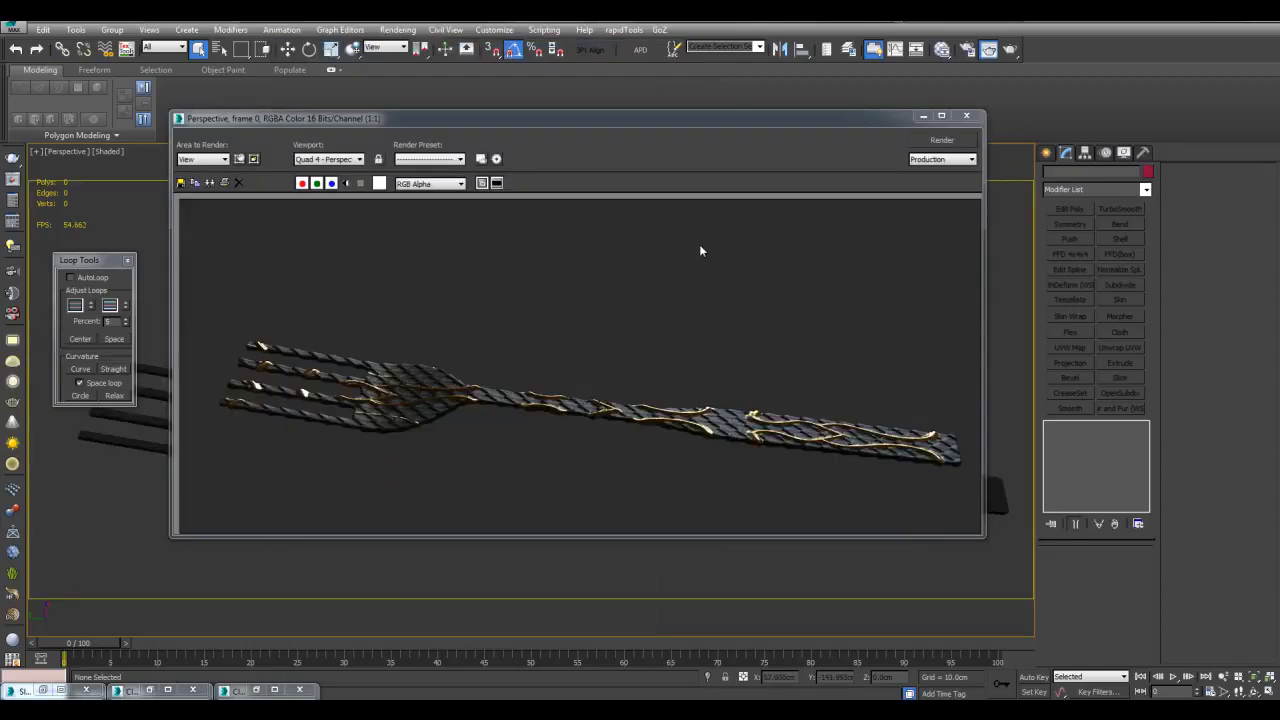
pyautogui.scroll(1, 480, 349)
pyautogui.moveTo(411, 353); pyautogui.dragTo(732, 288, button='middle')
pyautogui.moveTo(540, 322); pyautogui.dragTo(457, 370, button='middle')
pyautogui.moveTo(851, 391); pyautogui.dragTo(700, 331, button='middle')
pyautogui.scroll(-1, 597, 345)
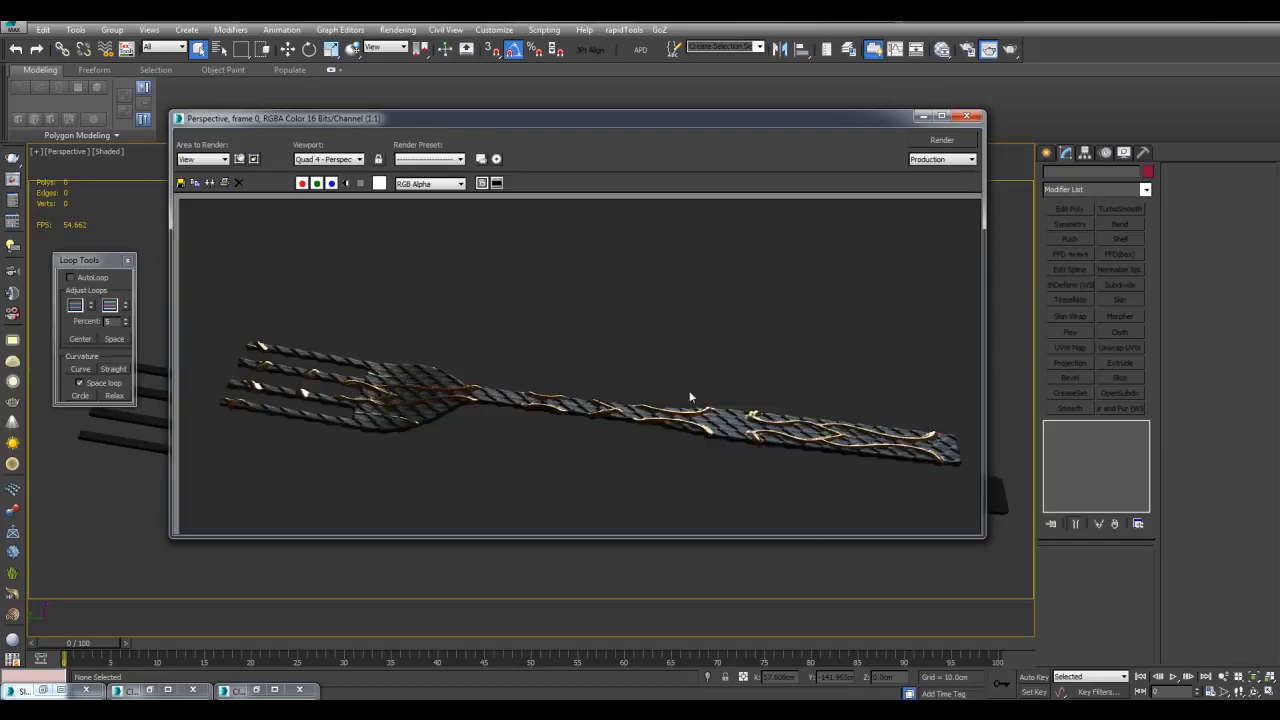
pyautogui.scroll(1, 830, 399)
pyautogui.moveTo(830, 397); pyautogui.dragTo(605, 346, button='middle')
pyautogui.moveTo(375, 309); pyautogui.dragTo(690, 331, button='middle')
pyautogui.moveTo(505, 316); pyautogui.dragTo(674, 357, button='middle')
pyautogui.scroll(-1, 673, 358)
pyautogui.scroll(1, 766, 380)
pyautogui.moveTo(777, 397); pyautogui.dragTo(600, 337, button='middle')
pyautogui.scroll(-1, 600, 337)
pyautogui.scroll(1, 755, 418)
pyautogui.moveTo(486, 380); pyautogui.dragTo(780, 386, button='middle')
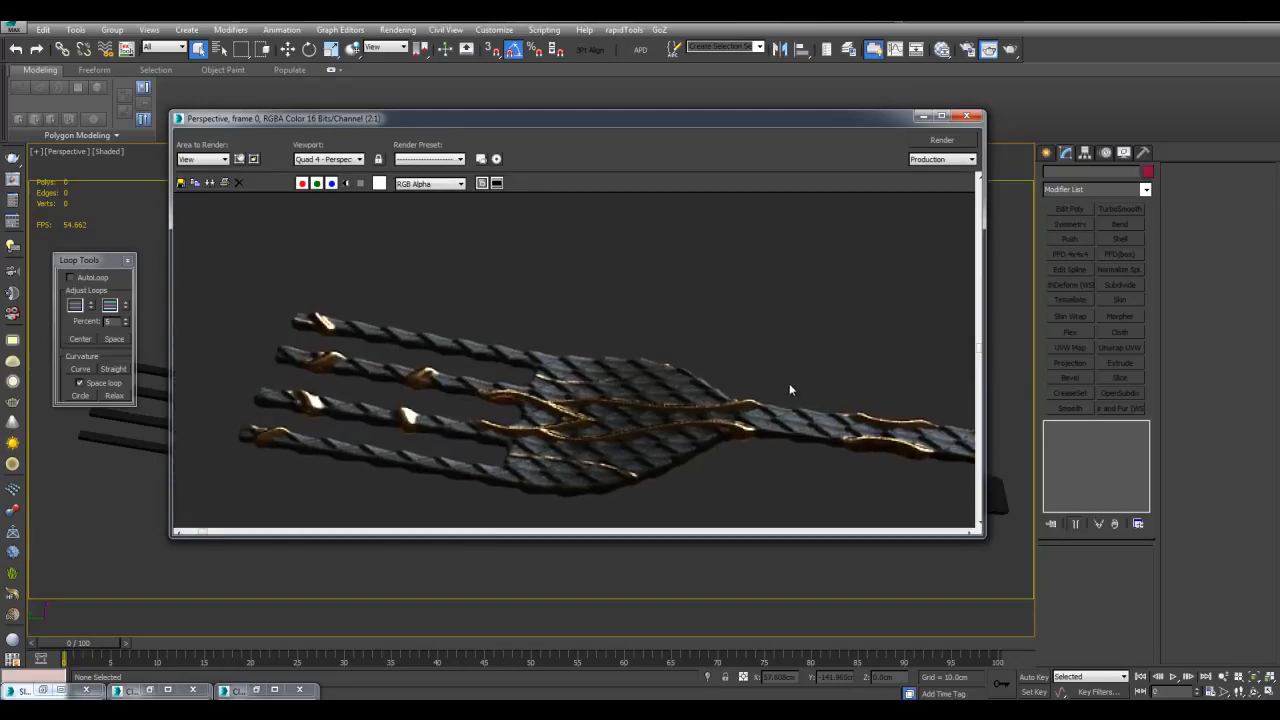
pyautogui.moveTo(875, 368); pyautogui.dragTo(725, 367, button='middle')
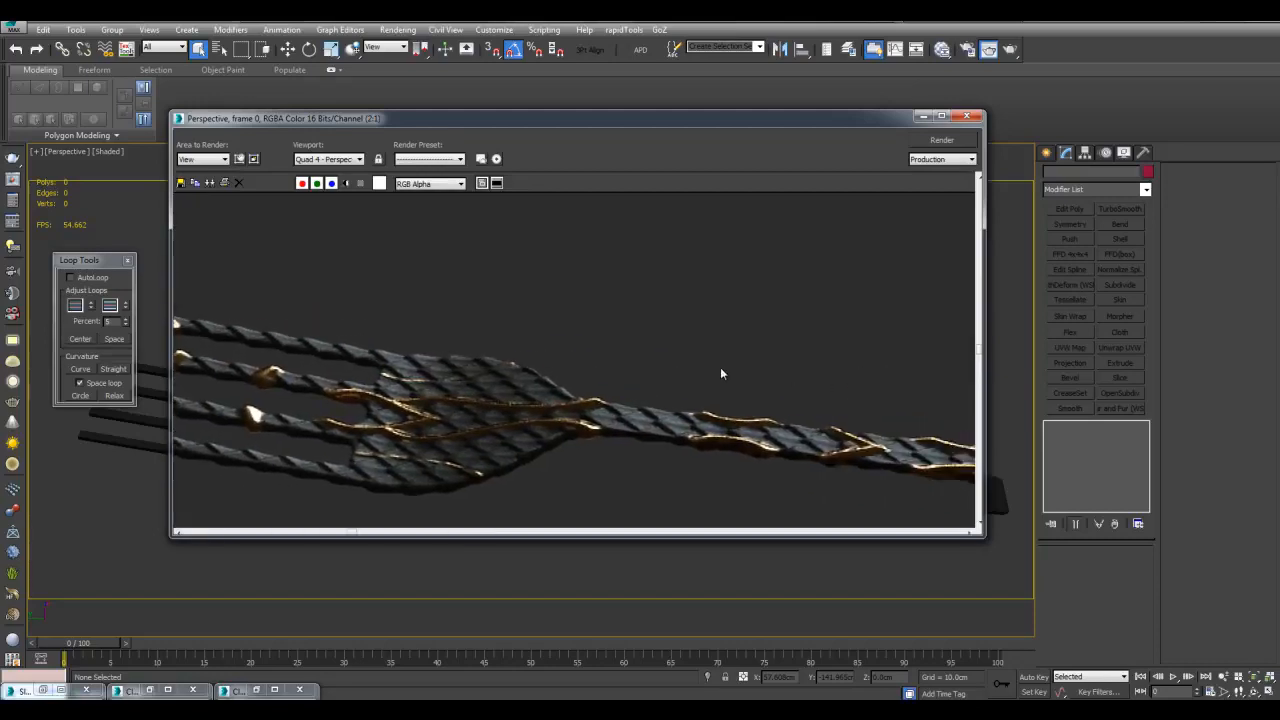
pyautogui.scroll(-1, 725, 367)
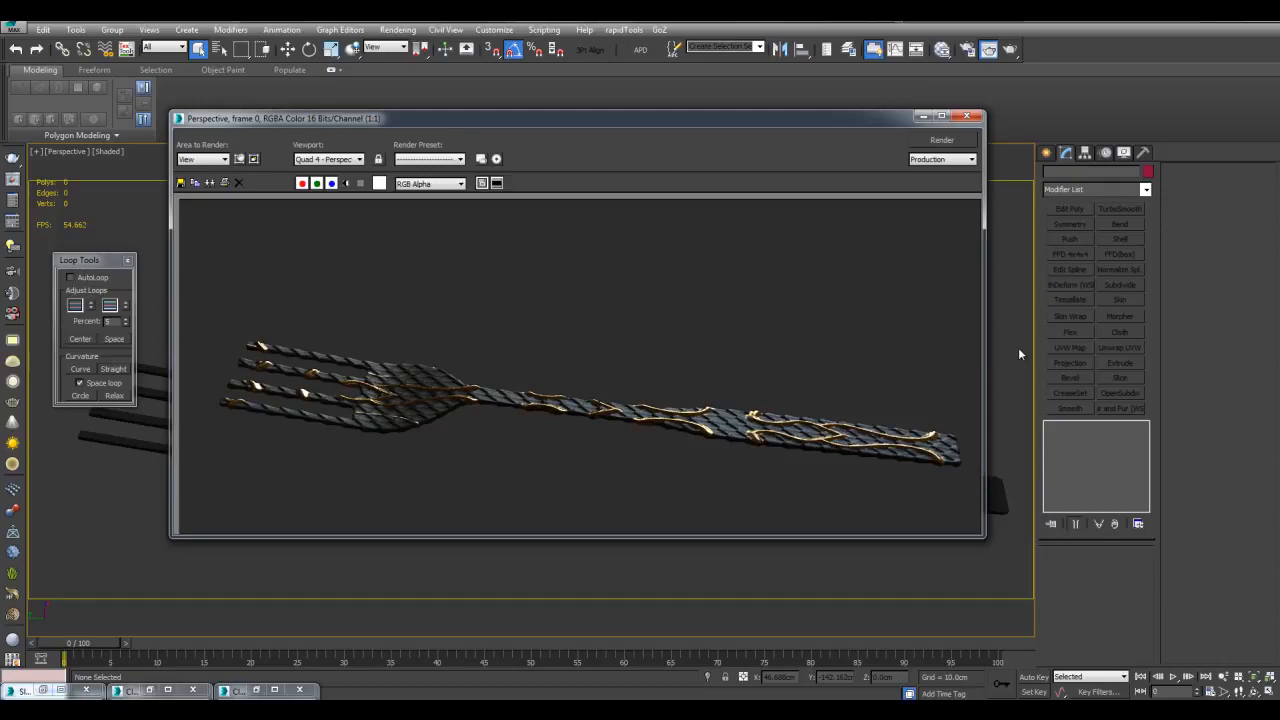